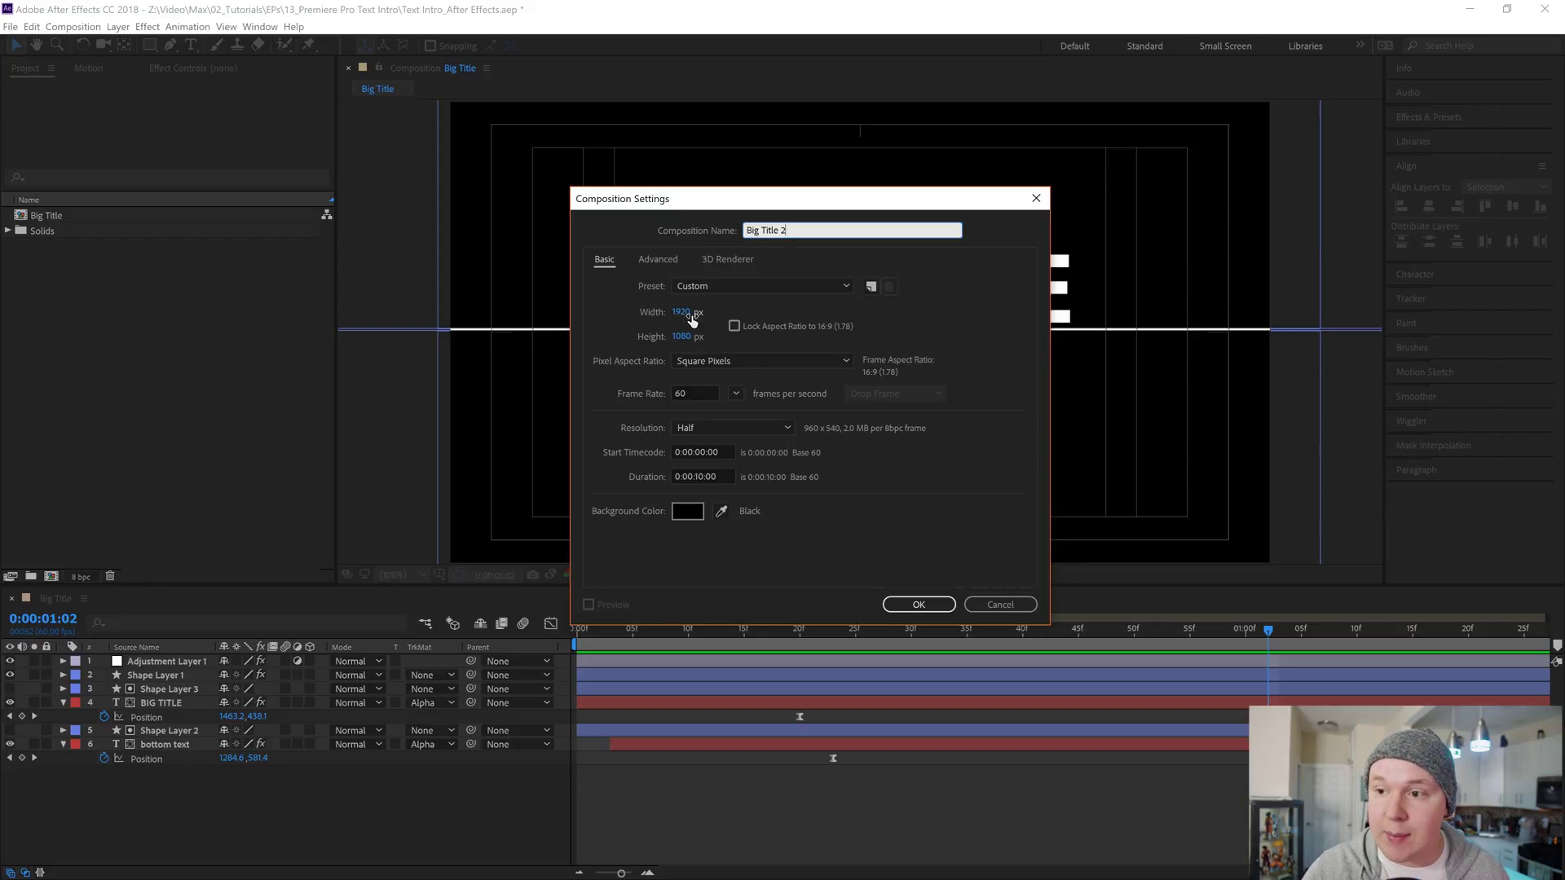
Create the 1920 by 1080, 60 fps composition Big Title 2 with its duration set to 5 seconds.
click(692, 393)
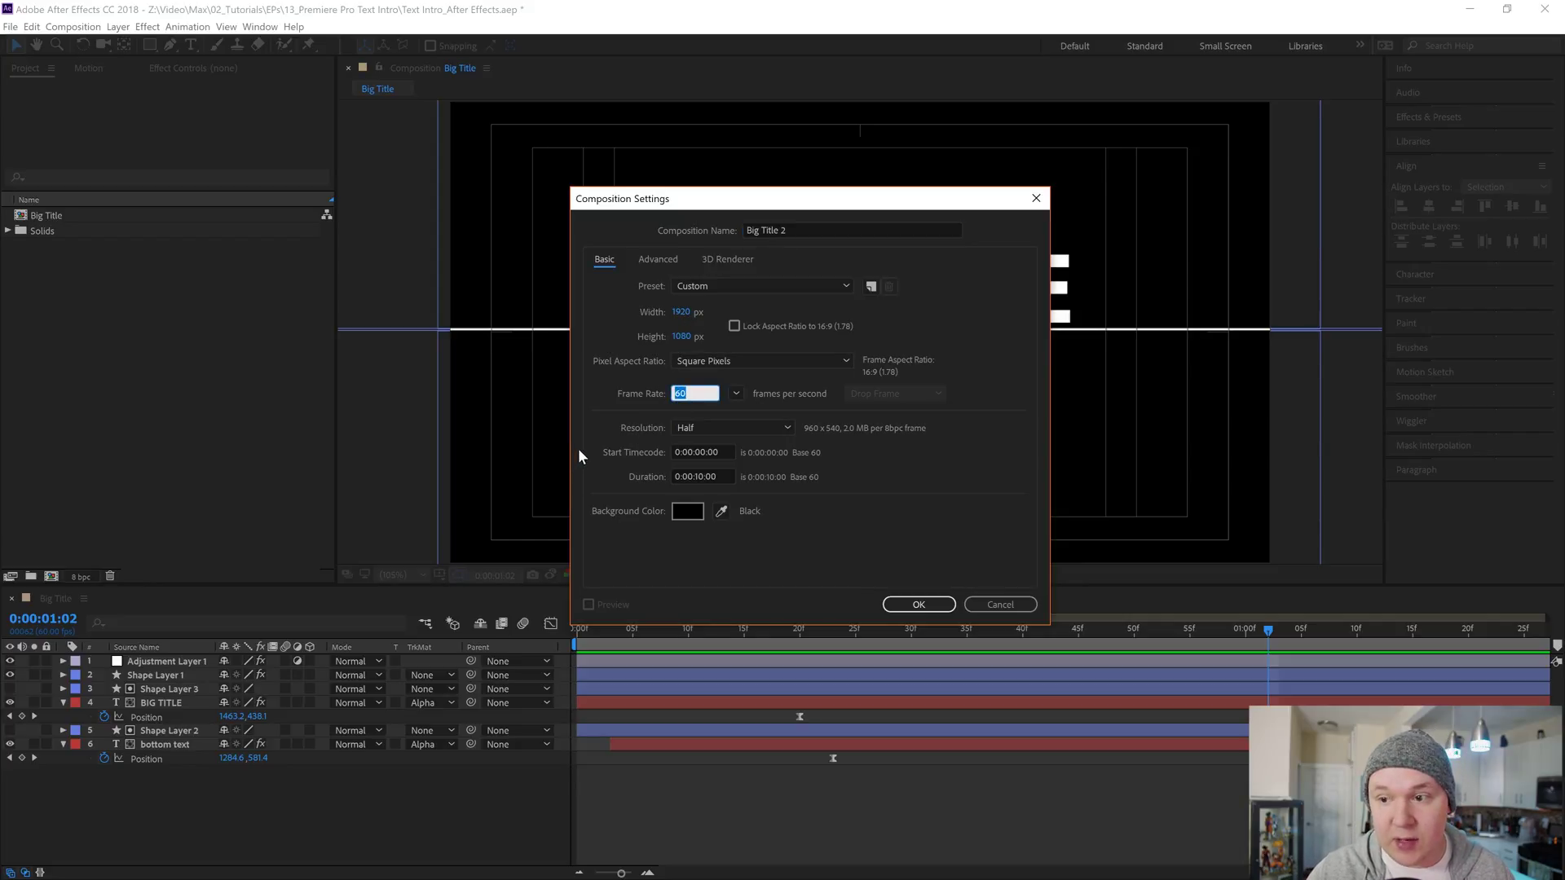
double_click(695, 476)
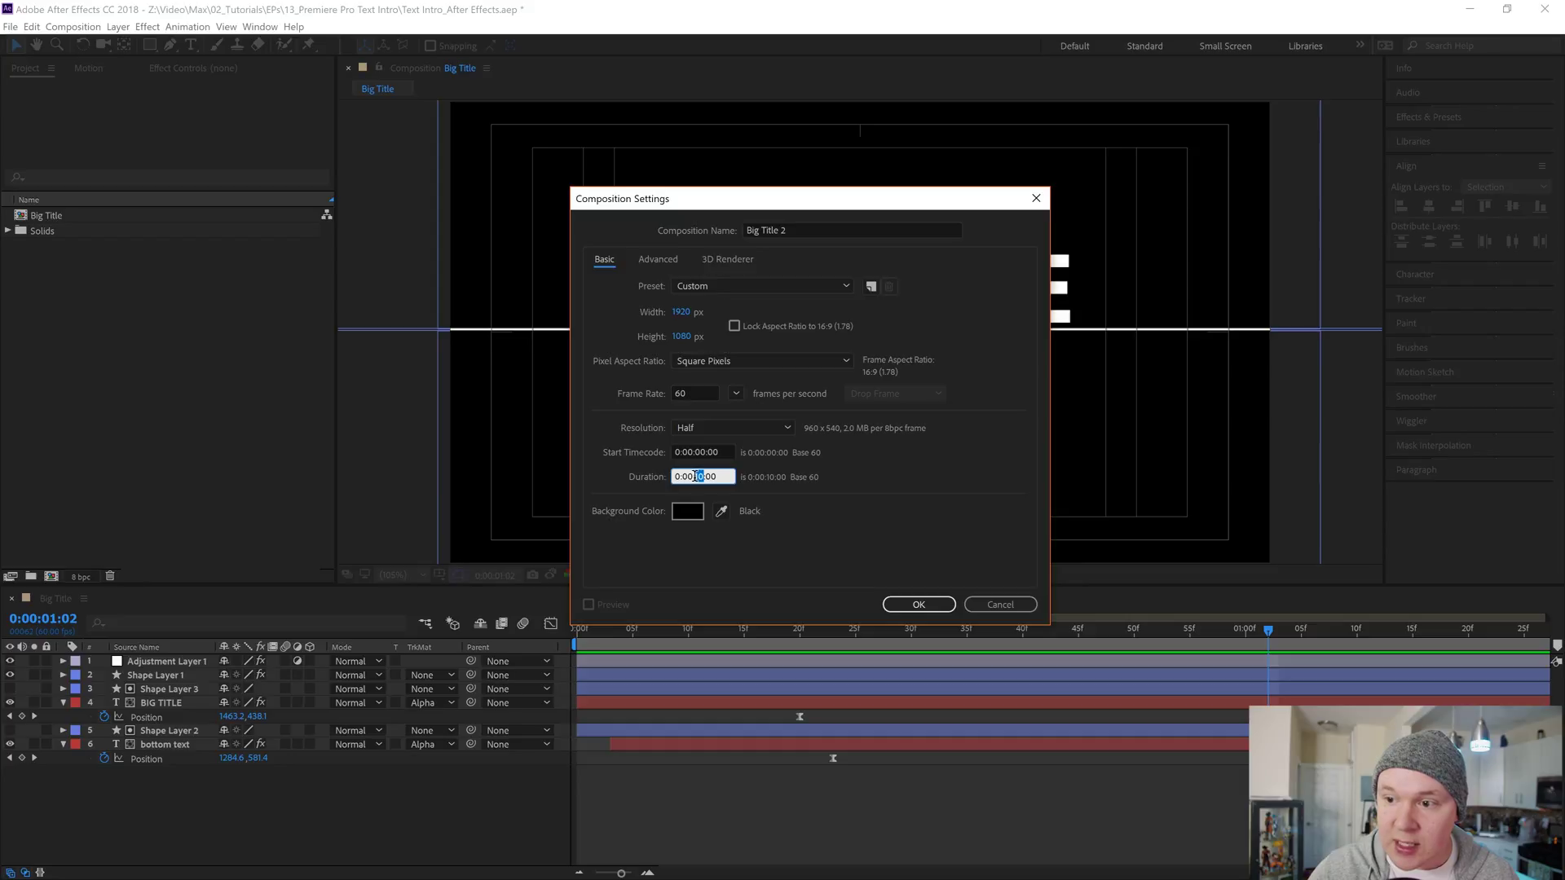
text(05)
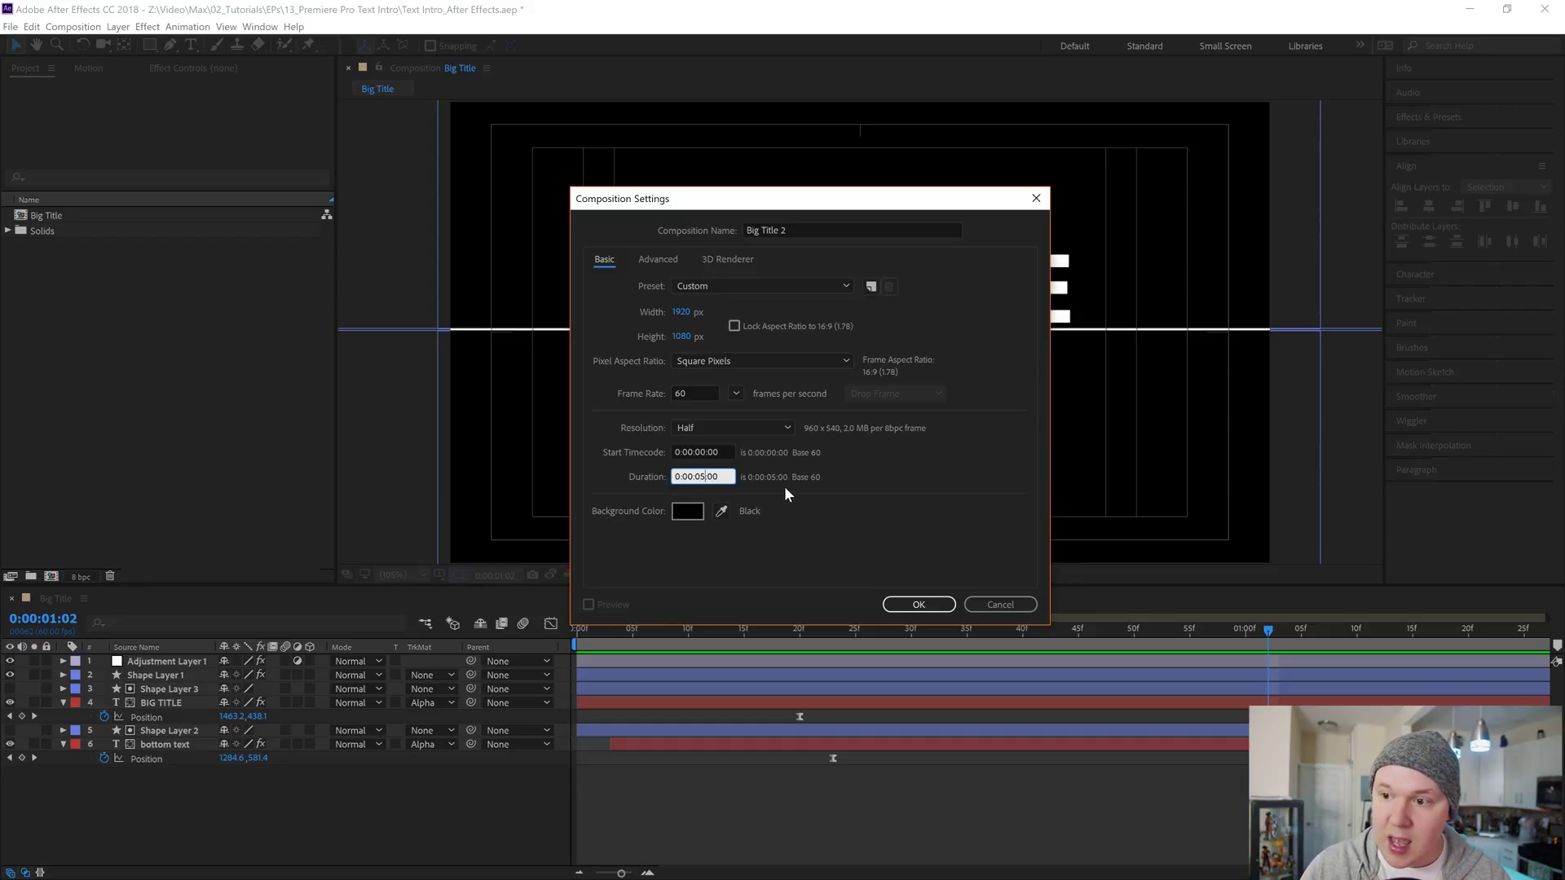
click(893, 609)
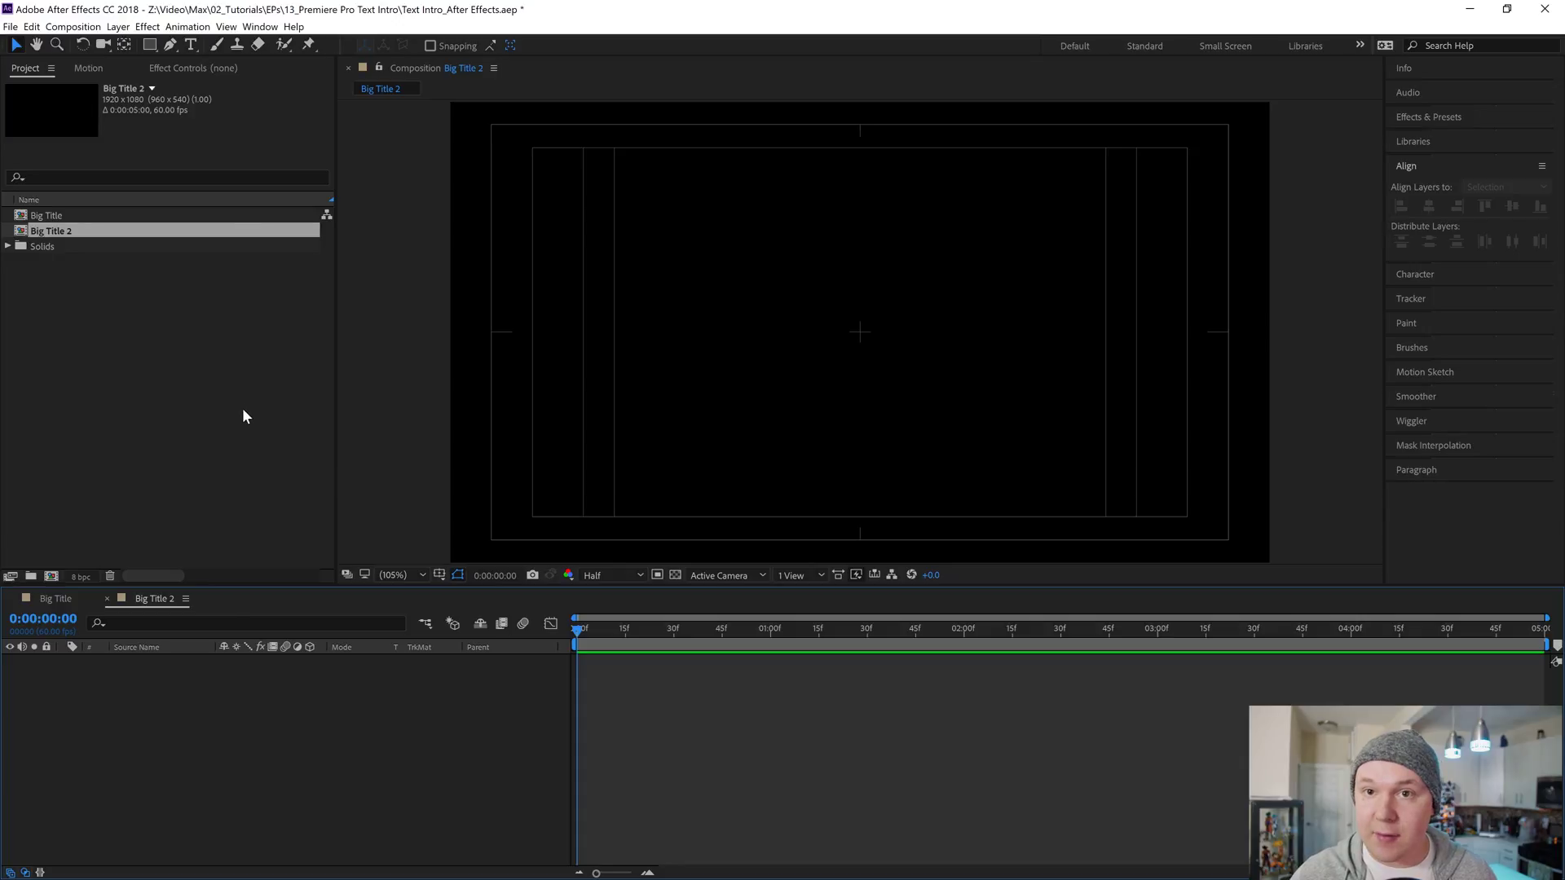
Draw a wide, thin red rectangle about 1113 by 46 px across the center of the composition.
click(149, 44)
mouse_move(624, 322)
mouse_down()
mouse_move(1025, 357)
mouse_move(1161, 342)
mouse_move(1097, 342)
mouse_up()
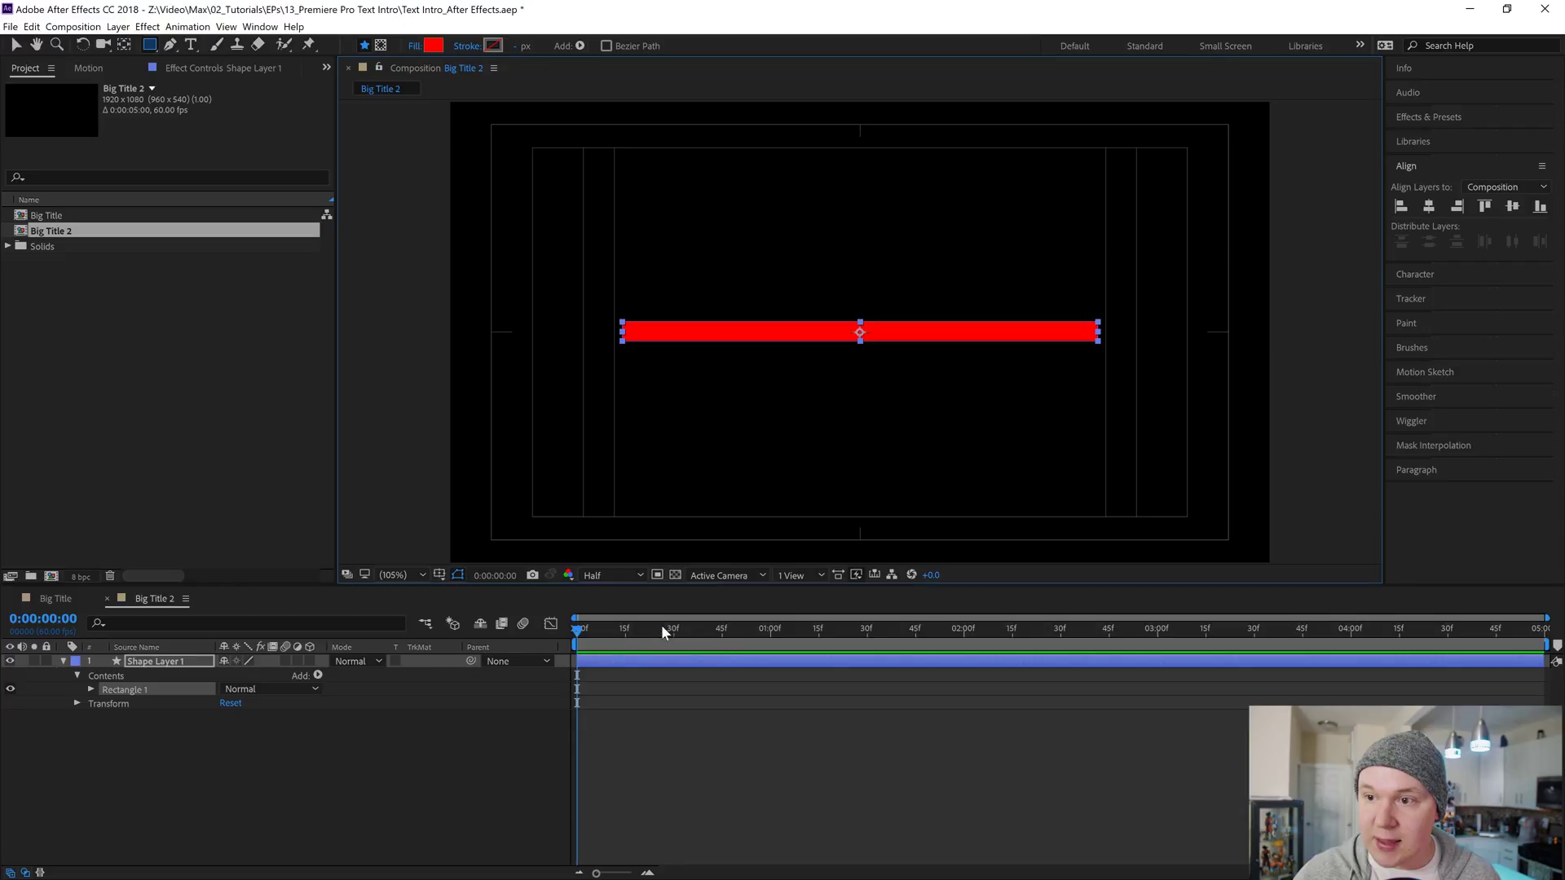
click(264, 815)
click(159, 661)
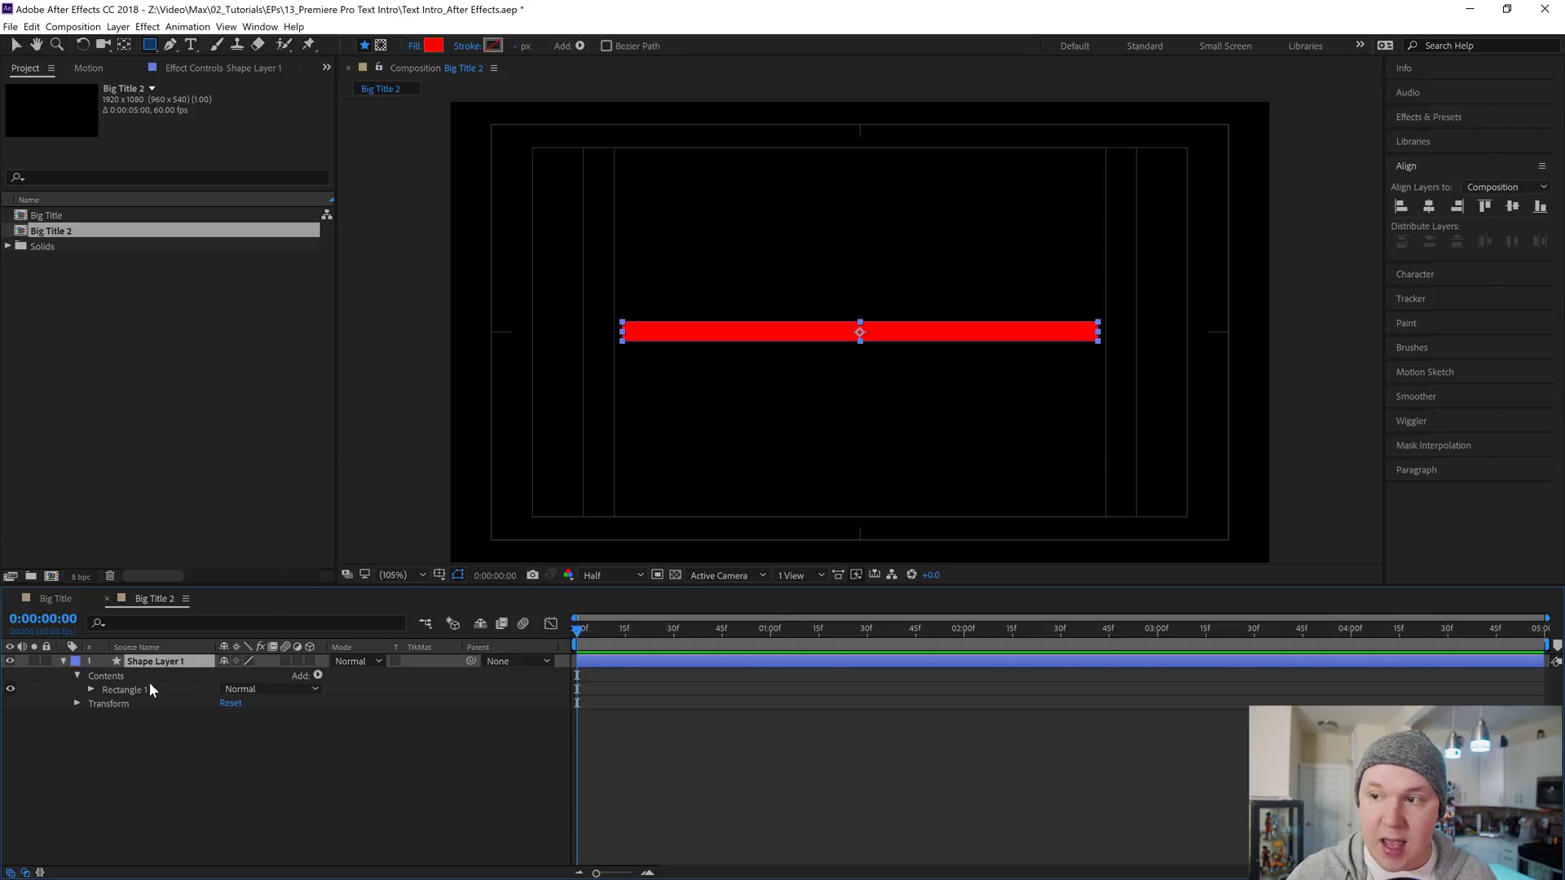
click(135, 750)
click(147, 661)
key(u)
Reduce the rectangle path's height to about 11.8 px so the shape becomes a thin line.
click(63, 661)
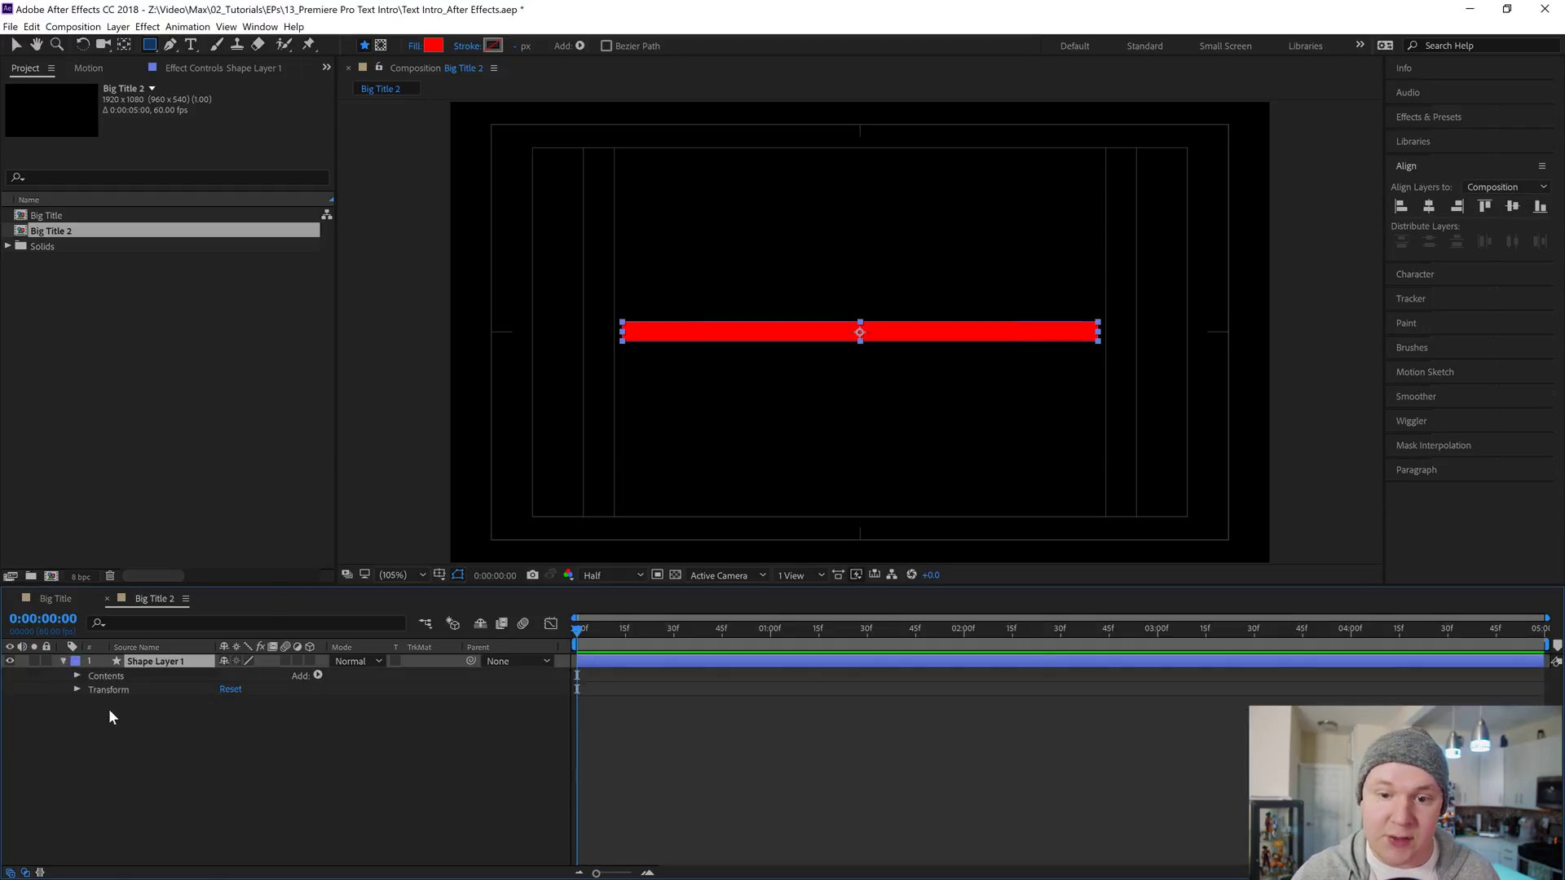
click(77, 675)
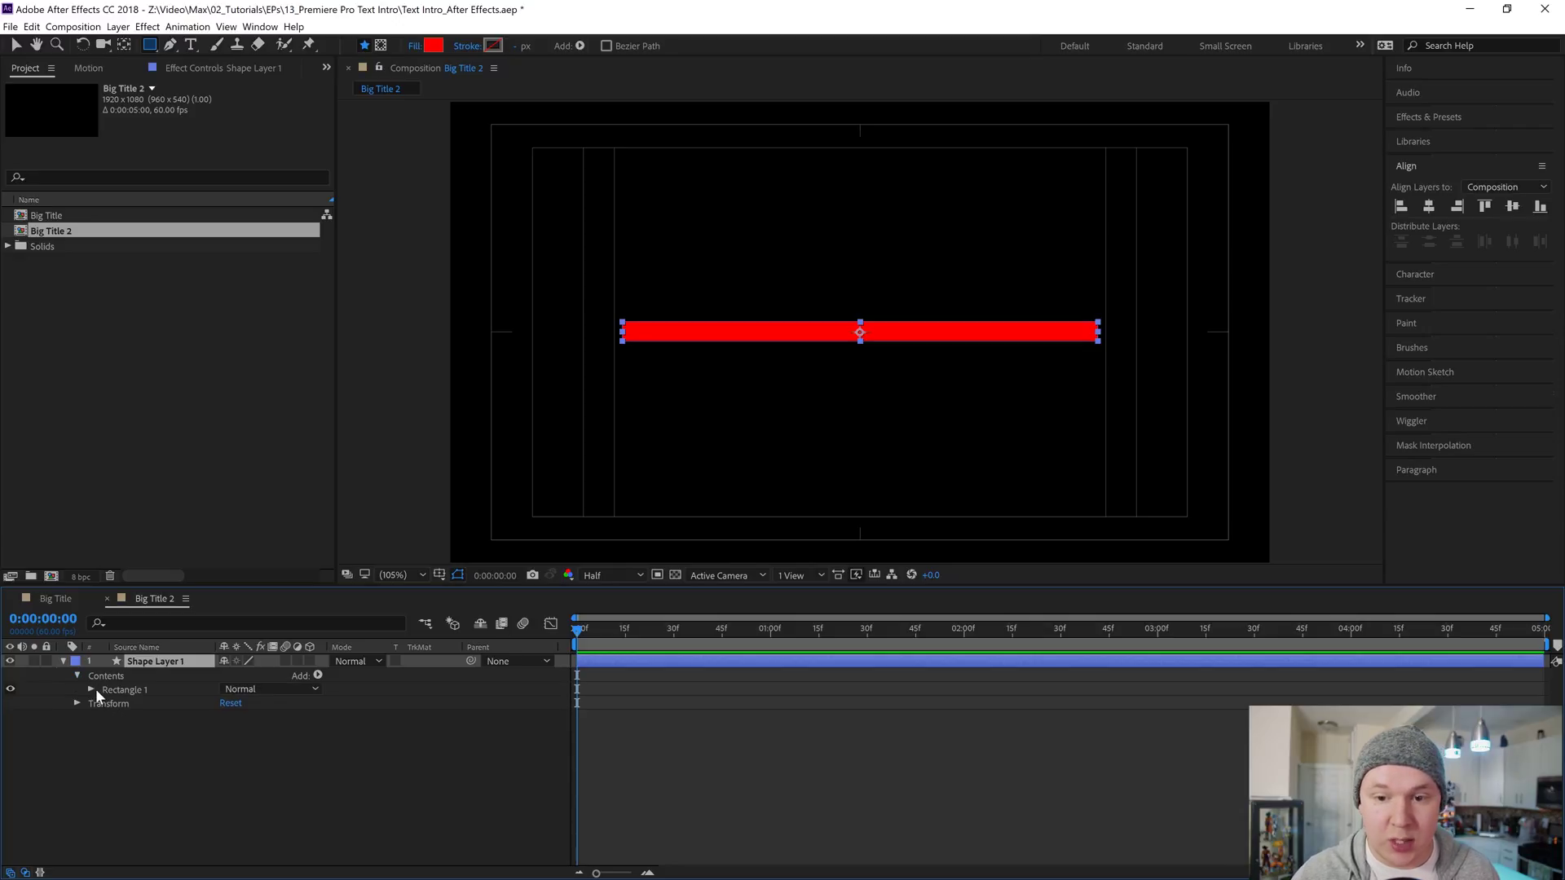
click(91, 688)
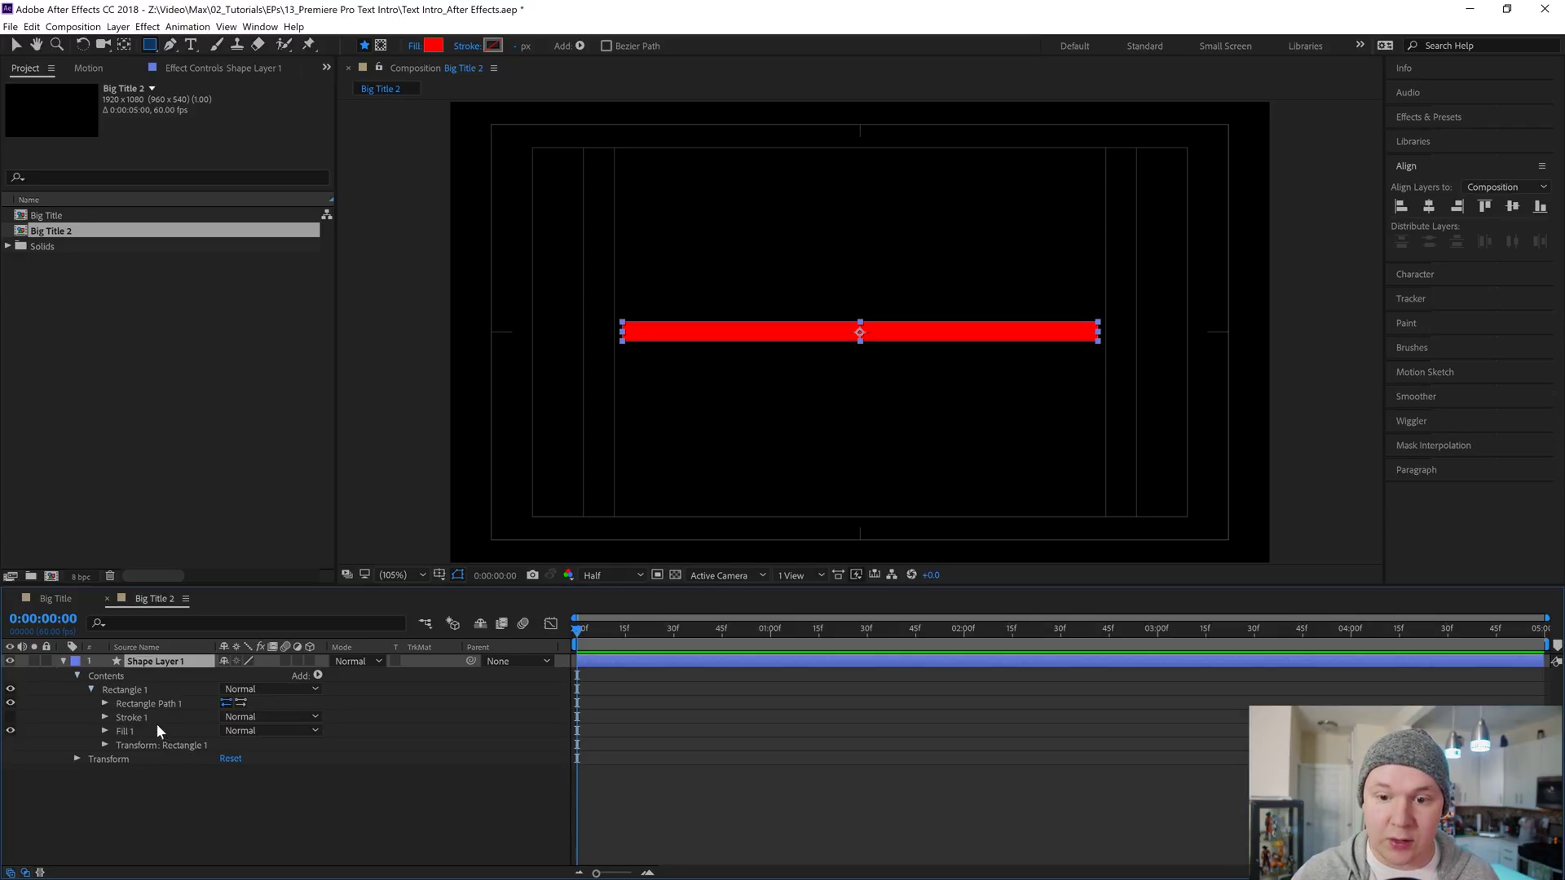
click(104, 703)
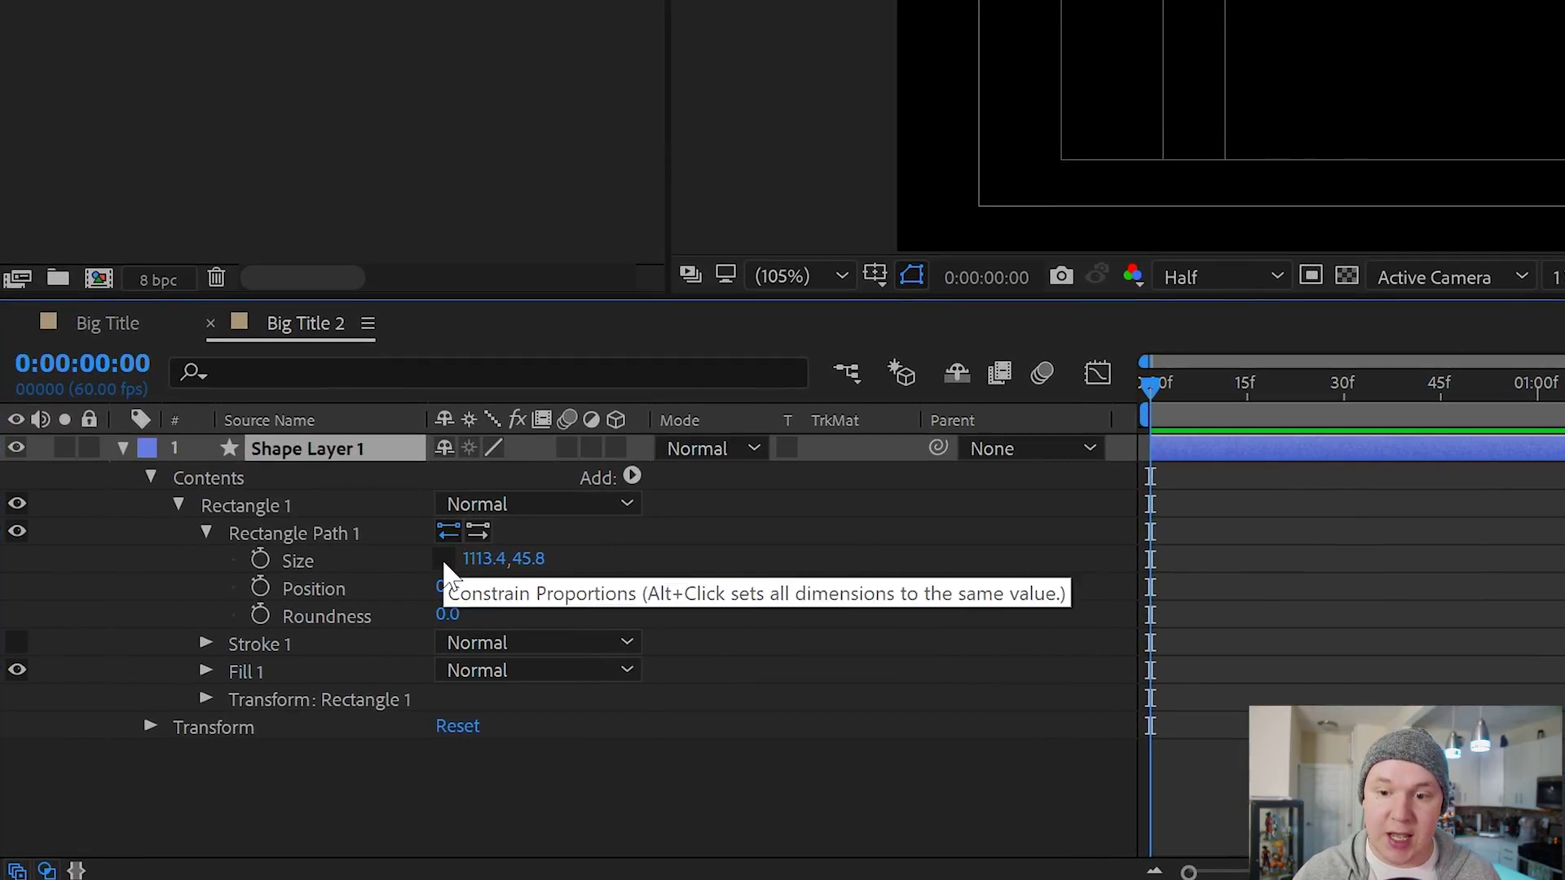
drag(524, 556, 492, 574)
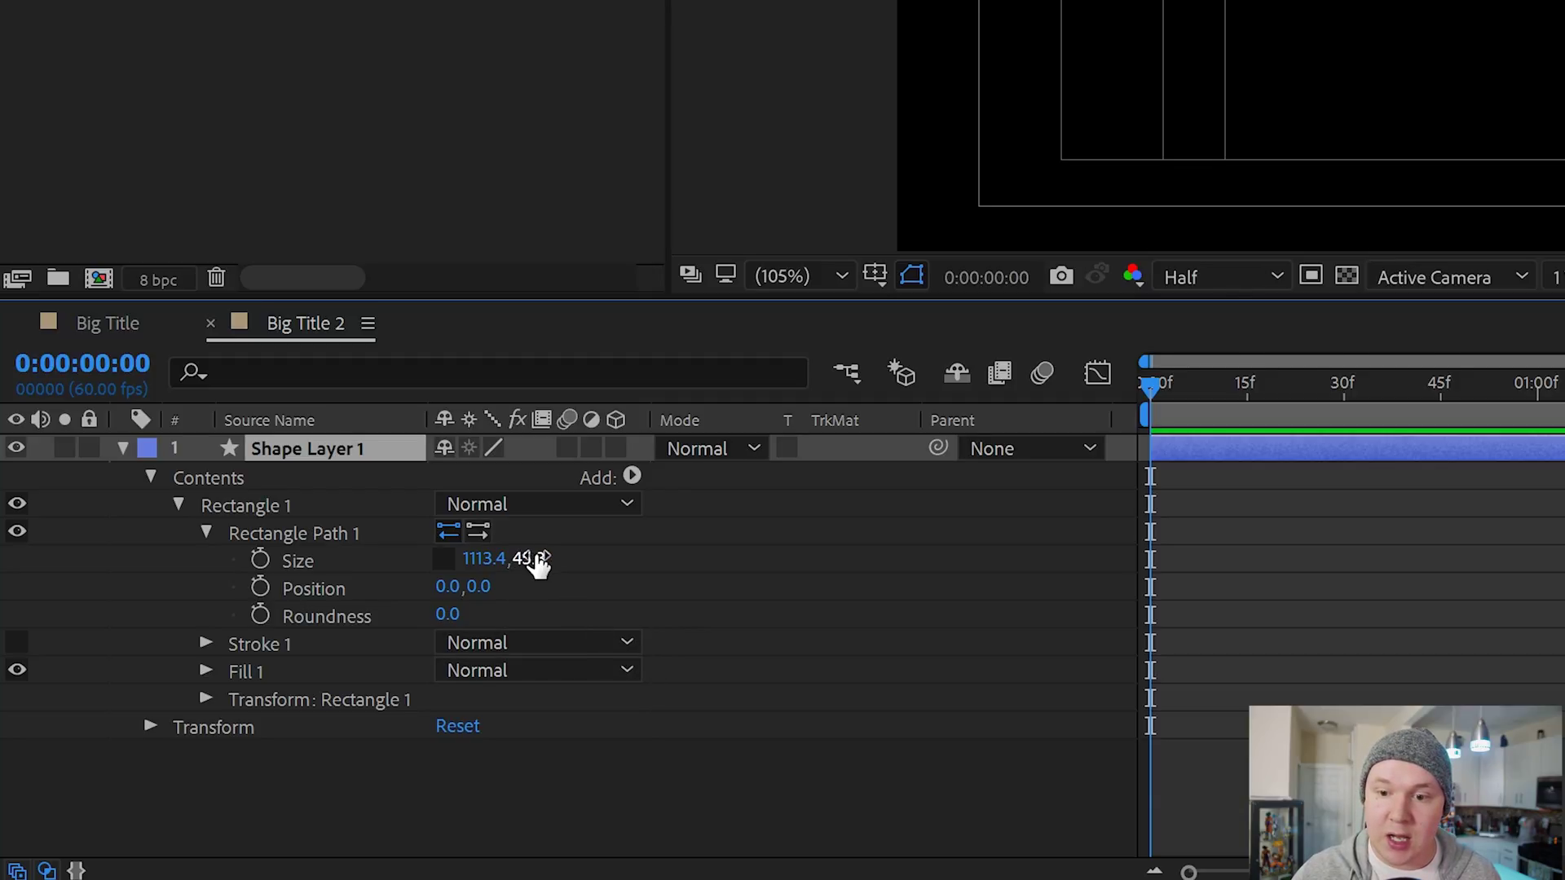
drag(245, 724, 253, 720)
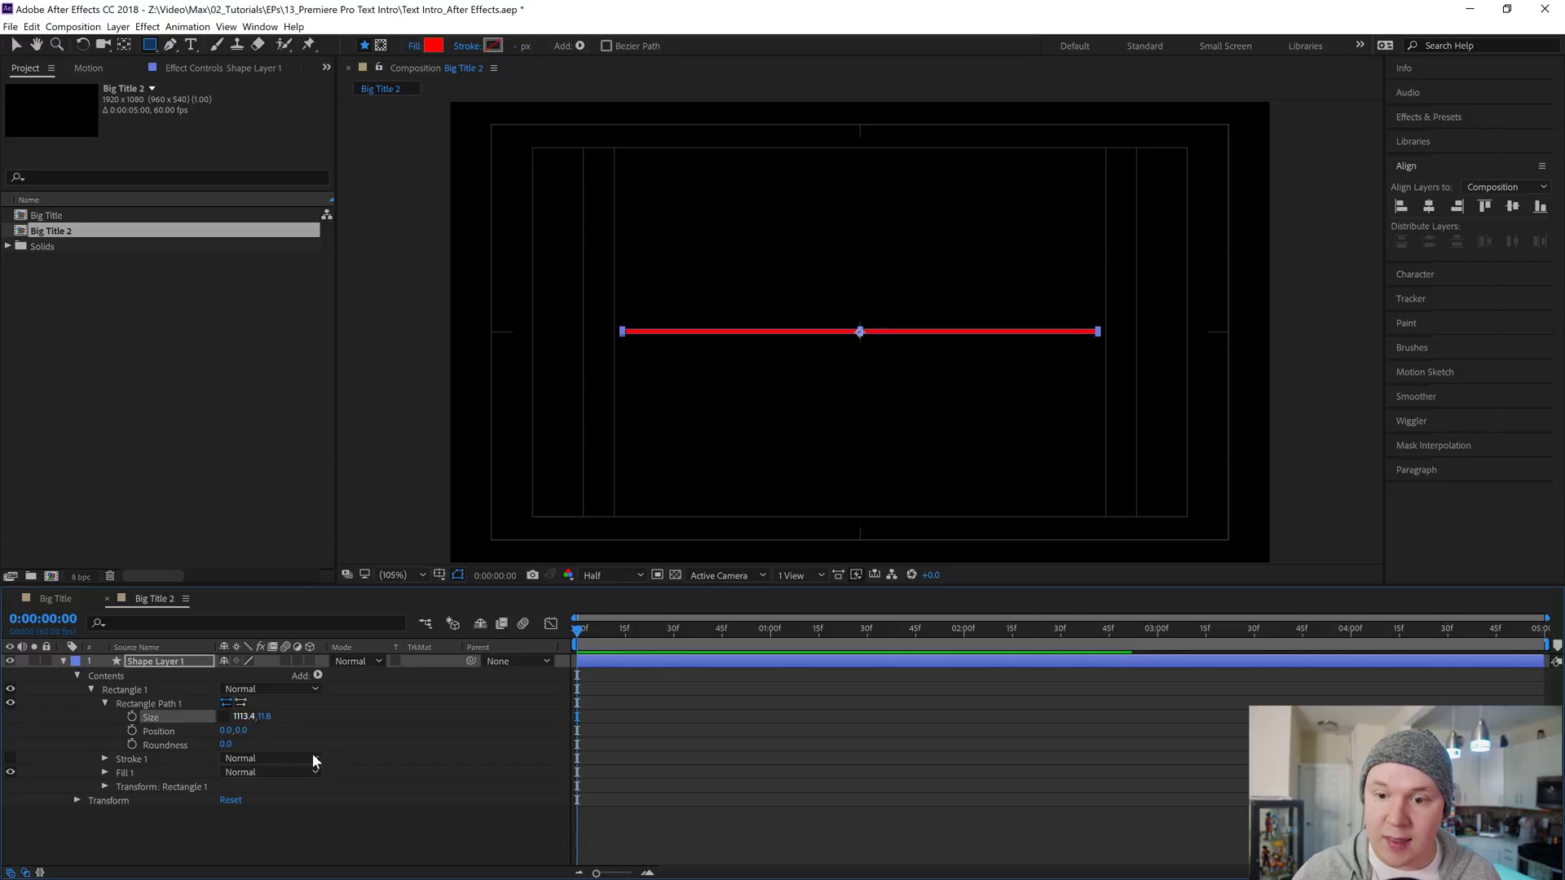
Set a Size keyframe for the rectangle path at 0:00:00:45.
click(585, 633)
drag(649, 648, 721, 651)
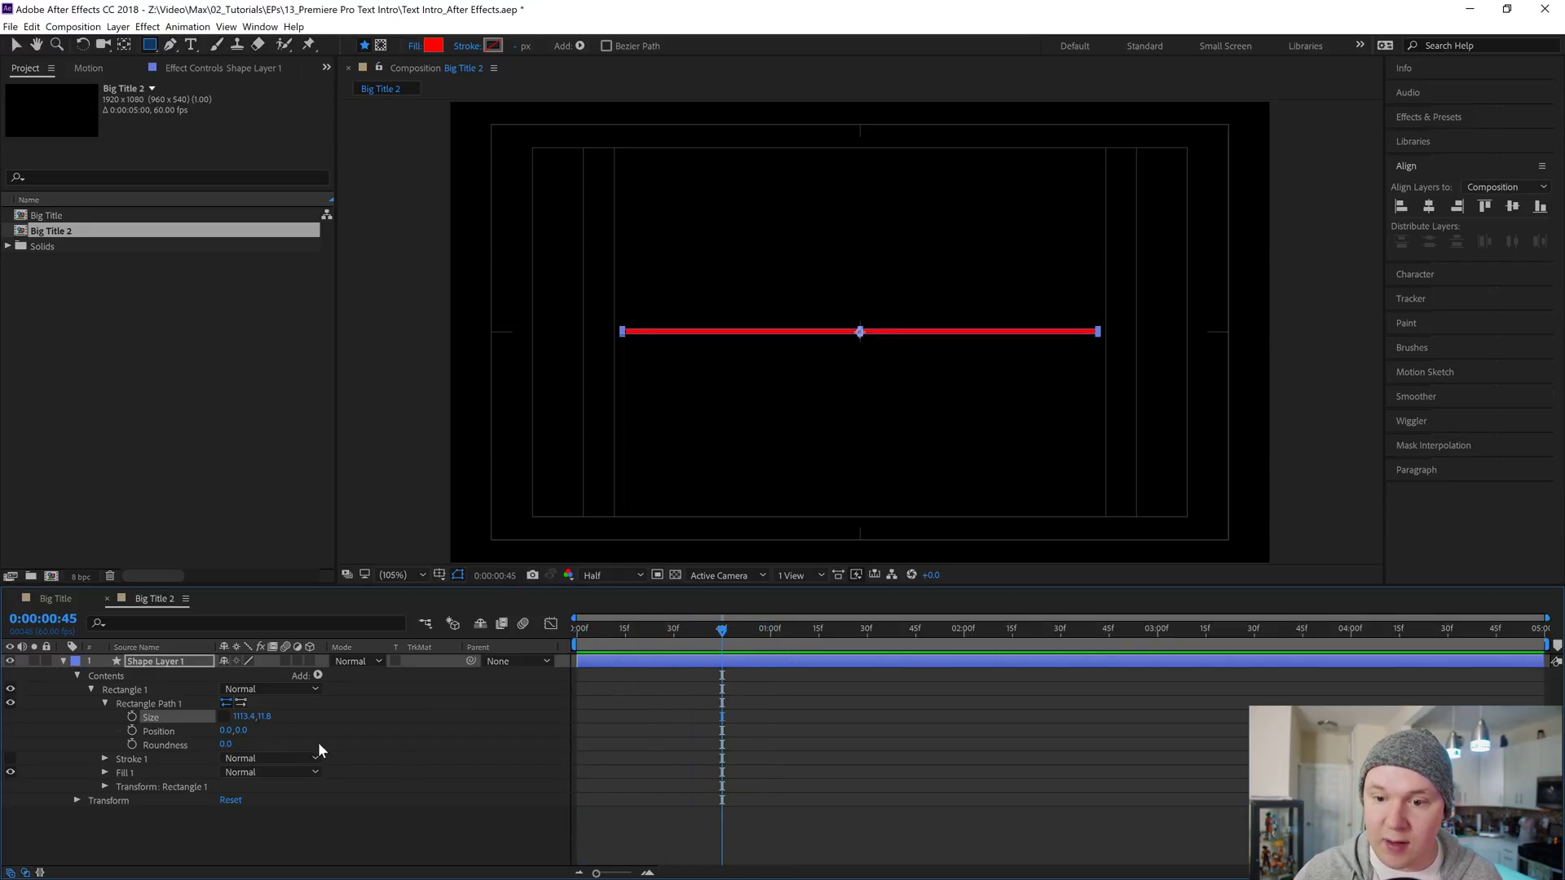
click(131, 717)
Set the rectangle path's width to 0 at 0:00:00:00 and play back the growing line.
drag(722, 636, 570, 650)
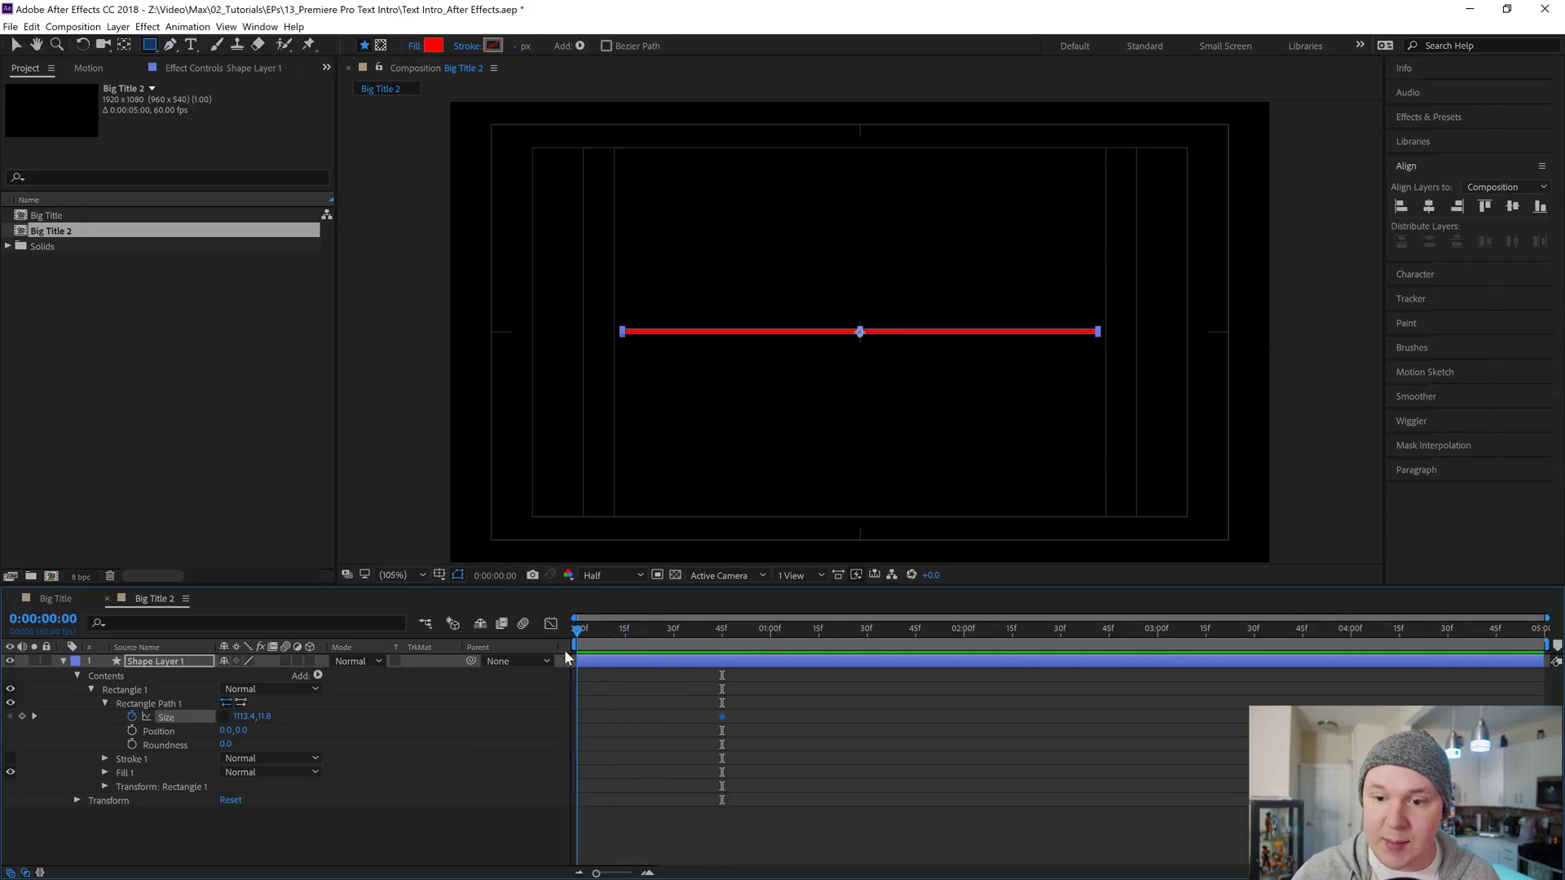
drag(239, 726, 227, 726)
click(253, 716)
text(0)
key(Return)
key(space)
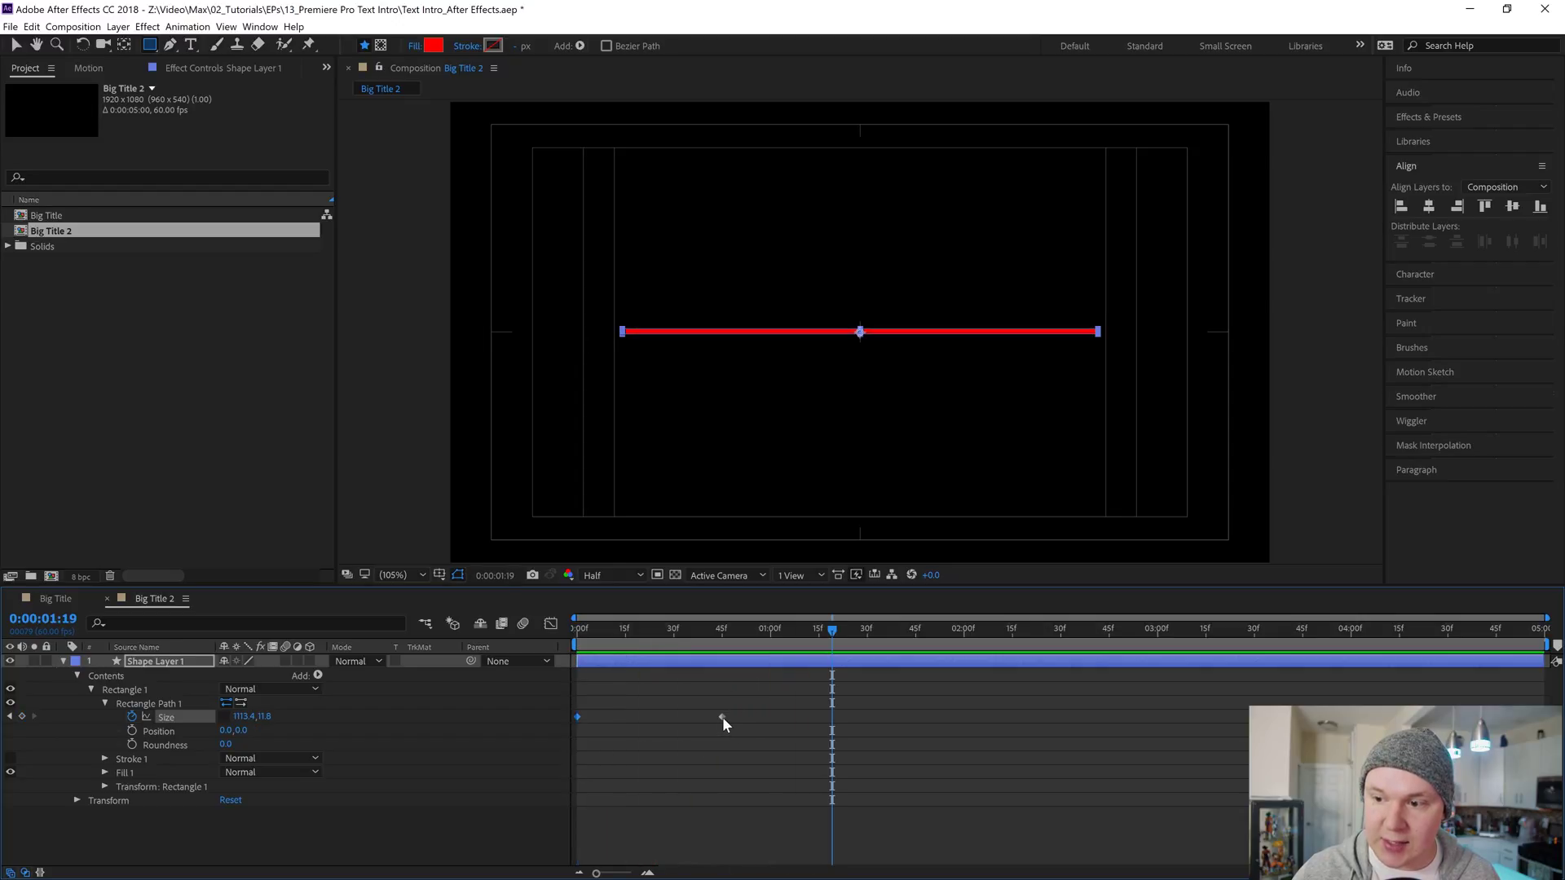
Move the full-width Size keyframe earlier to about frame 33 and add a matching keyframe at about 0:00:04:25.
drag(722, 717, 683, 717)
drag(915, 633, 1430, 634)
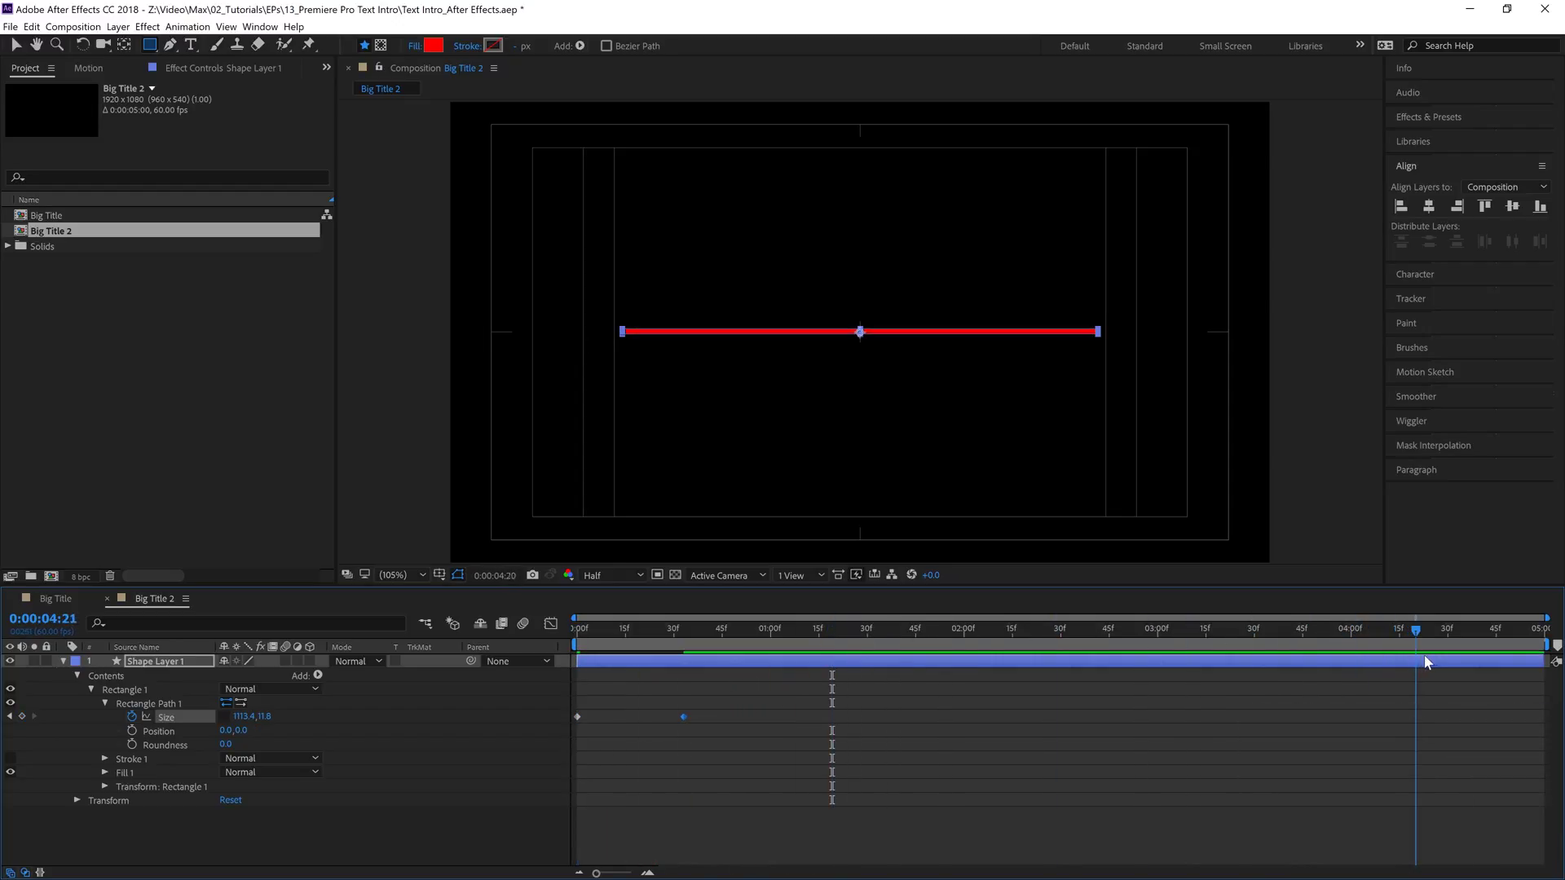
click(23, 718)
Set the rectangle path's width to 0 at 0:00:04:59 and play back the whole line animation.
drag(1433, 629, 1547, 639)
click(239, 718)
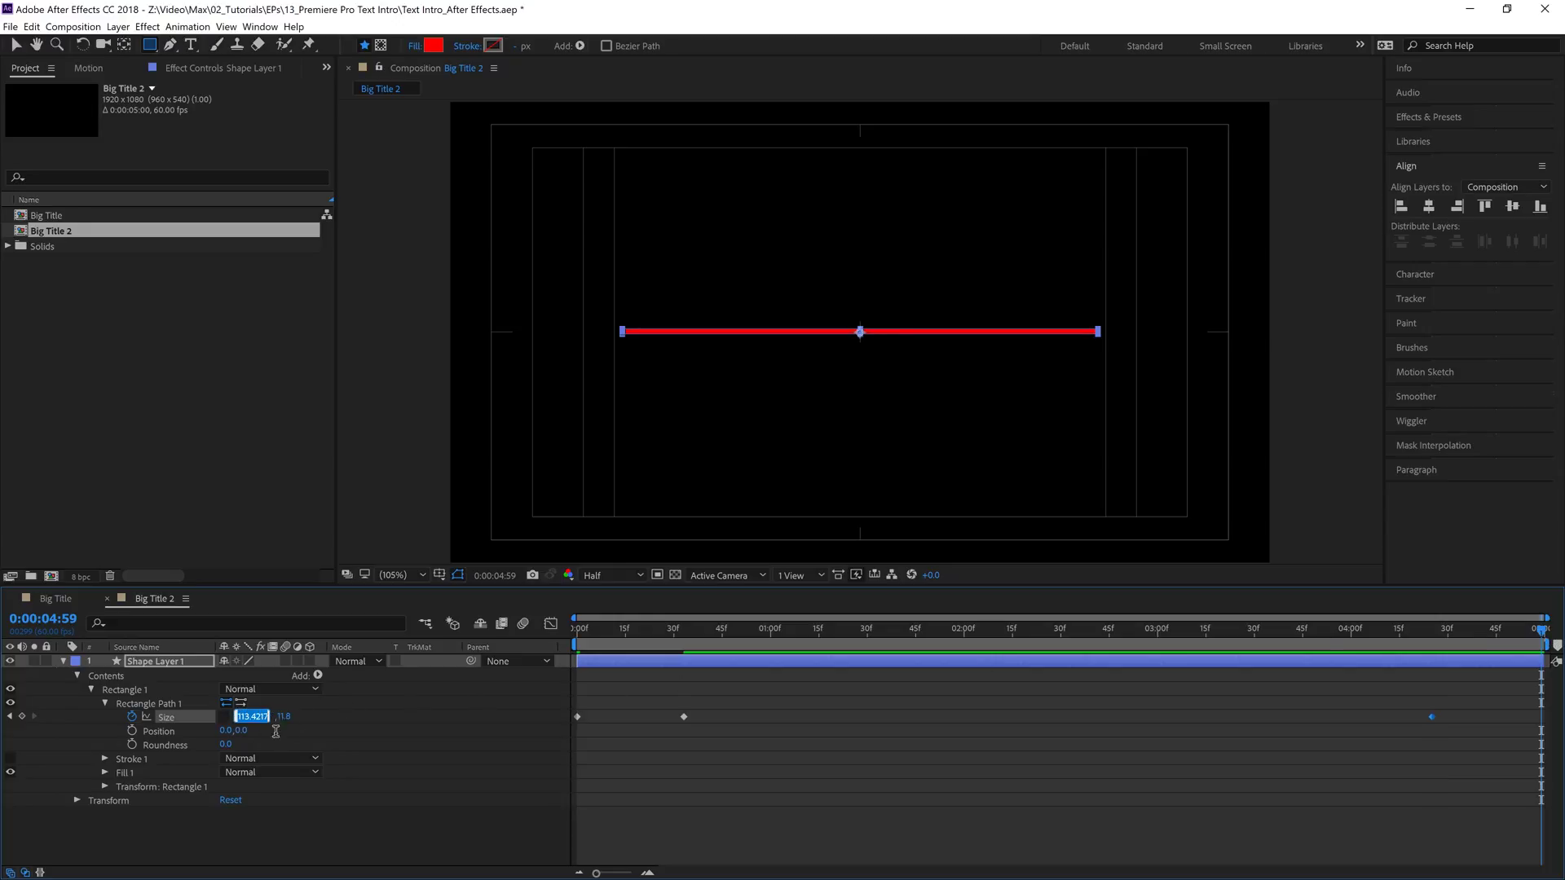
text(0)
key(Return)
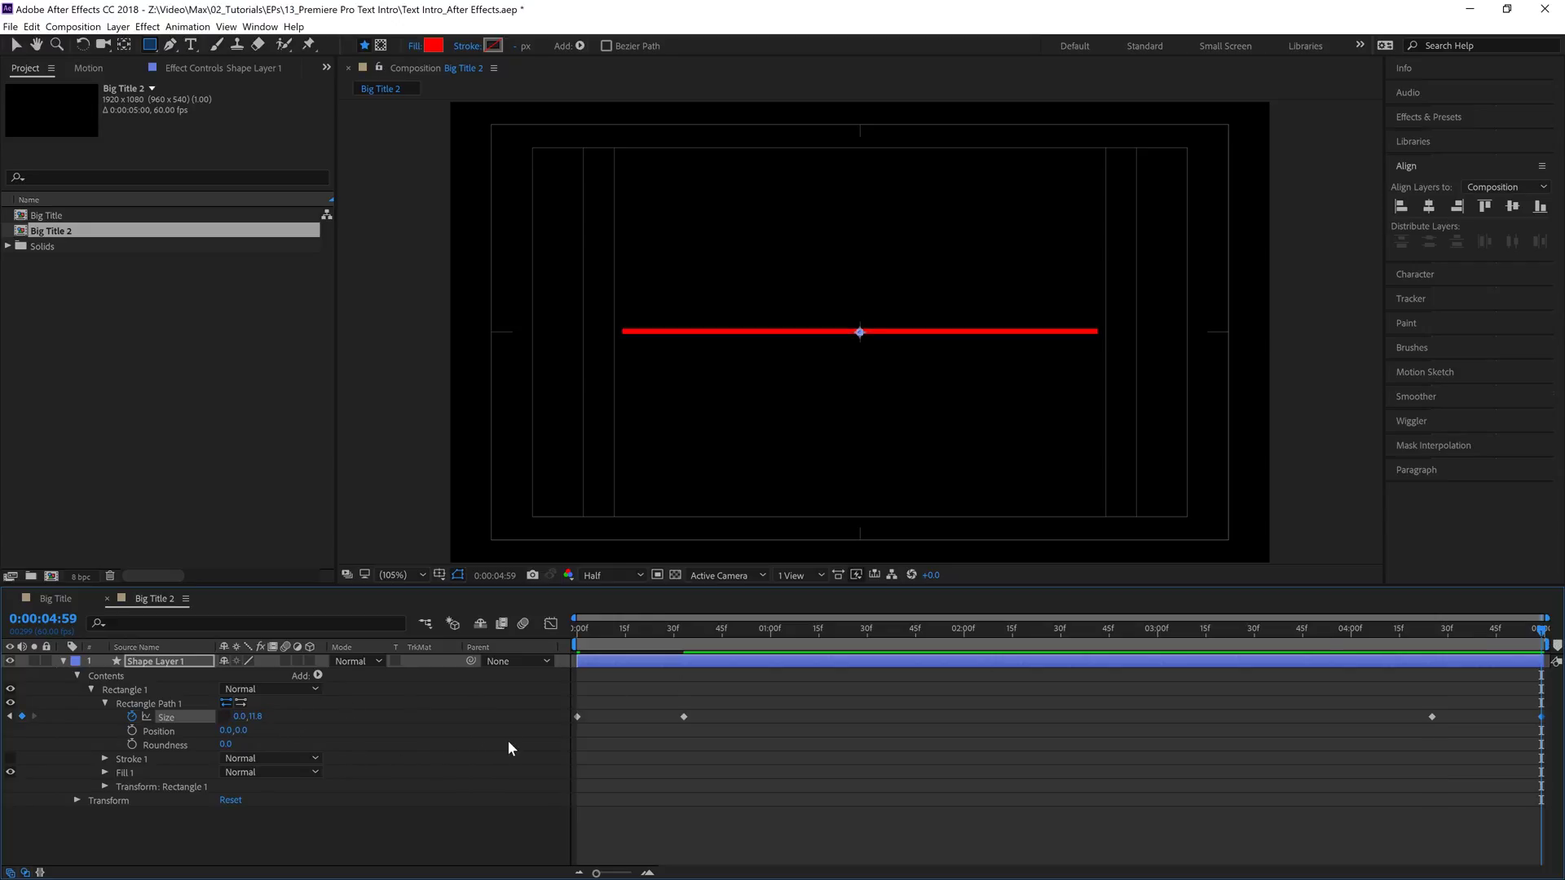
drag(603, 627, 559, 643)
key(space)
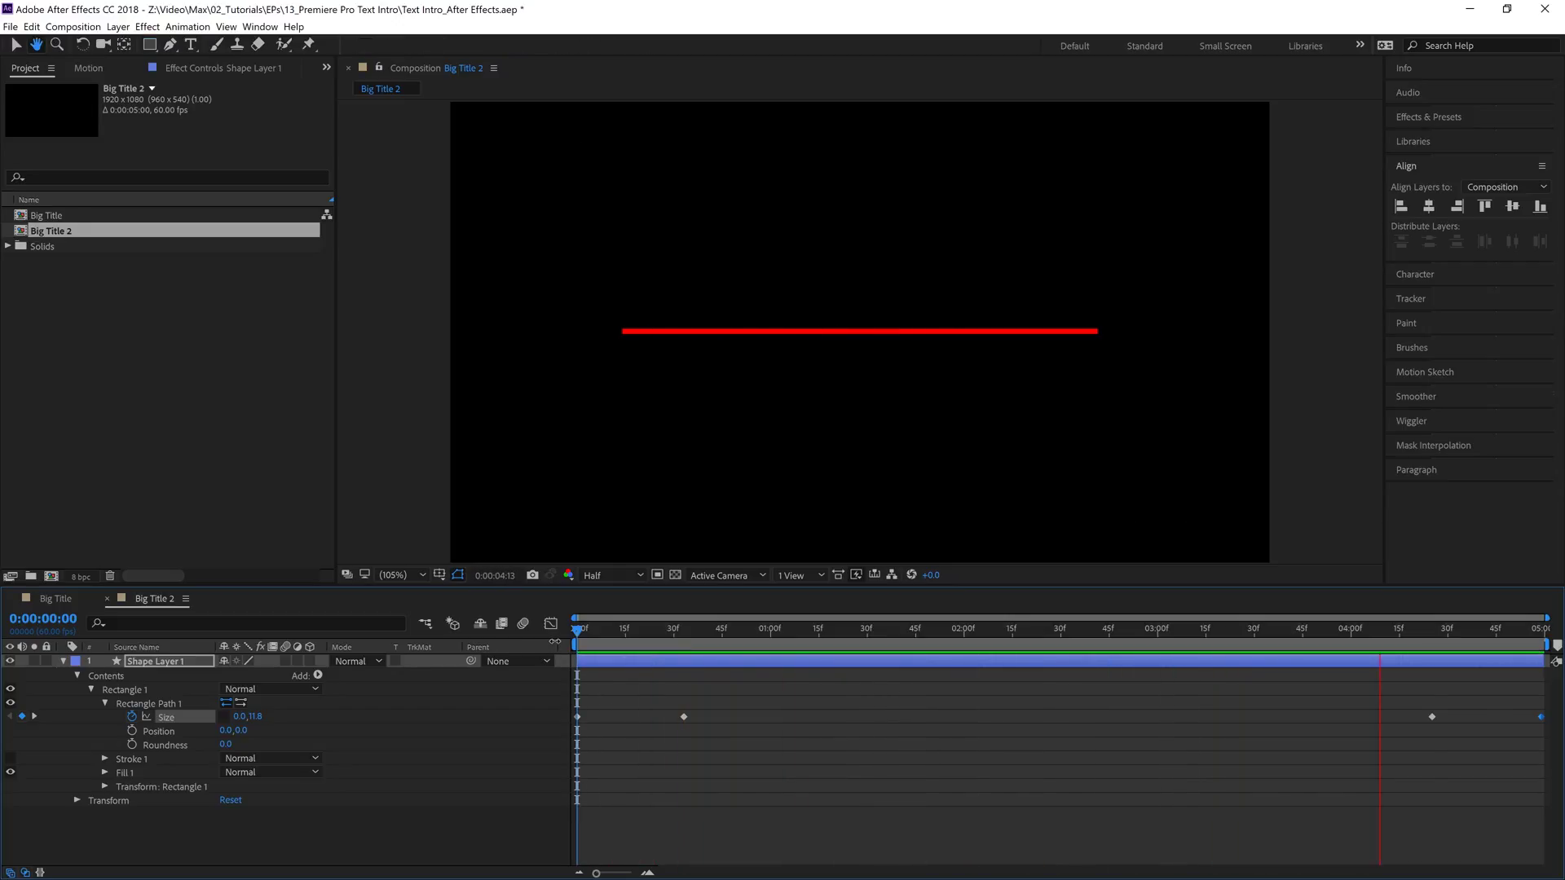
key(space)
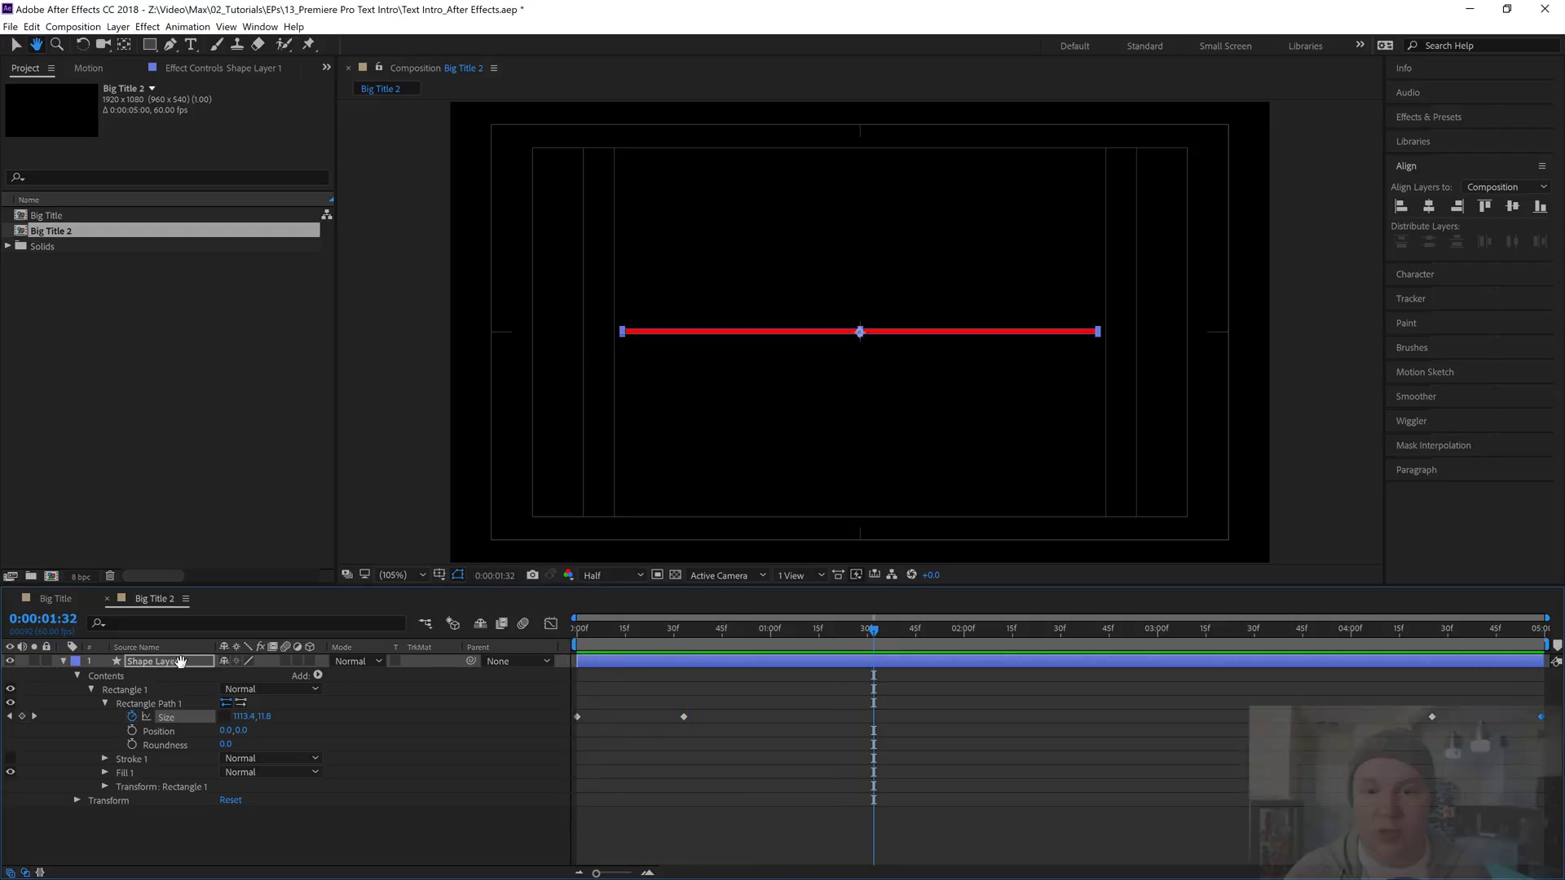
click(63, 661)
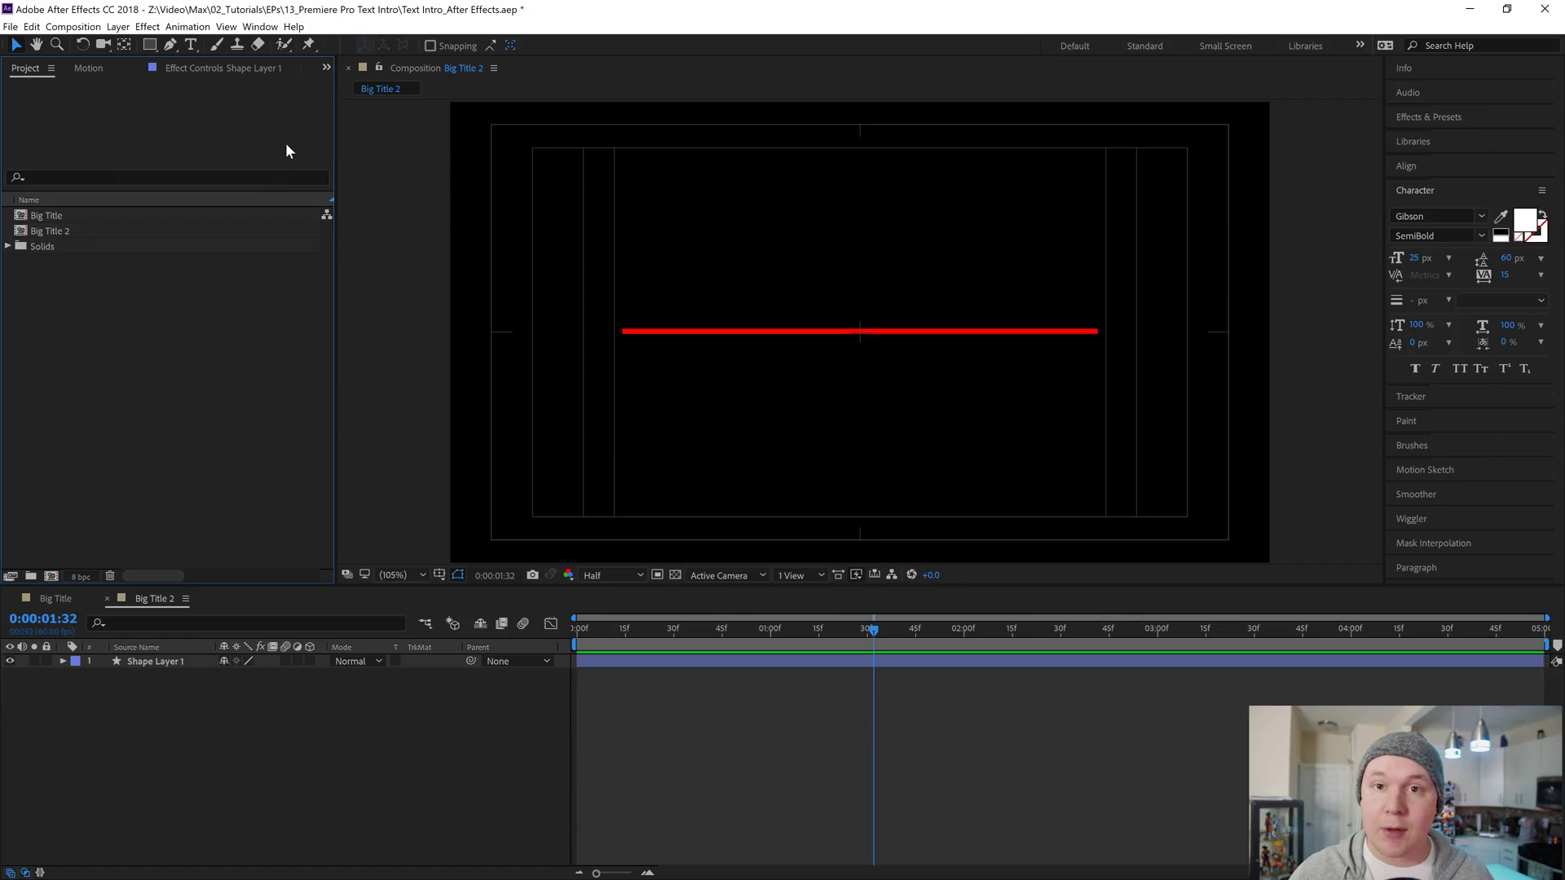
Add a text layer reading "Big TITLE" above the red line.
click(191, 45)
click(663, 269)
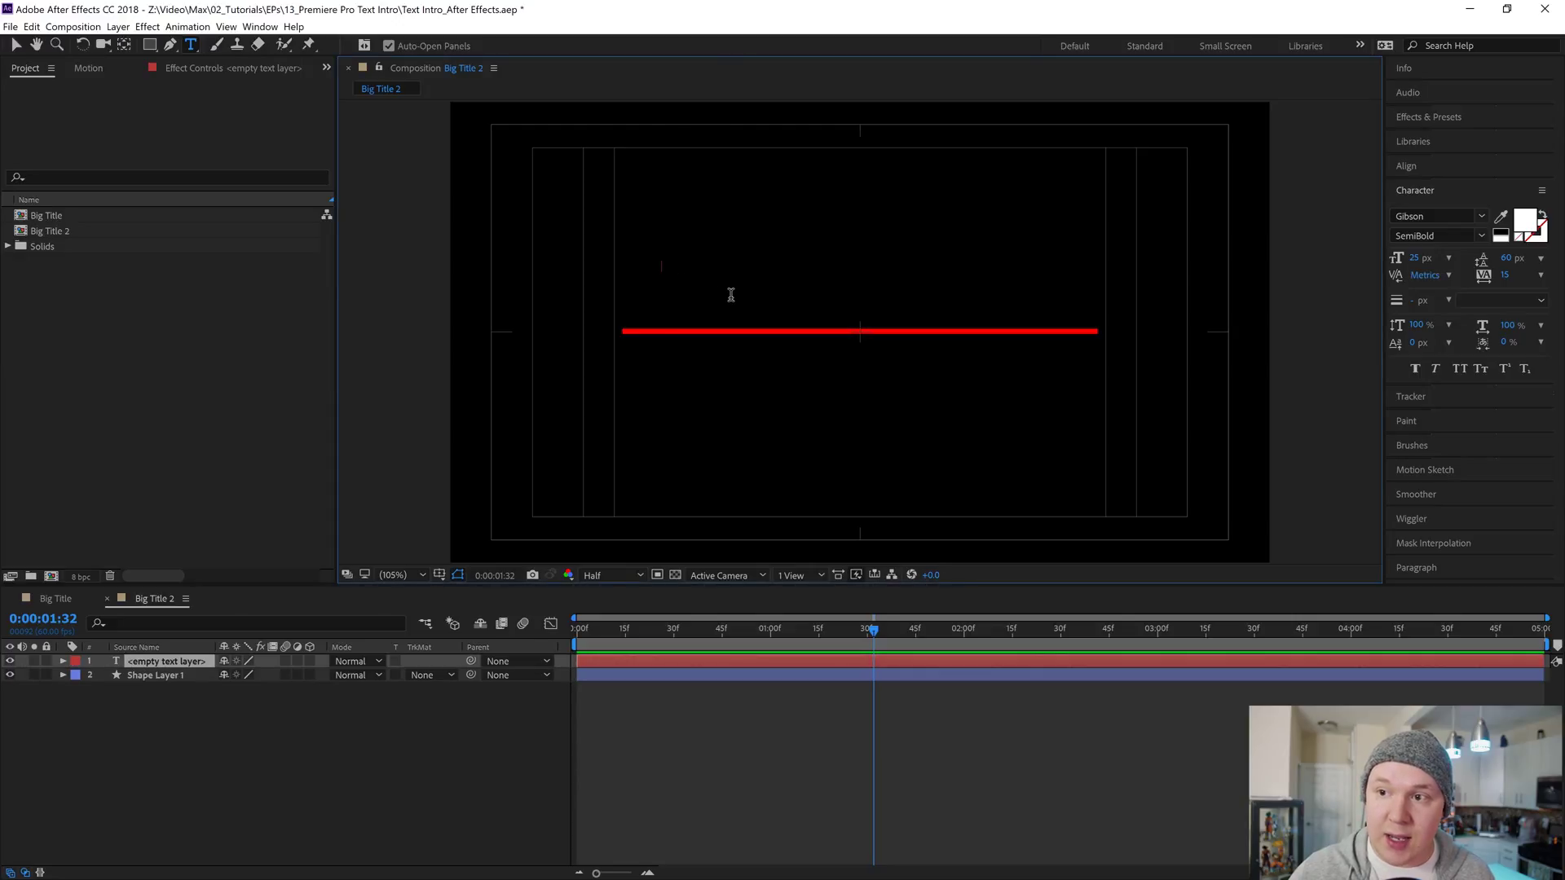
text(Big TITLE)
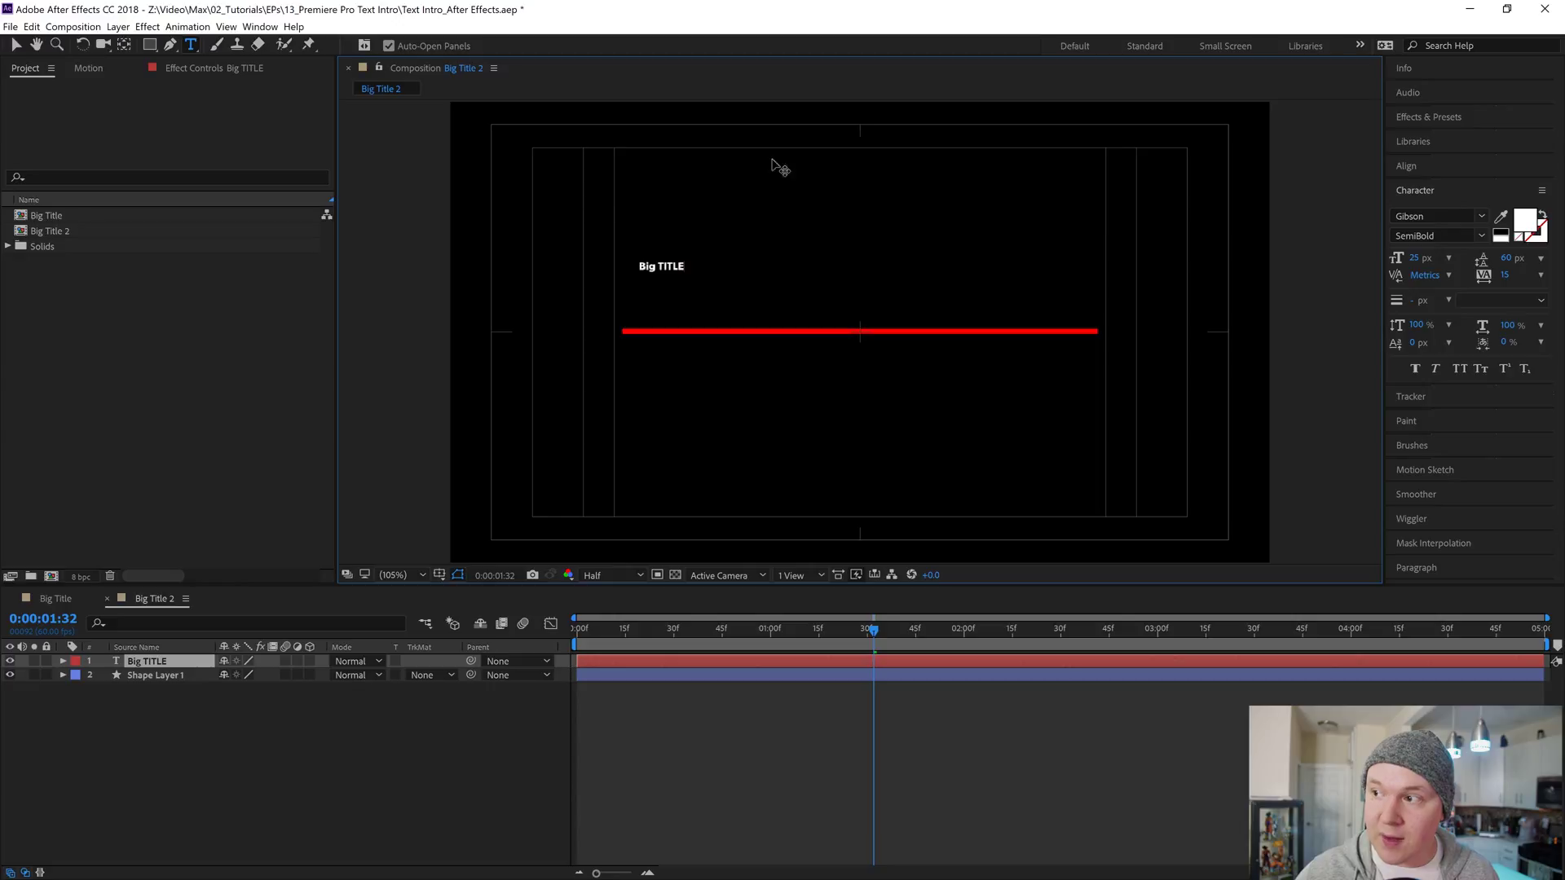
Set the "Big TITLE" text's font size to 300 px after trying 500 px.
key(ctrl+a)
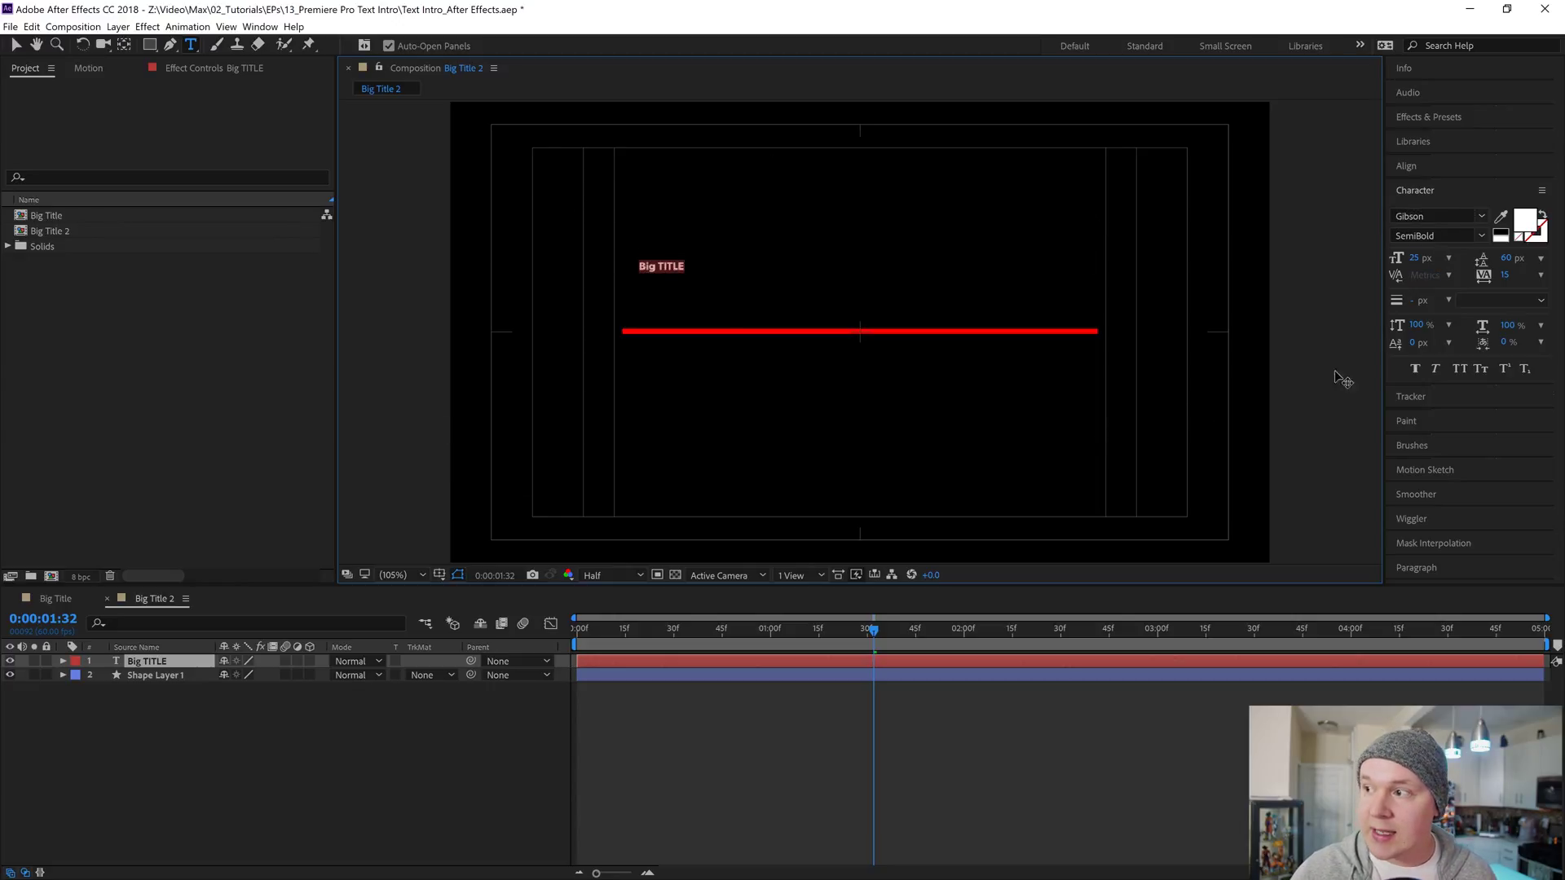
click(1414, 257)
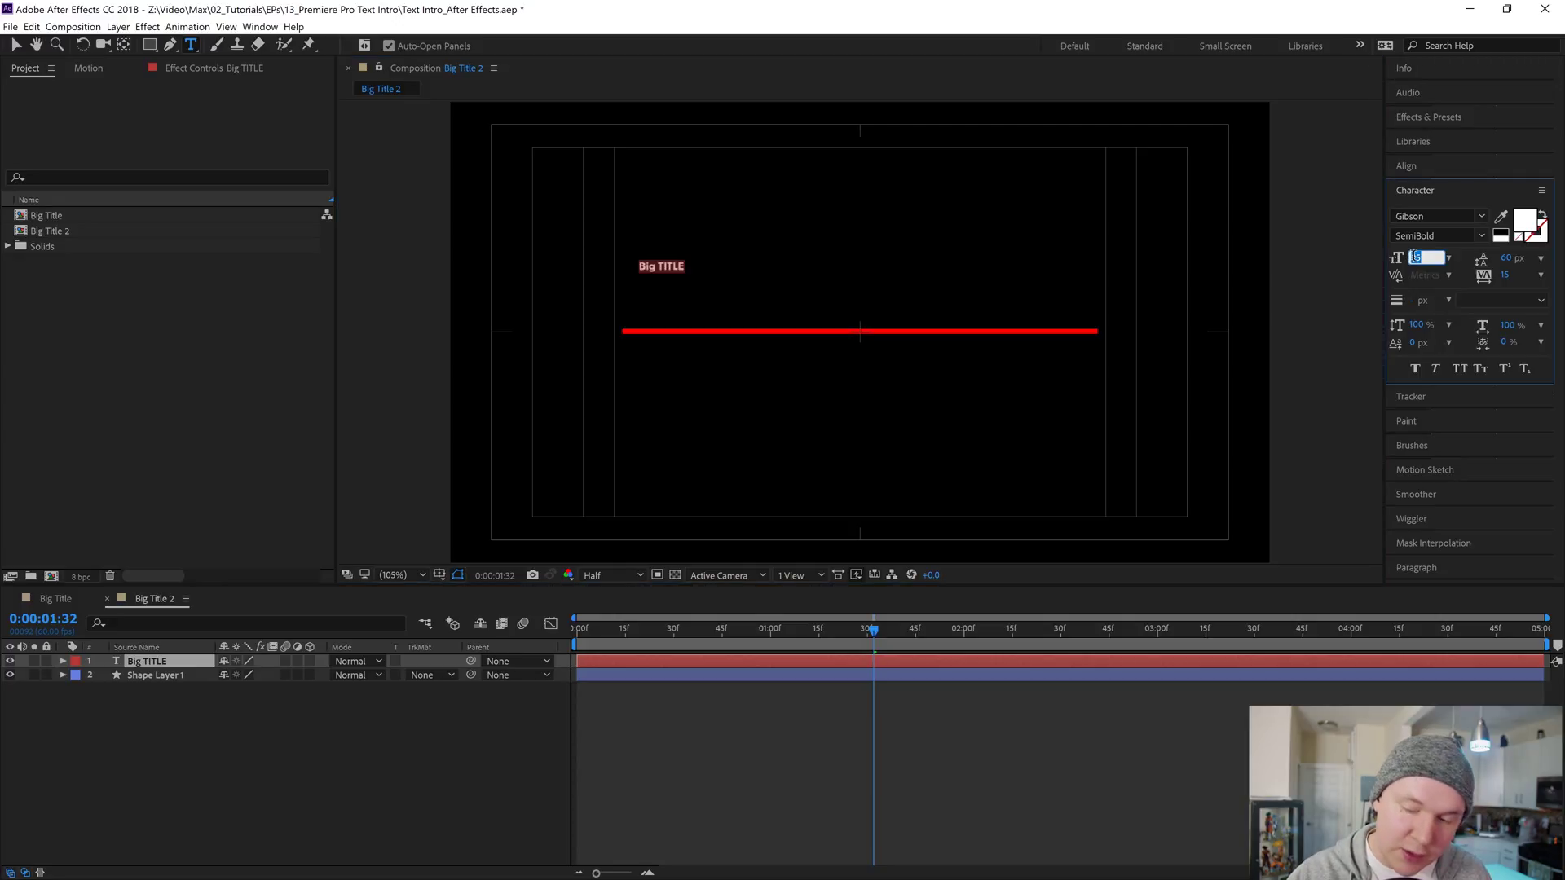
text(500)
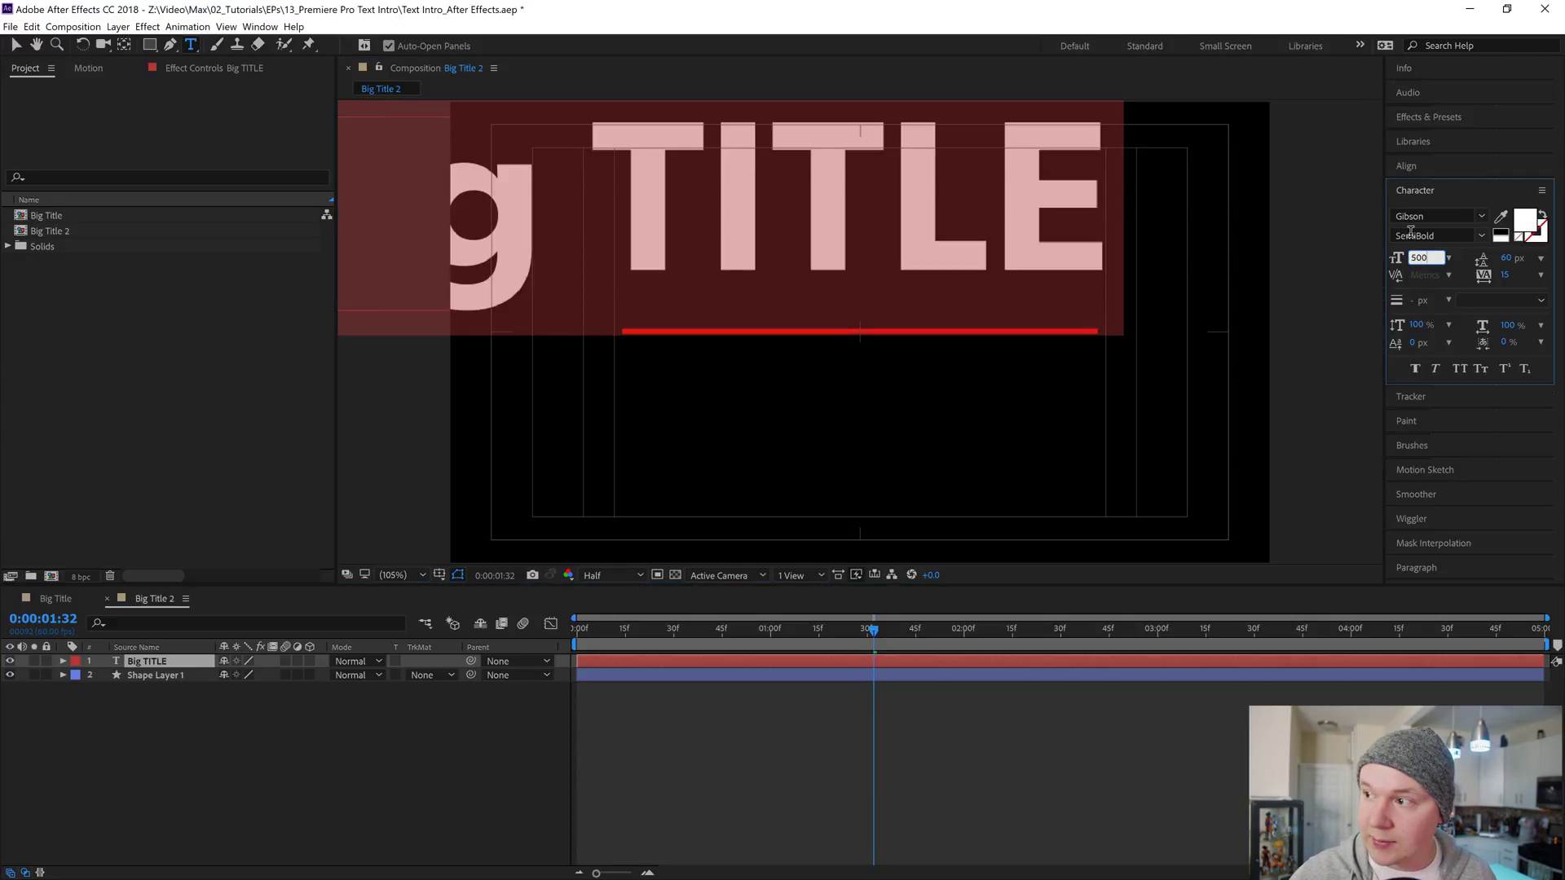
drag(1436, 257, 1387, 260)
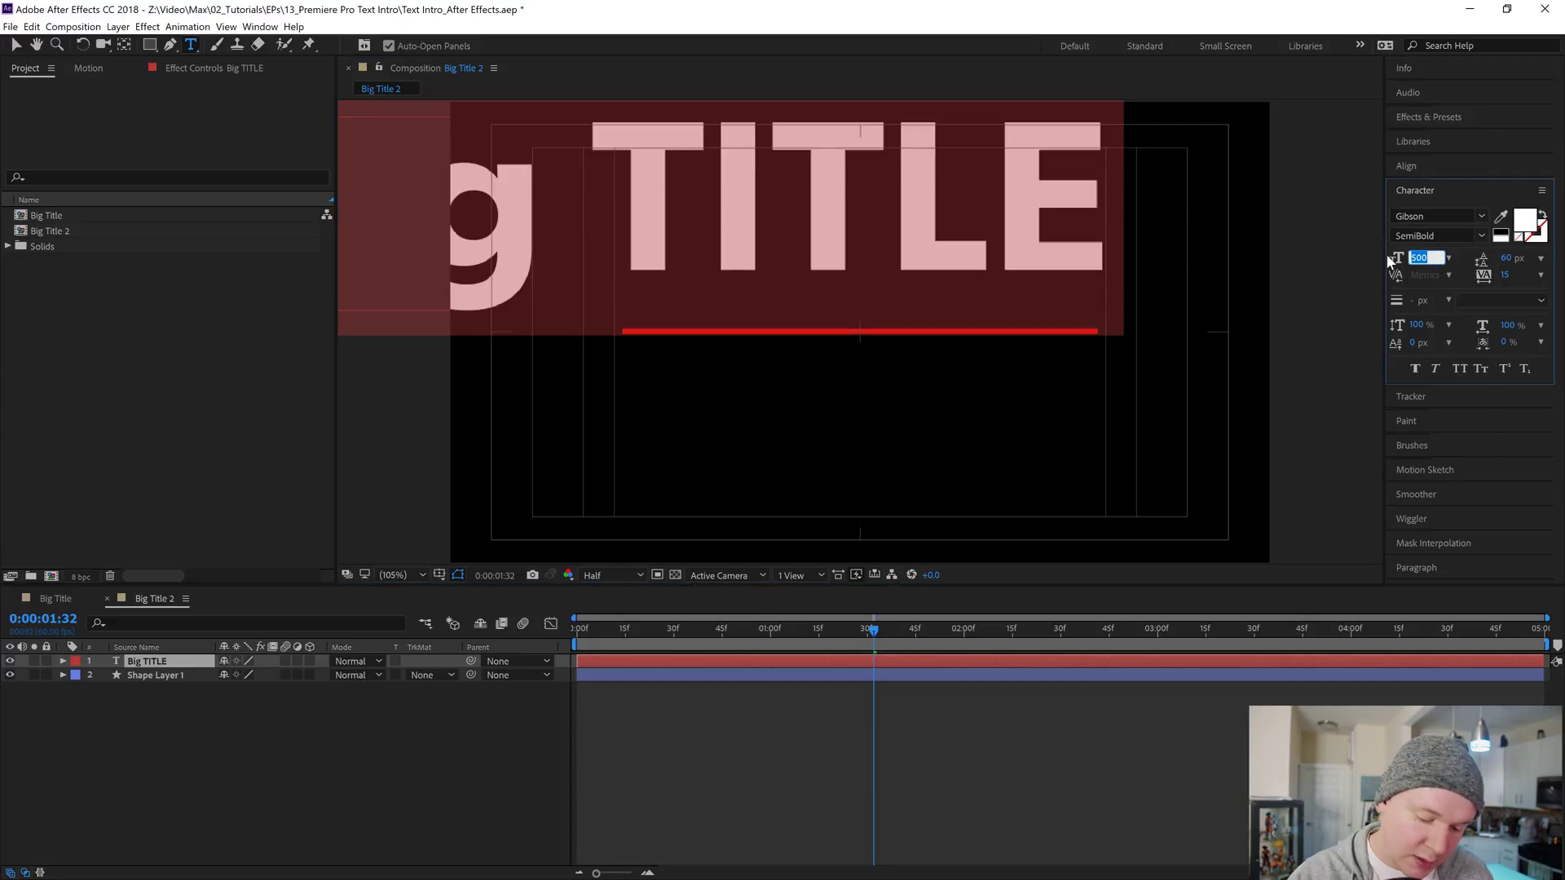
text(300)
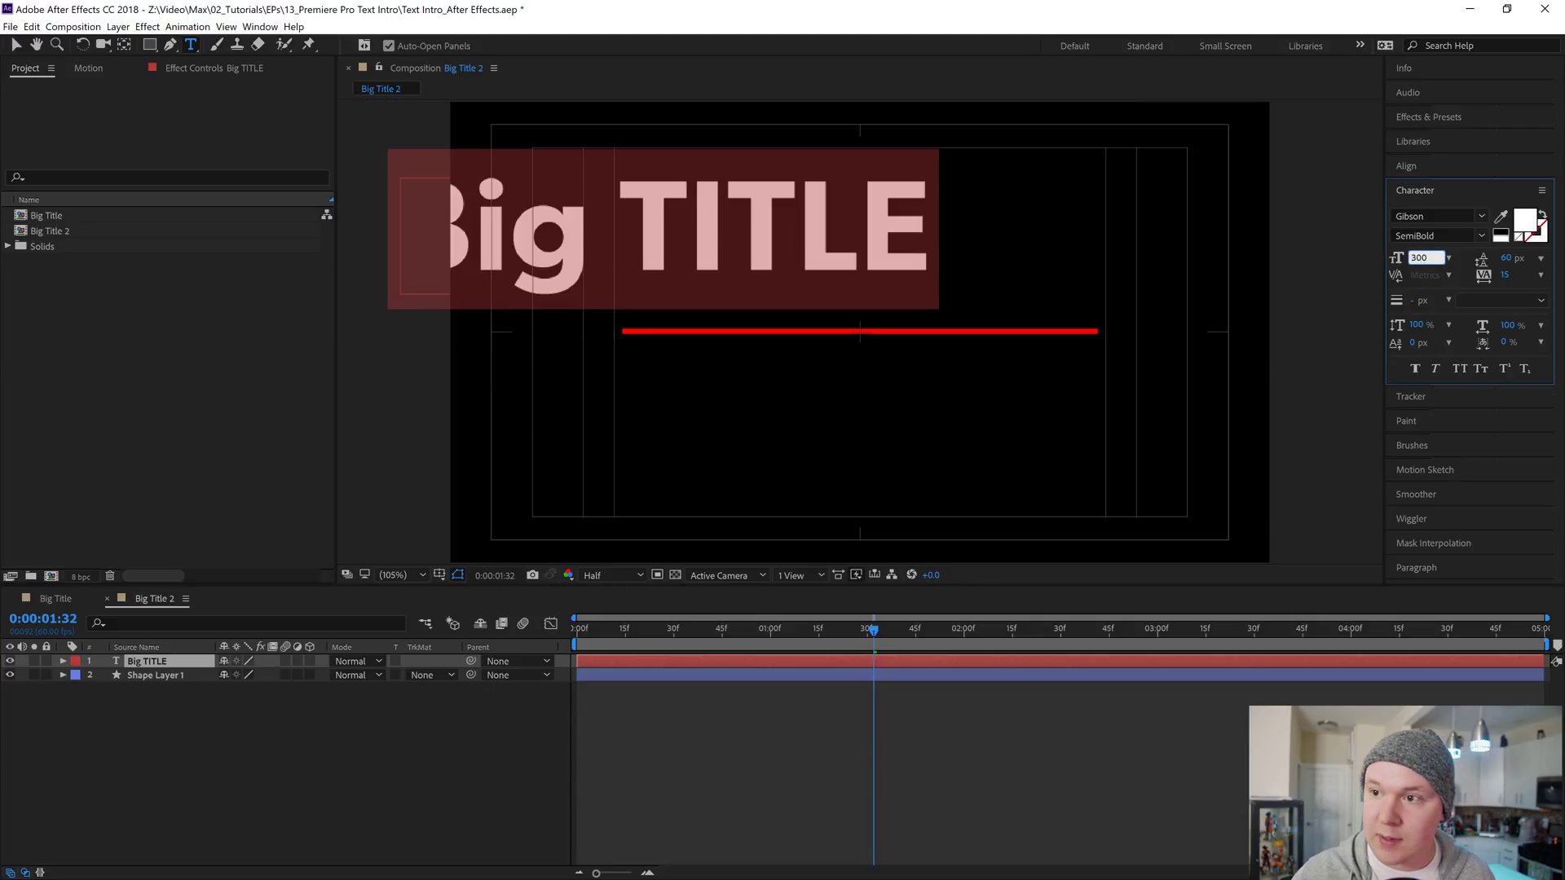
click(160, 691)
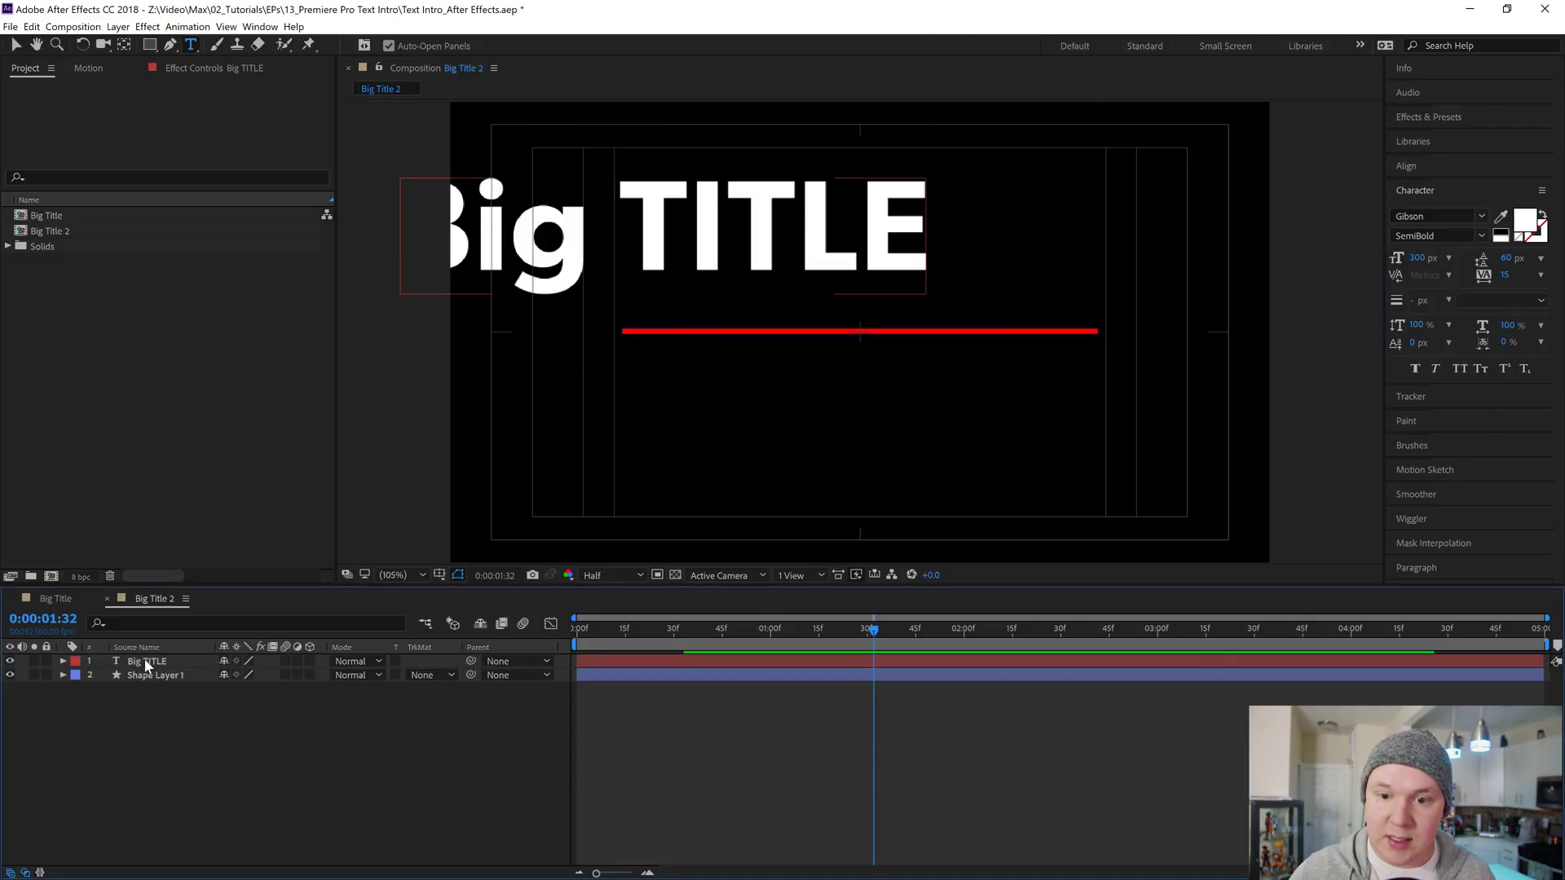
Move the "Big TITLE" layer to just above the red line and center it horizontally in the composition.
click(144, 659)
key(v)
drag(657, 213, 853, 246)
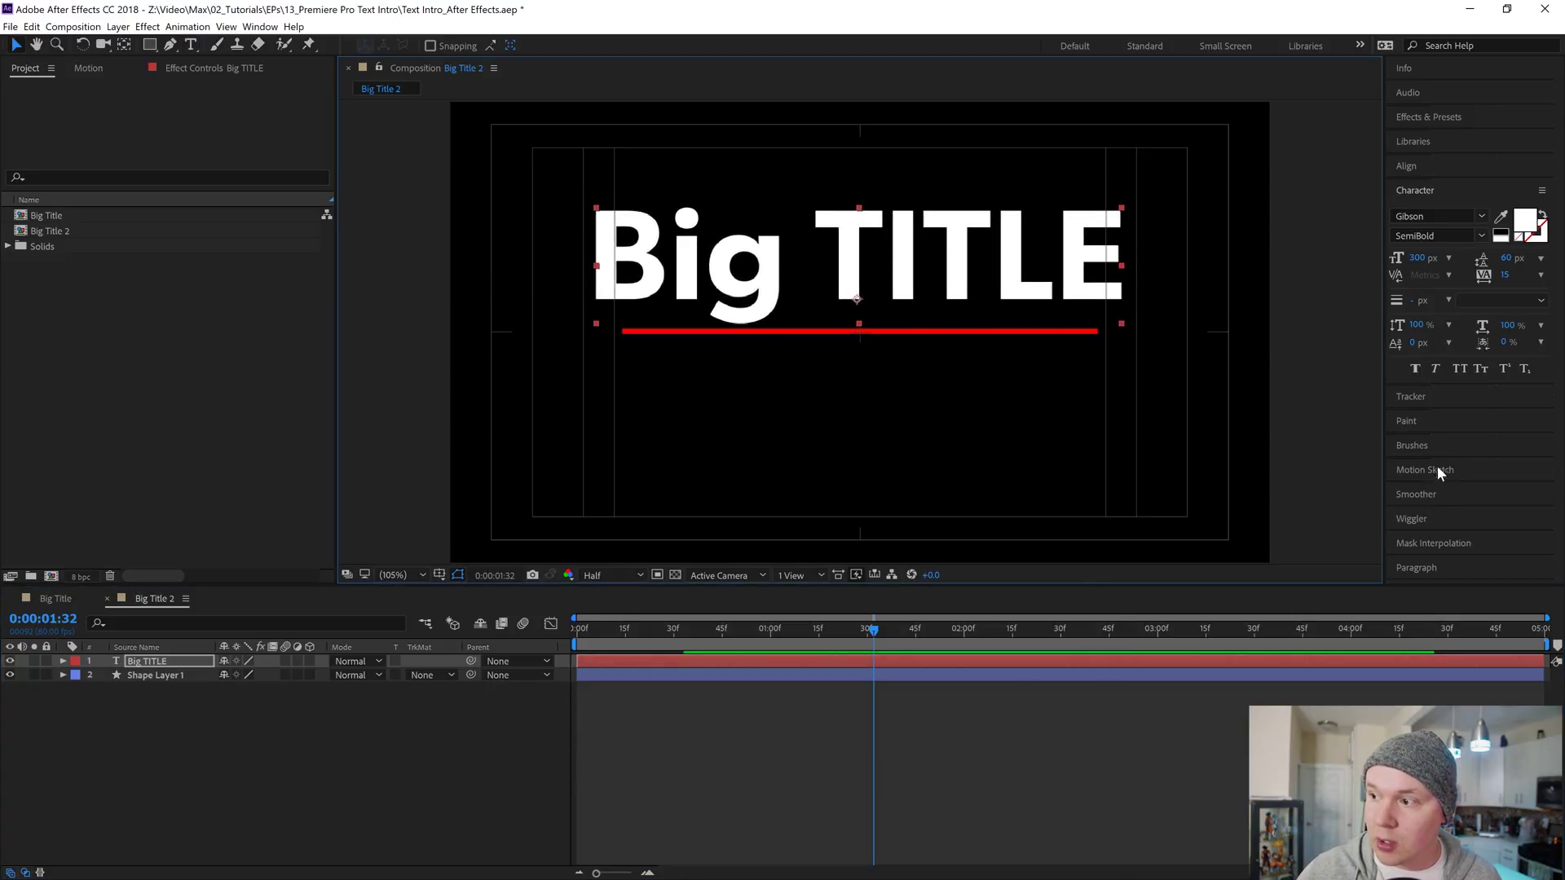
click(1434, 165)
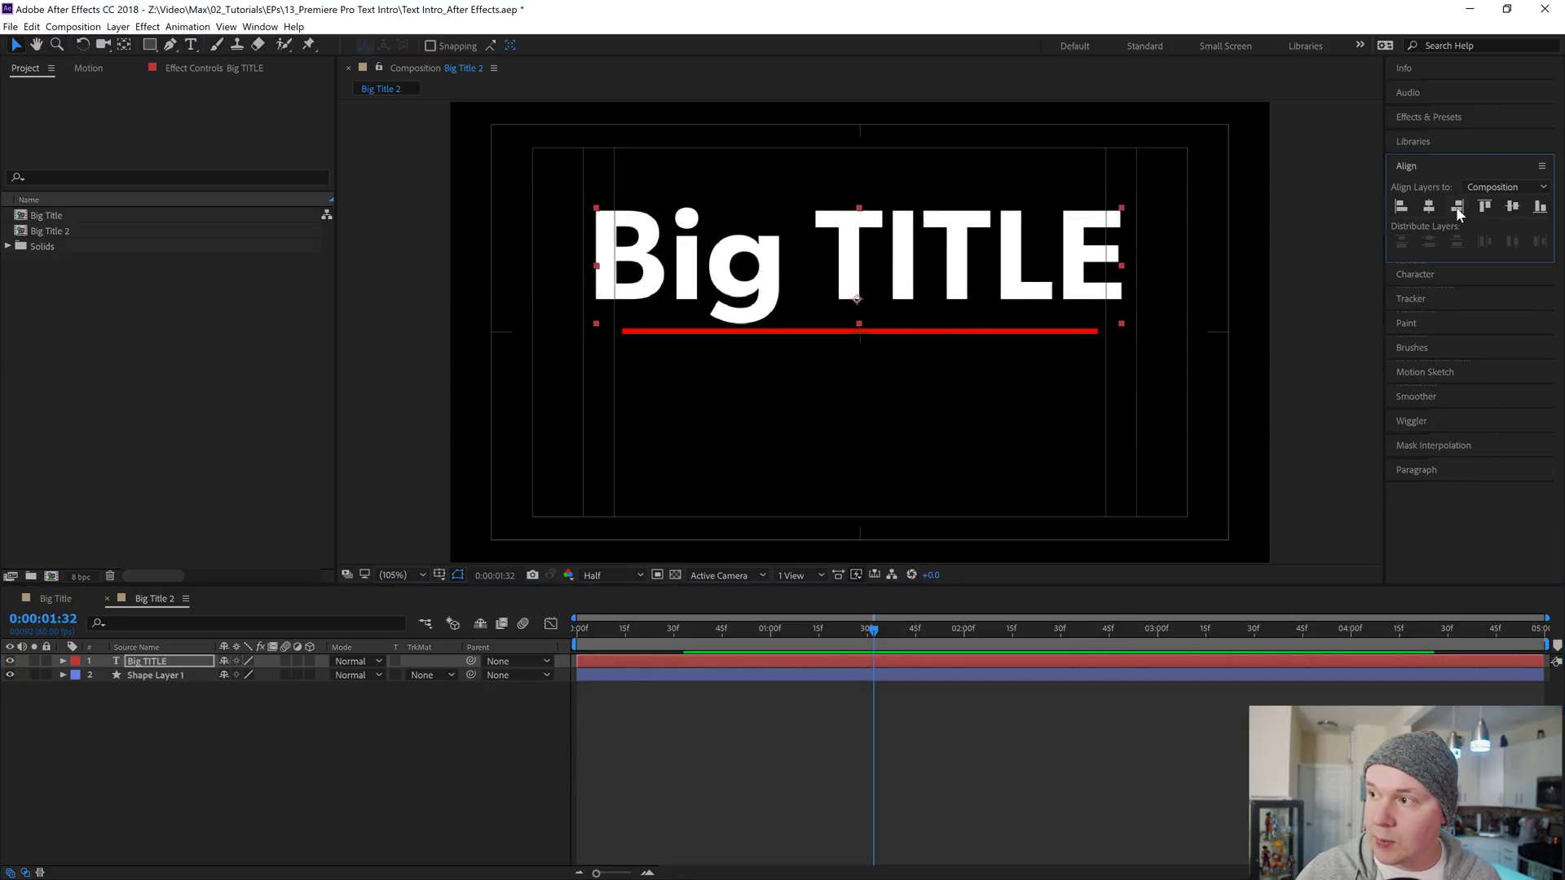
click(1430, 203)
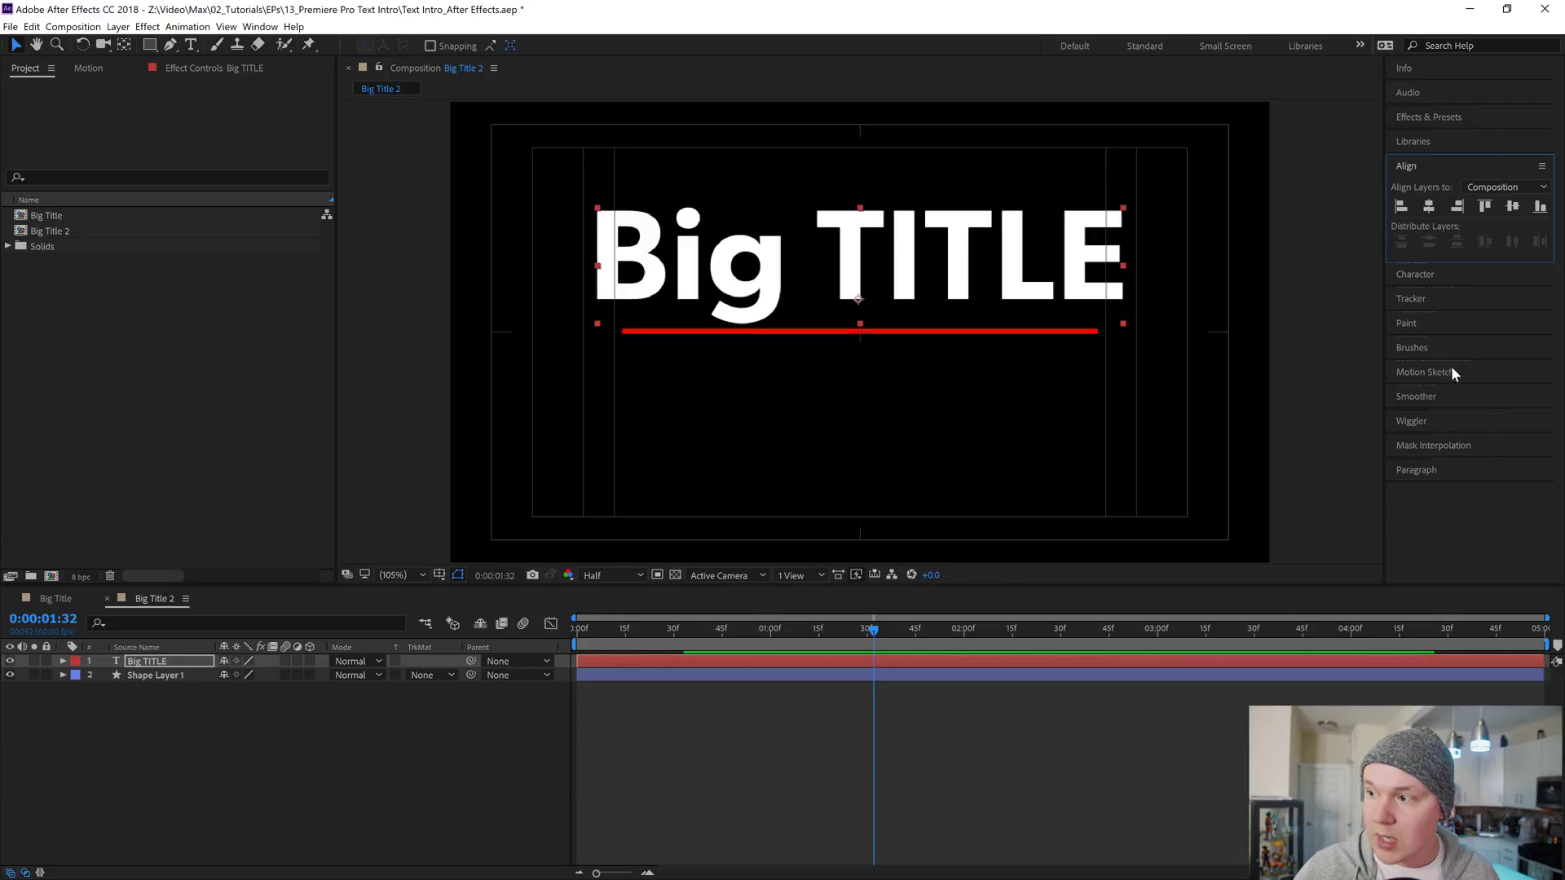
Try left alignment on the "Big TITLE" text, and return it to center alignment.
click(1427, 471)
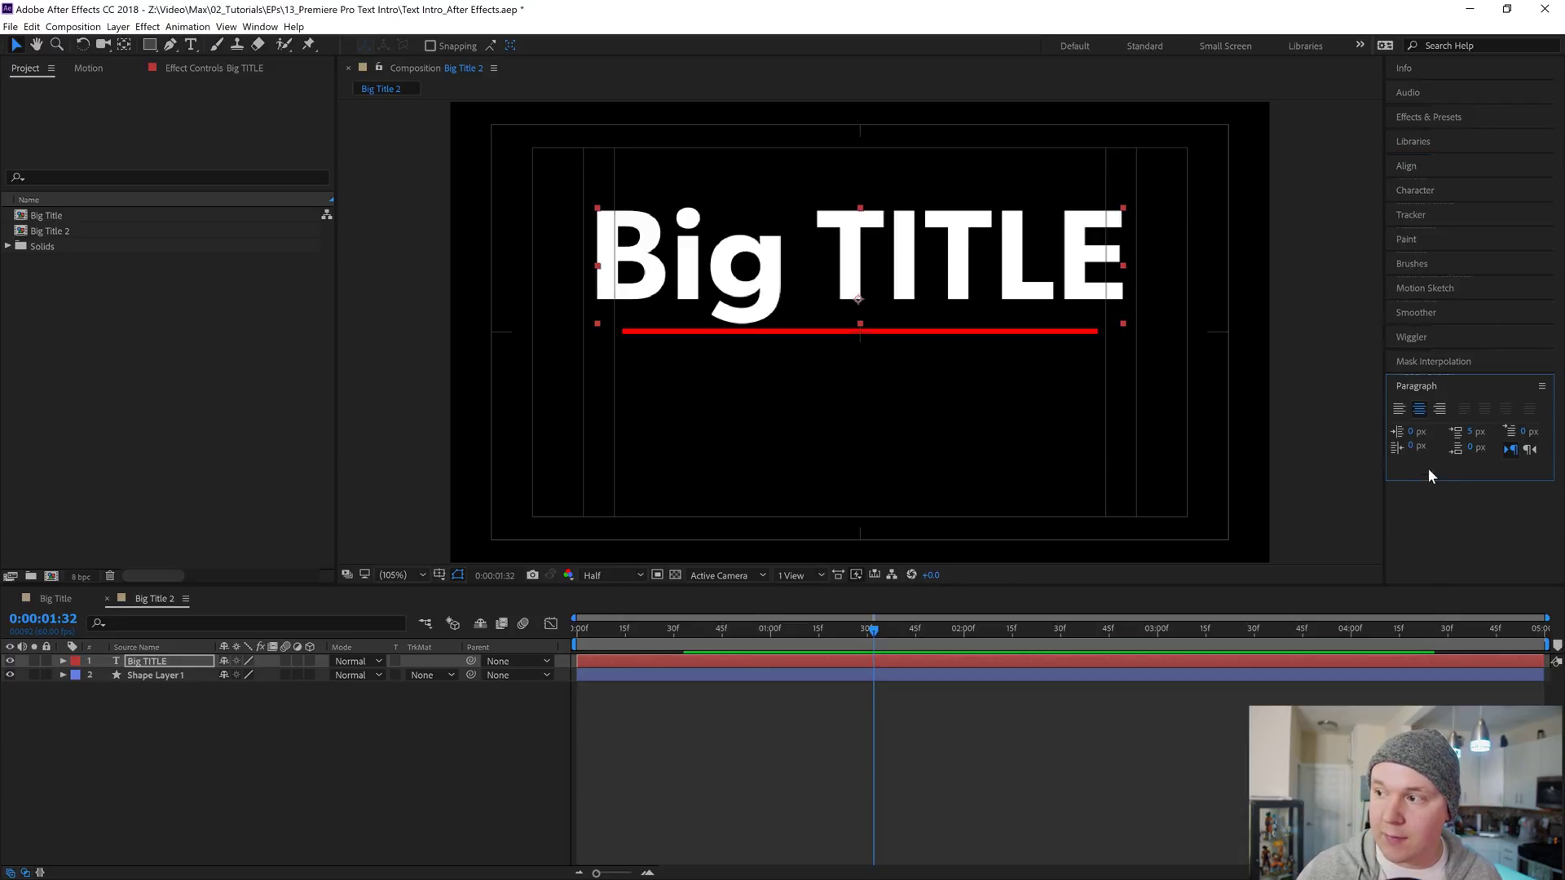
click(1398, 408)
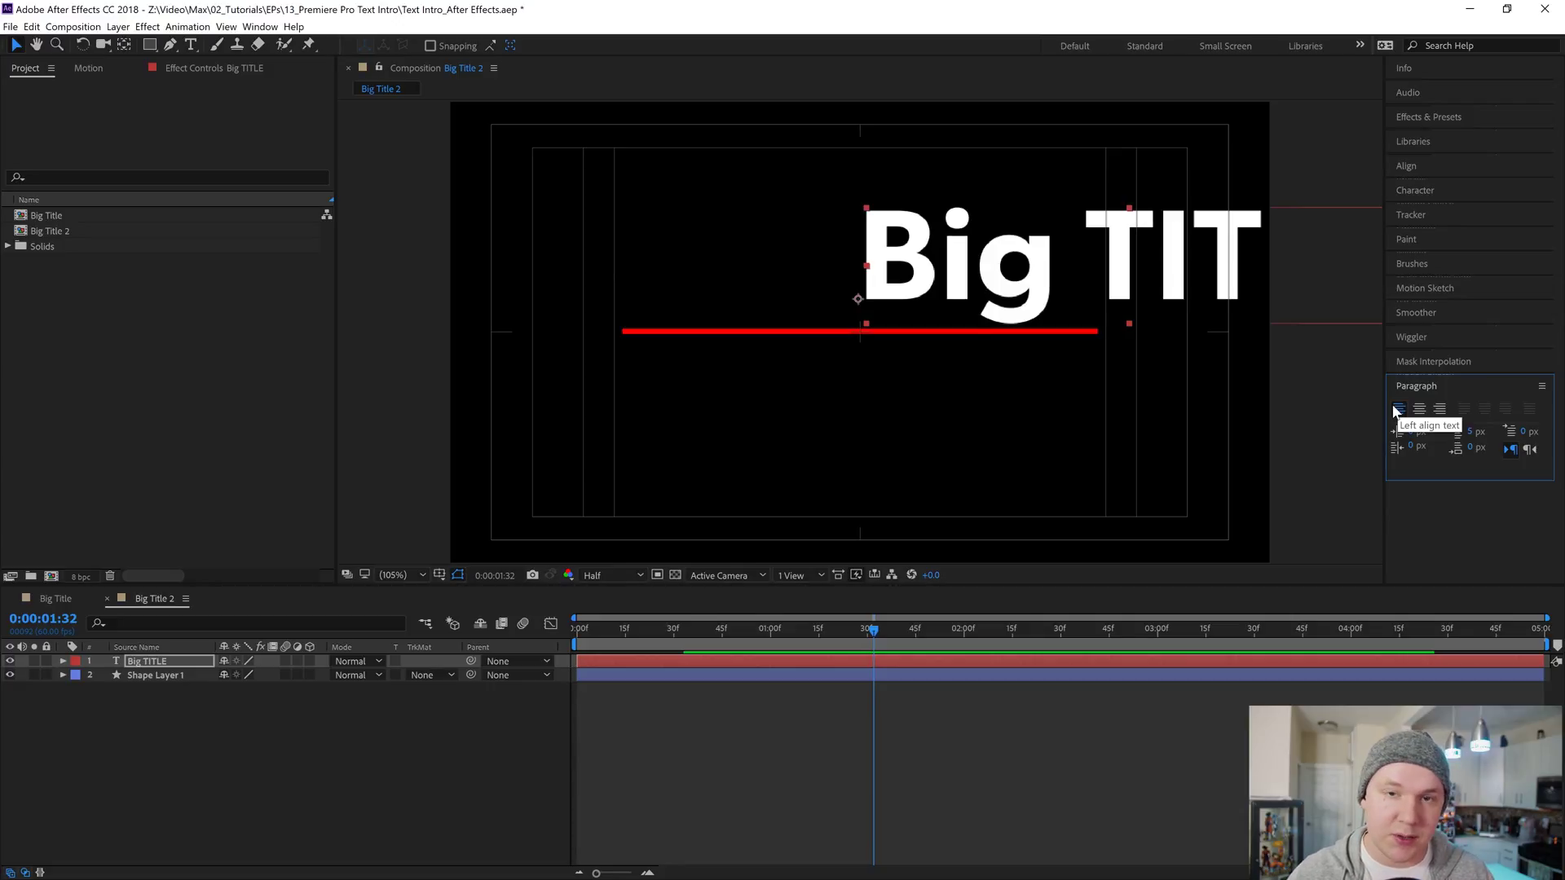
click(1419, 409)
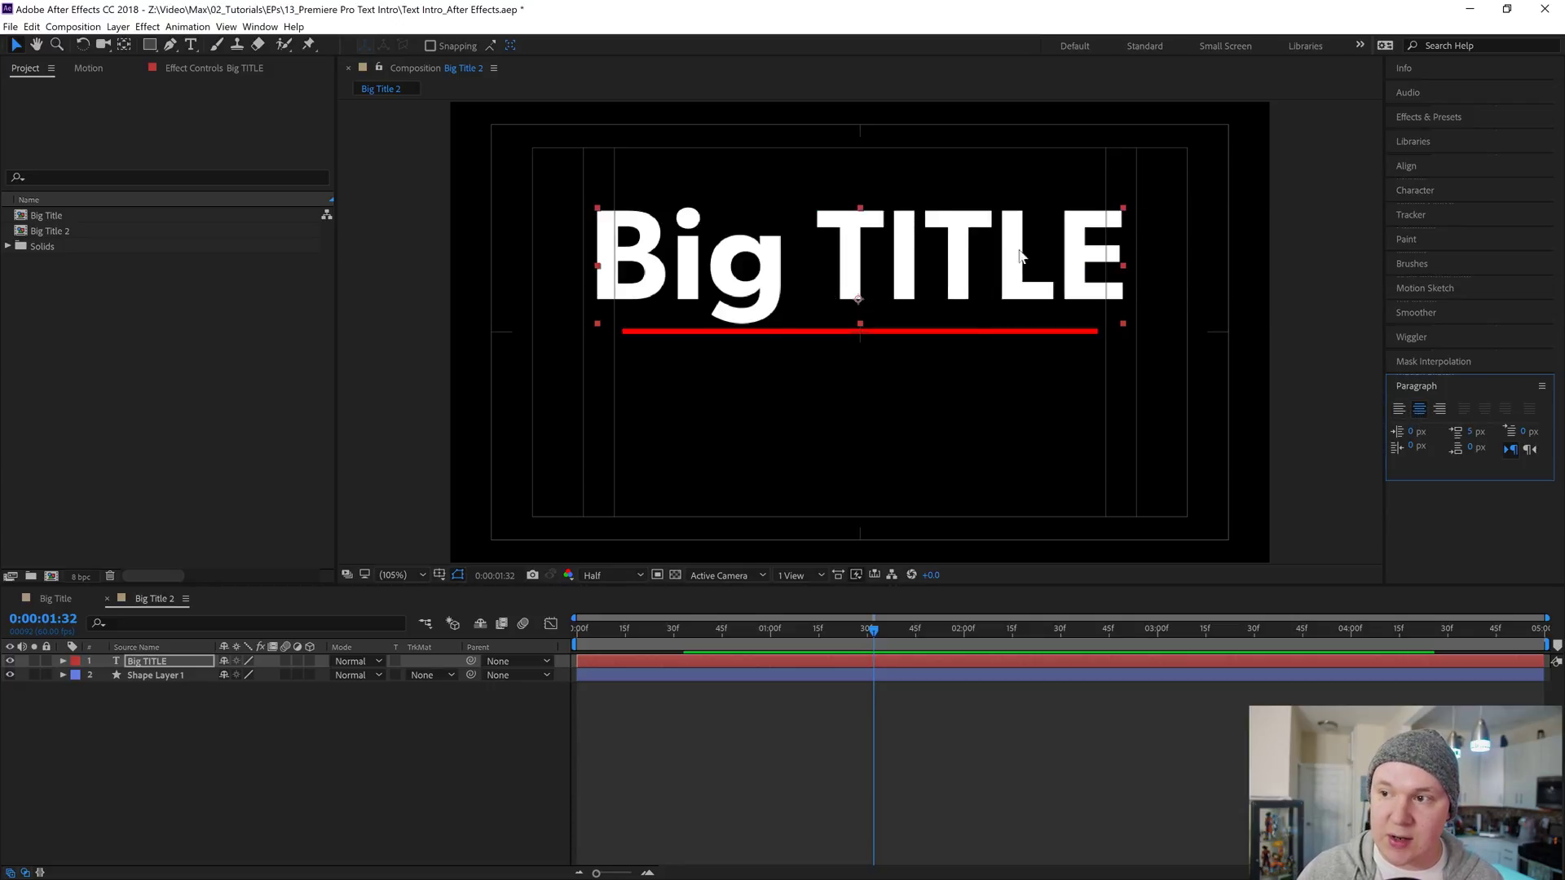
Set the font size of the "Big TITLE" text to 250 px.
double_click(1016, 264)
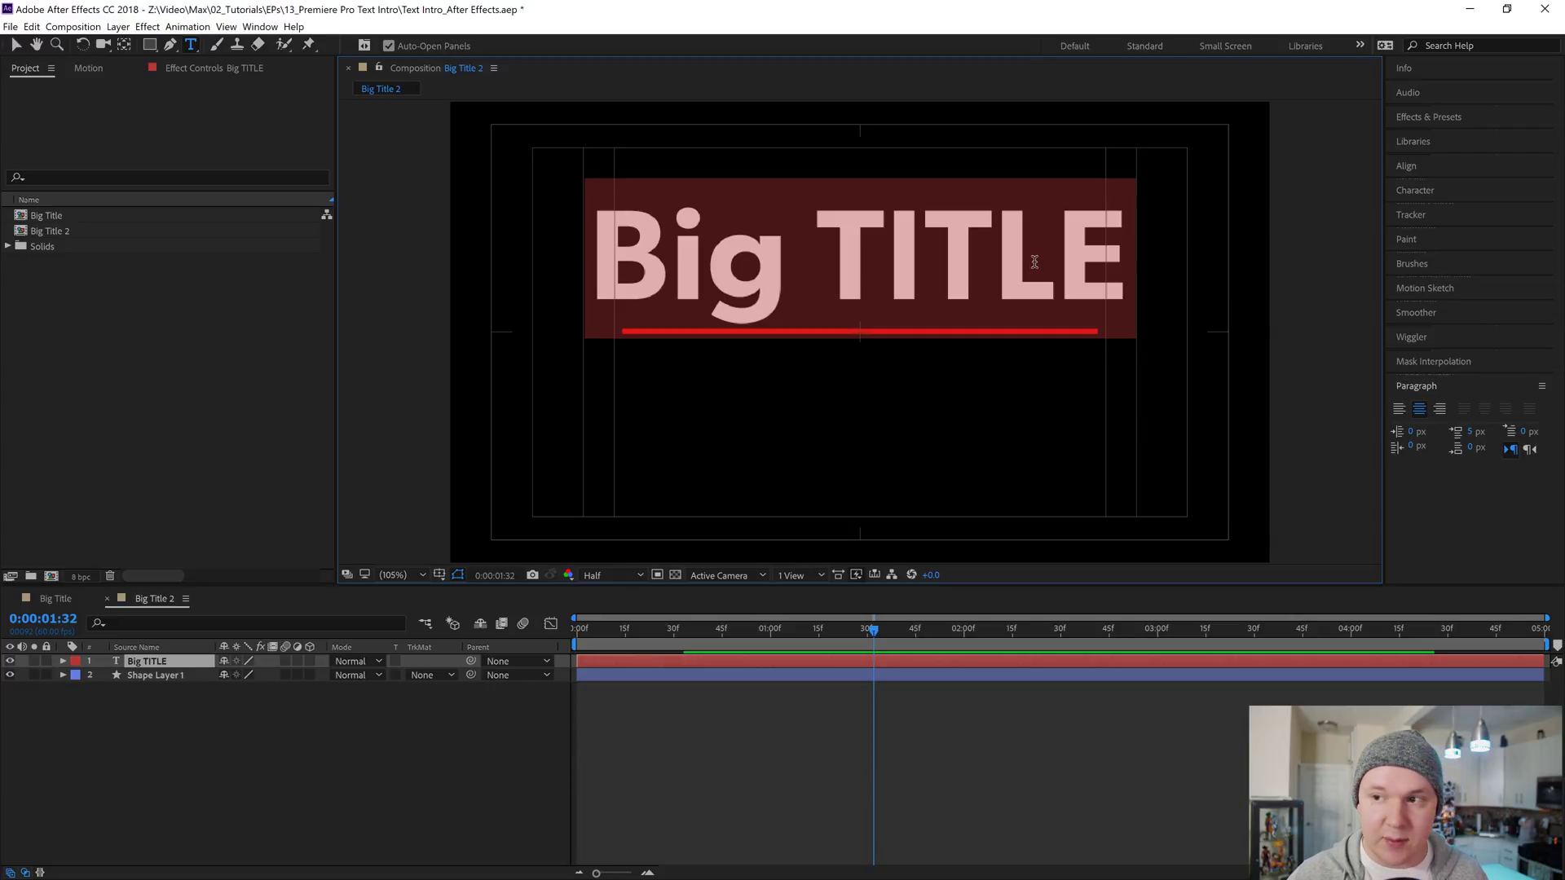
click(1424, 193)
click(1416, 258)
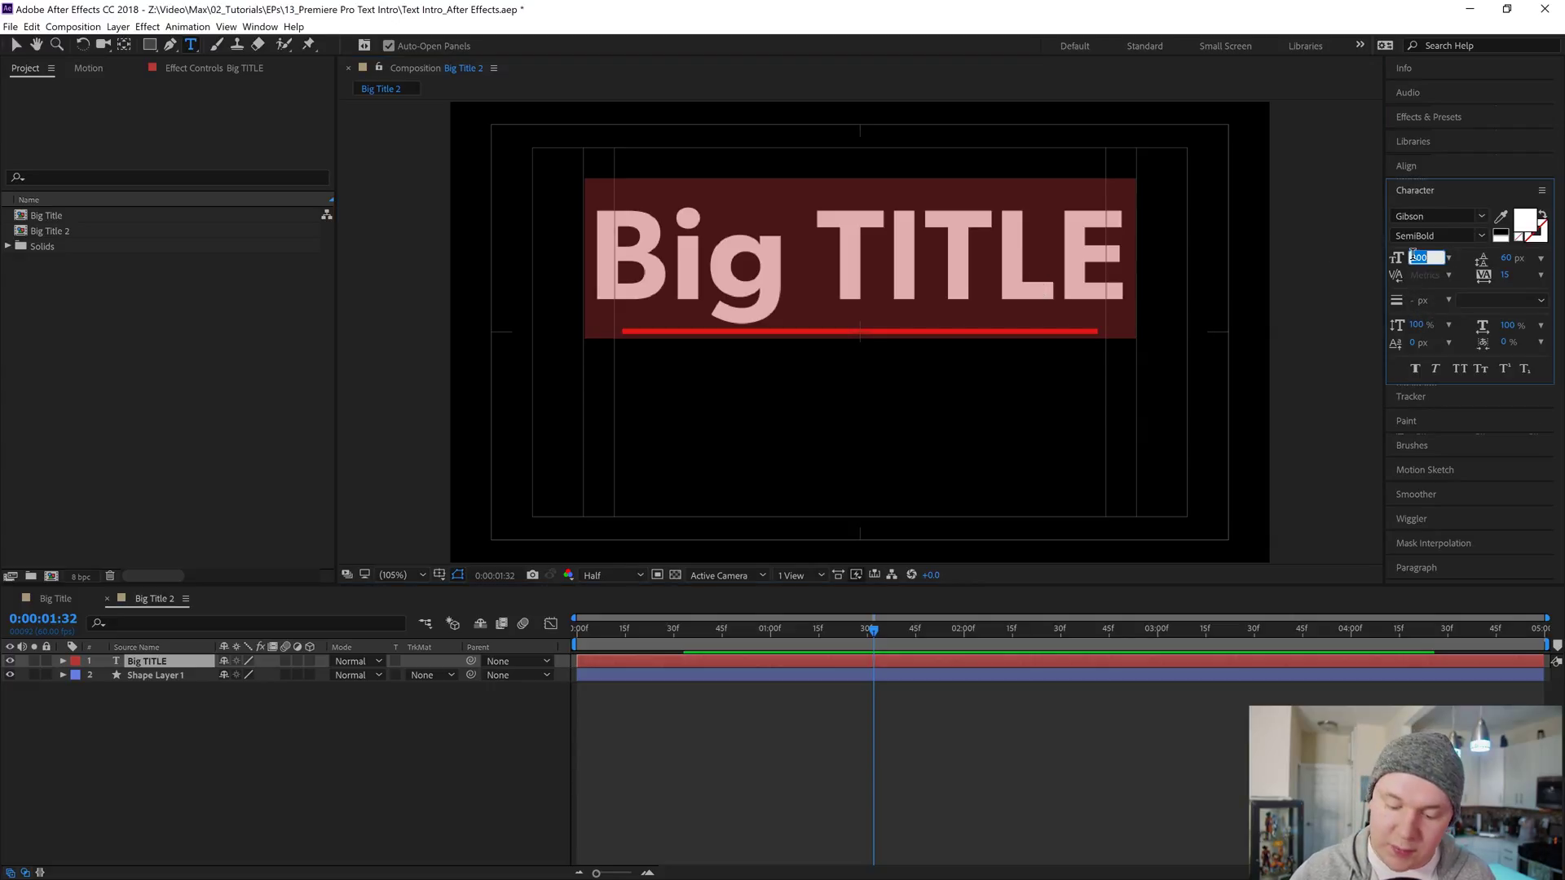
text(23)
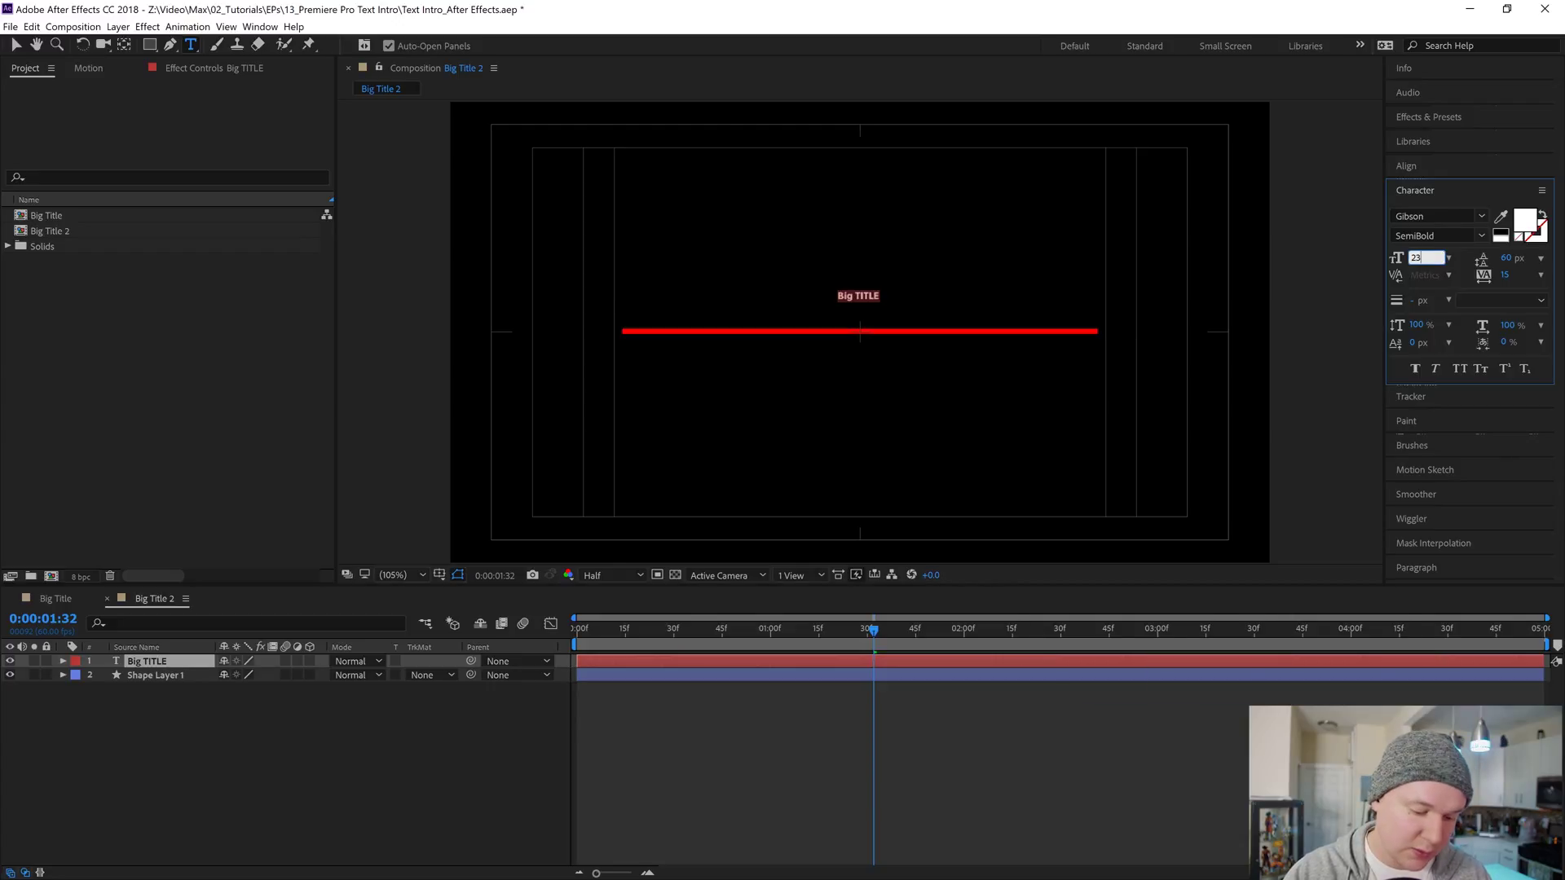
text(0)
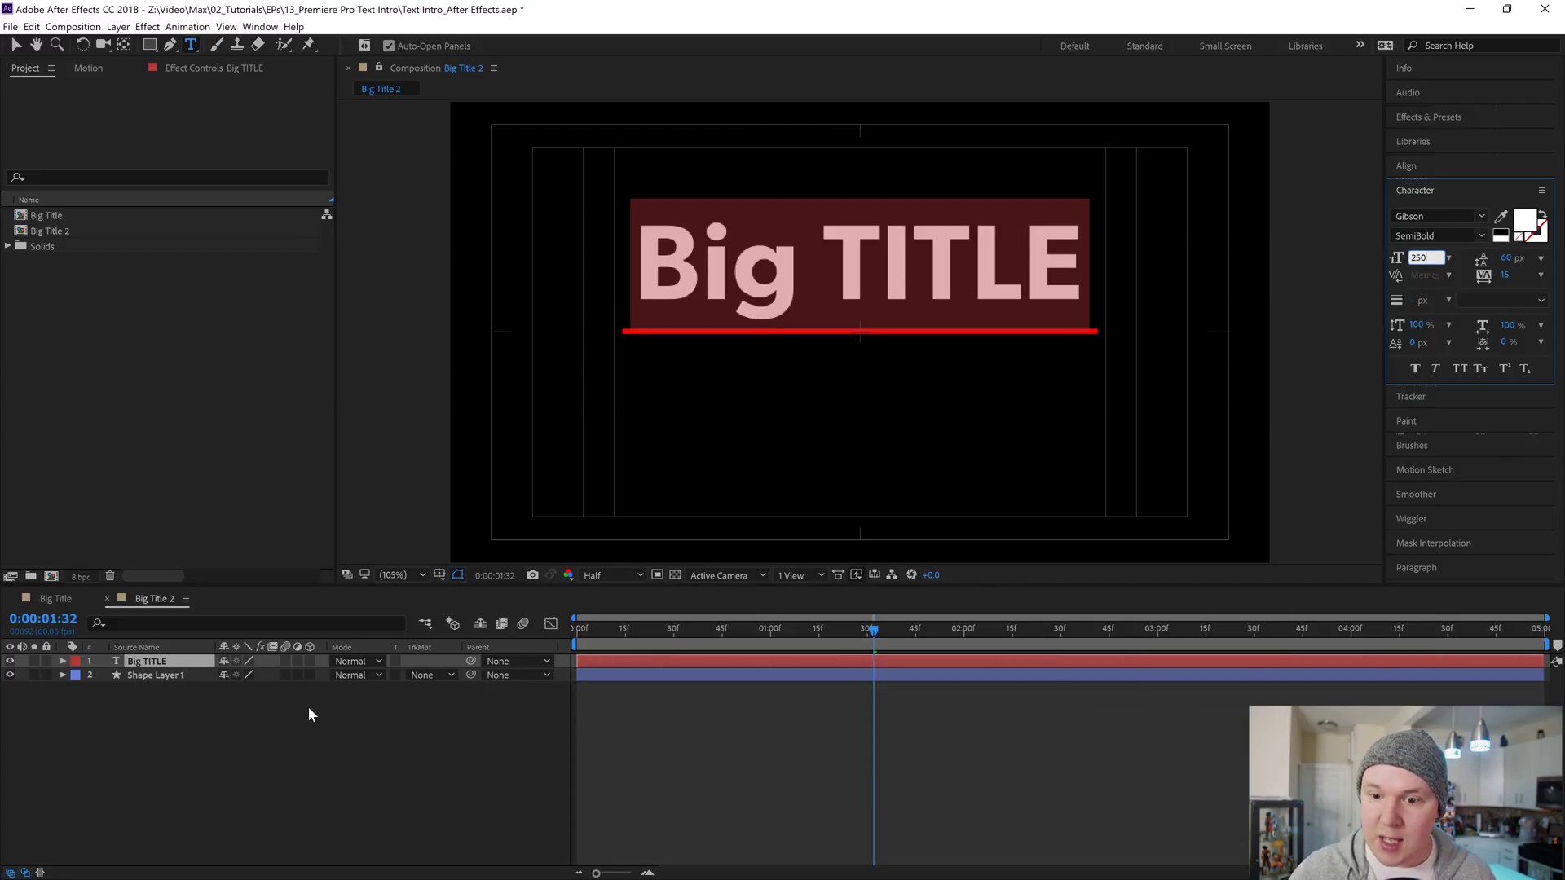
click(277, 686)
Move the "Big TITLE" layer slightly down so it sits closer to the red line.
click(148, 661)
key(v)
drag(785, 280, 784, 282)
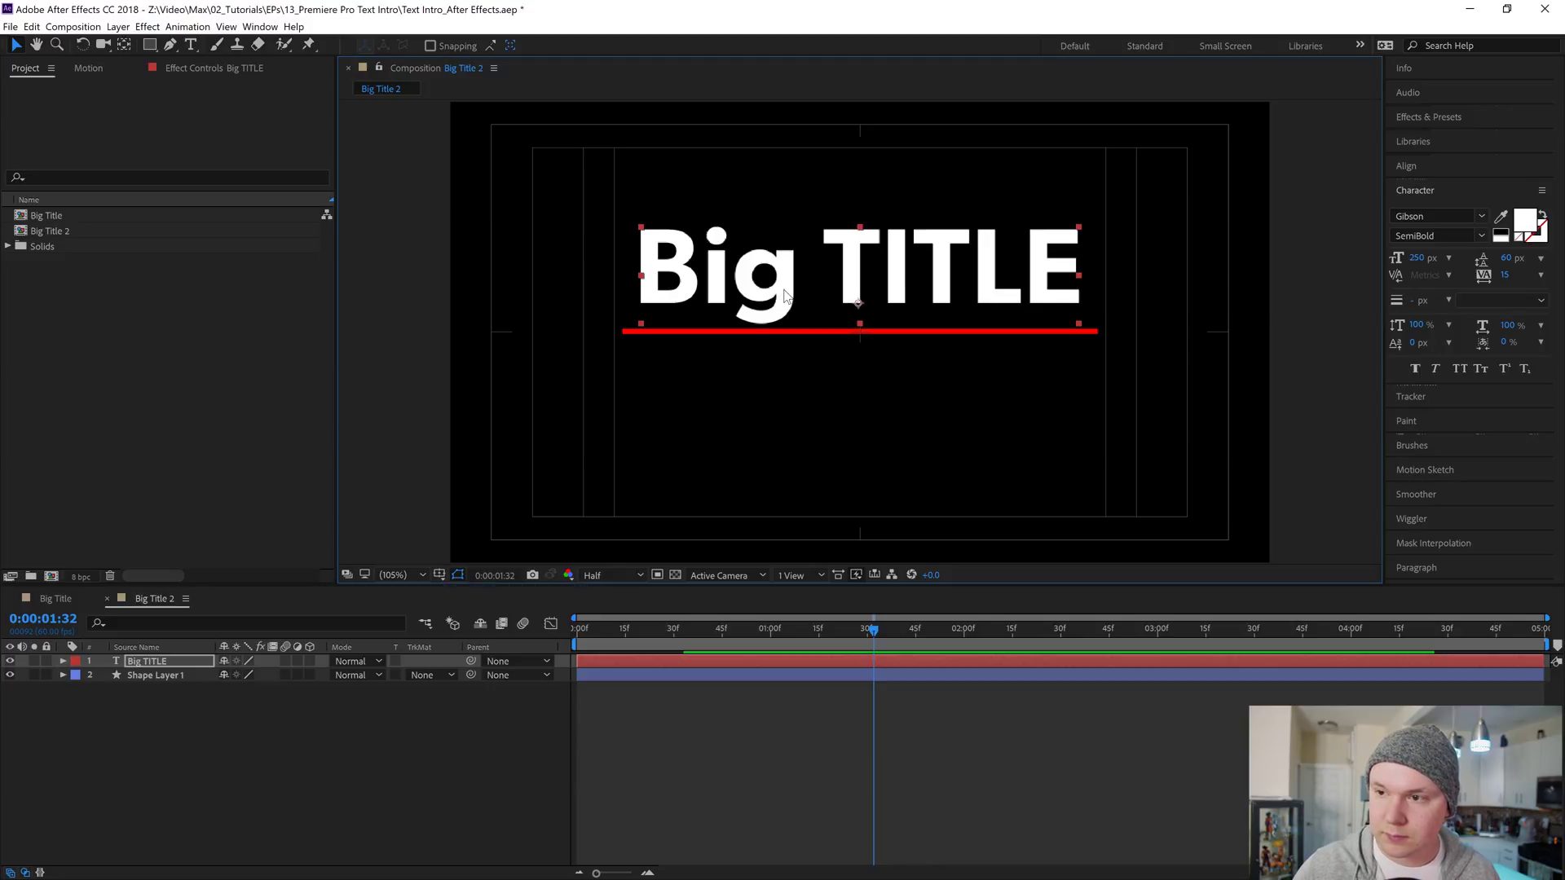
Change the title text to all capitals, reading "BIG TITLE".
double_click(787, 295)
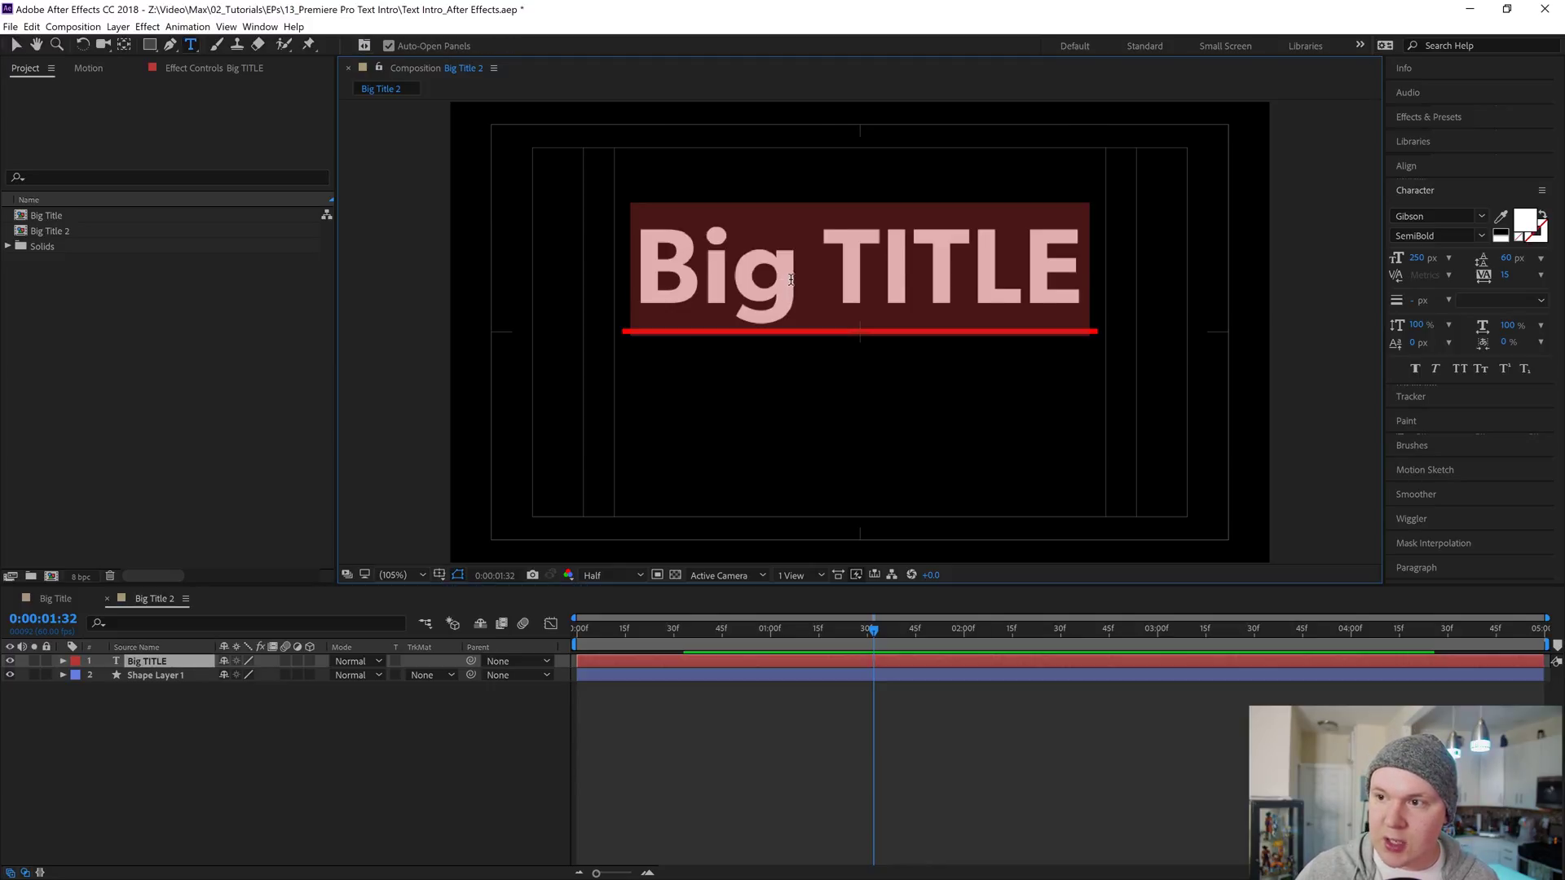
click(789, 280)
key(BackSpace)
key(BackSpace)
text(IG)
click(164, 758)
Move the "BIG TITLE" layer down so its baseline sits just above the red line.
click(150, 660)
key(v)
drag(786, 278, 786, 297)
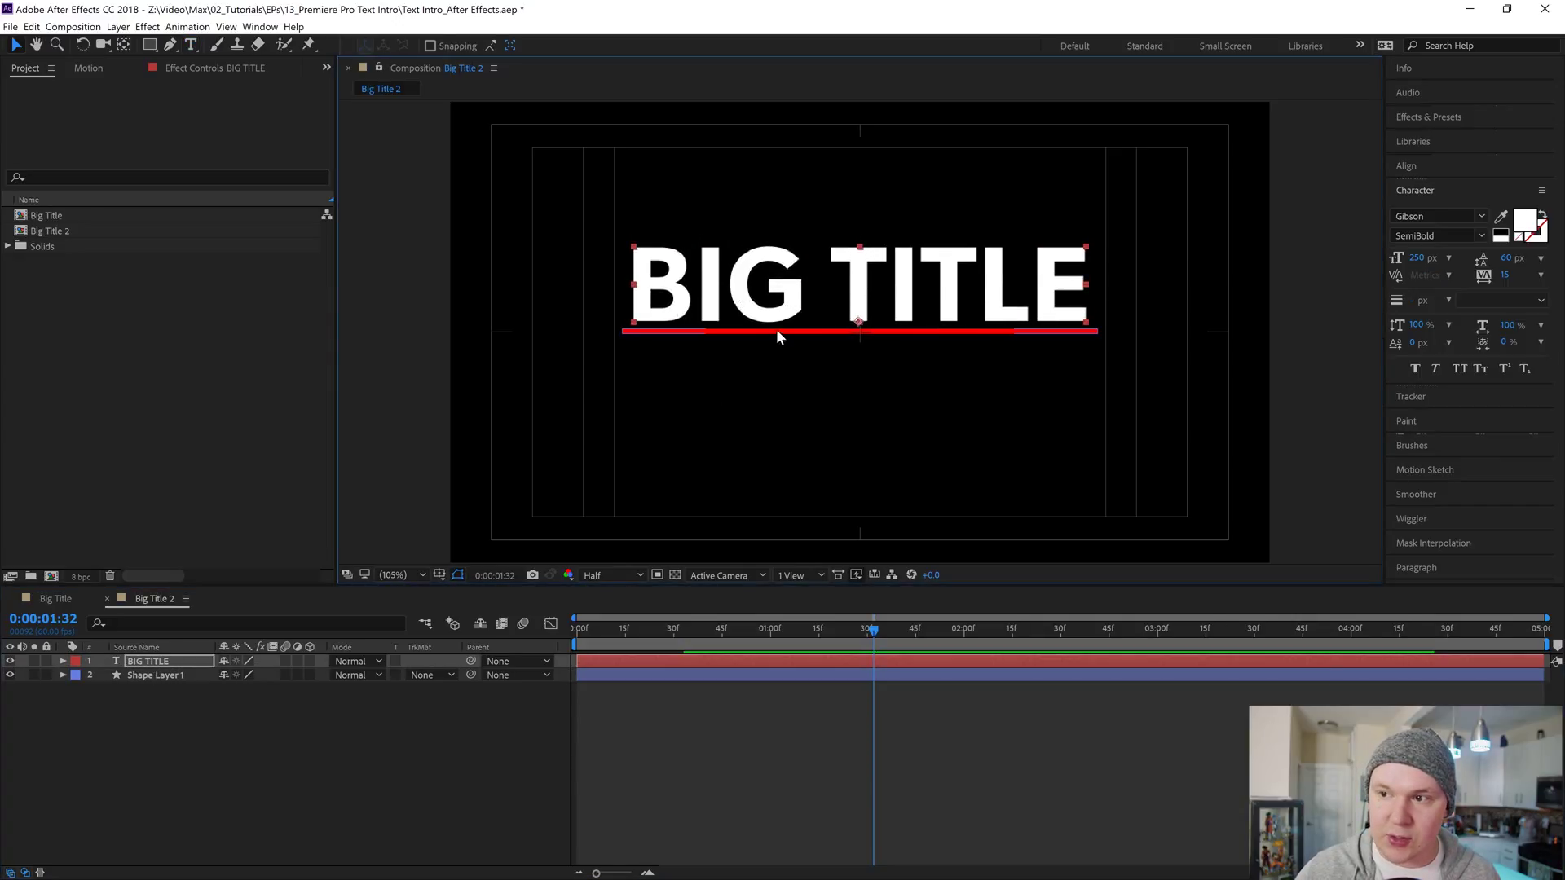
click(441, 793)
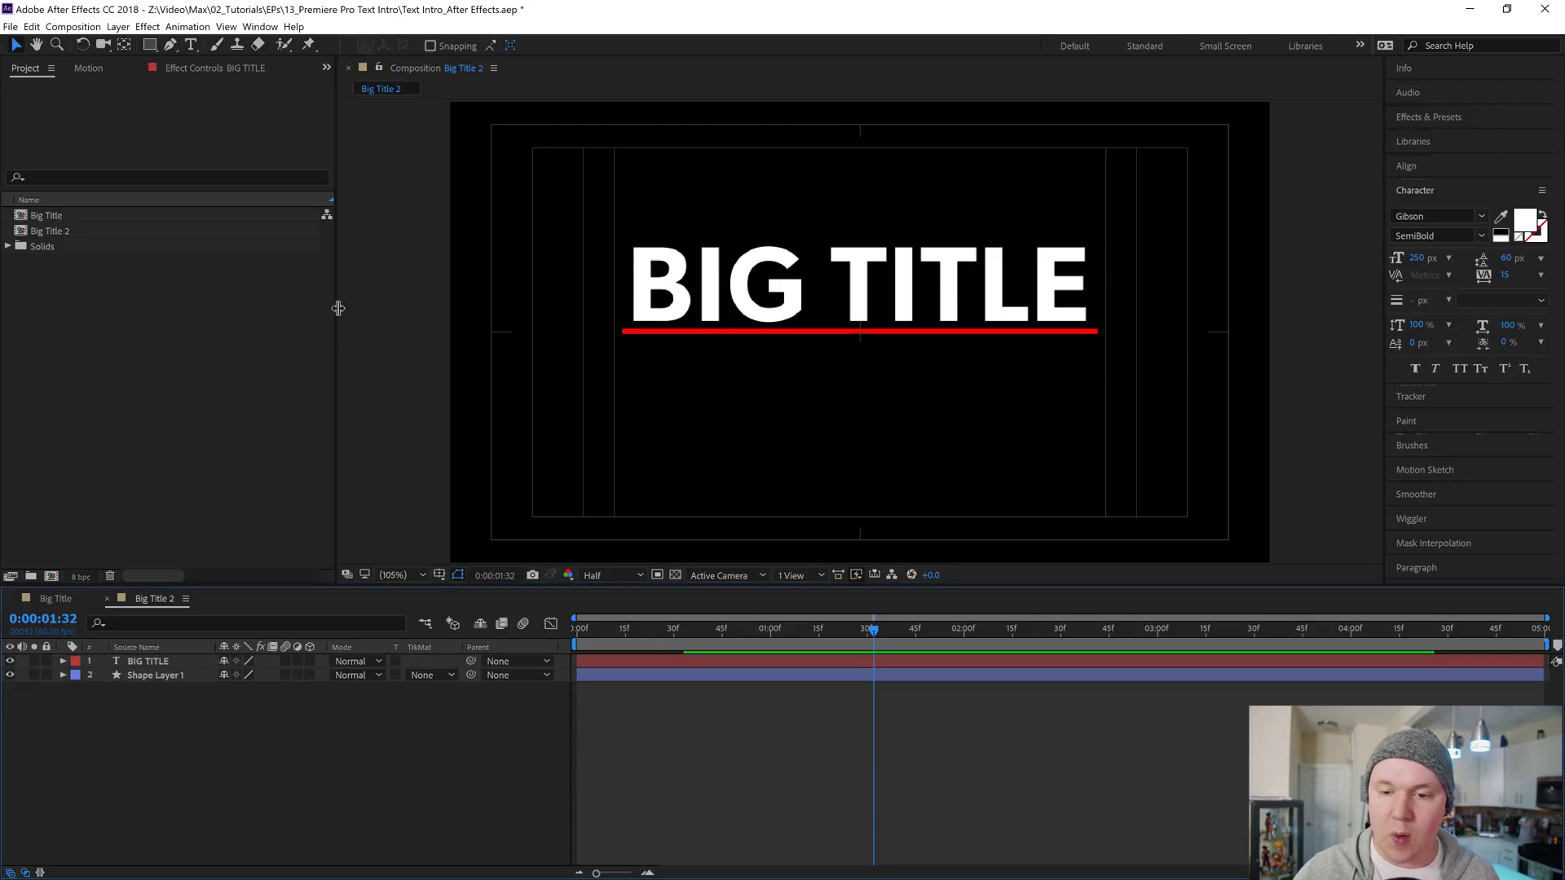
Keyframe the title's current position at 0:00:00:30 and a position below the line, about 956, 754, at 0:00:00:00.
click(159, 663)
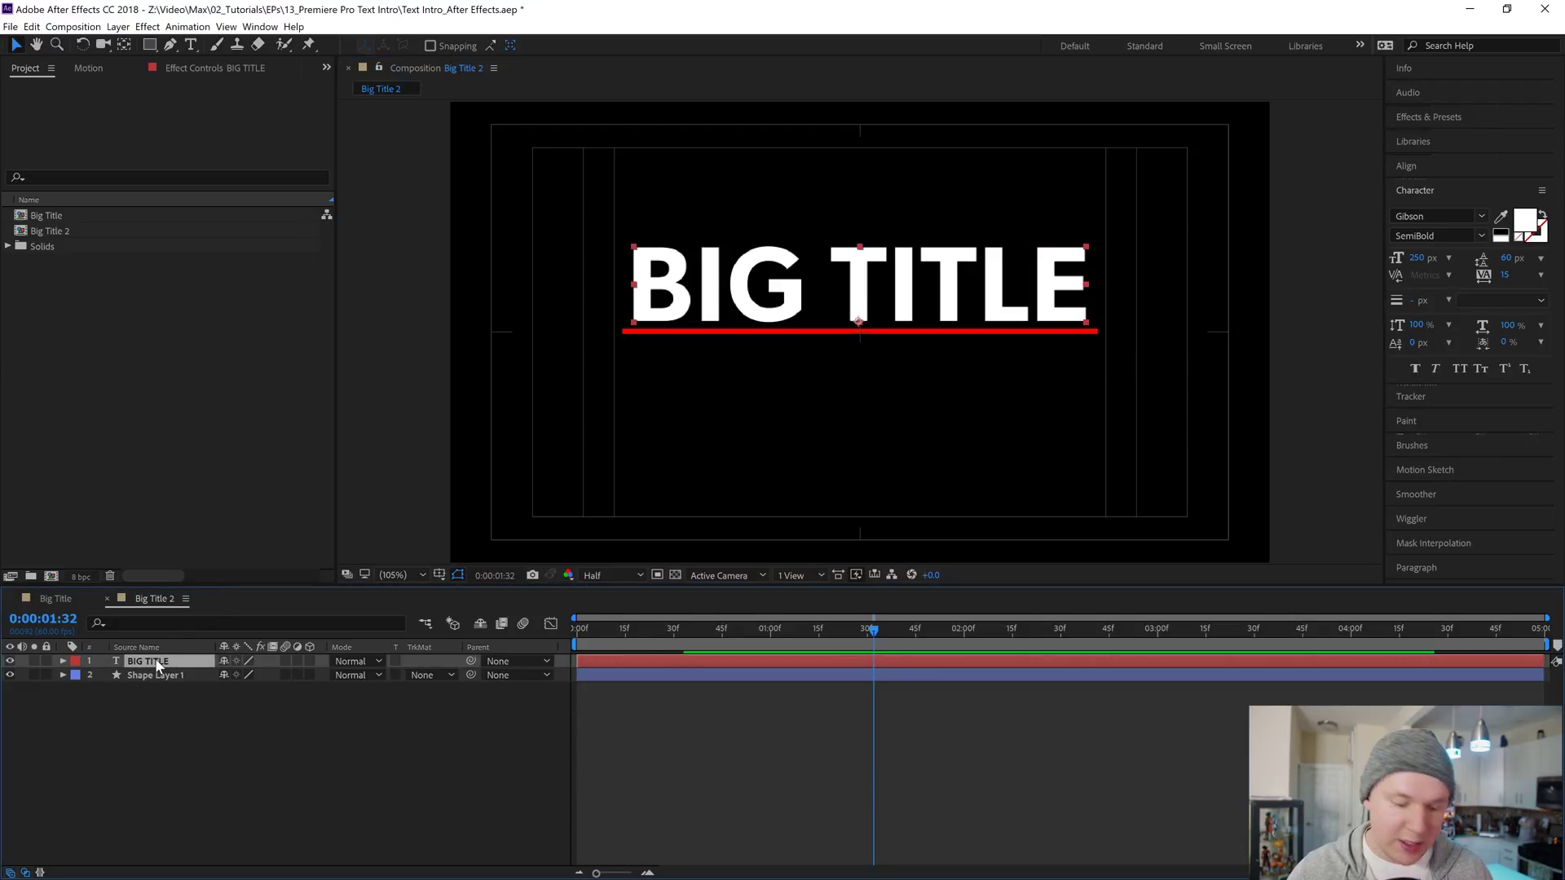
key(p)
drag(872, 629, 674, 657)
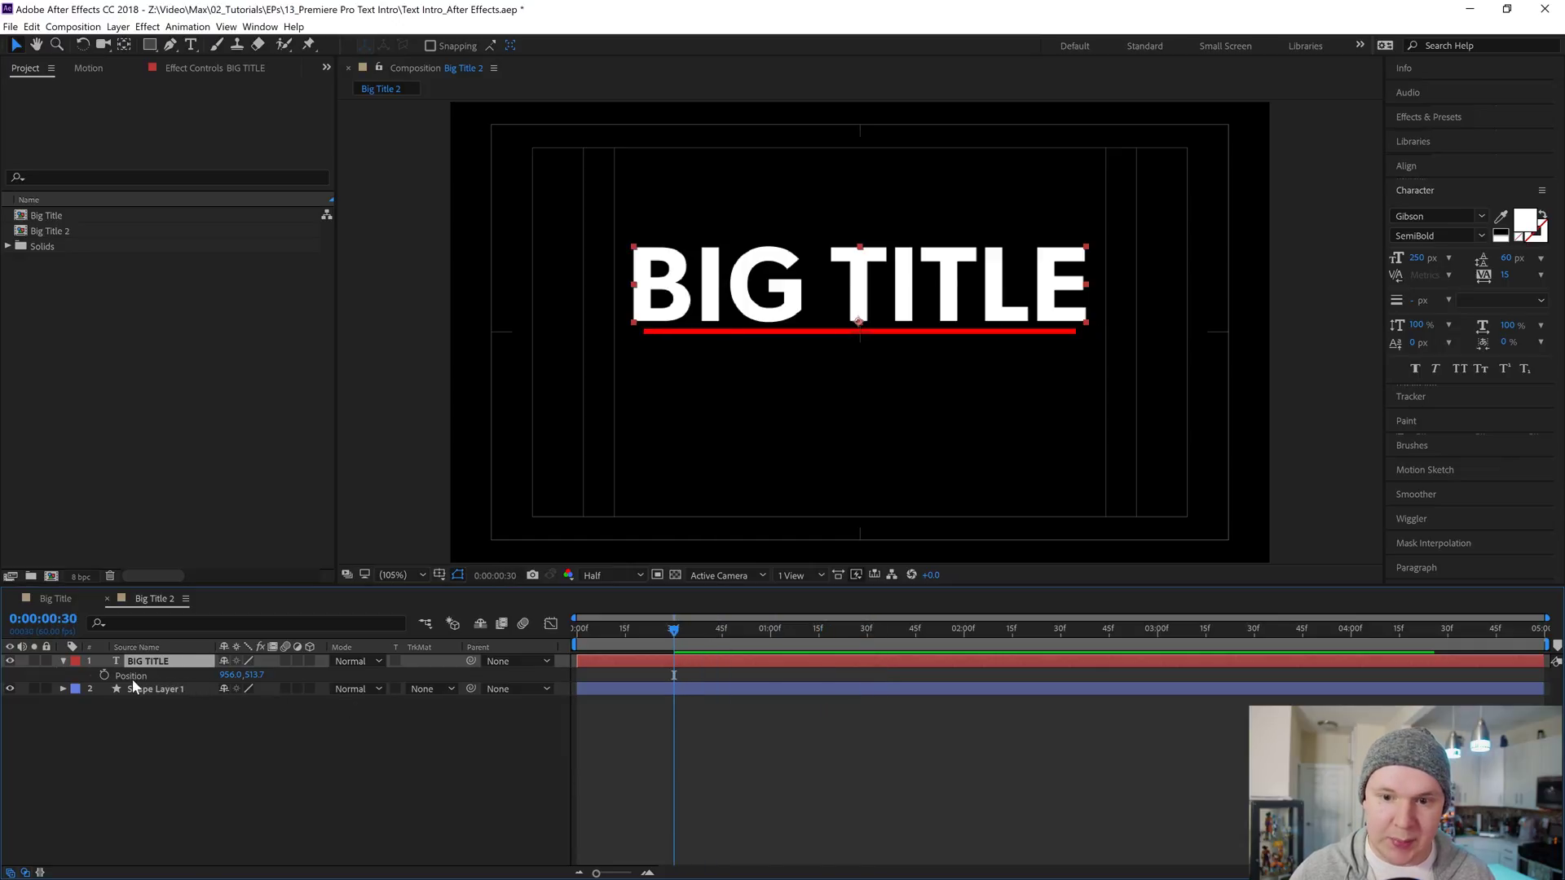
click(106, 675)
drag(674, 630, 523, 655)
drag(868, 297, 872, 389)
Hide the title/action safe guides in the composition view, and show them again.
click(438, 573)
click(453, 592)
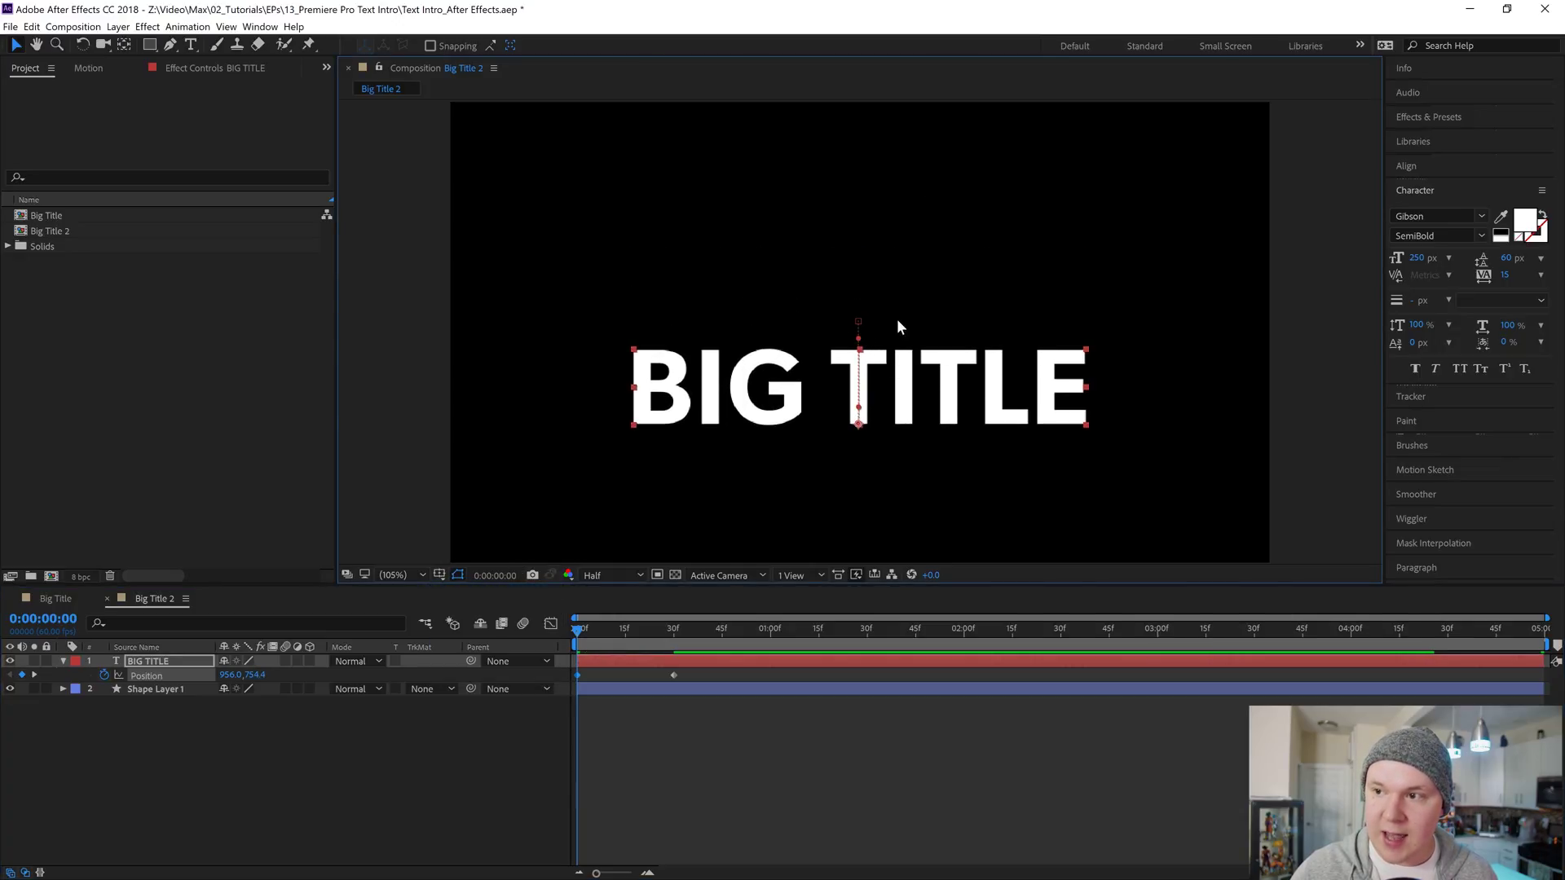
click(458, 575)
click(472, 591)
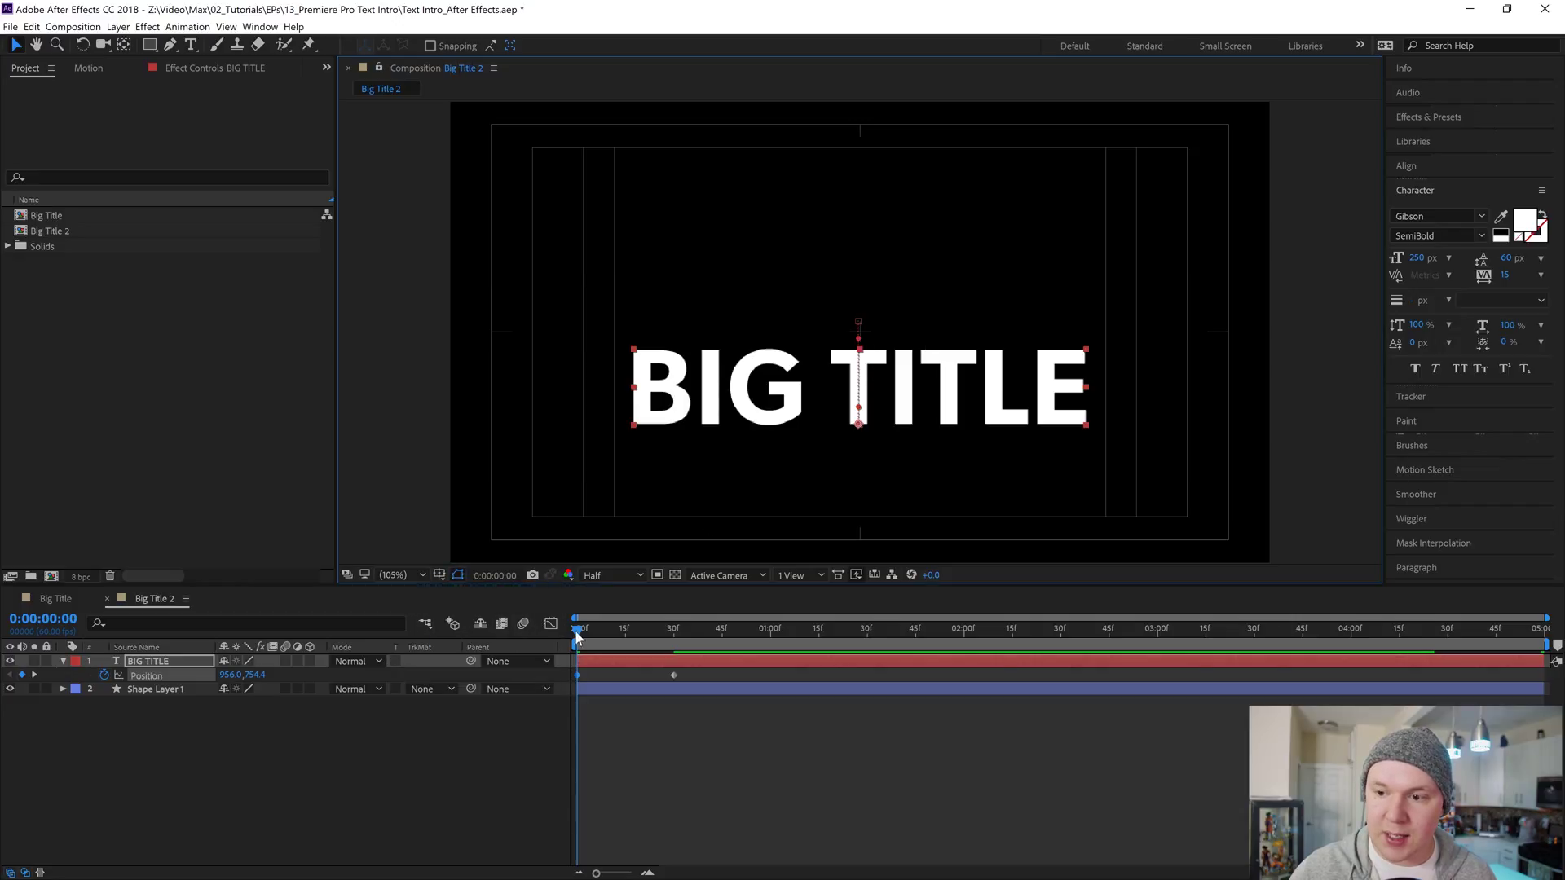
Move the title's second position keyframe to about 0:00:00:45 and reveal the red line's size keyframes.
drag(576, 634, 893, 647)
drag(673, 675, 721, 675)
click(685, 689)
key(u)
key(u)
click(199, 727)
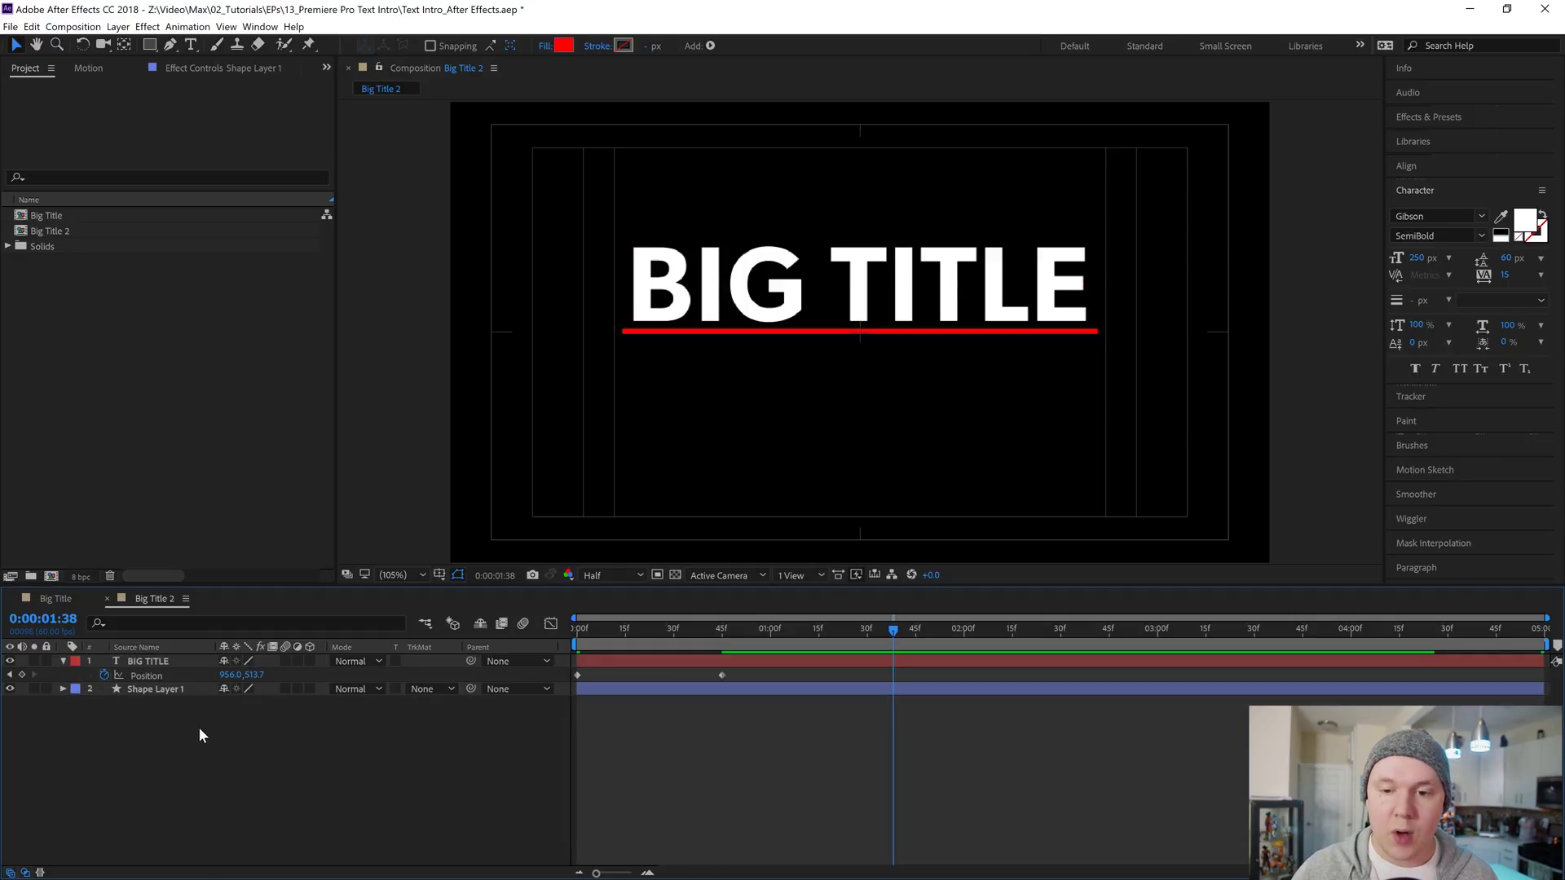
click(160, 689)
key(u)
Retime the title's two position keyframes to about 0:00:00:30 and 0:00:00:58, previewing the animation.
drag(763, 670, 549, 634)
key(space)
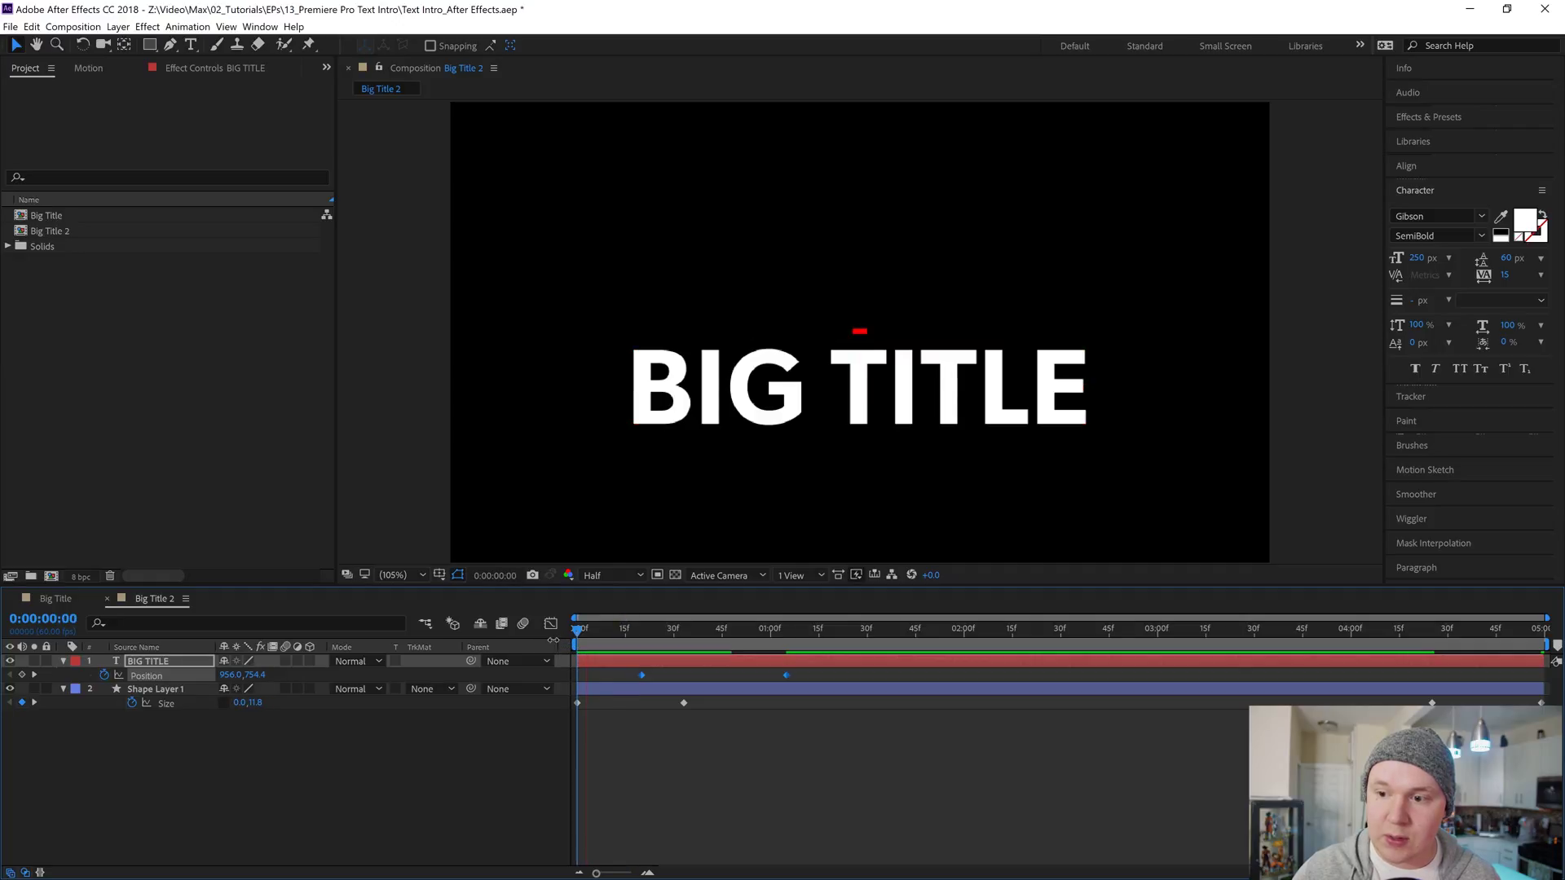
click(786, 675)
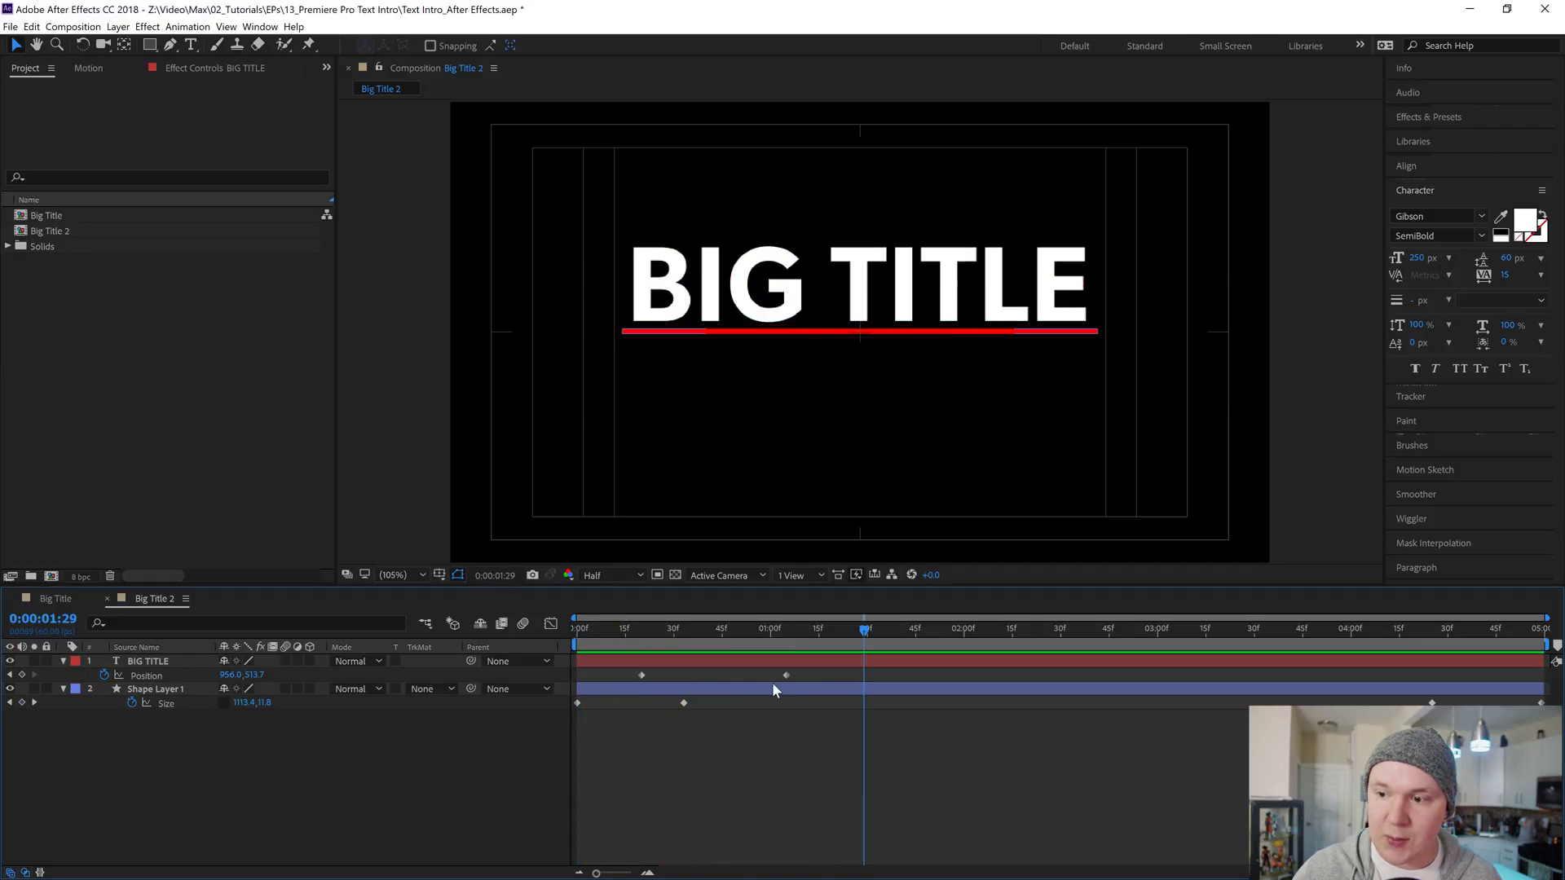
drag(785, 675, 675, 671)
key(Home)
key(space)
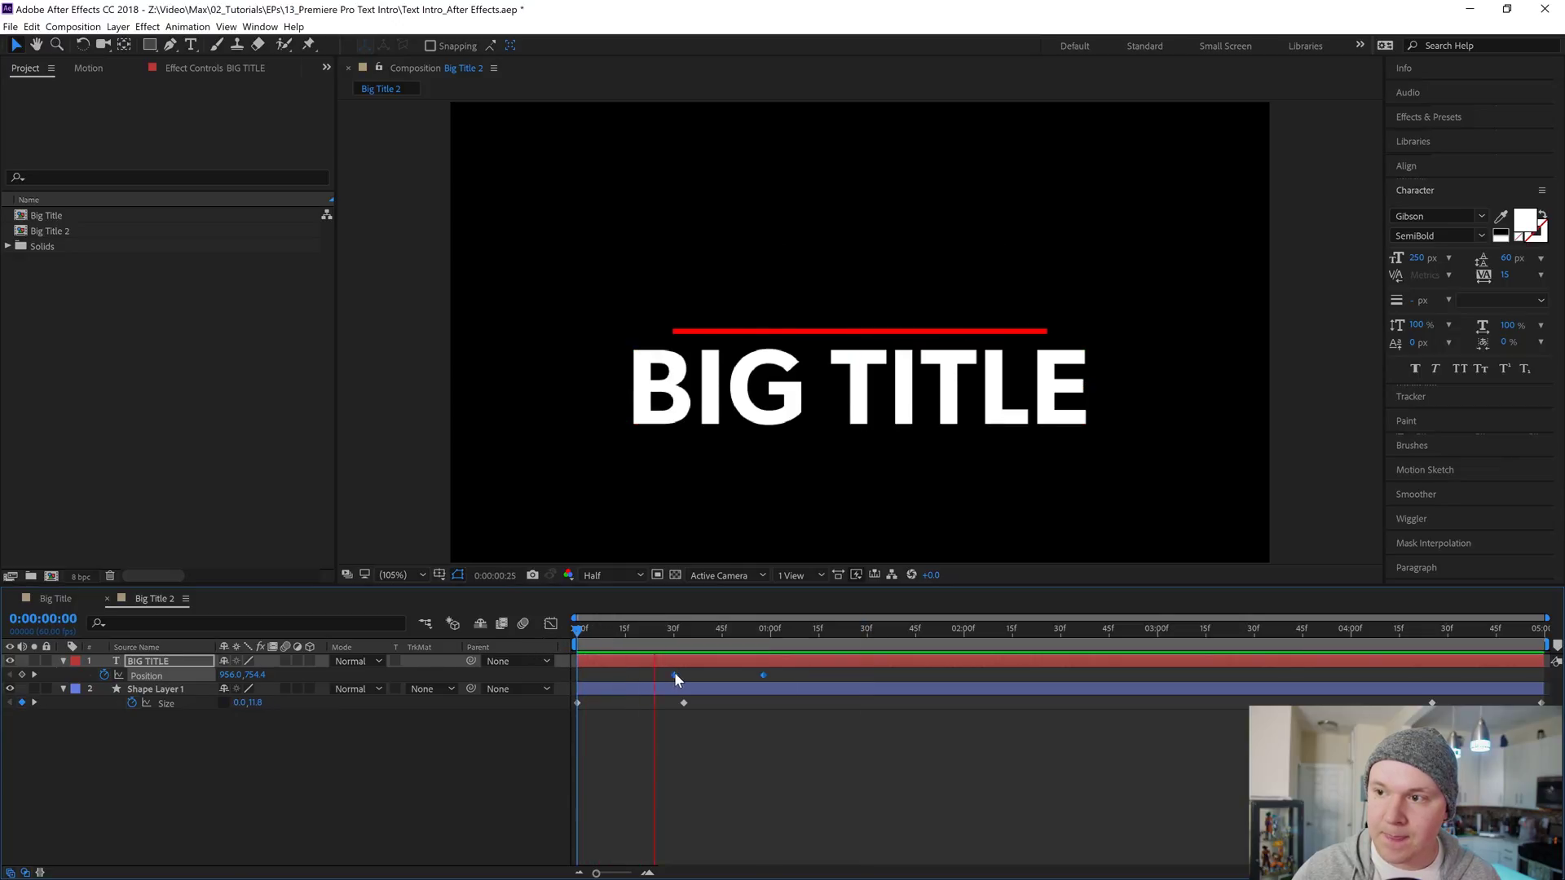
click(848, 698)
Keyframe the title's raised position at about 0:00:03:57 and move it below the line, about 956, 782, at 0:00:04:24.
drag(840, 625, 1430, 639)
click(22, 674)
drag(970, 282, 970, 395)
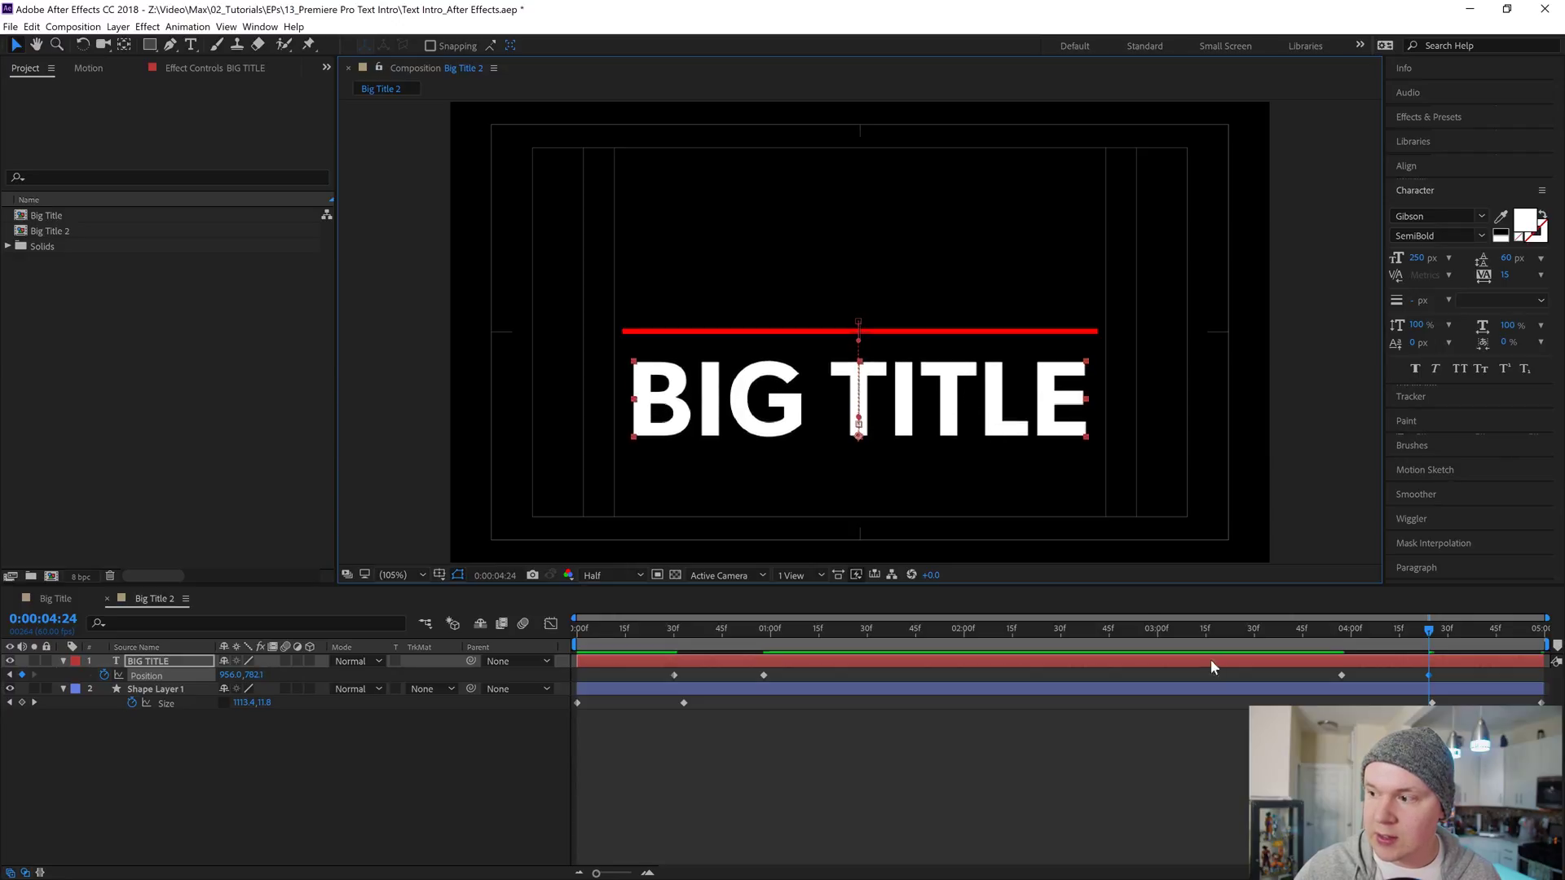
Shift the title's two closing position keyframes about 5 frames later and preview the animation.
click(1432, 682)
drag(1342, 680, 436, 660)
key(space)
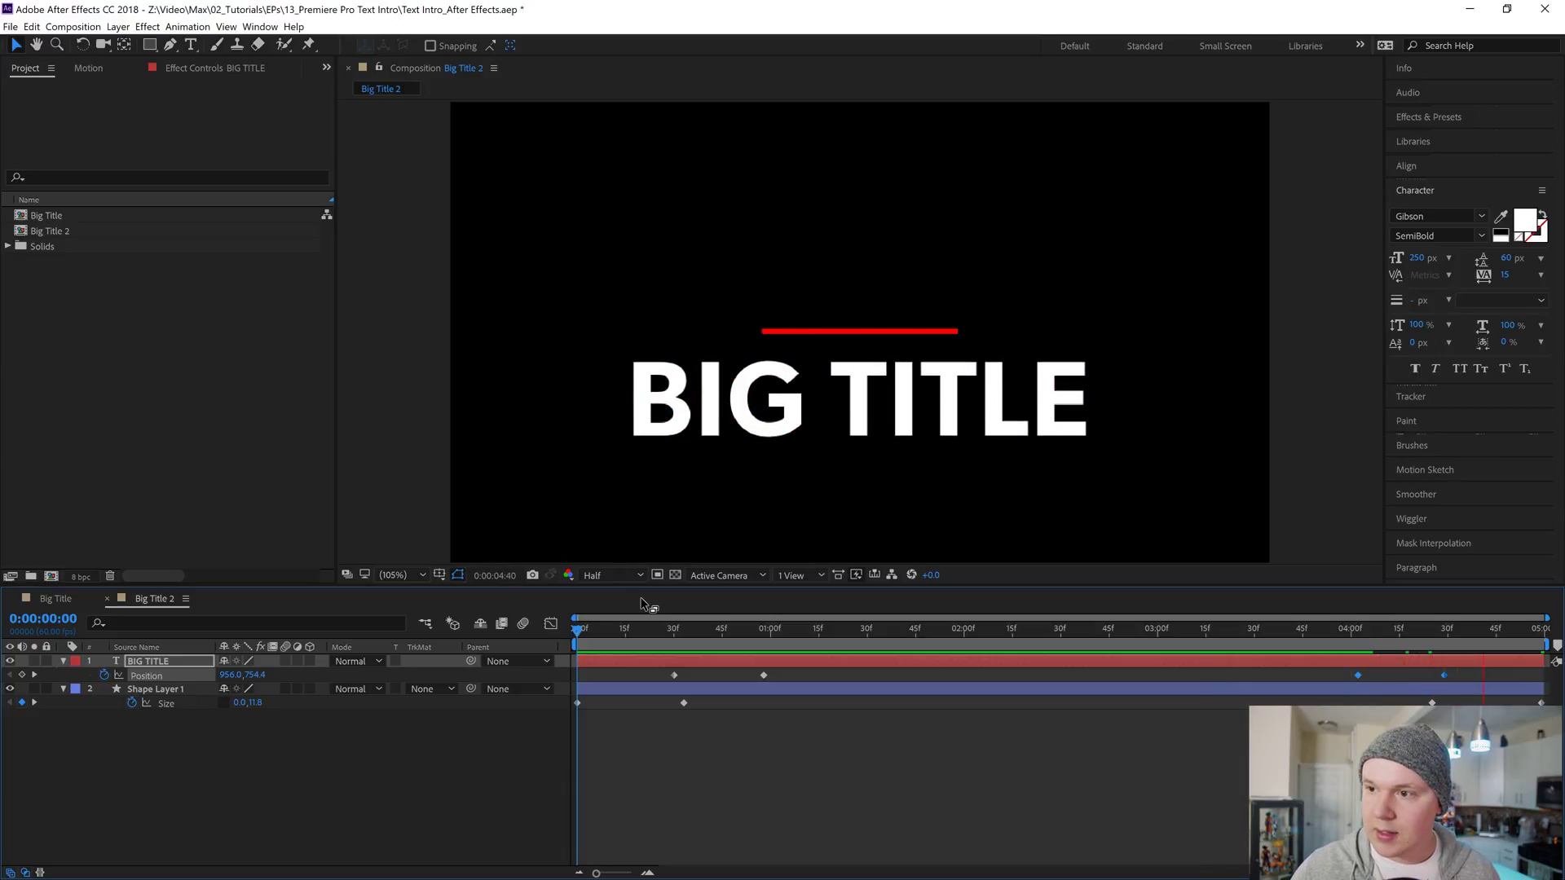
key(space)
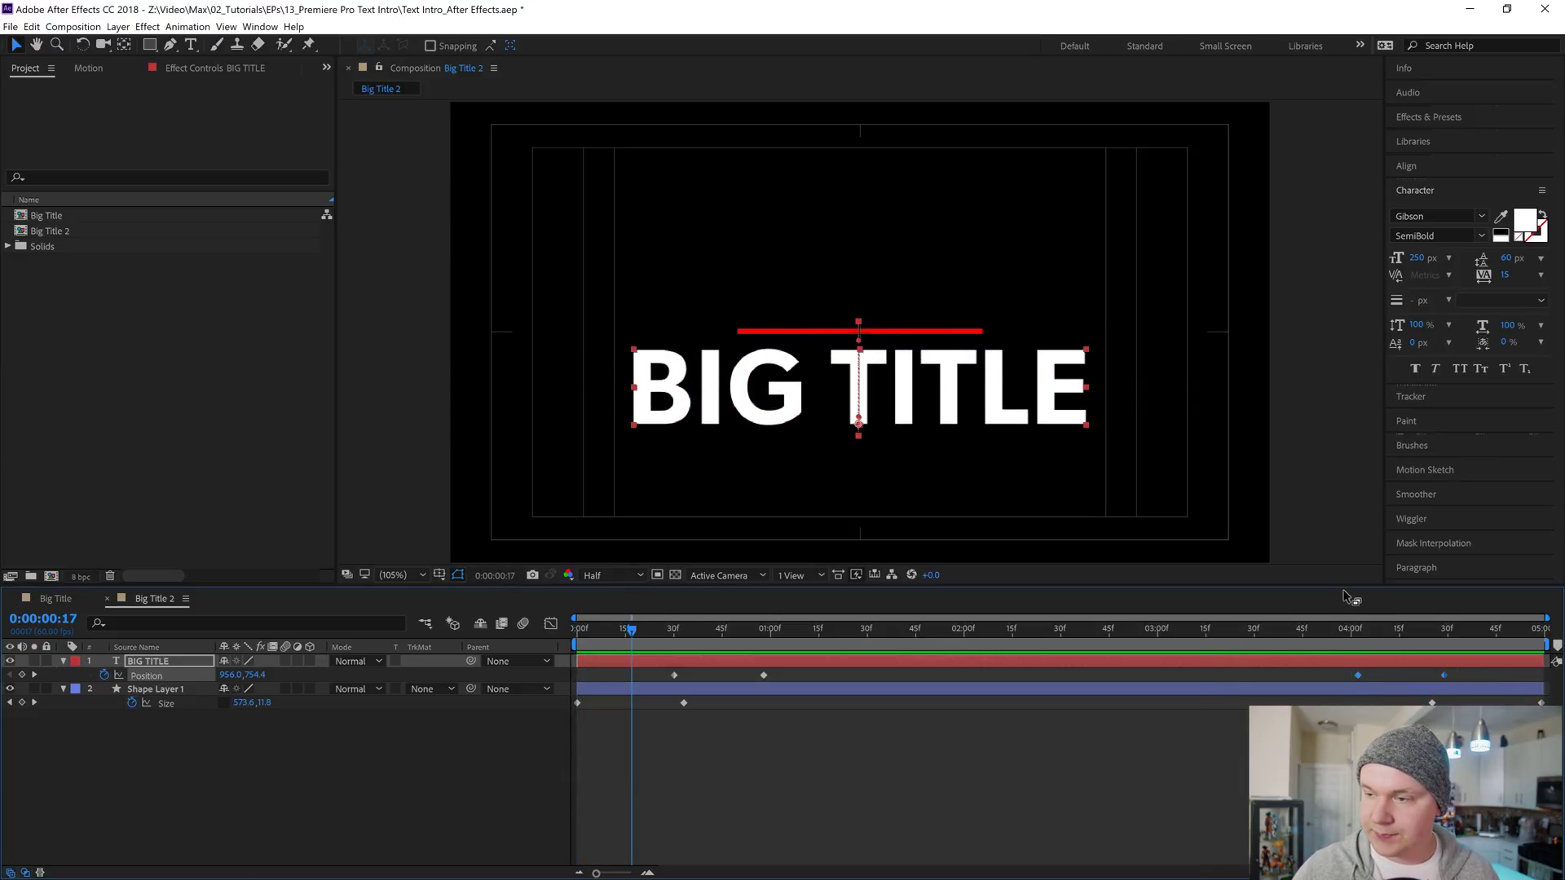
click(1218, 764)
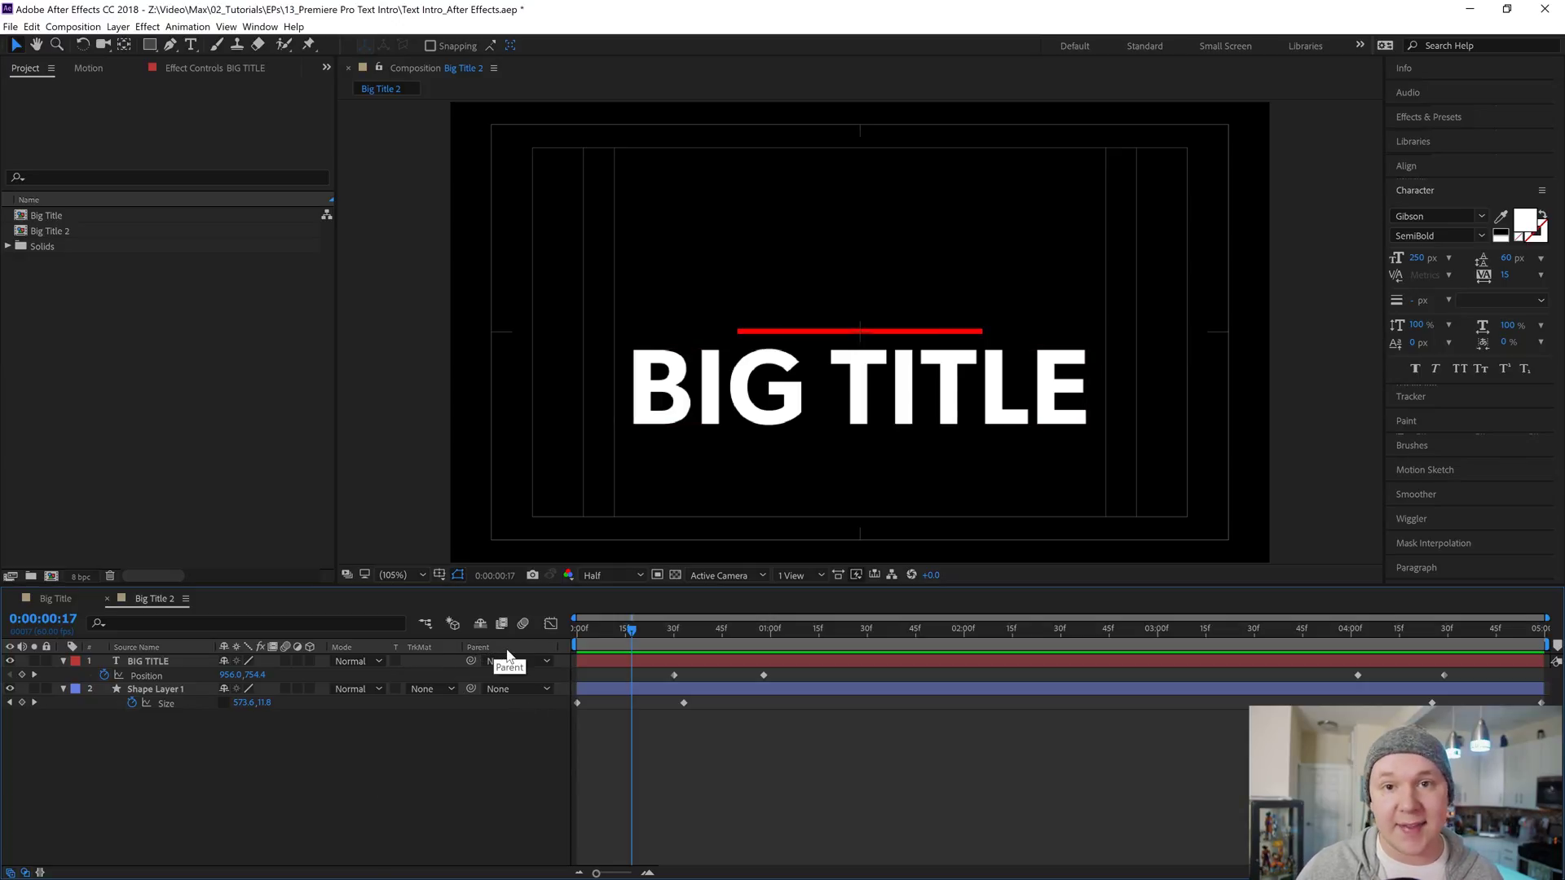
Draw a rectangle shape covering the whole frame above the red line's center and set its fill to cyan.
drag(737, 629, 1022, 657)
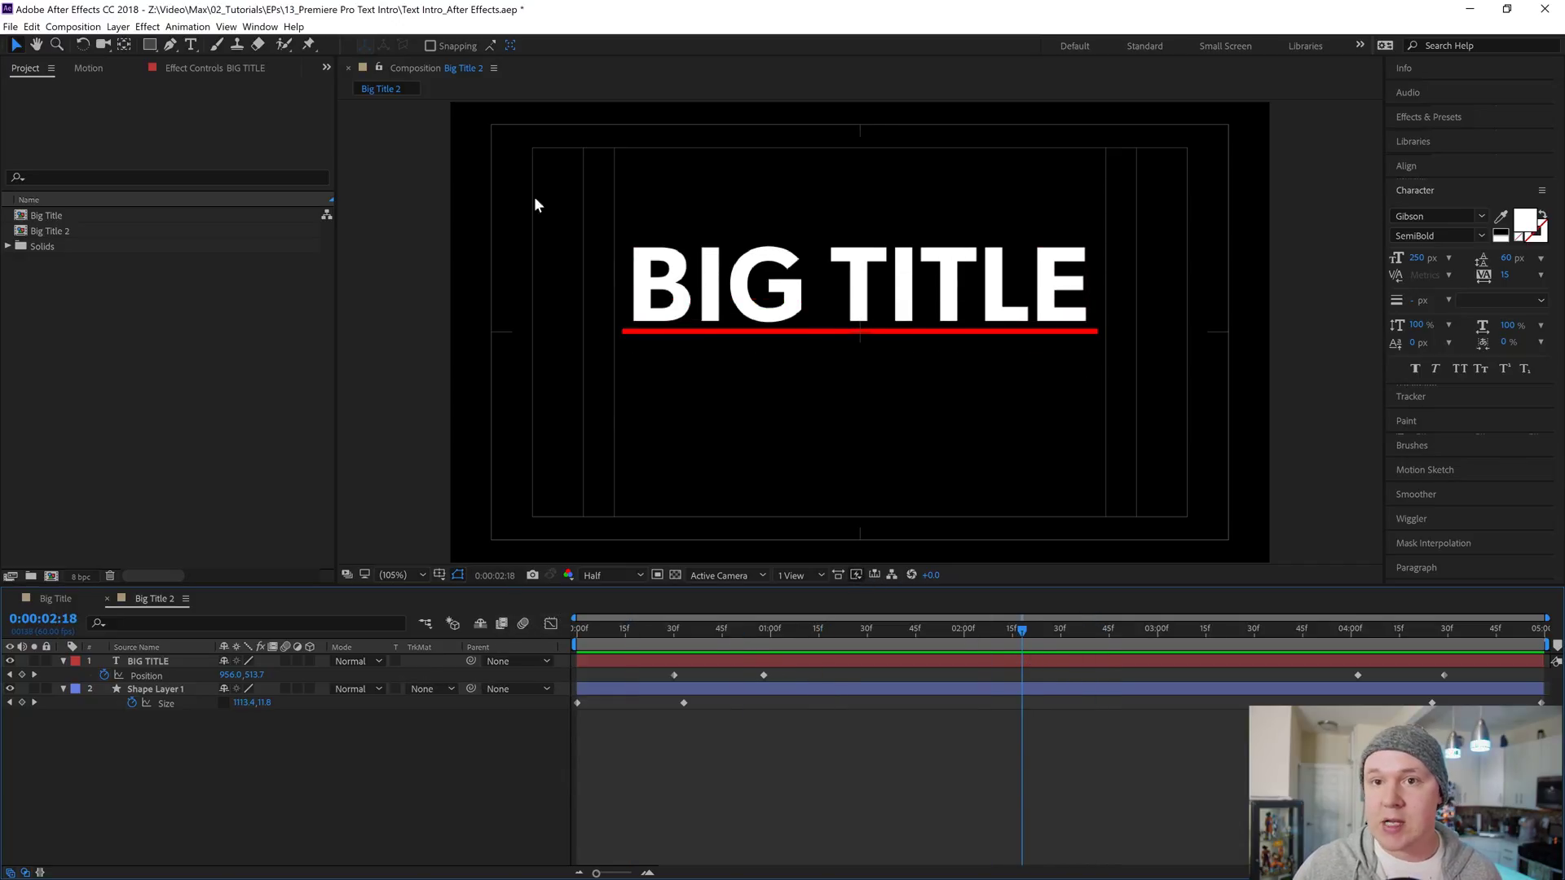
click(149, 45)
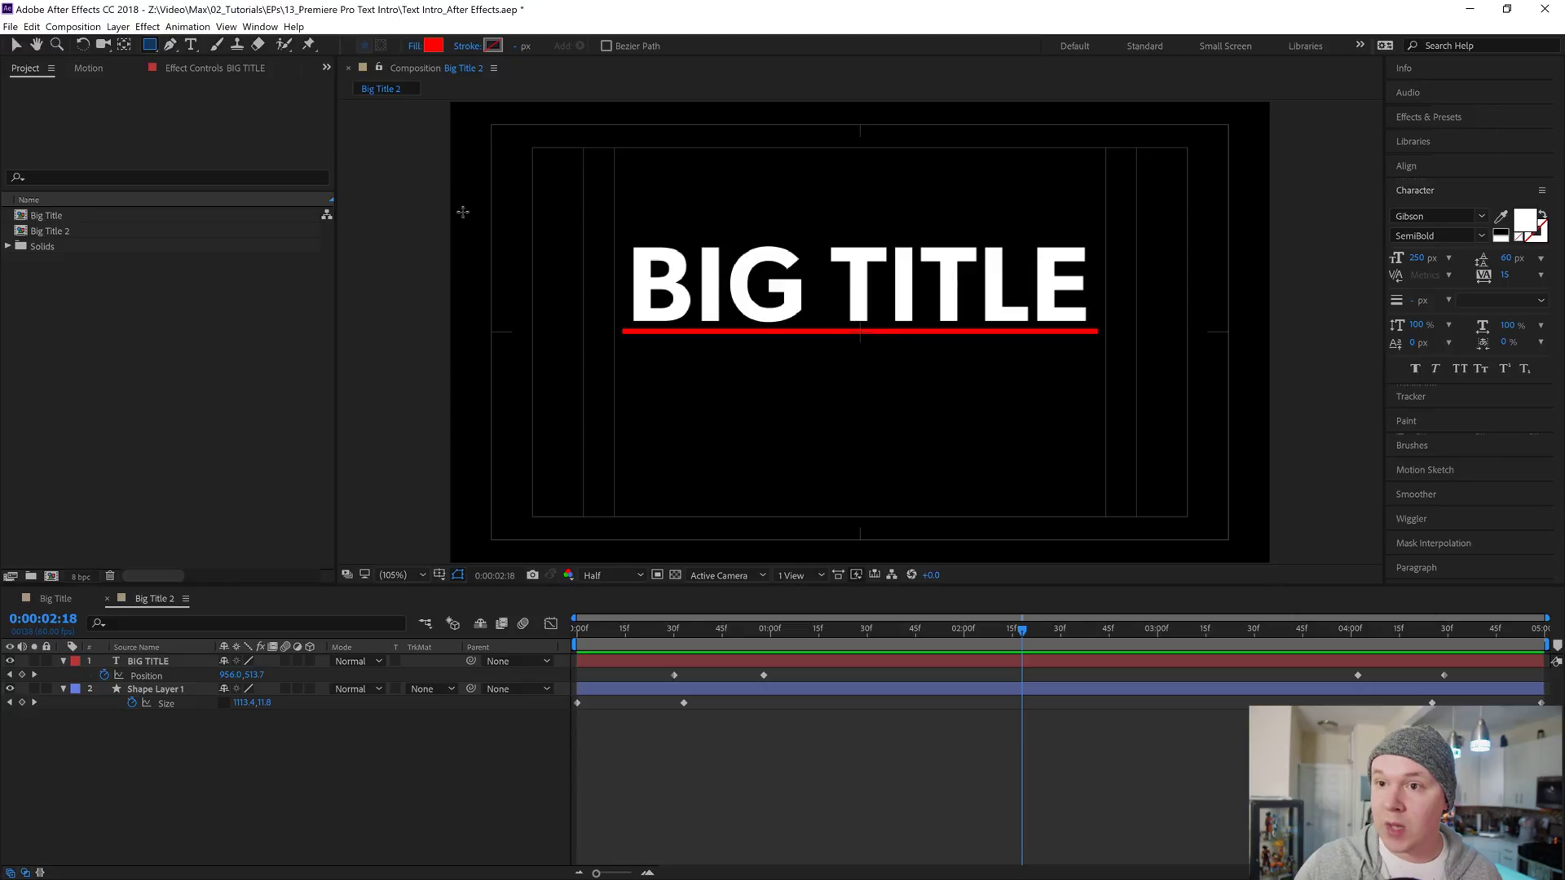
mouse_move(426, 102)
mouse_down()
mouse_move(555, 167)
mouse_move(1232, 290)
mouse_move(1317, 318)
mouse_move(1307, 332)
mouse_up()
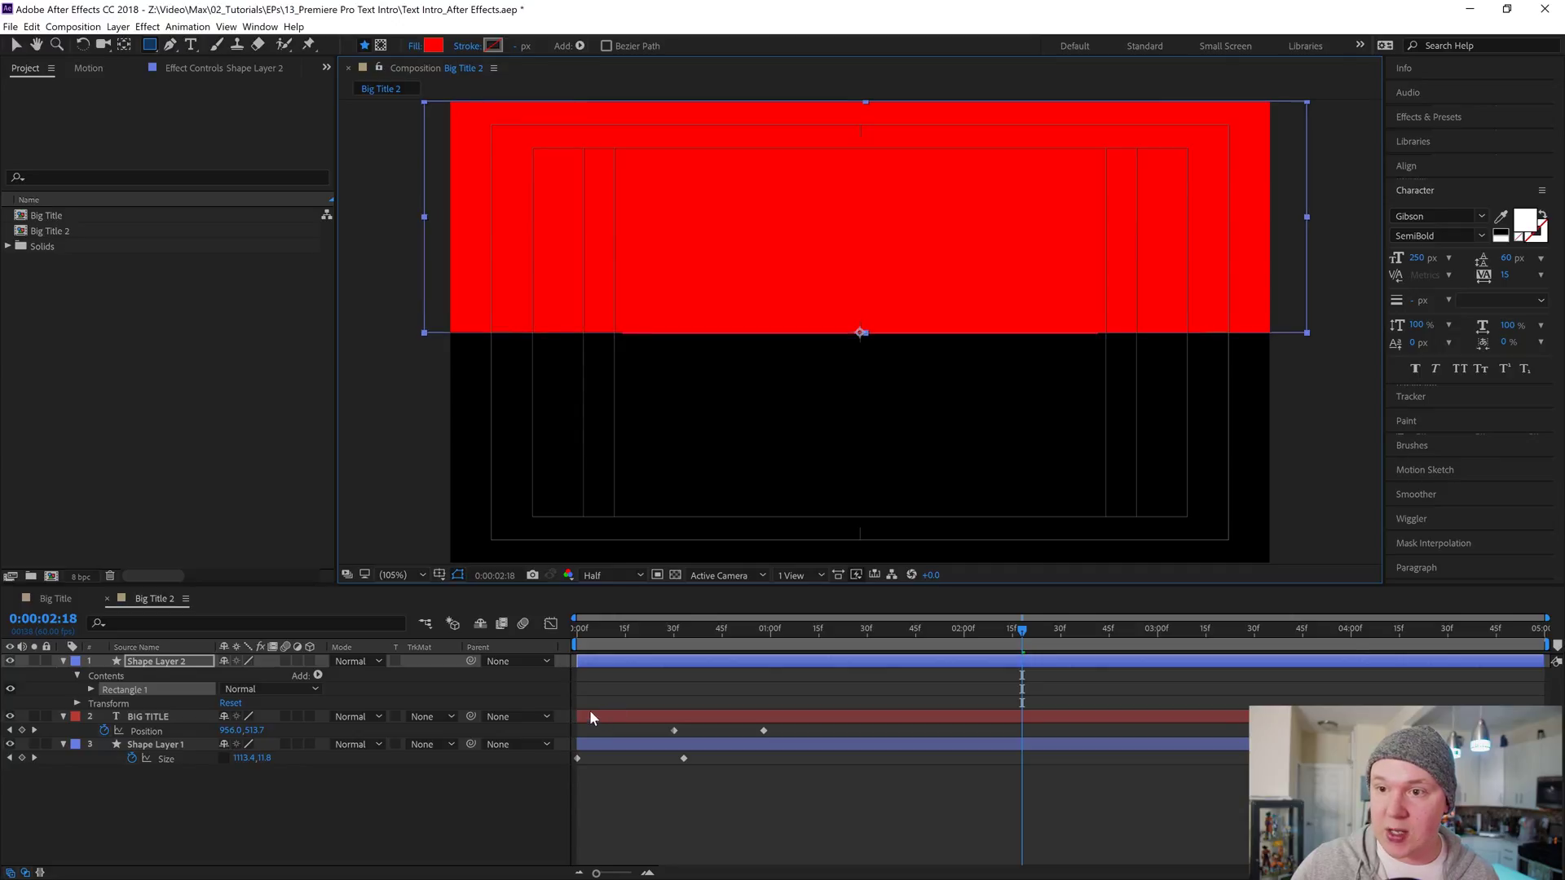
click(433, 47)
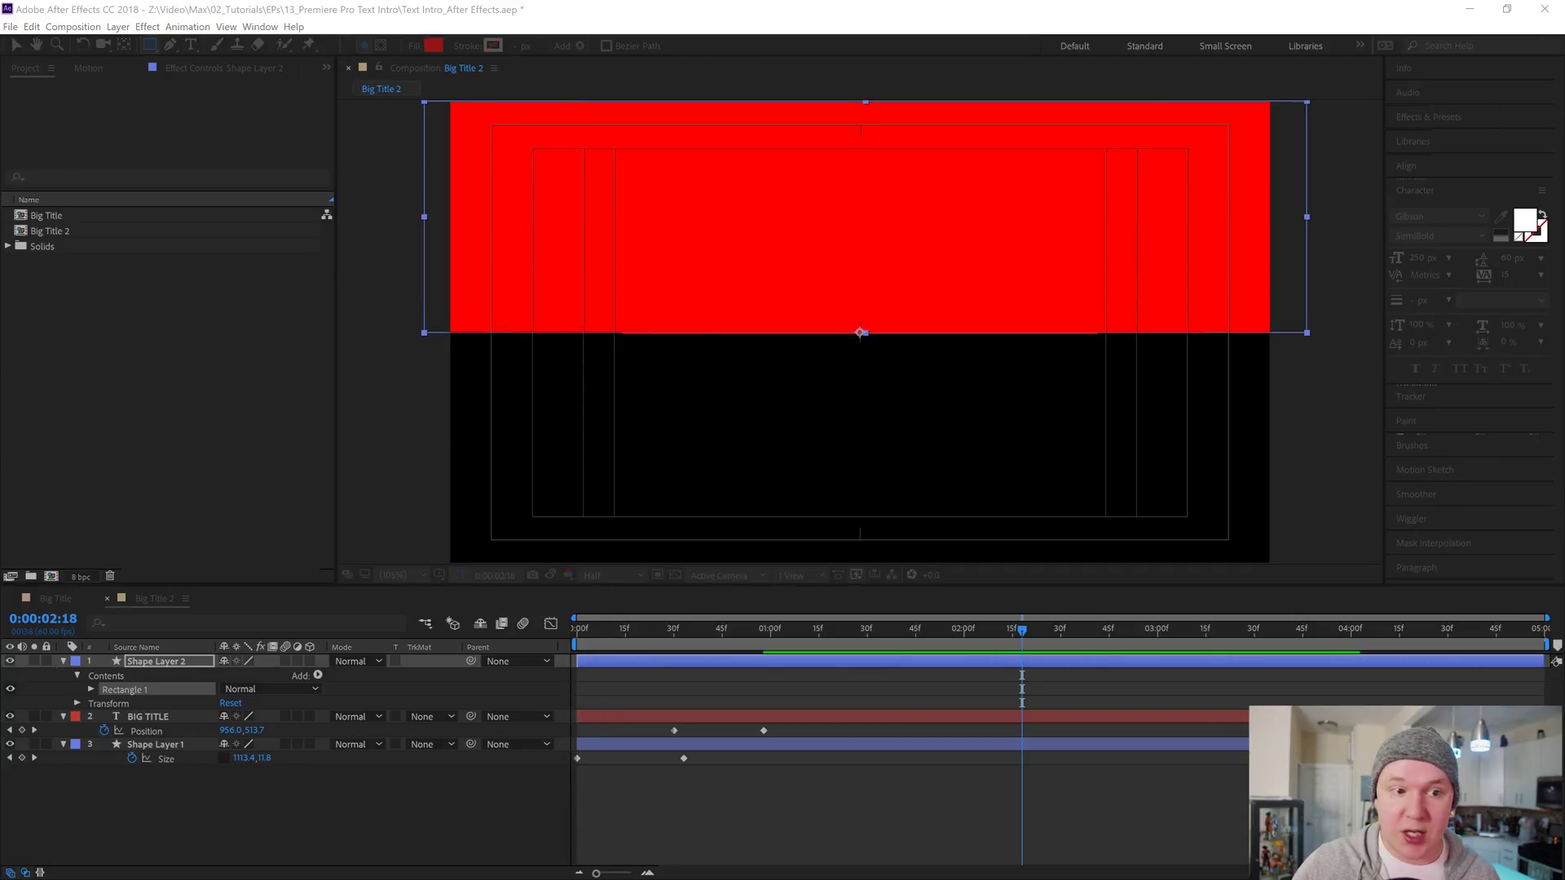
key(Return)
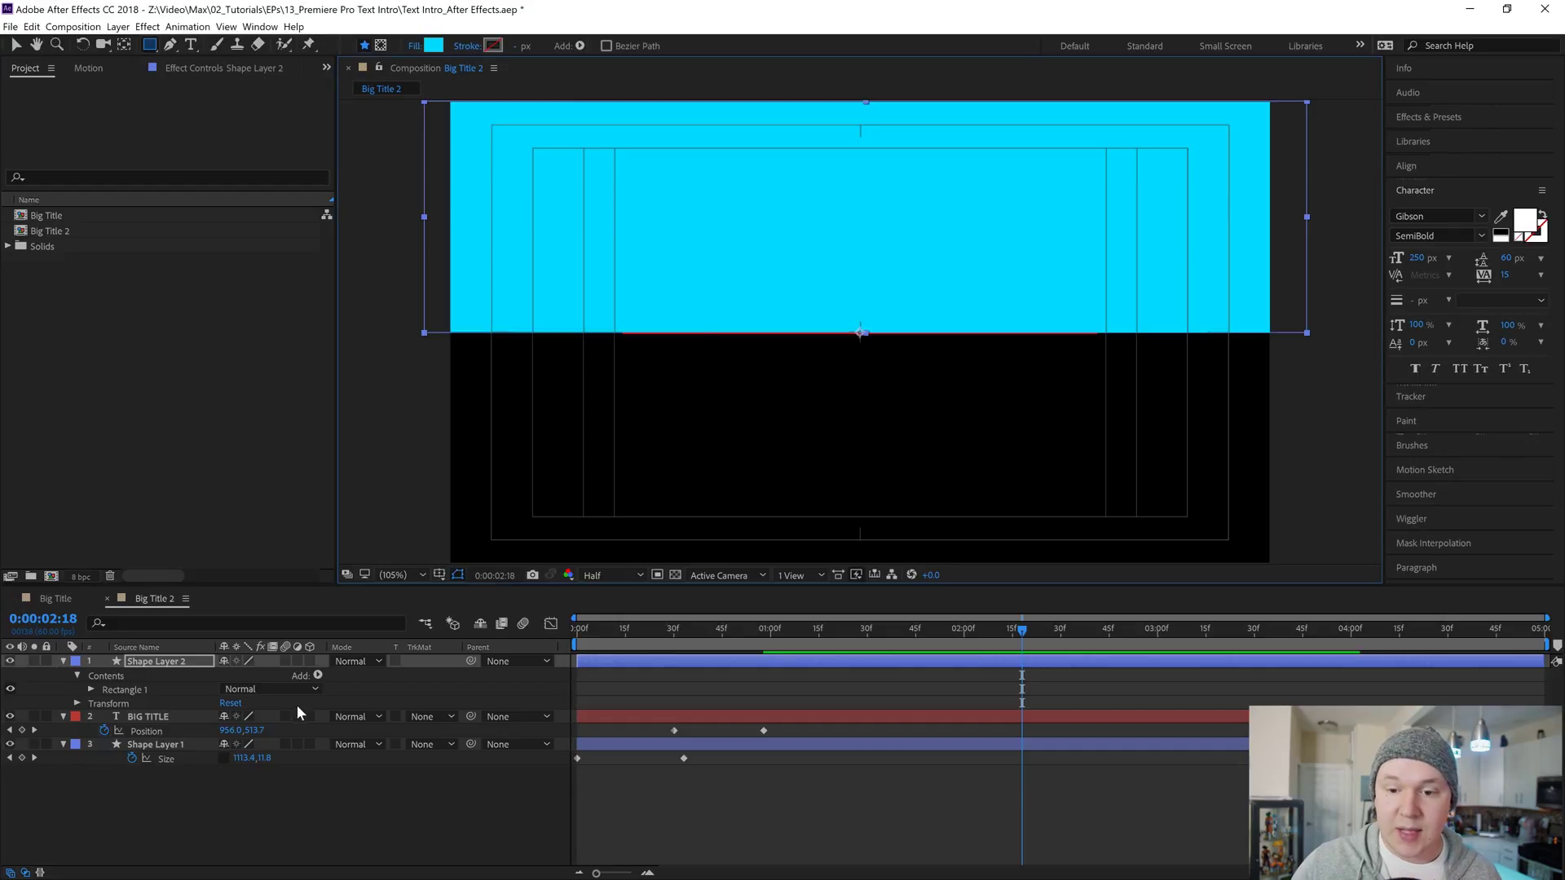
click(255, 818)
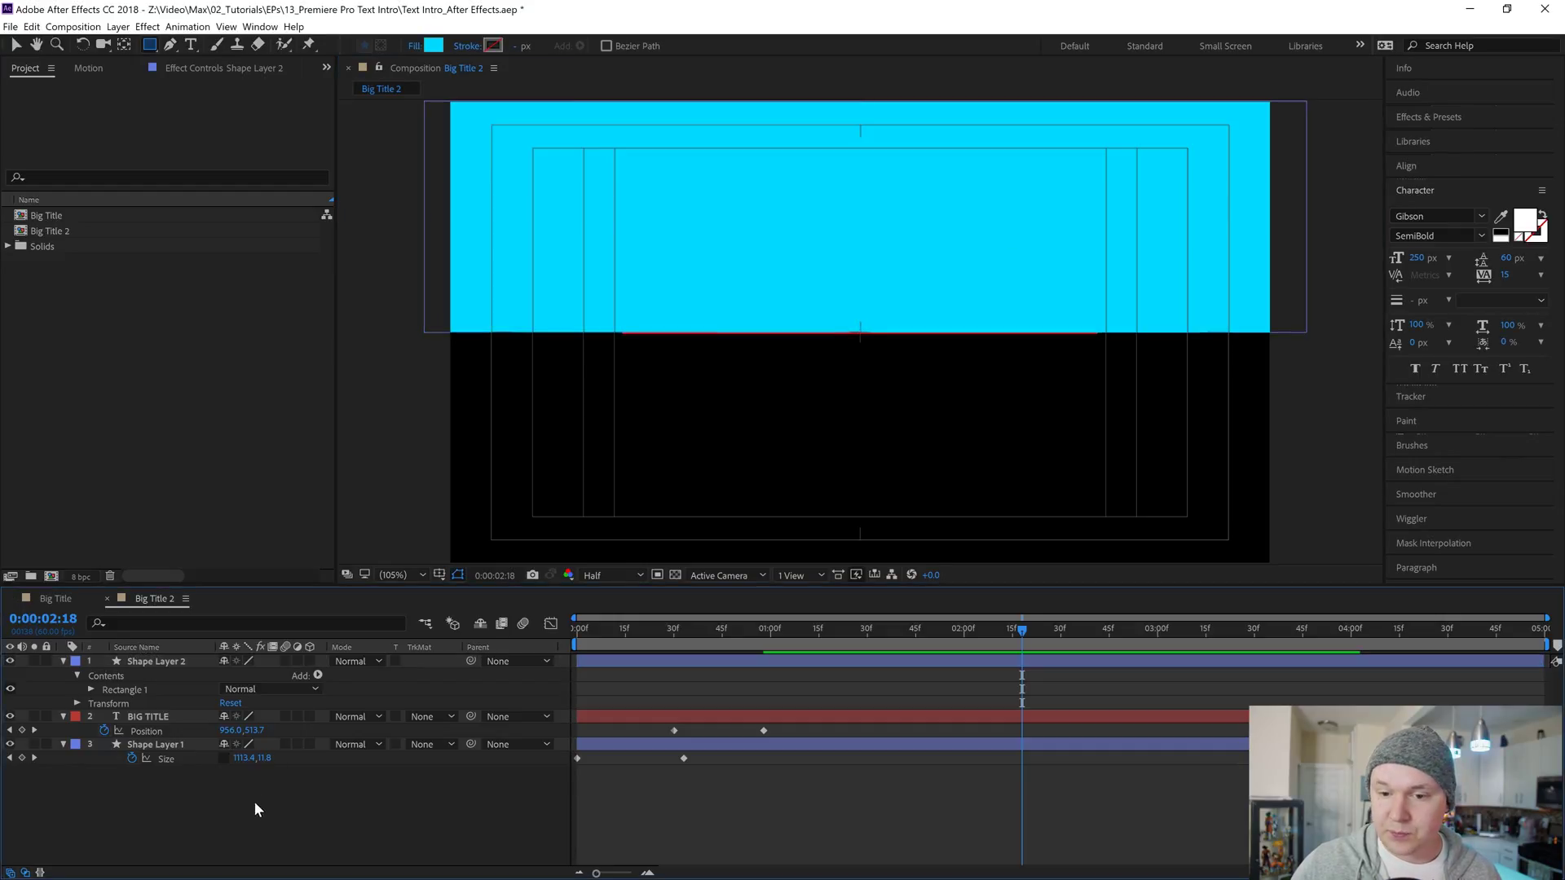
Move Shape Layer 2 and the BIG TITLE layer below Shape Layer 1, collapsing the layers' properties.
click(62, 661)
click(63, 675)
click(166, 675)
shift+click(168, 662)
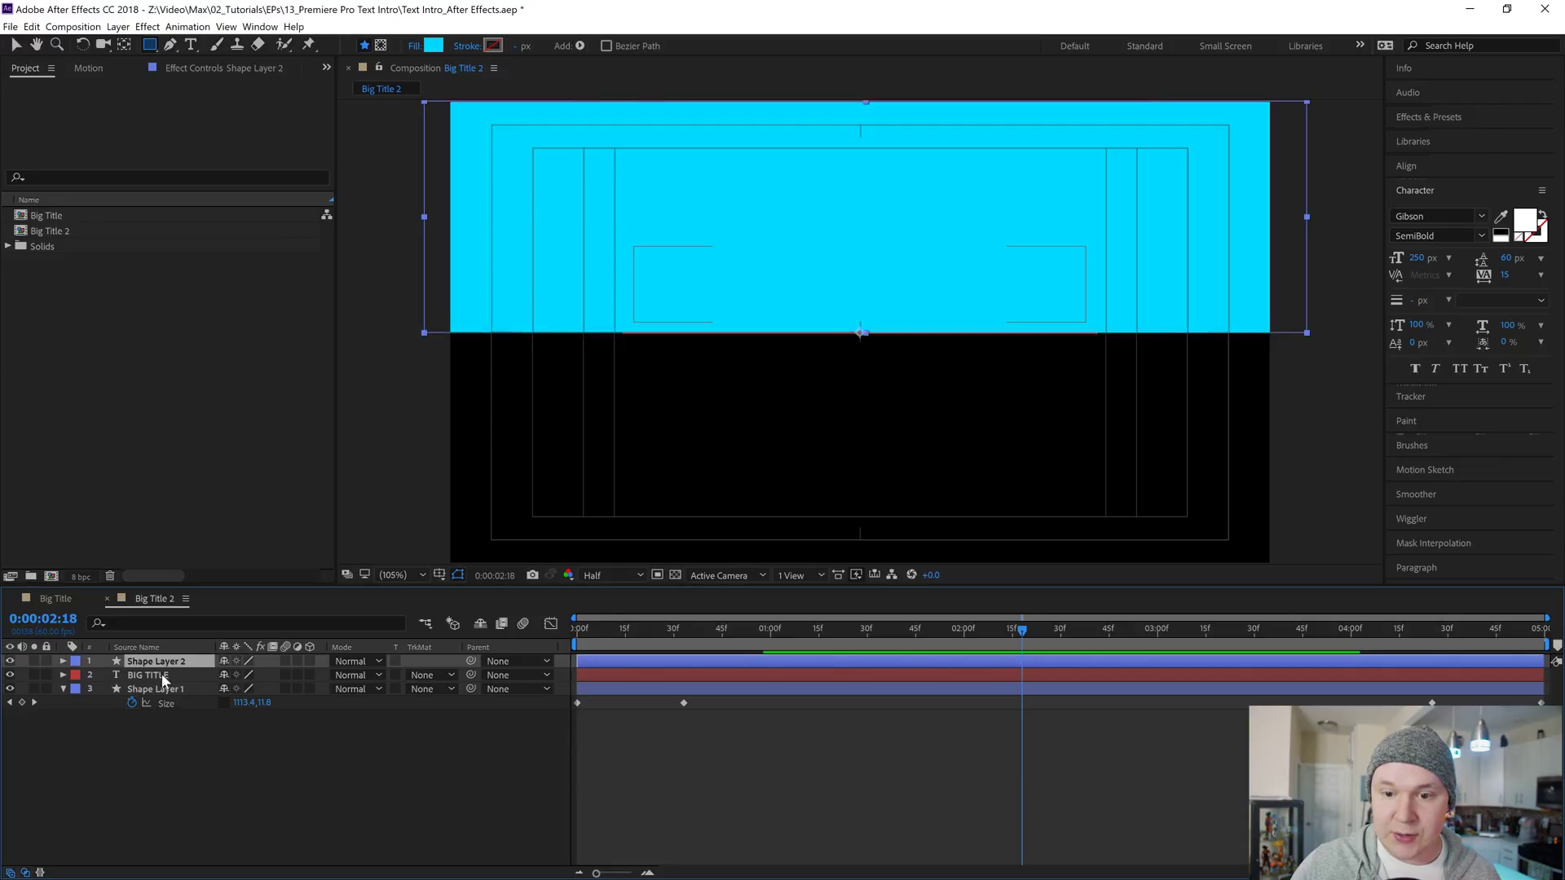
drag(159, 676, 175, 735)
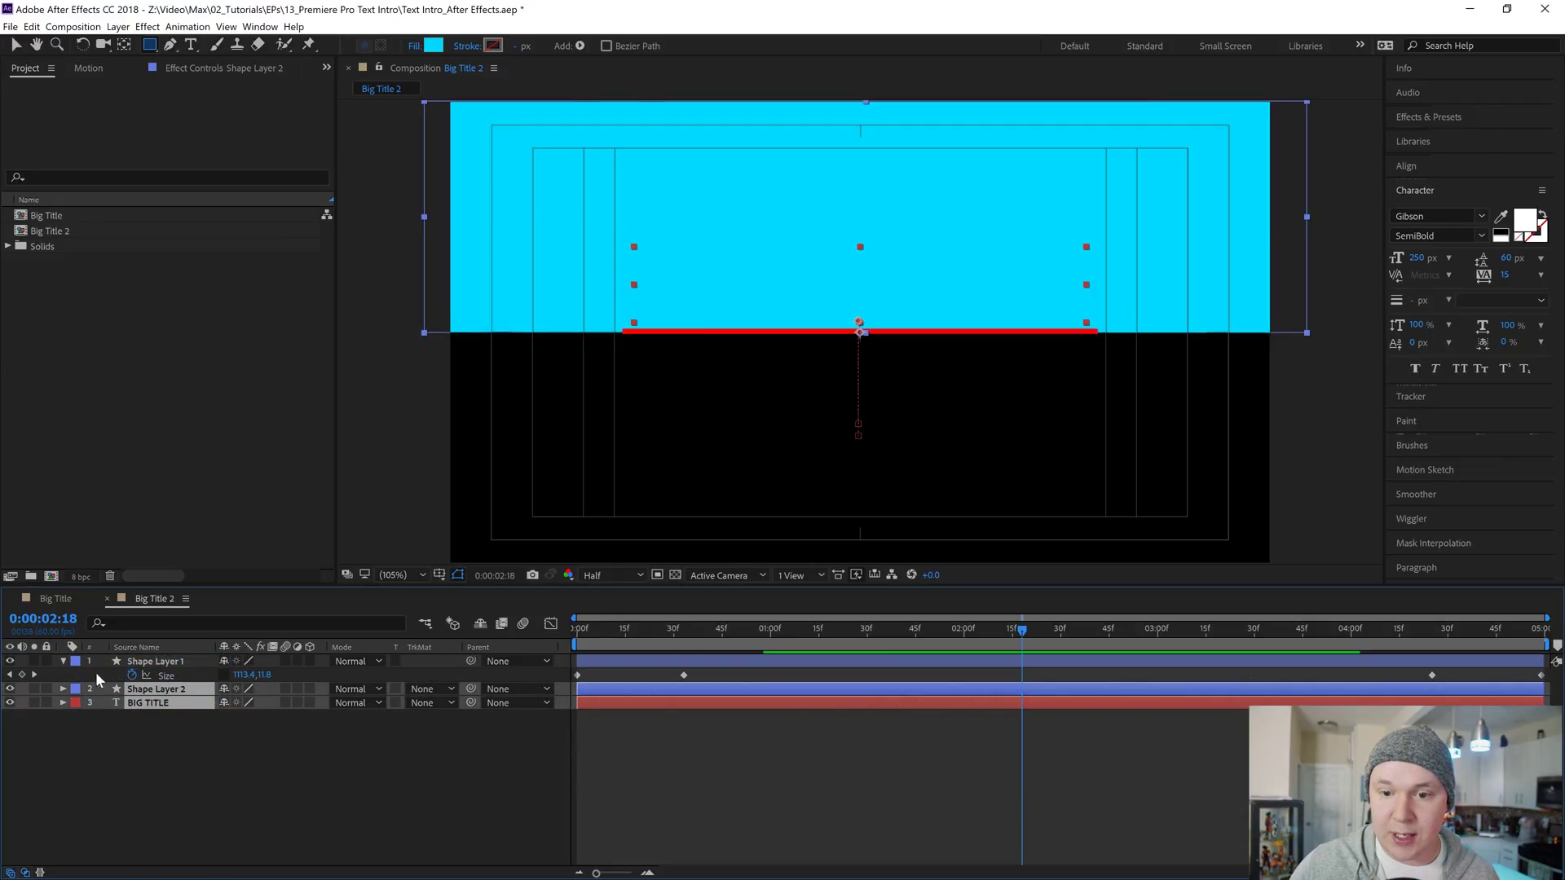
click(63, 661)
View the track matte options of the BIG TITLE layer without choosing one.
click(145, 687)
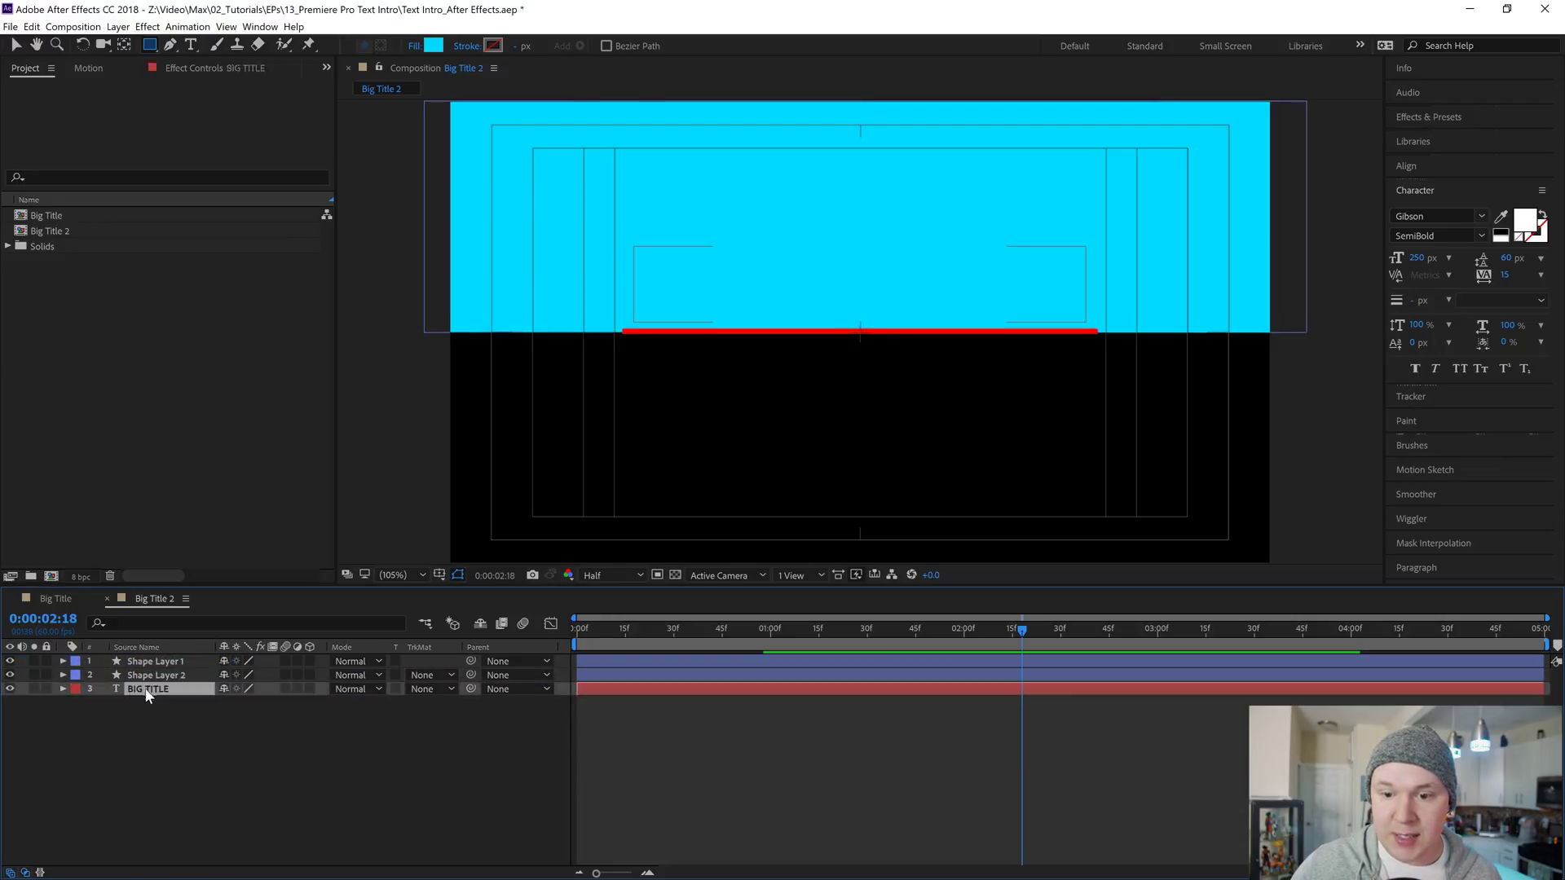
click(443, 689)
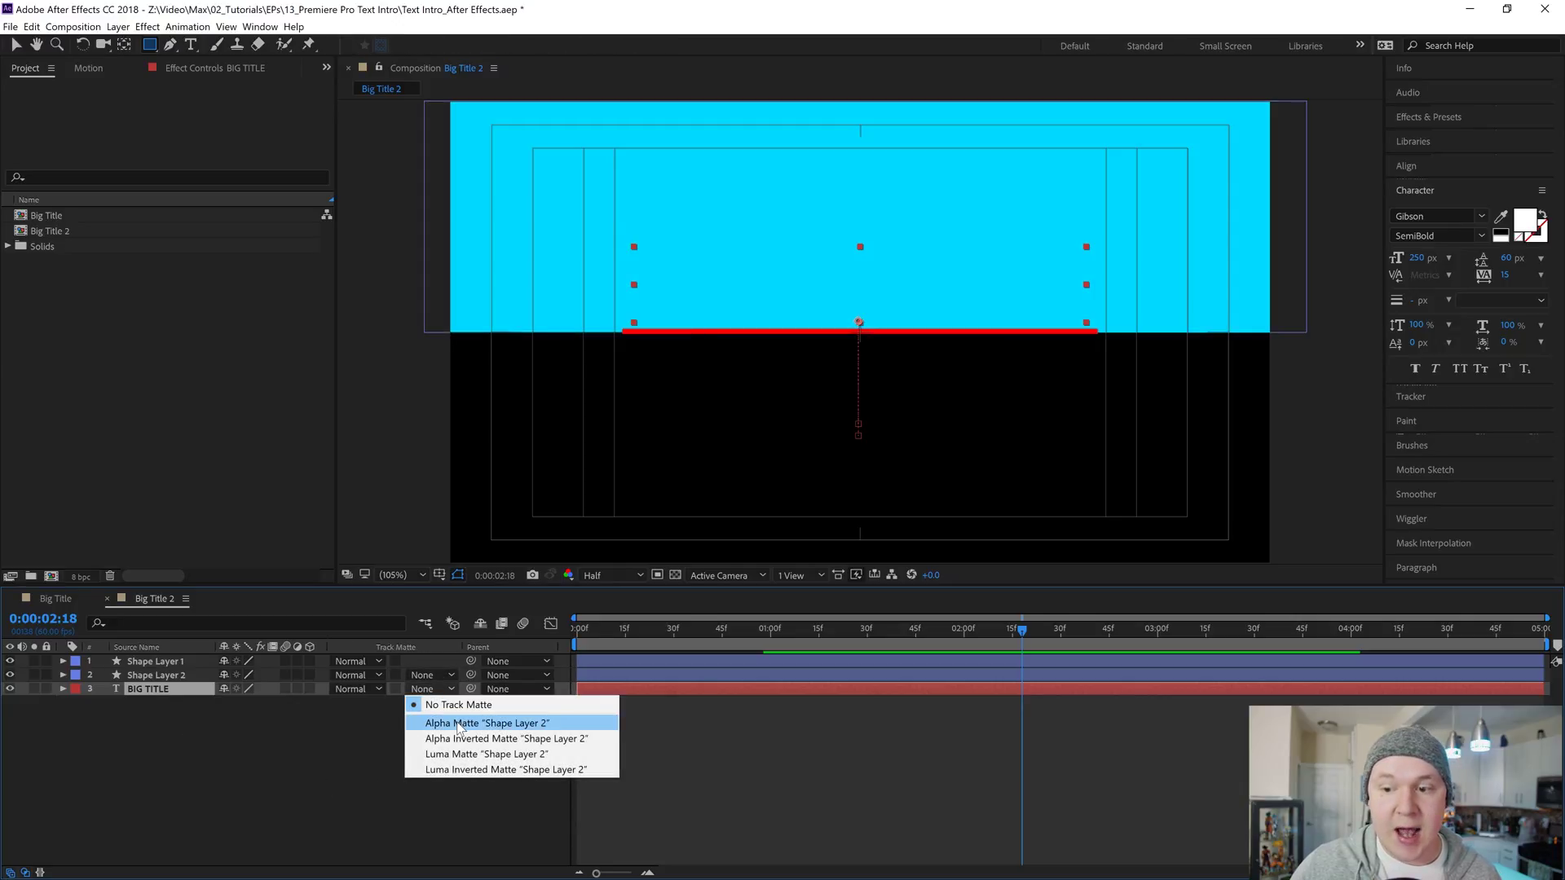
click(385, 677)
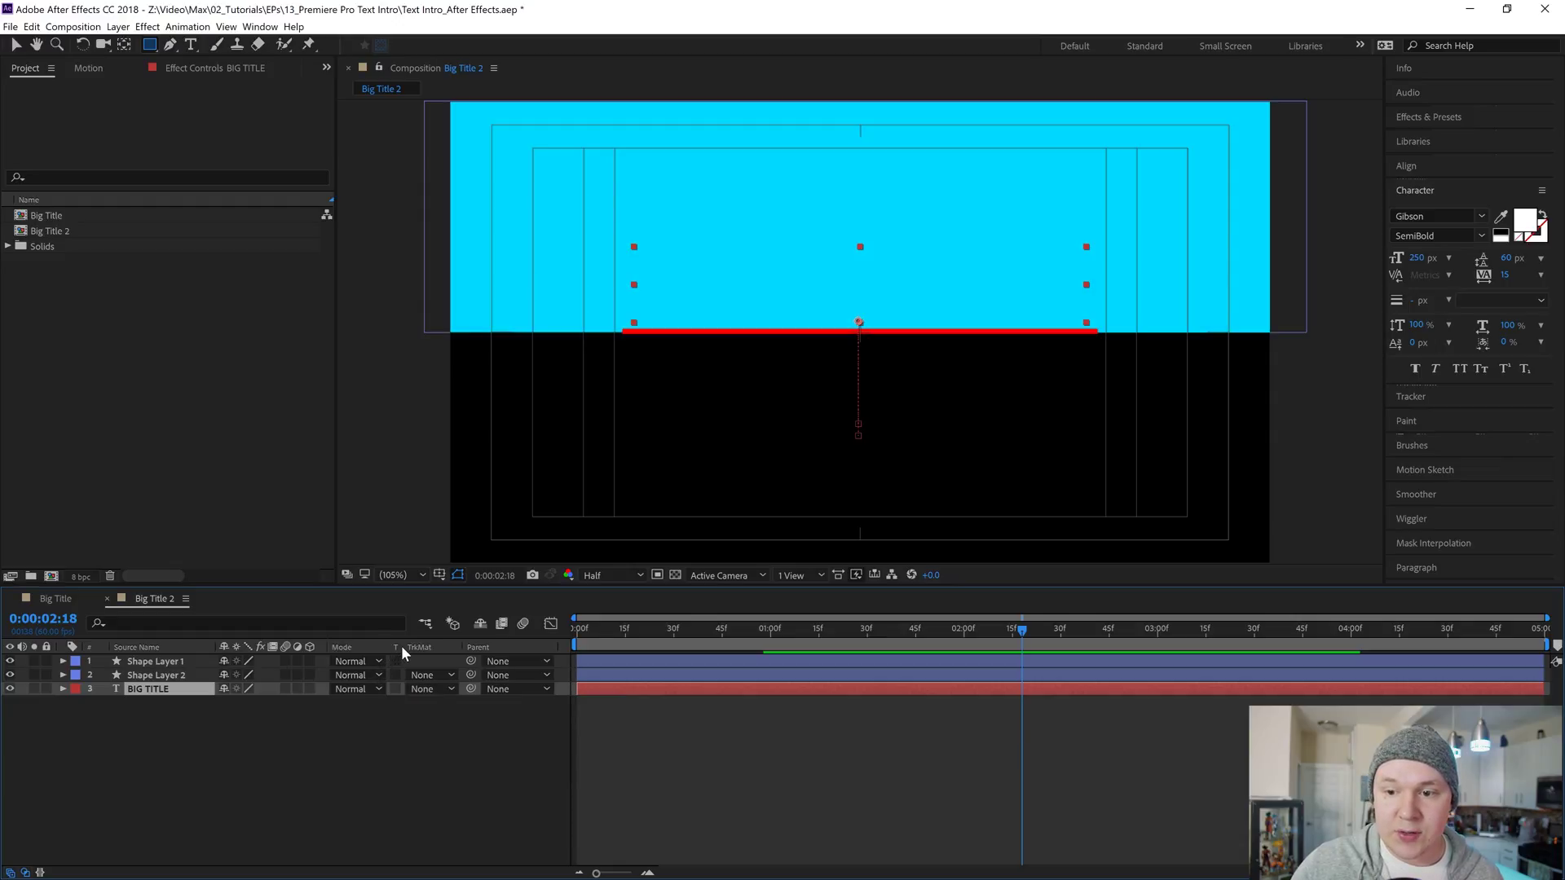
Hide the Modes column of the timeline and show it again.
right_click(191, 648)
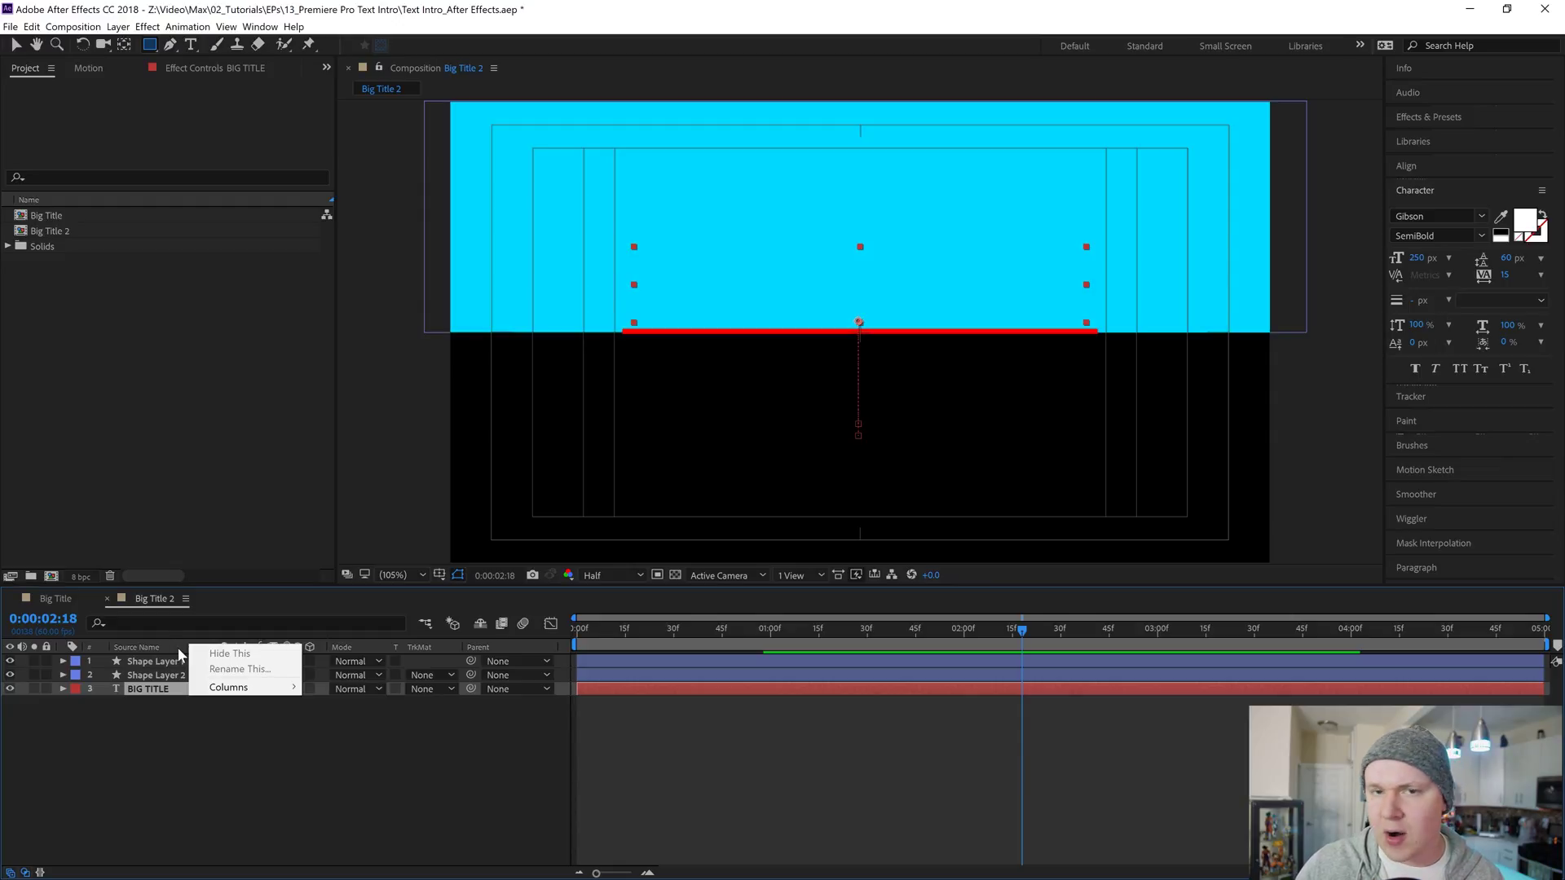
mouse_move(236, 689)
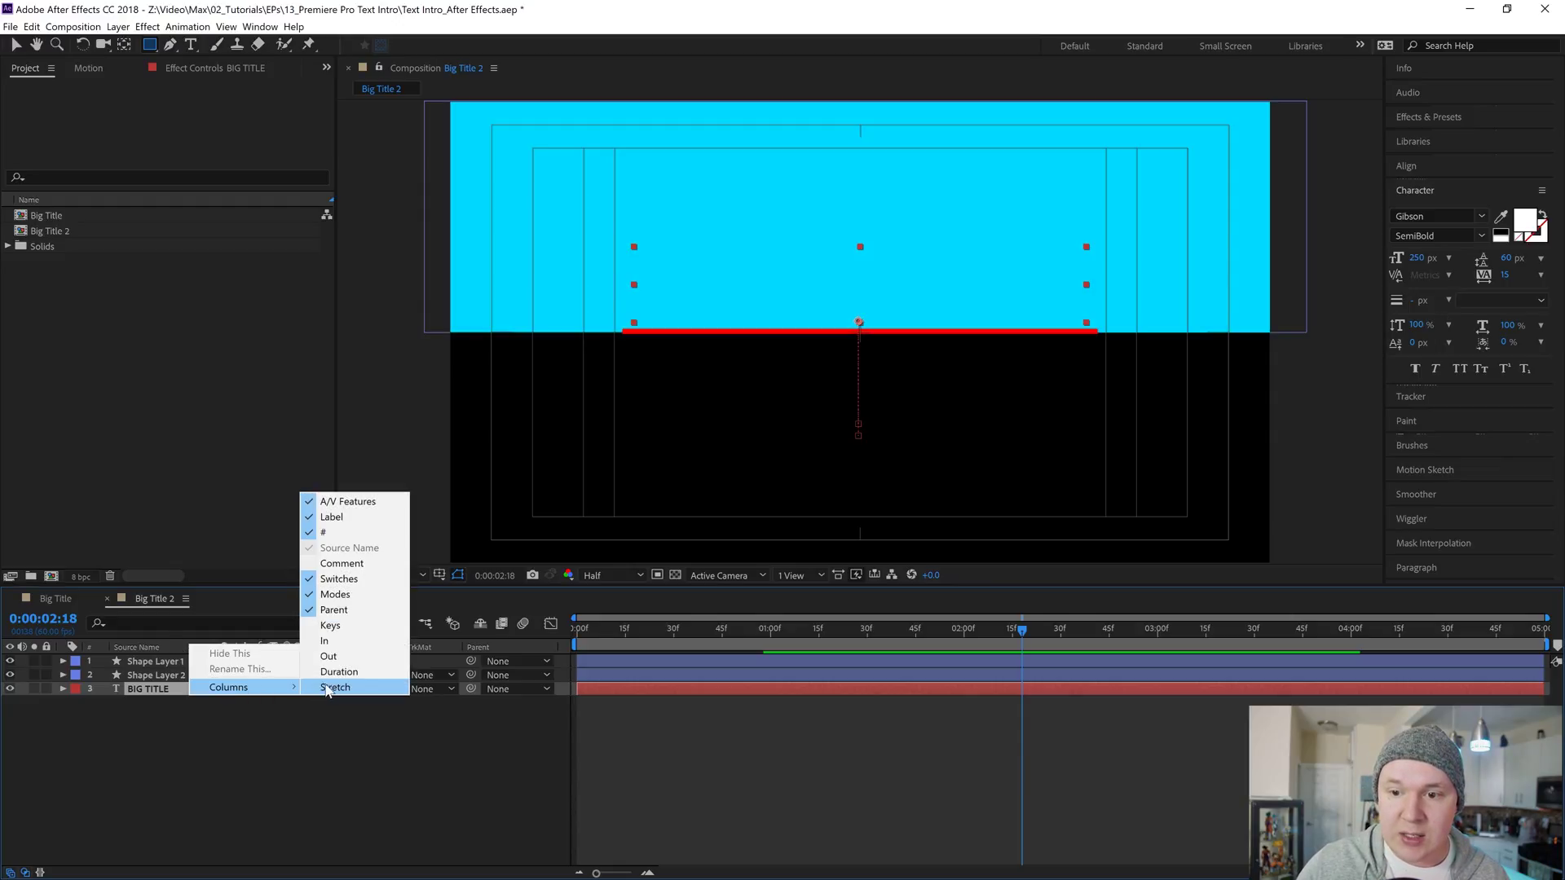
click(370, 593)
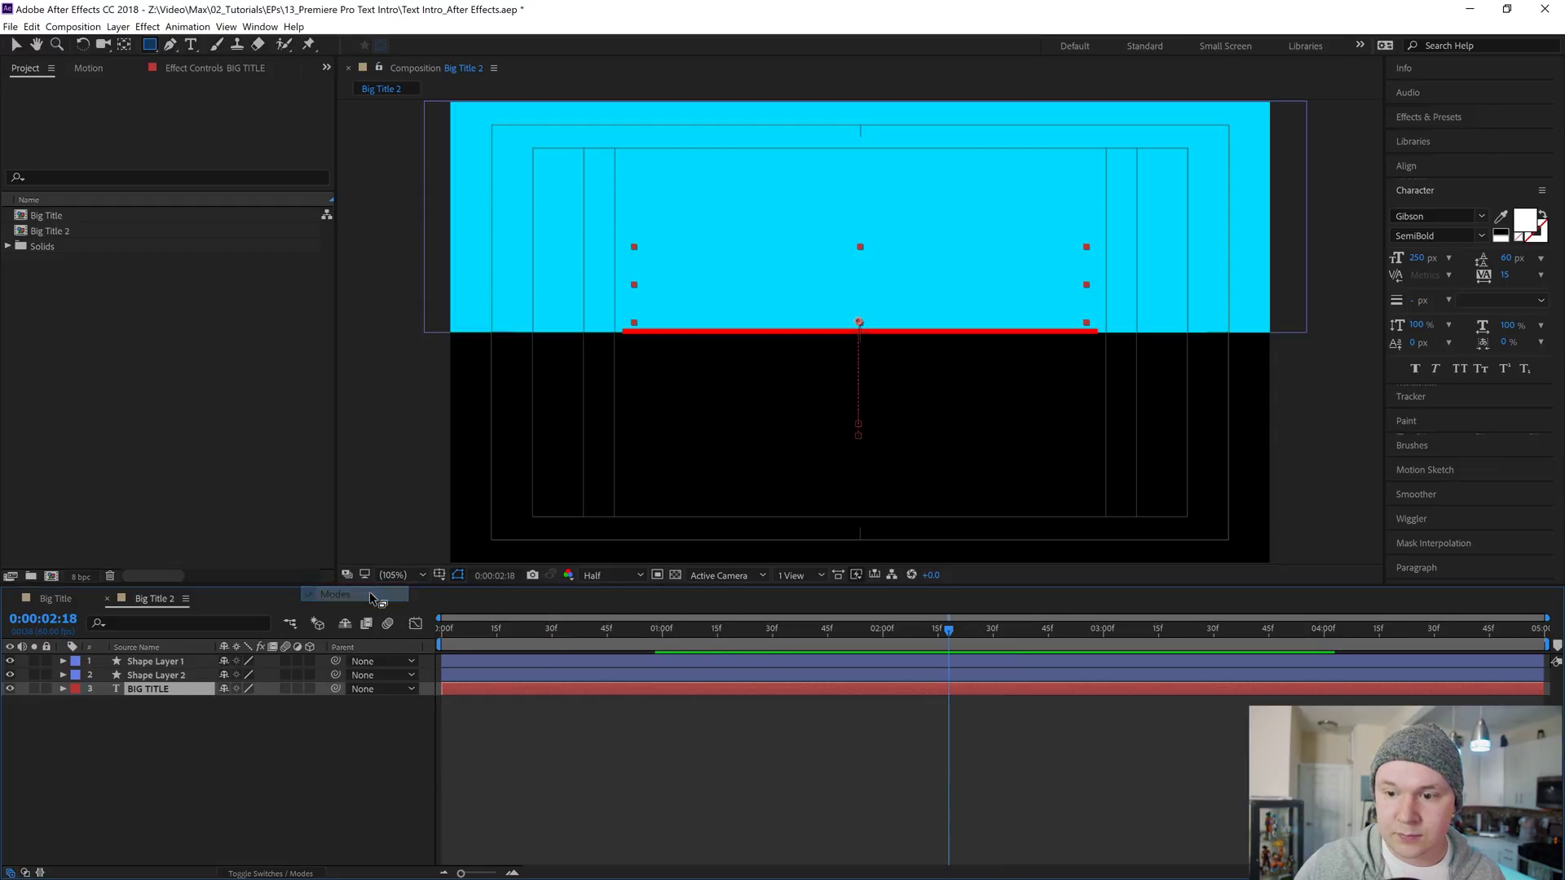
right_click(192, 648)
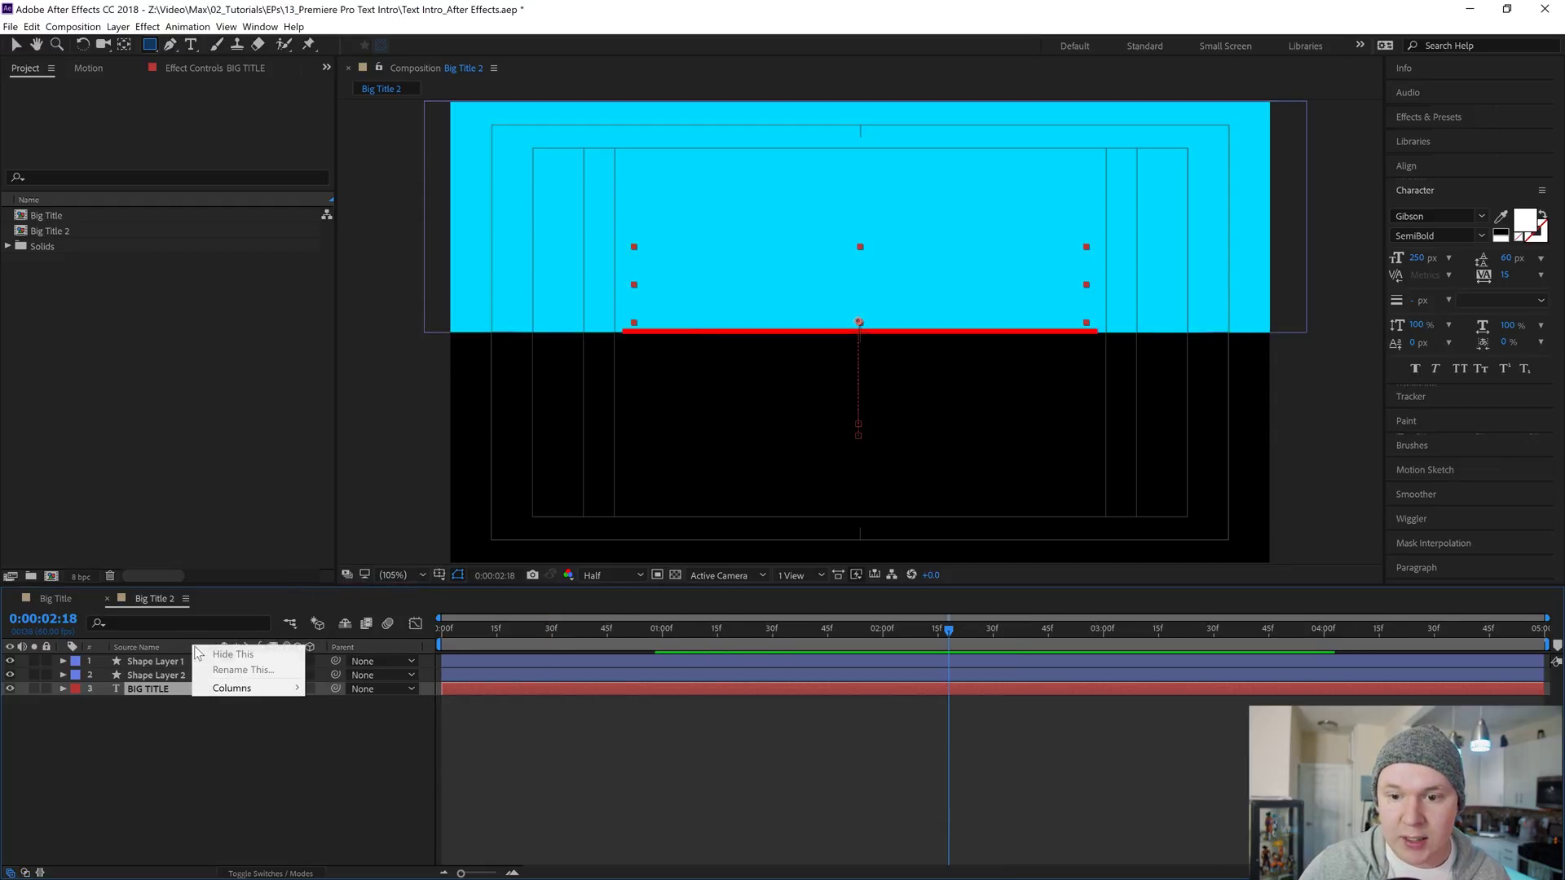
mouse_move(269, 689)
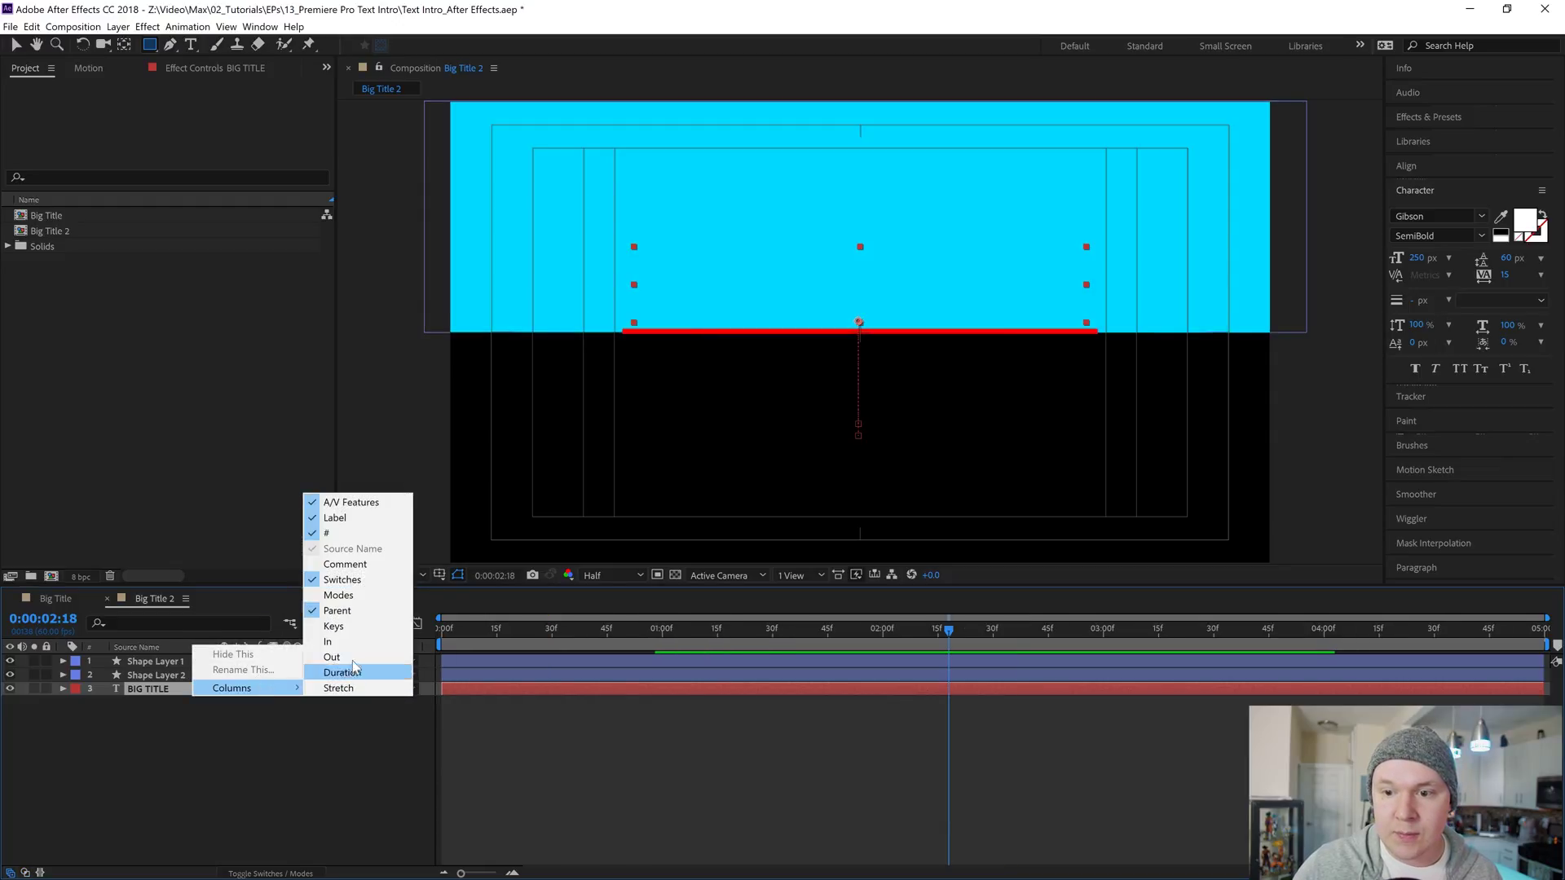
click(341, 595)
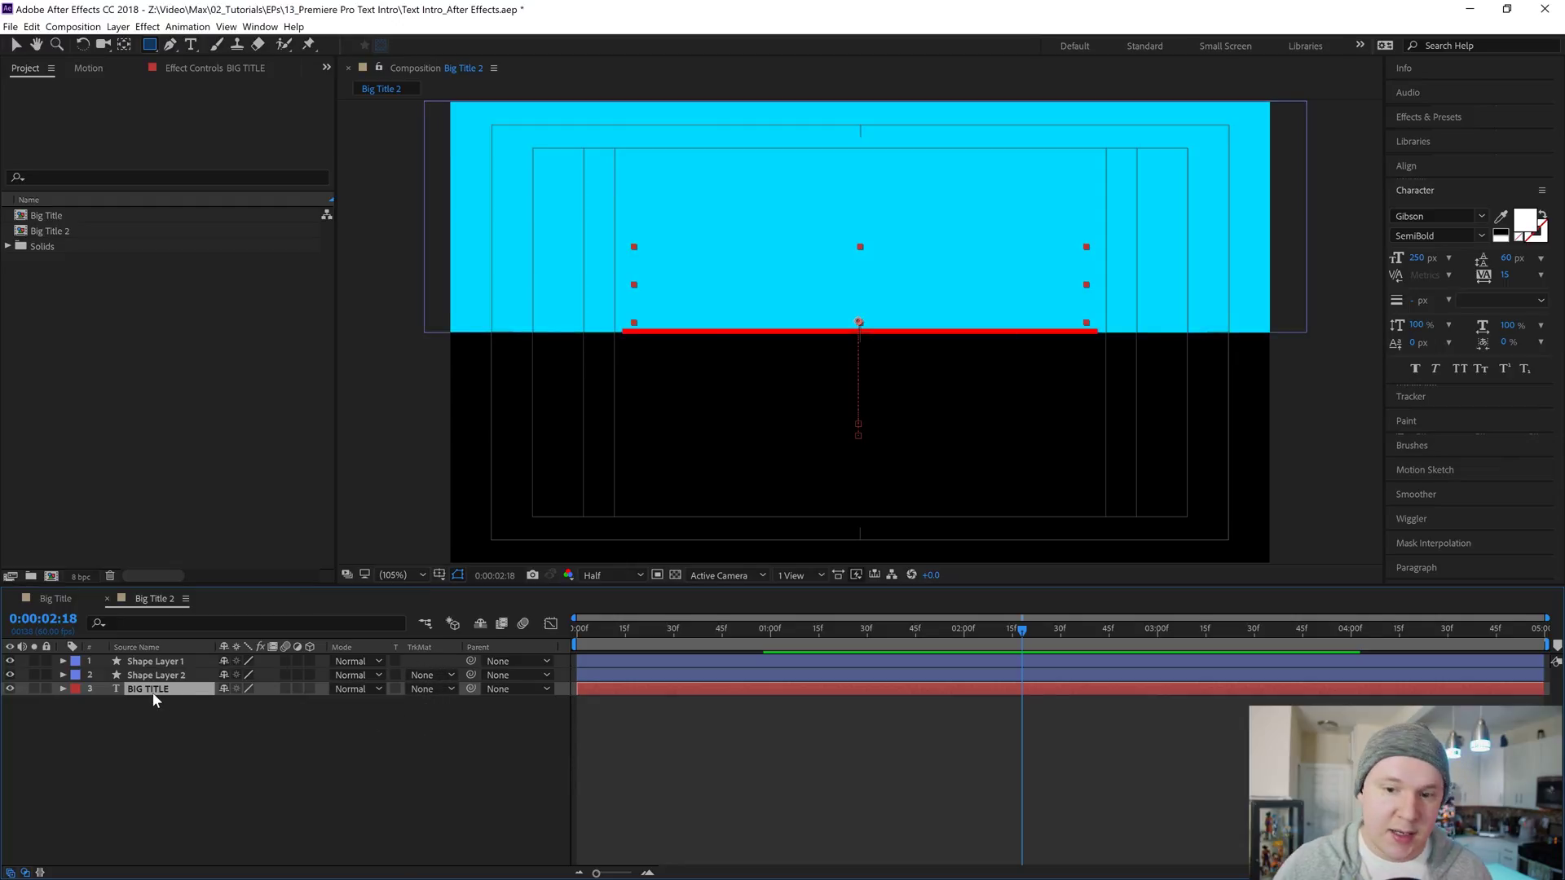
Set the BIG TITLE layer's track matte to Alpha Matte "Shape Layer 2".
click(428, 687)
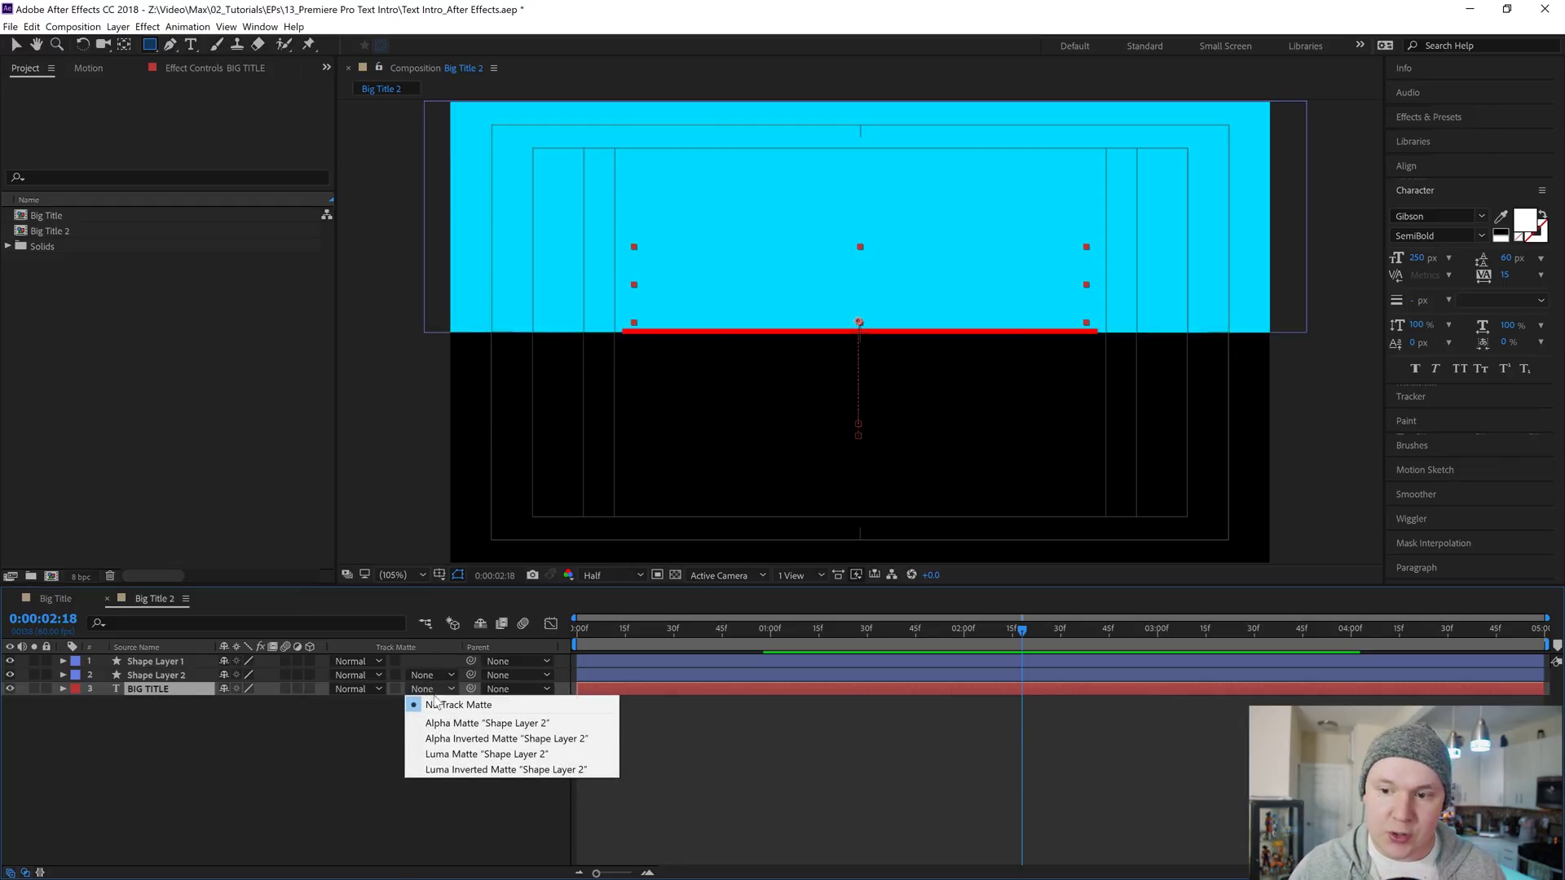
click(465, 723)
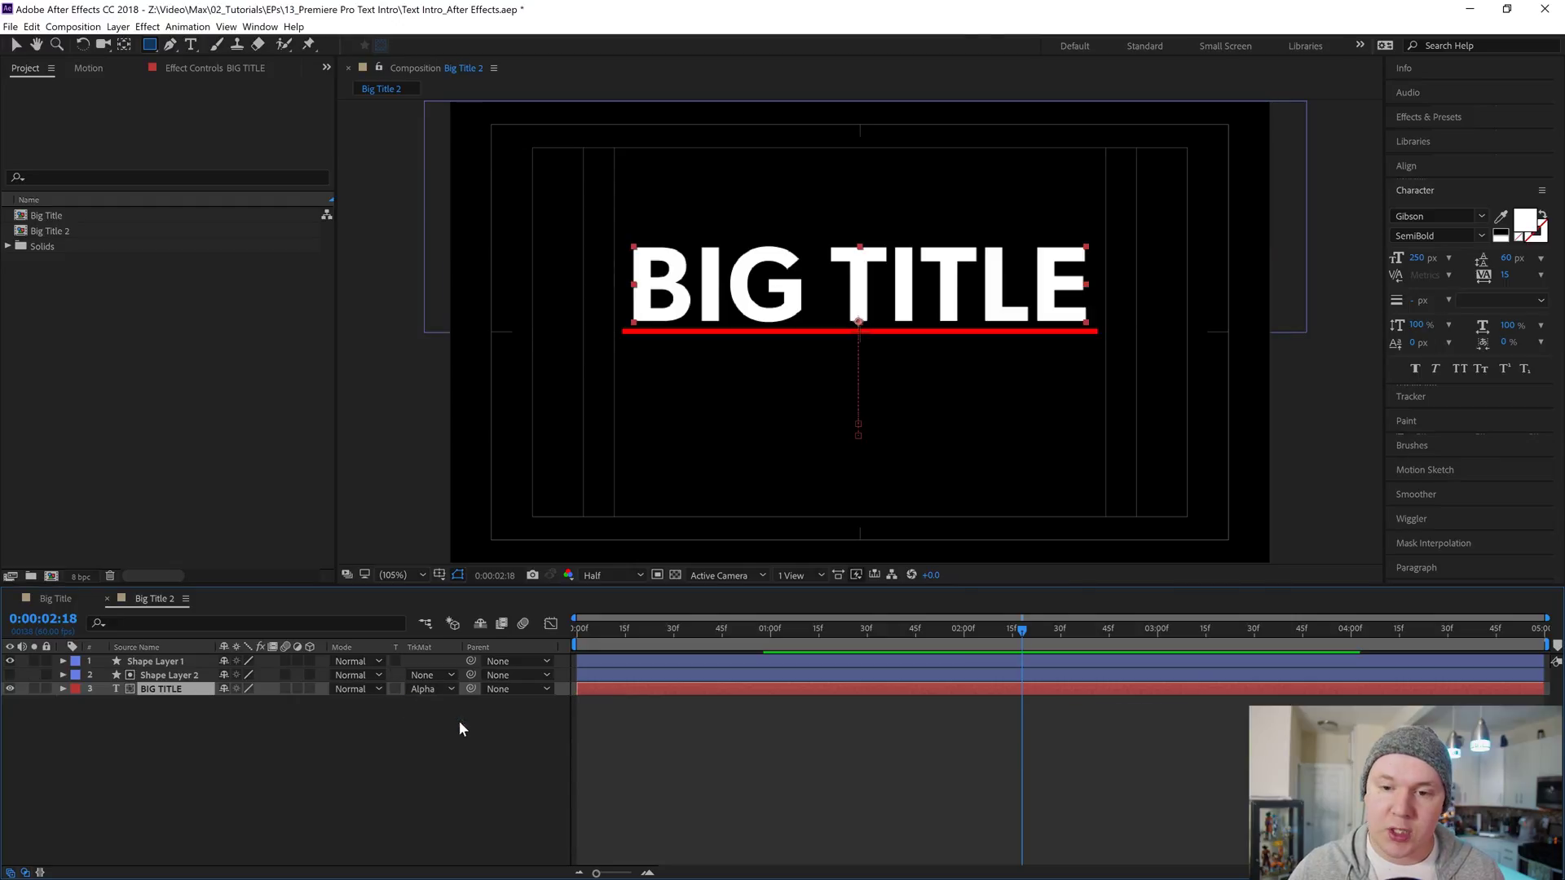
click(145, 676)
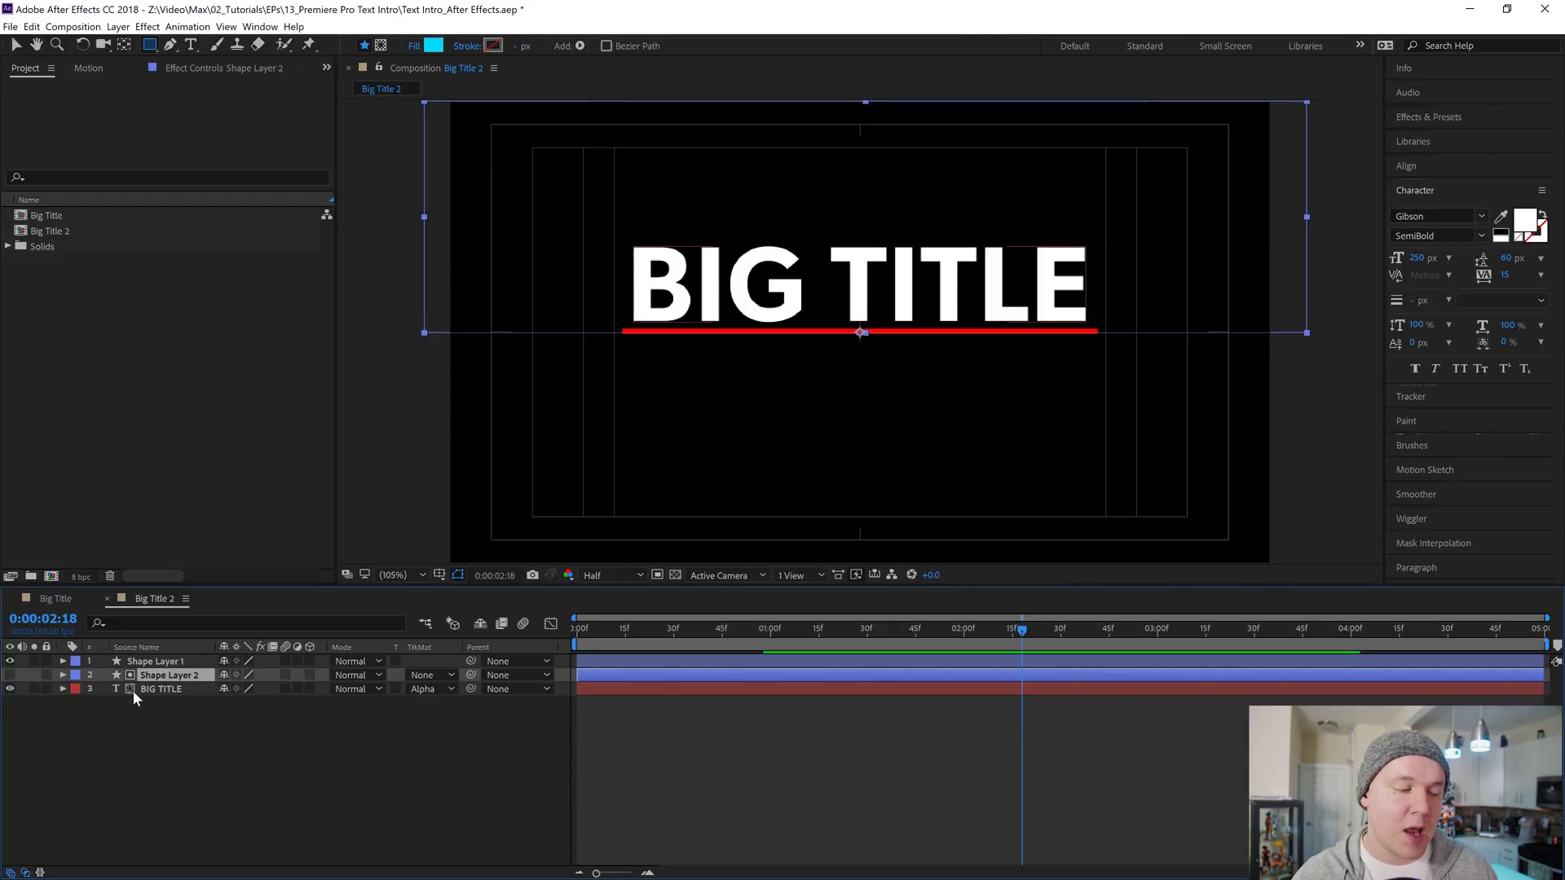
click(172, 689)
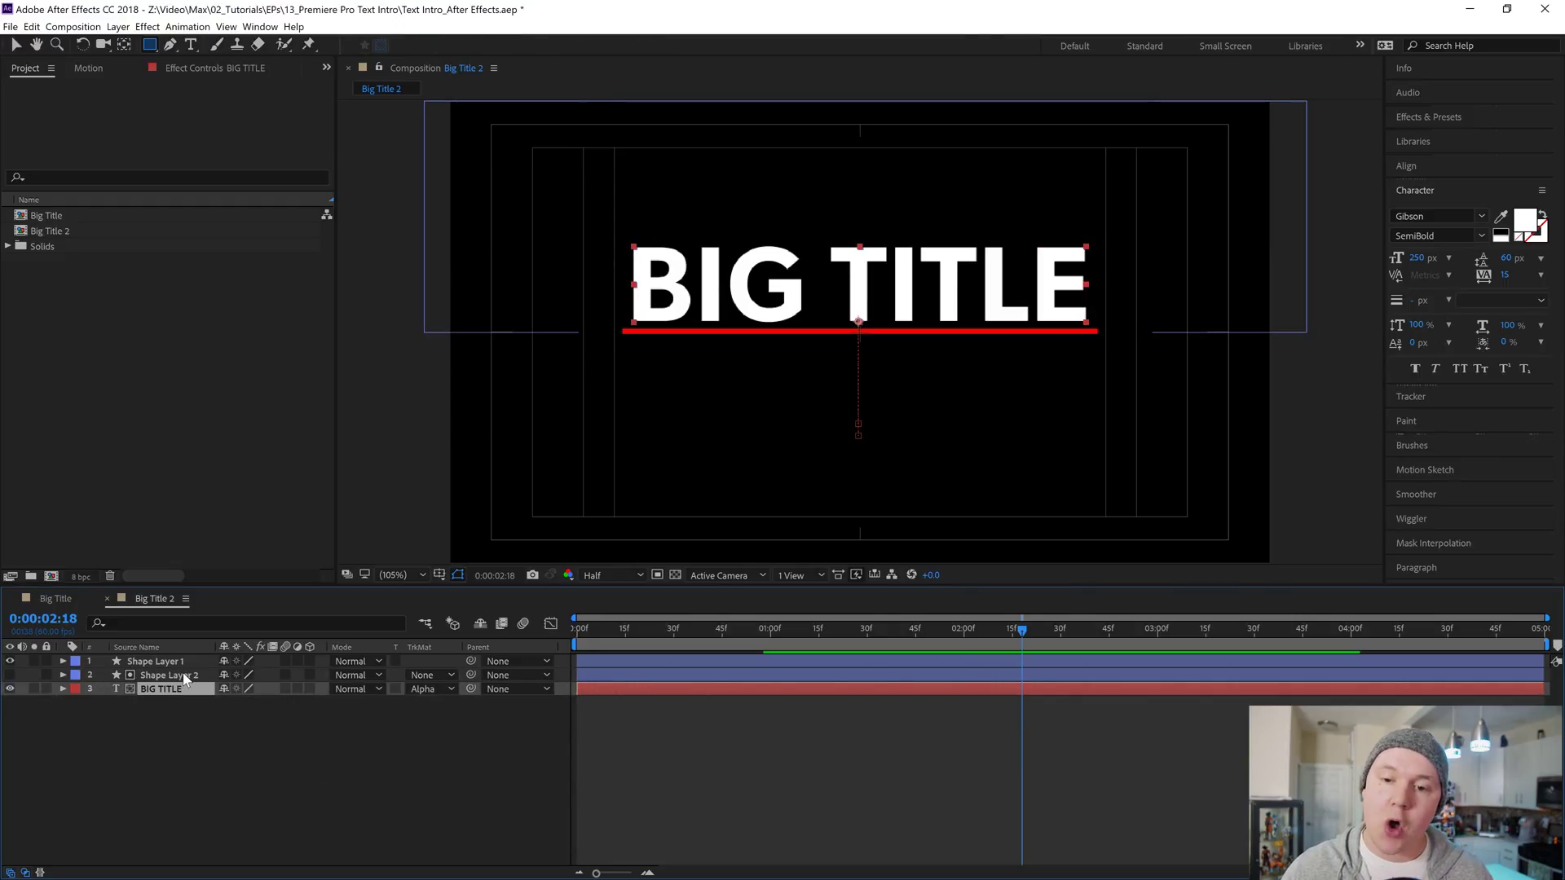
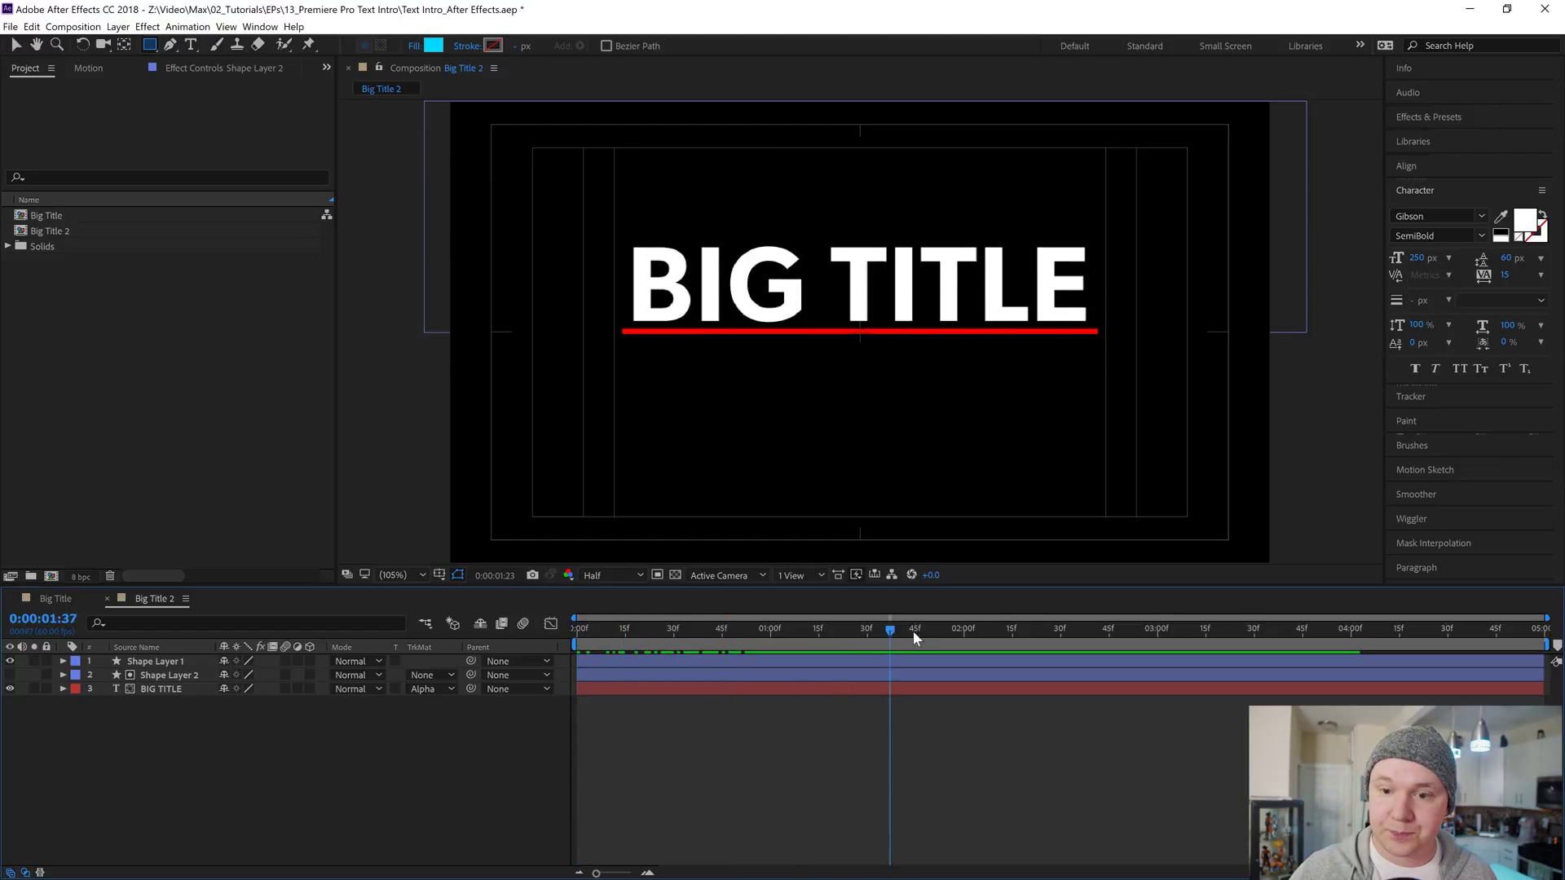
Reveal the keyframes of Shape Layer 1 and BIG TITLE, apply Easy Ease to all of them and preview the animation from the start.
click(160, 688)
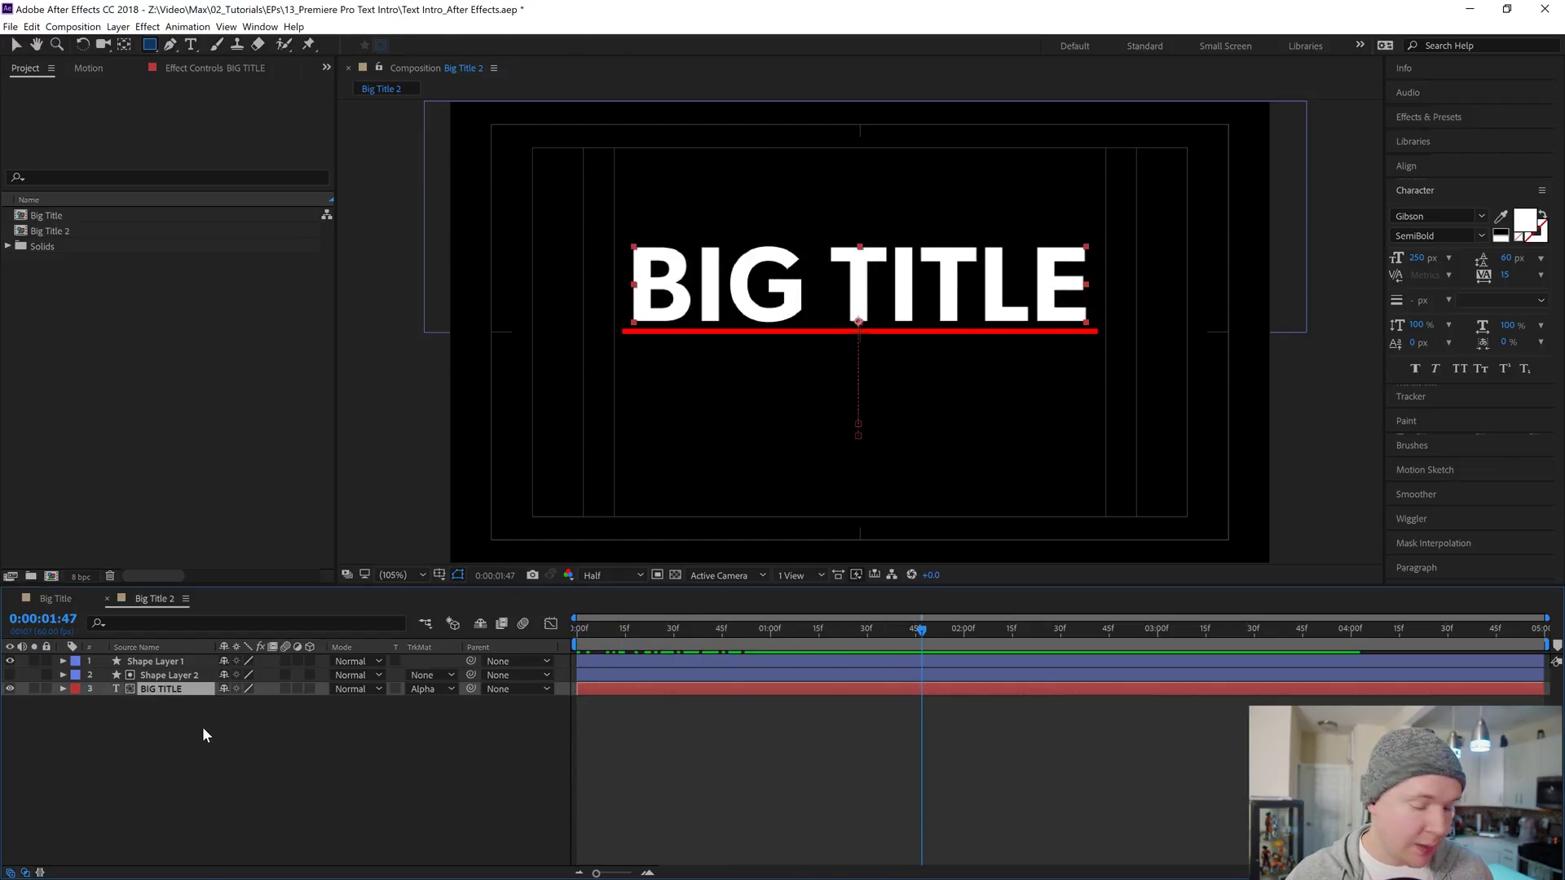
ctrl+click(160, 659)
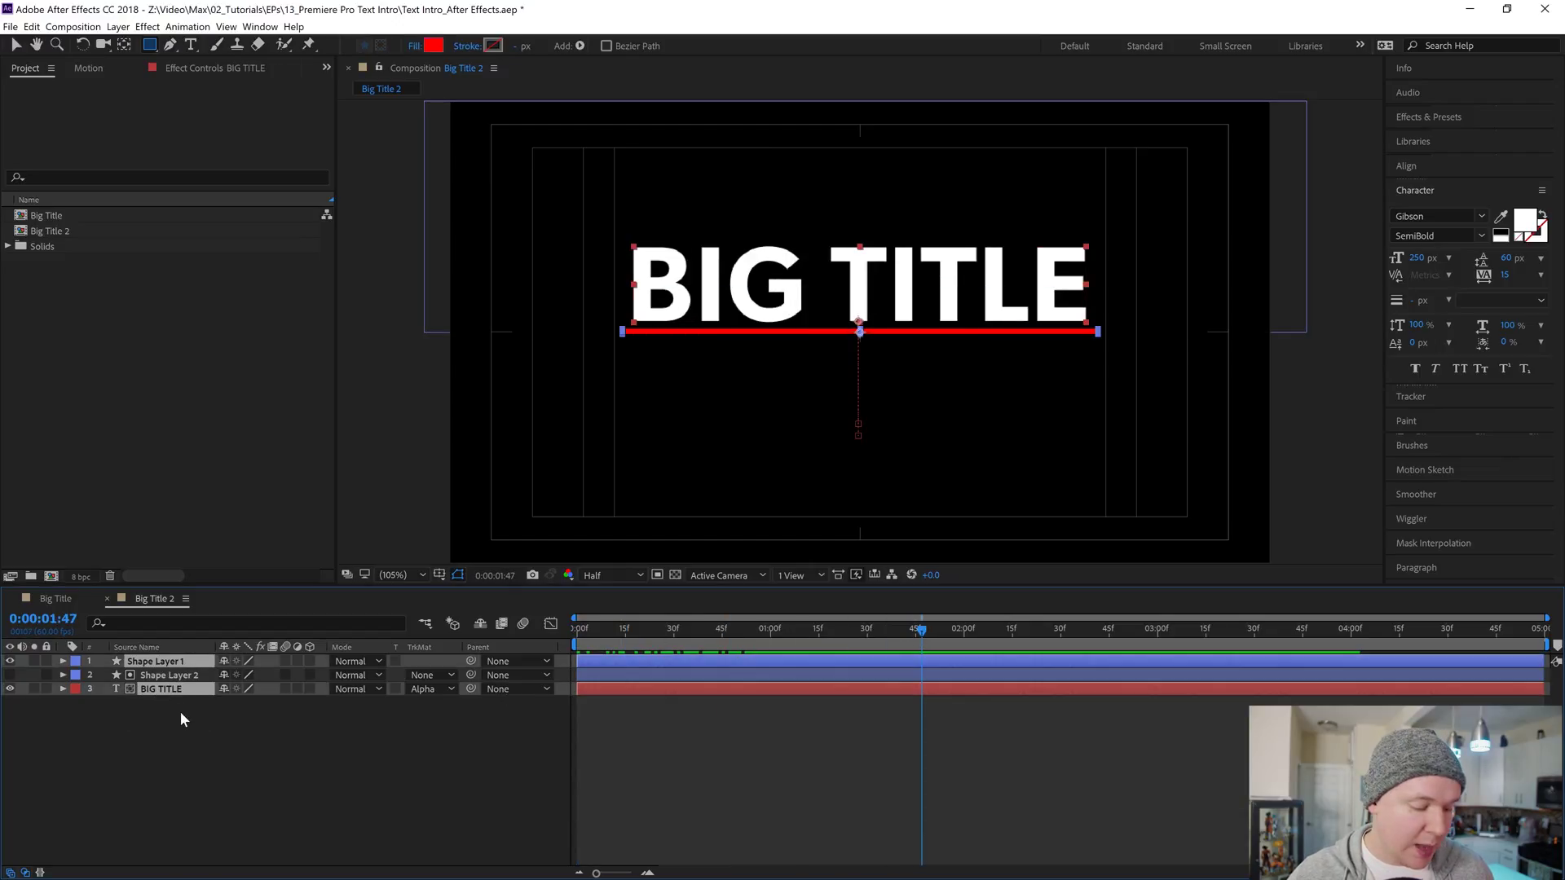
key(u)
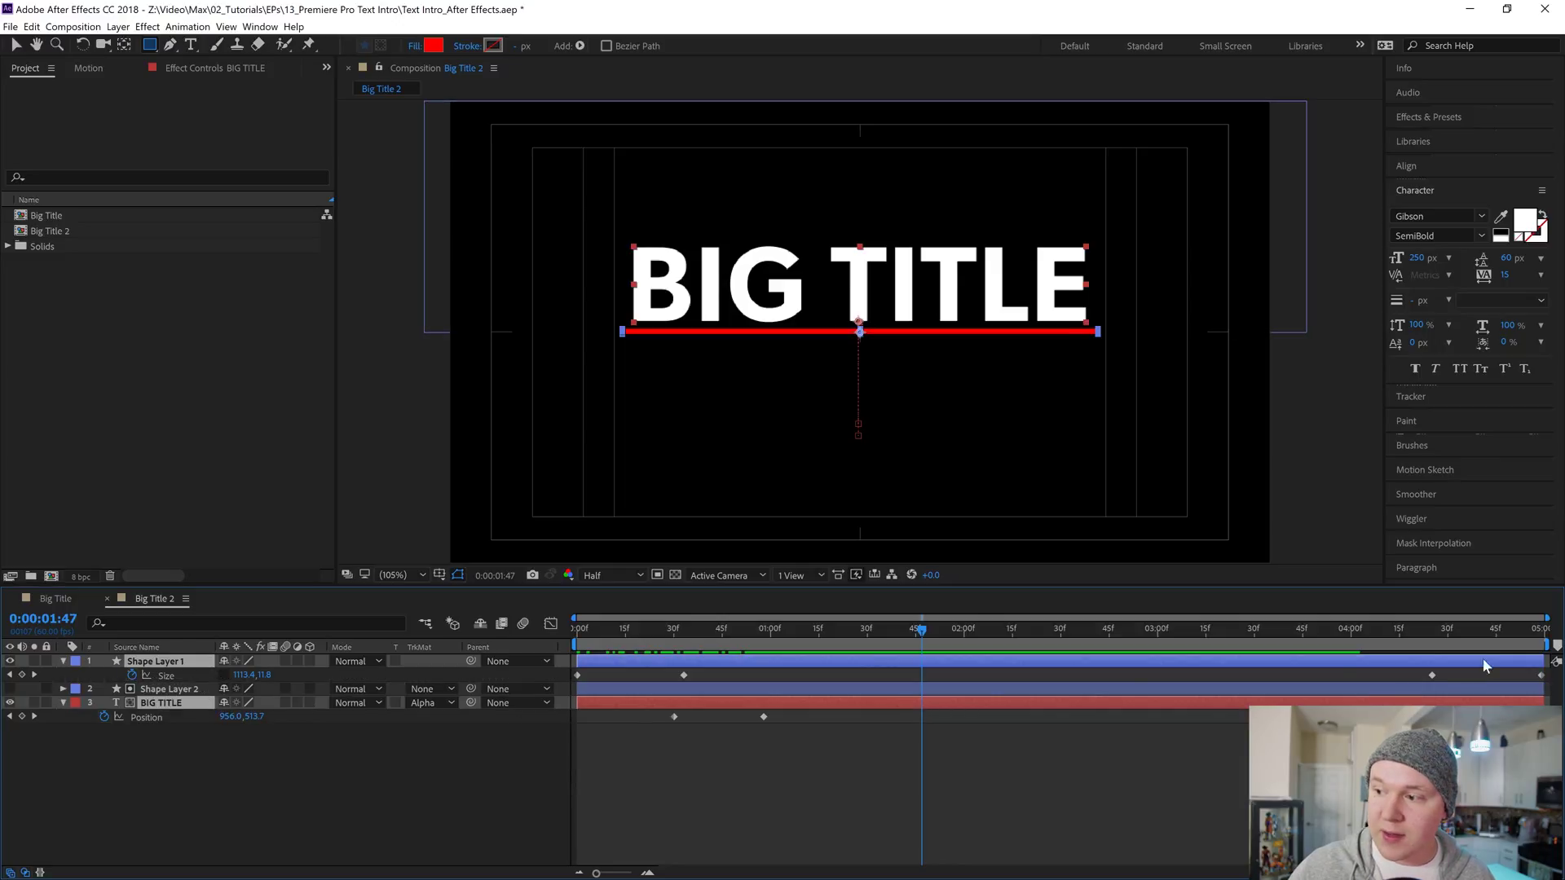
mouse_move(565, 669)
mouse_down()
mouse_move(816, 717)
mouse_move(1557, 738)
mouse_up()
right_click(765, 717)
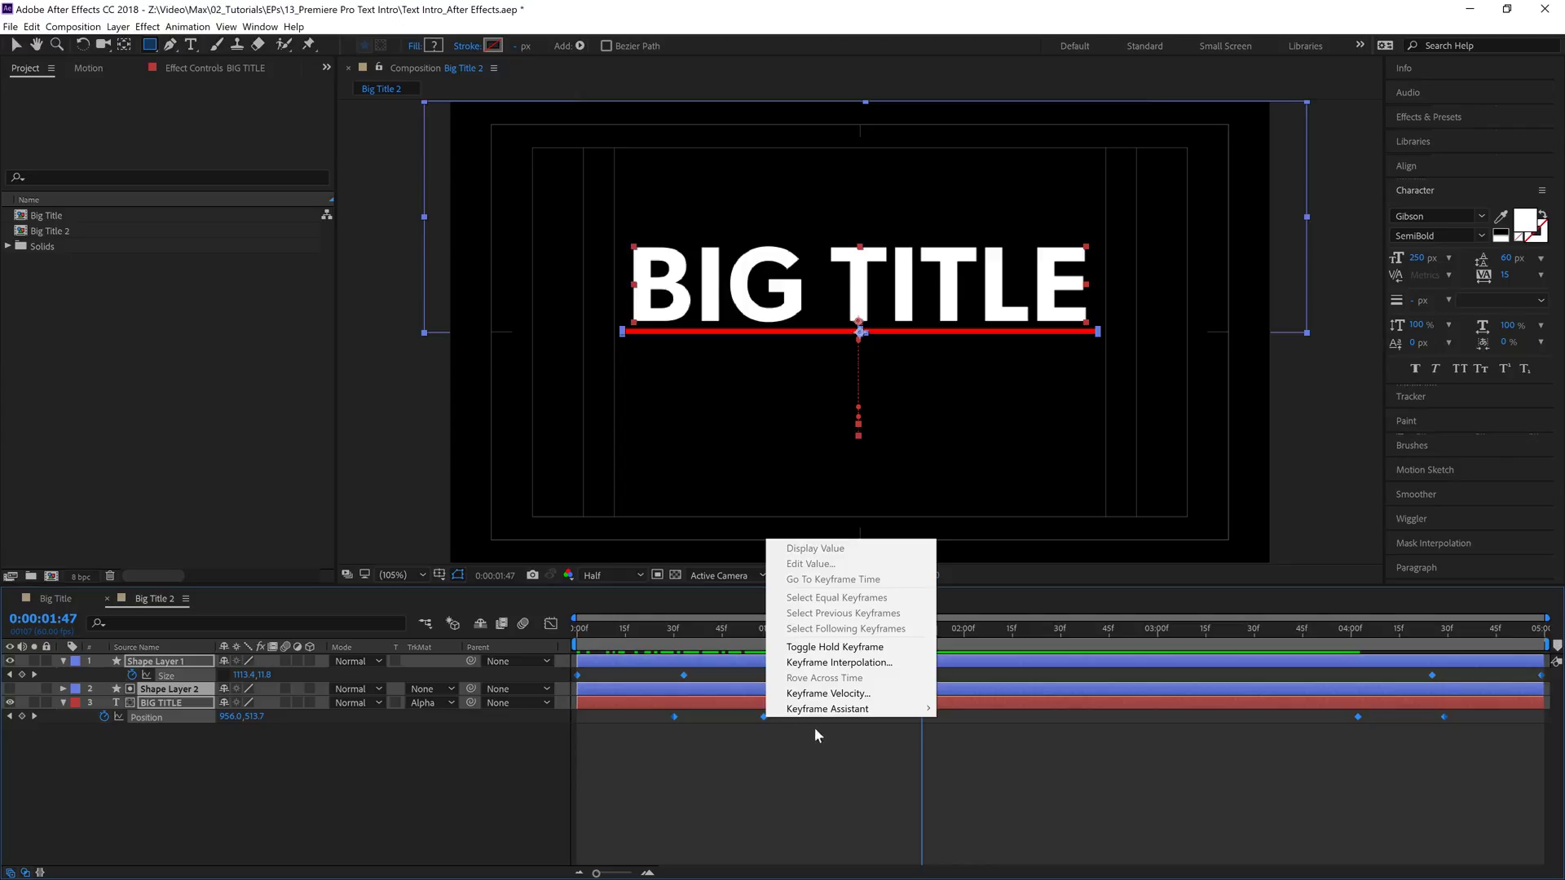
mouse_move(862, 711)
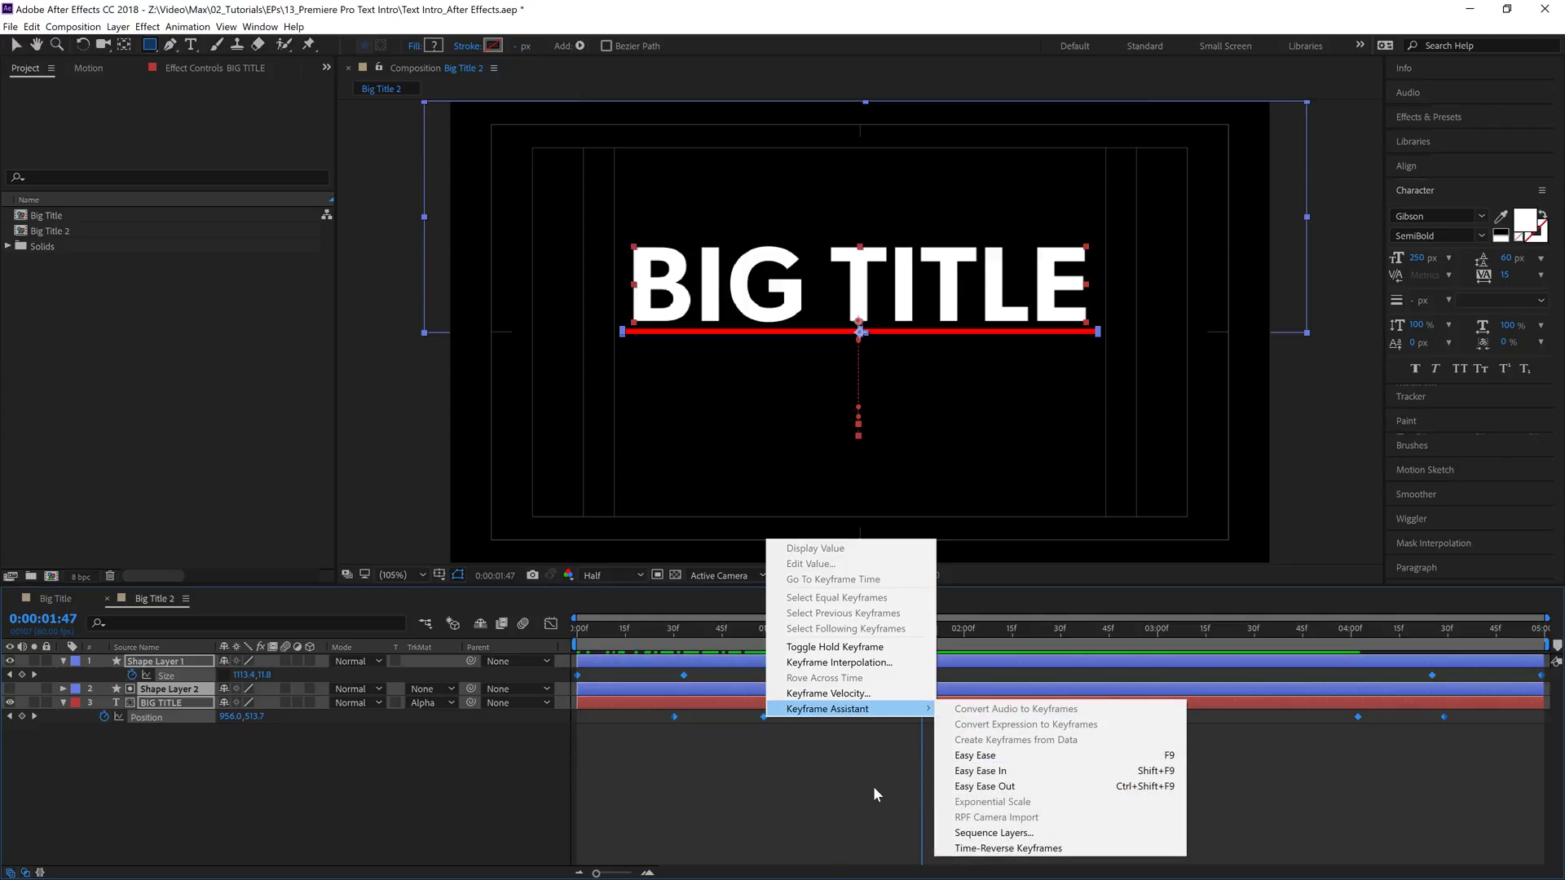
click(999, 757)
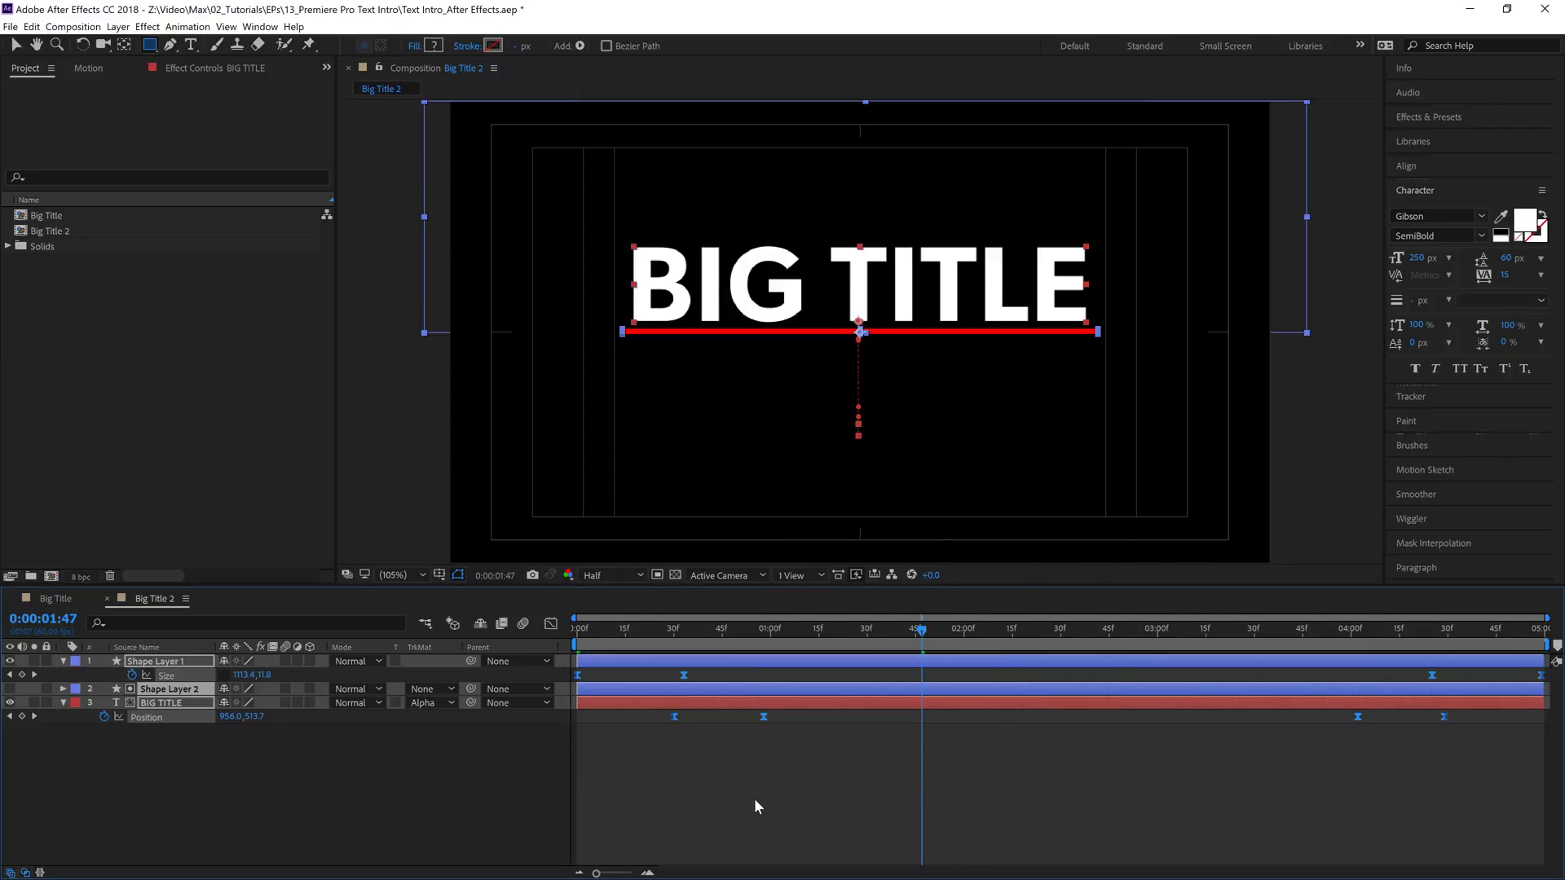
drag(680, 631, 531, 642)
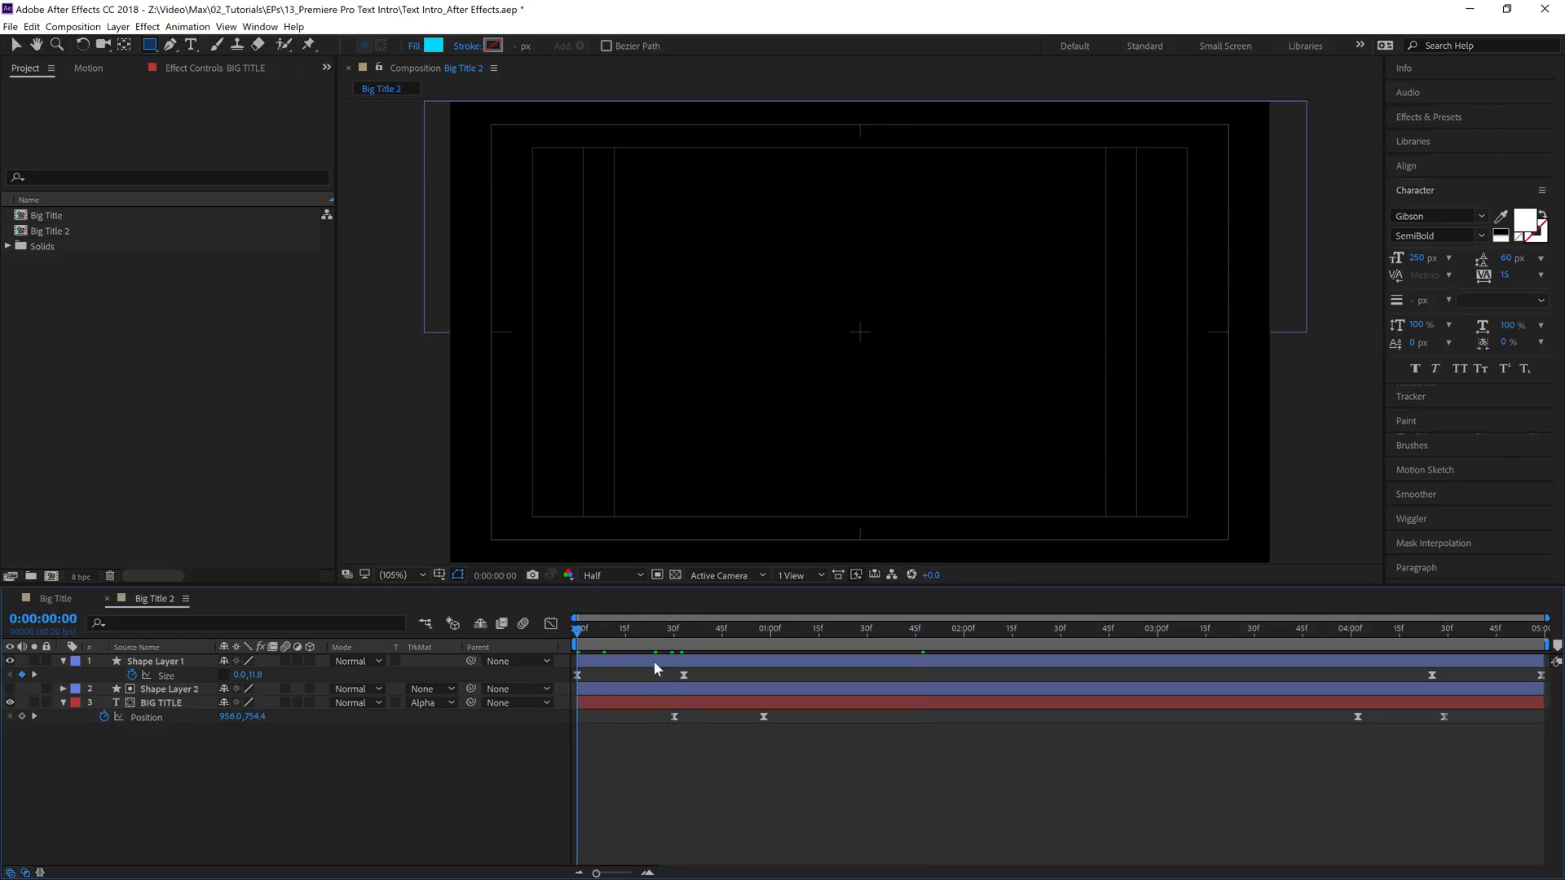
key(space)
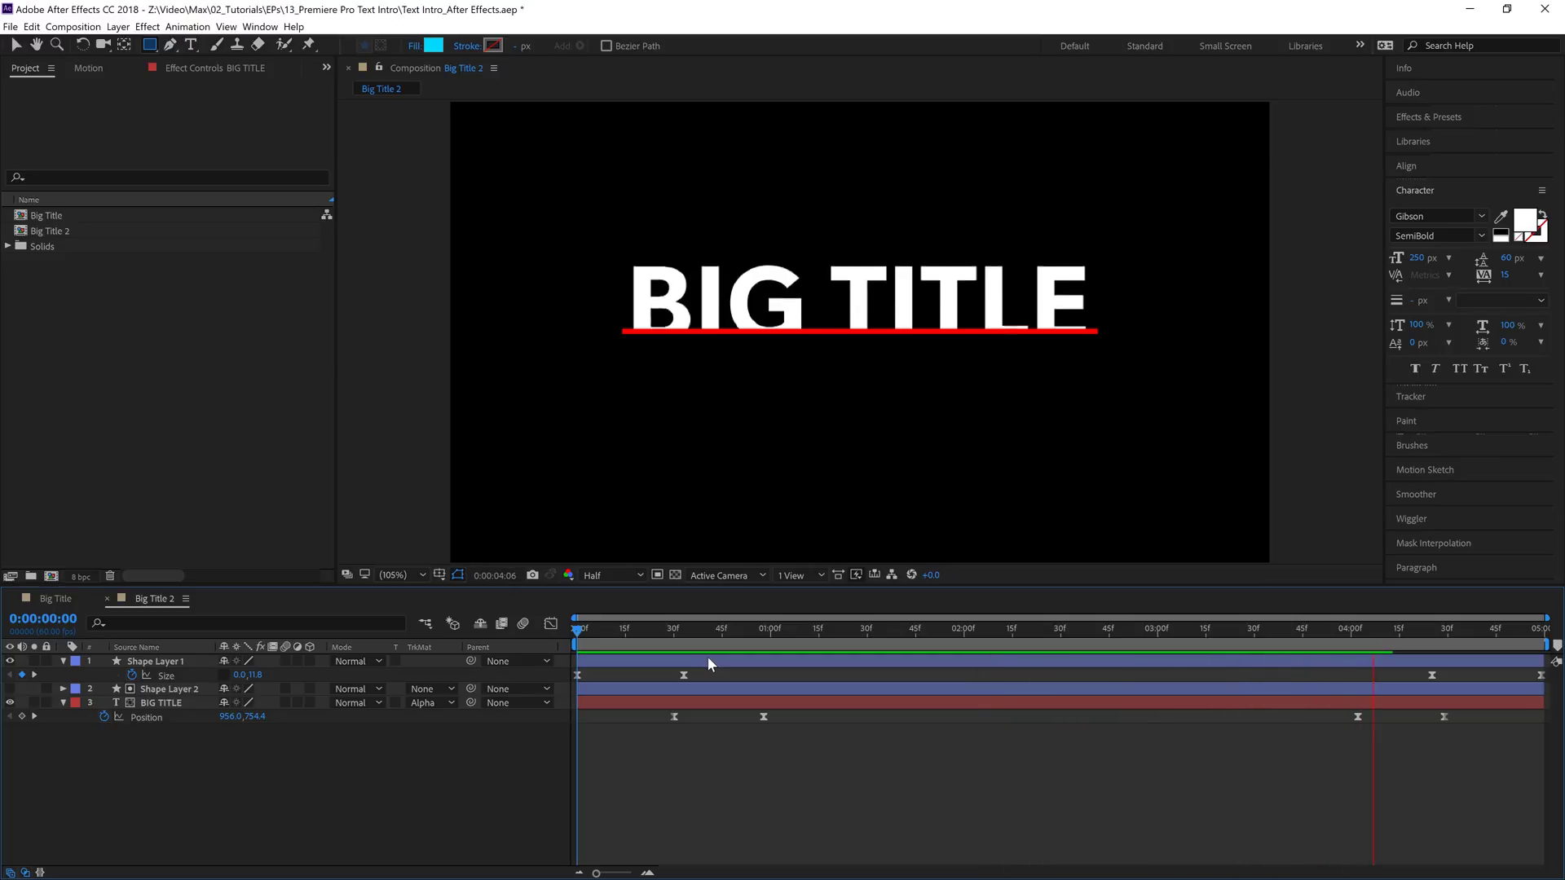
key(space)
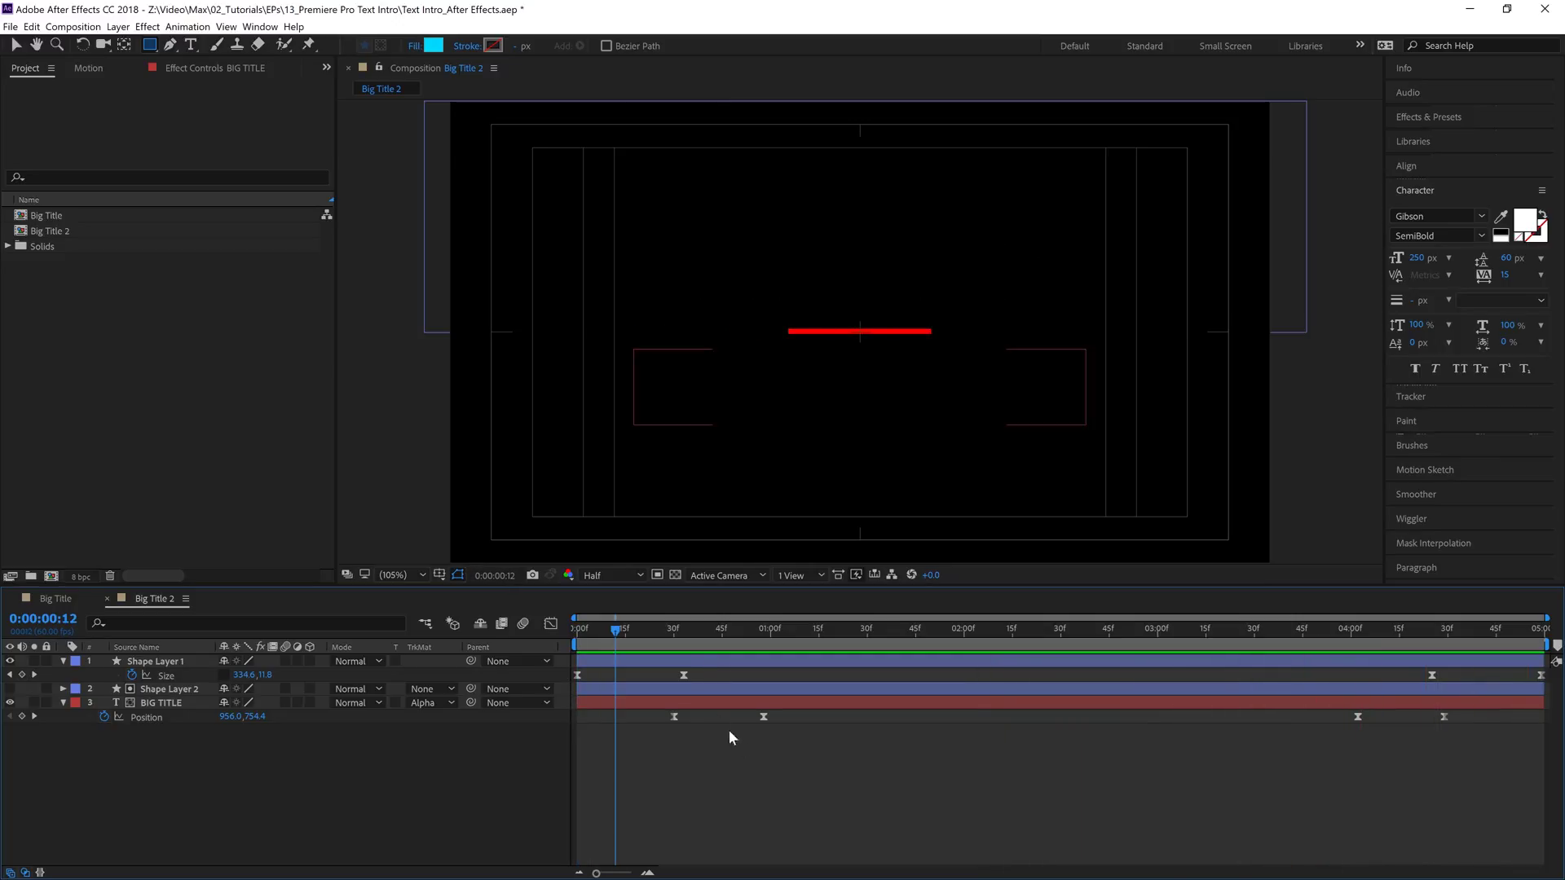
Show all Size and Position keyframes of the line and title in the Graph Editor as a speed graph.
drag(562, 670, 1558, 755)
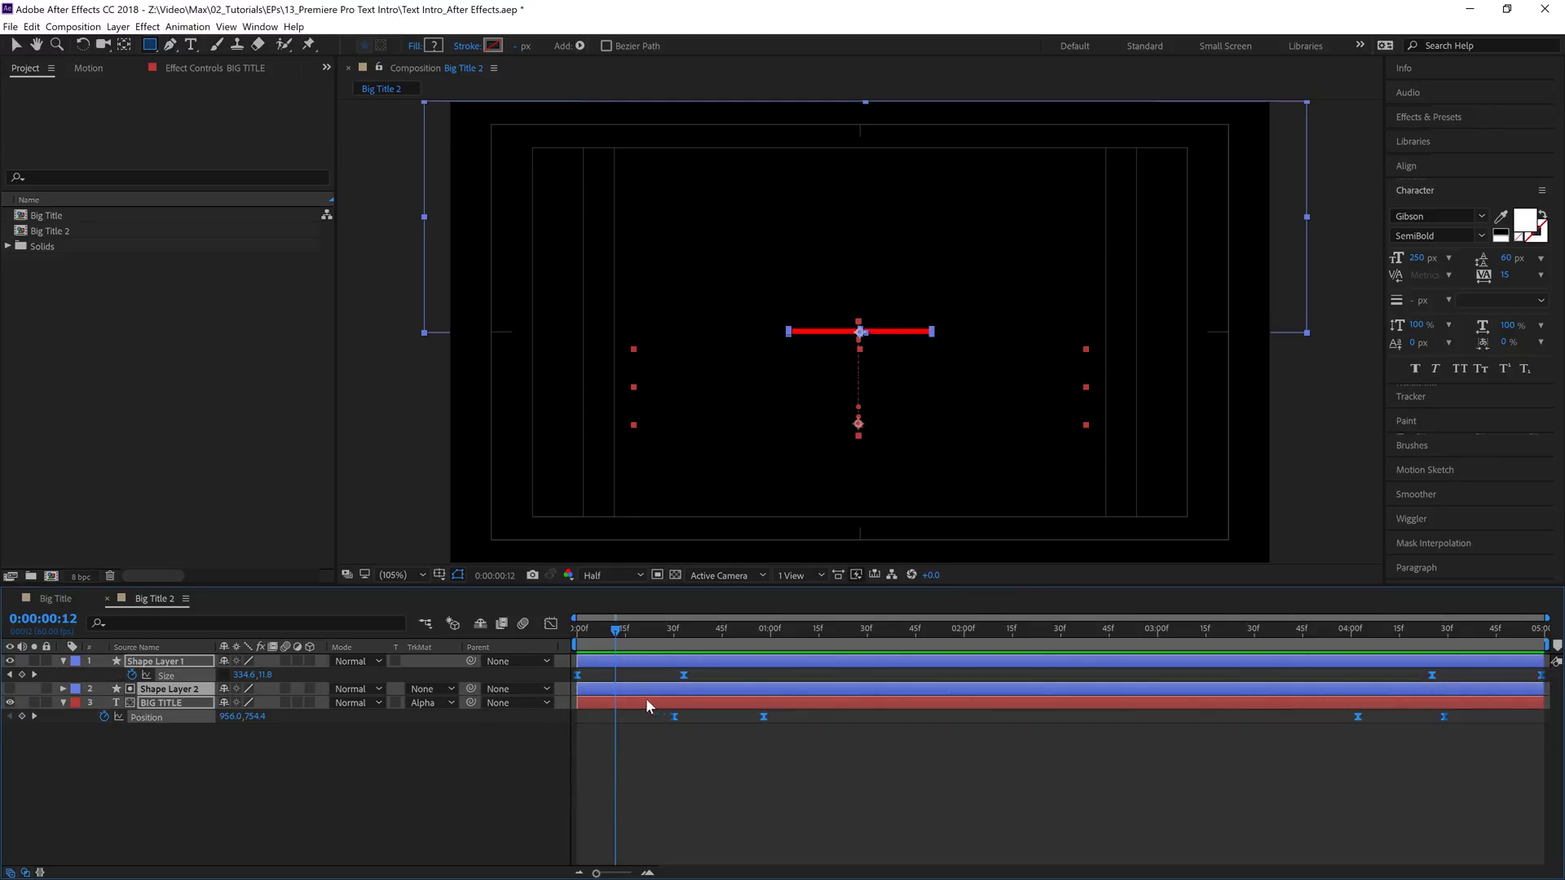
click(551, 625)
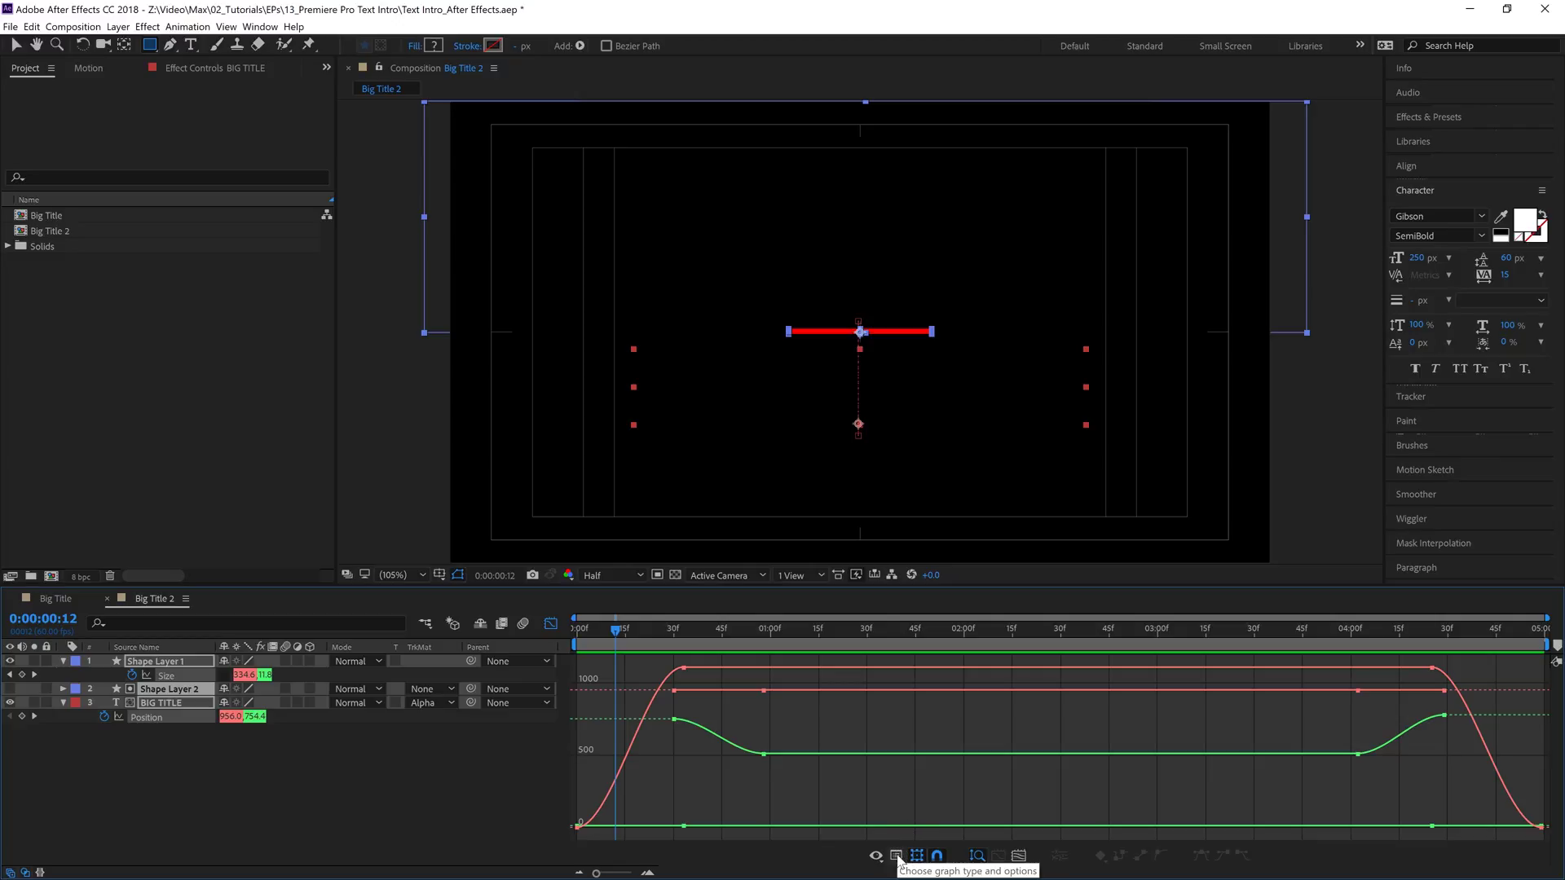
click(896, 856)
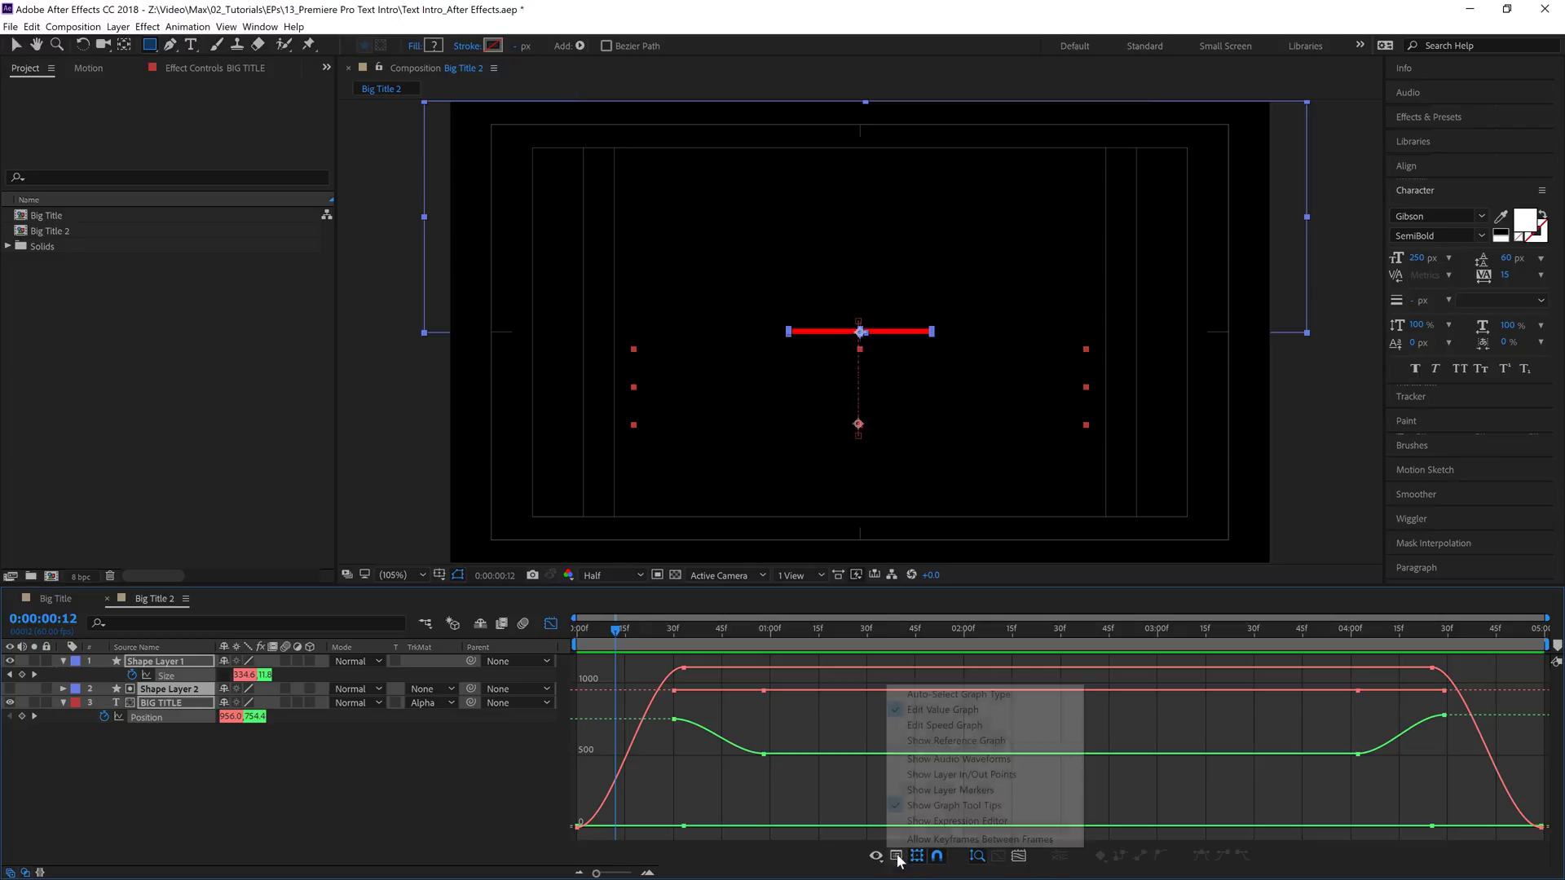
click(945, 725)
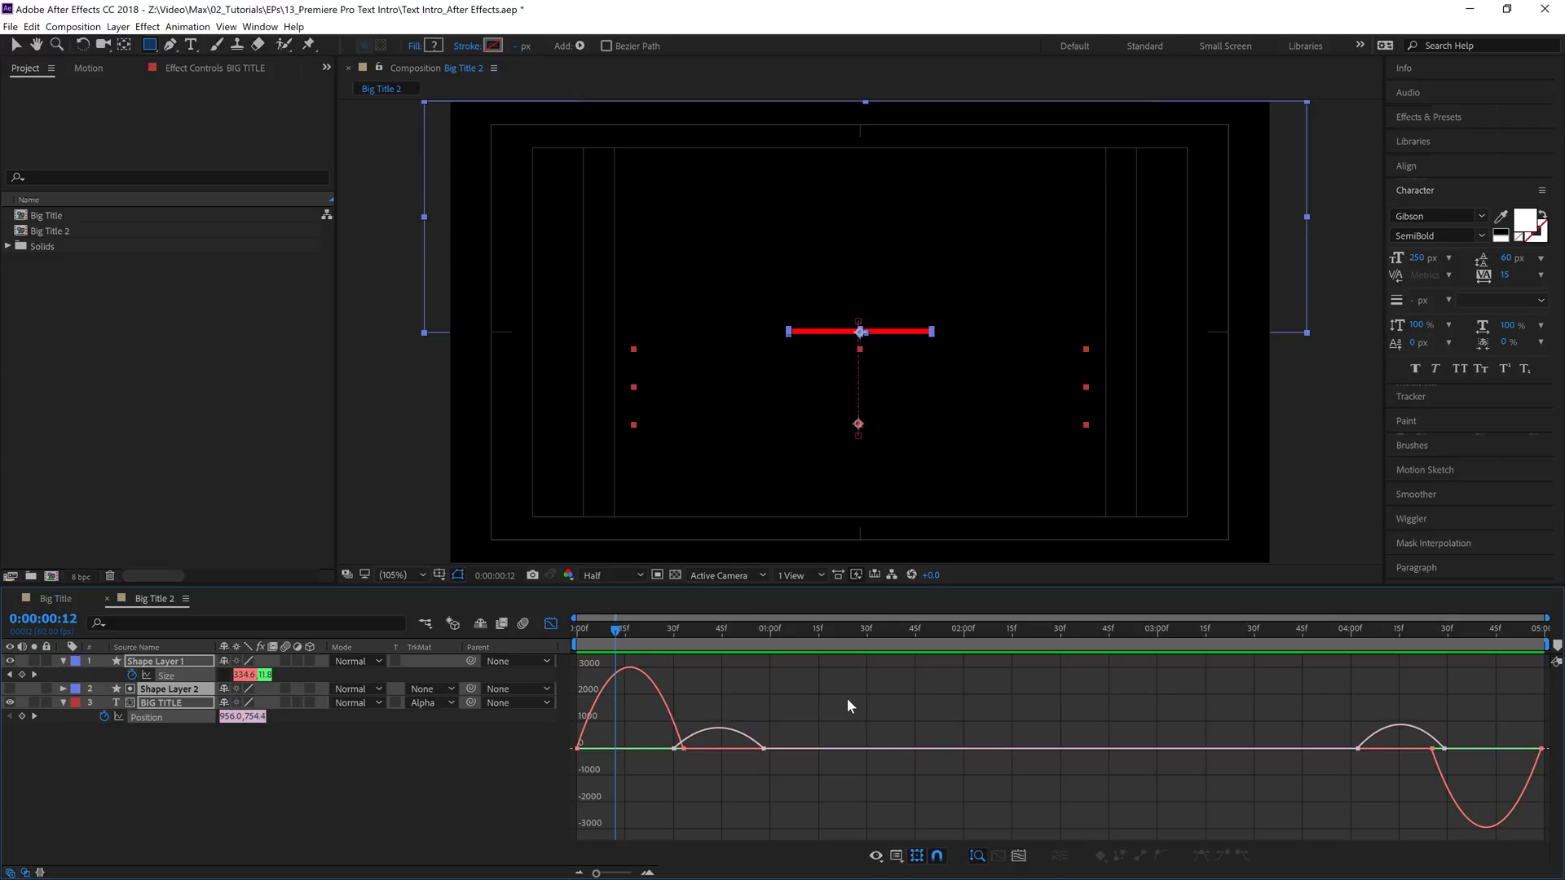
Reshape the speed curves of the opening line and title keyframes into steep central peaks and preview the animation from the start.
drag(853, 709, 652, 774)
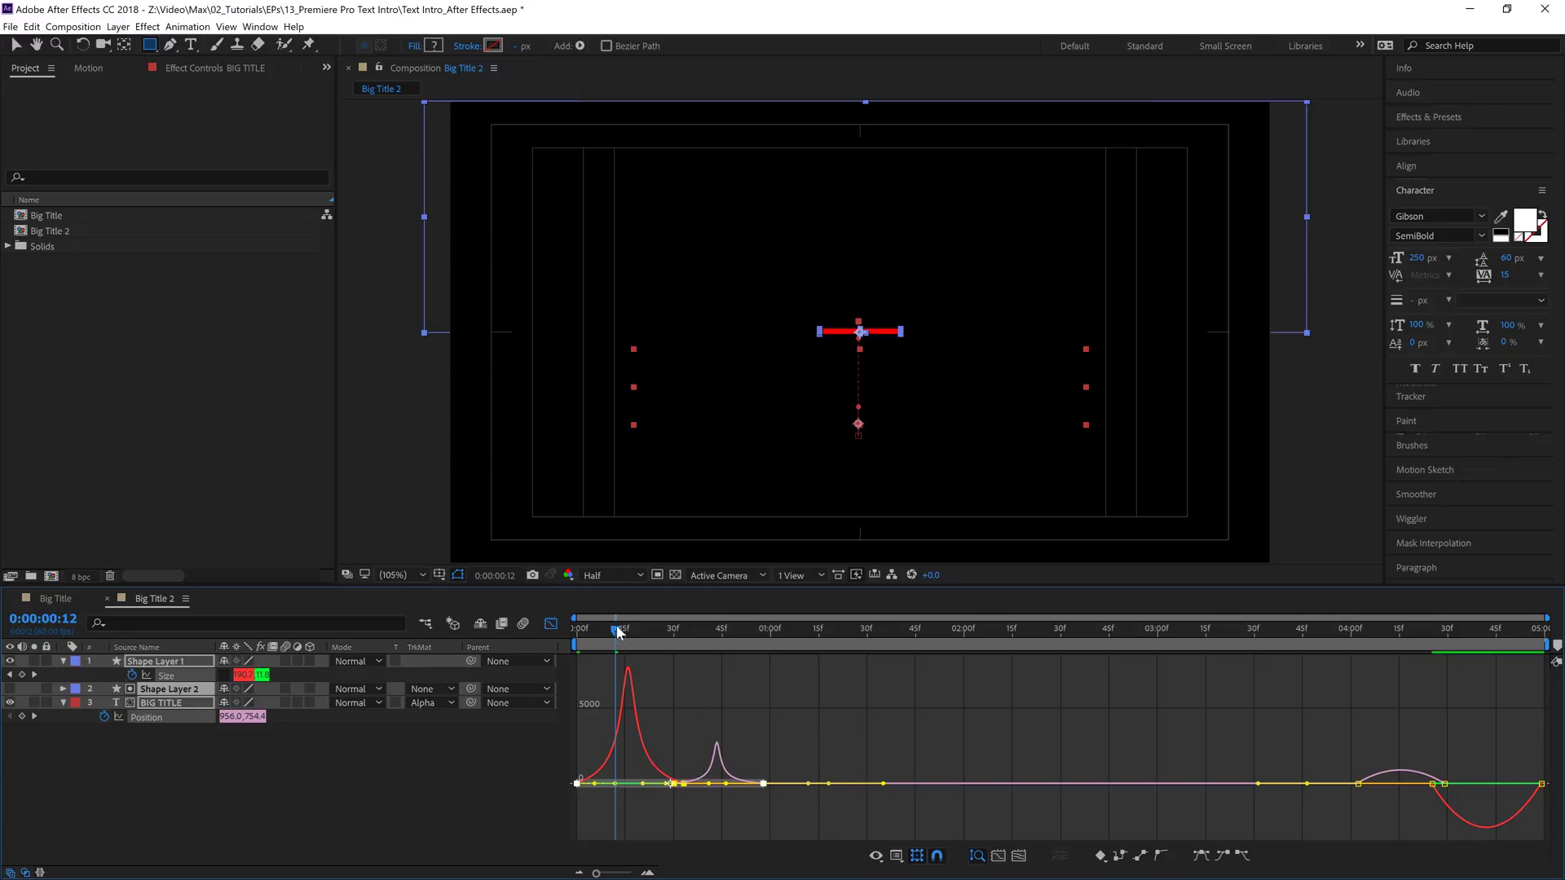
drag(617, 633, 535, 647)
key(space)
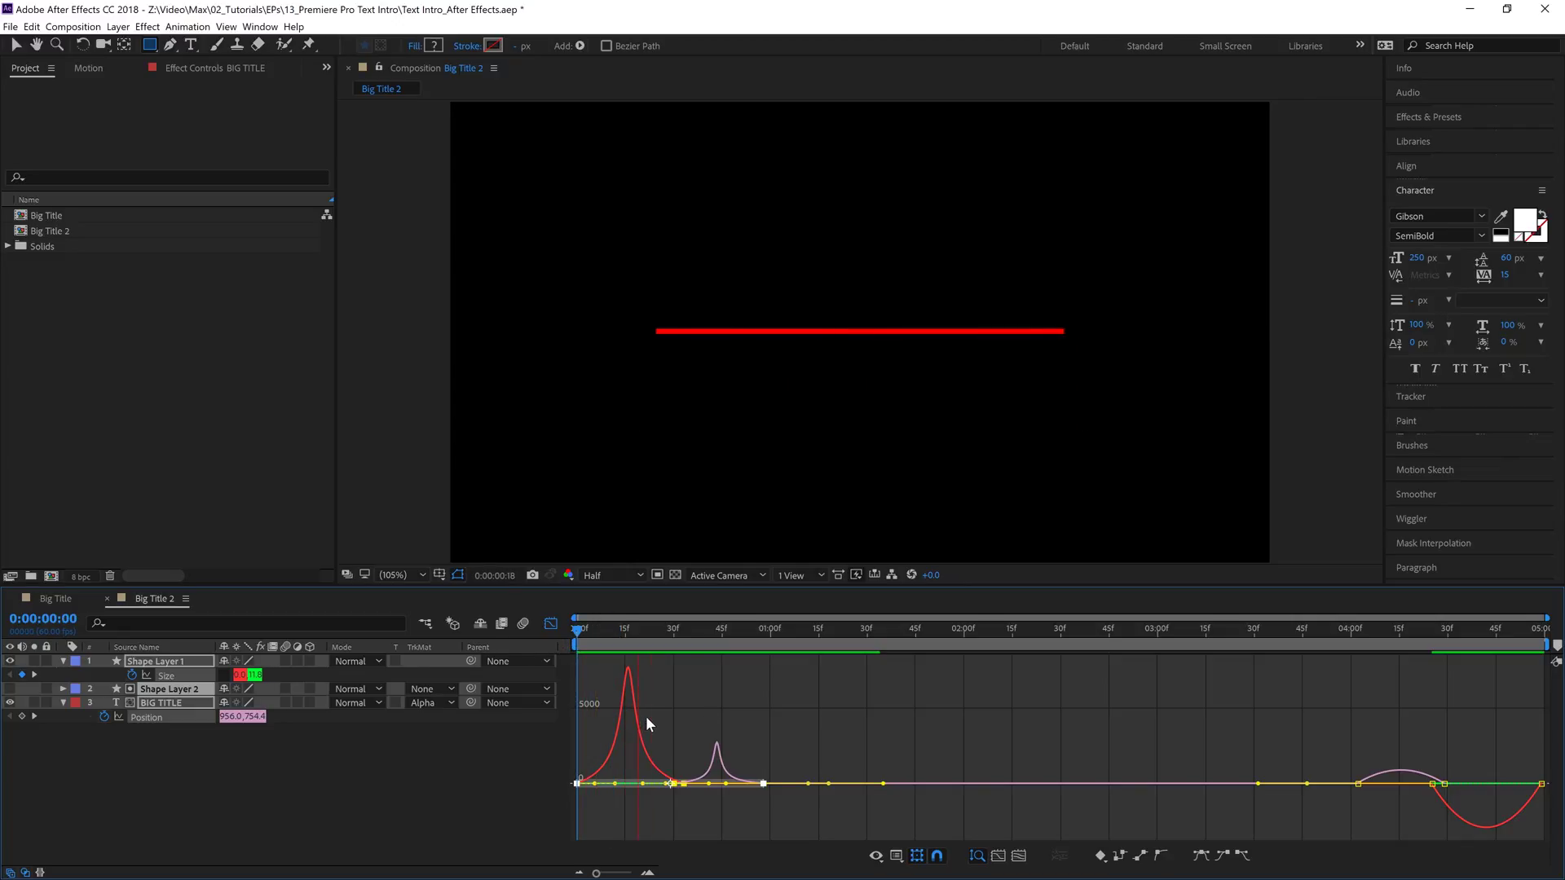
key(space)
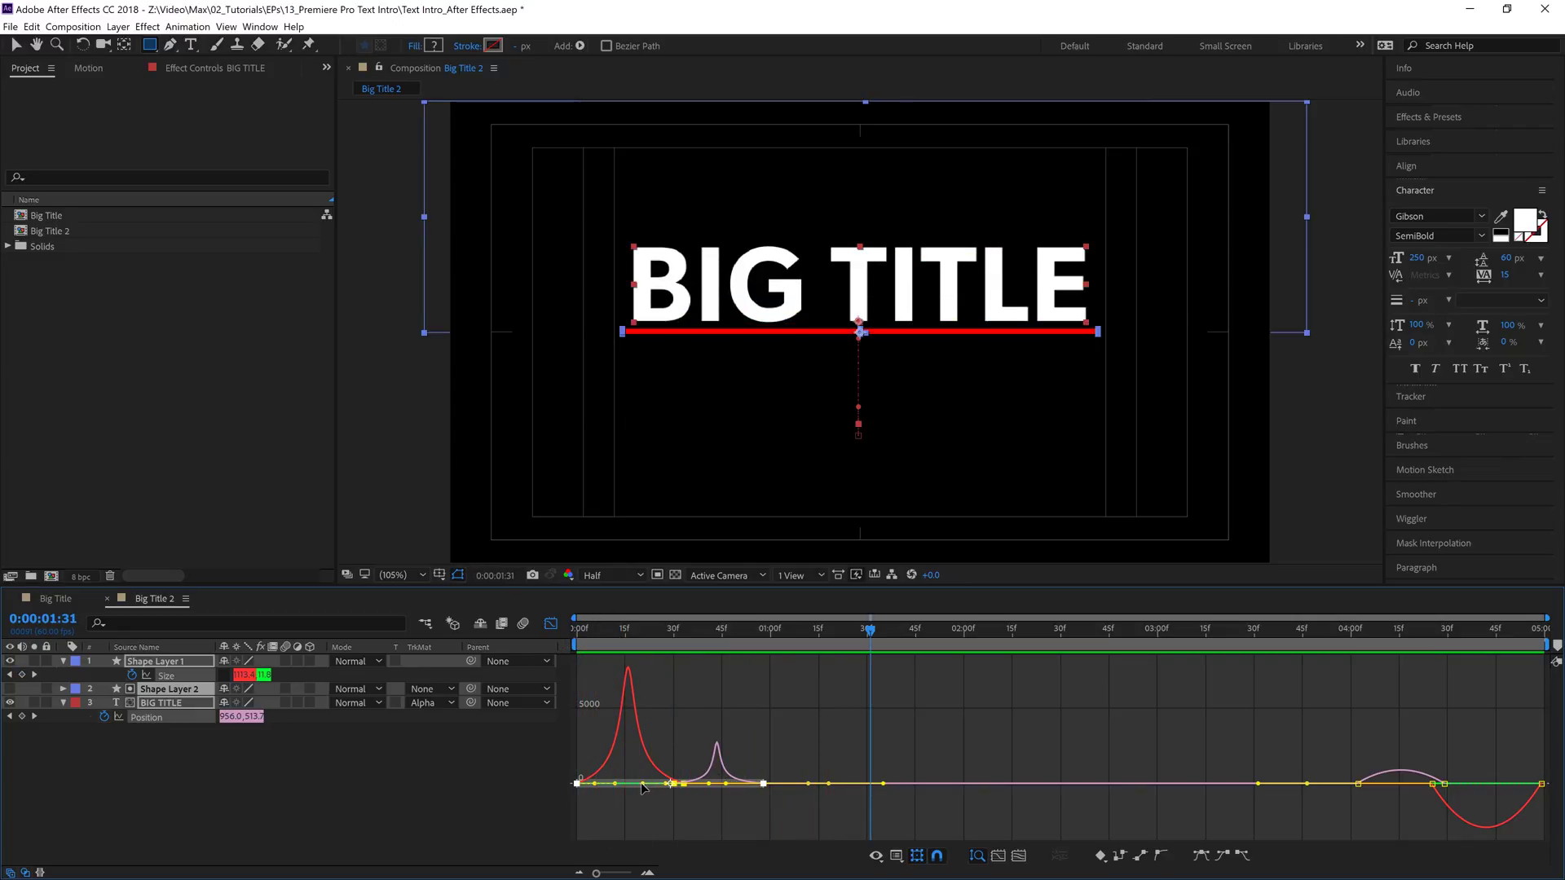
drag(644, 784, 649, 780)
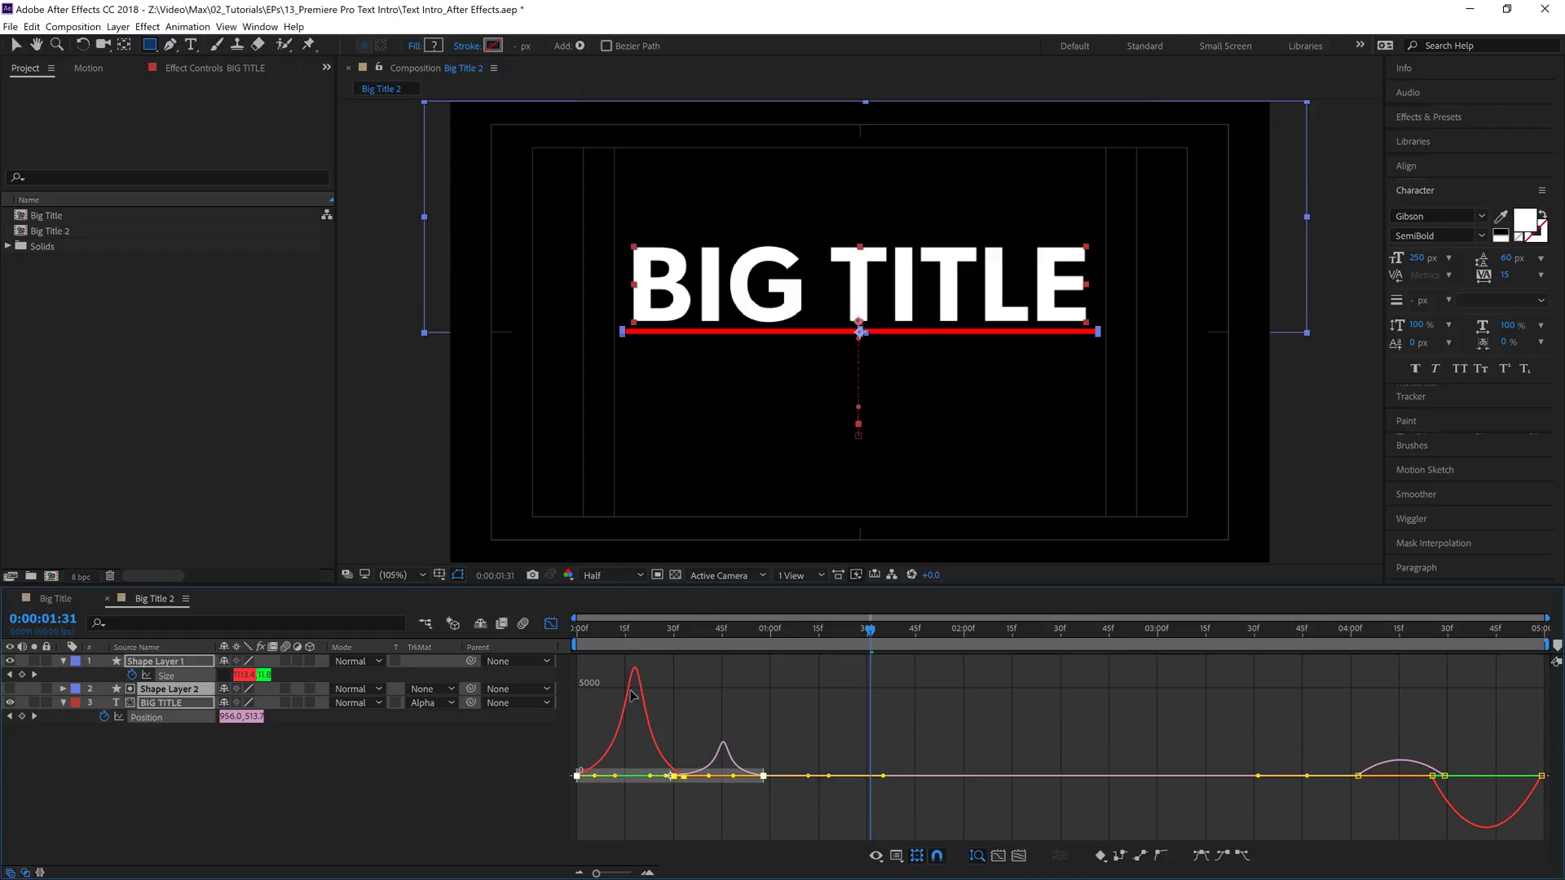
key(Home)
key(space)
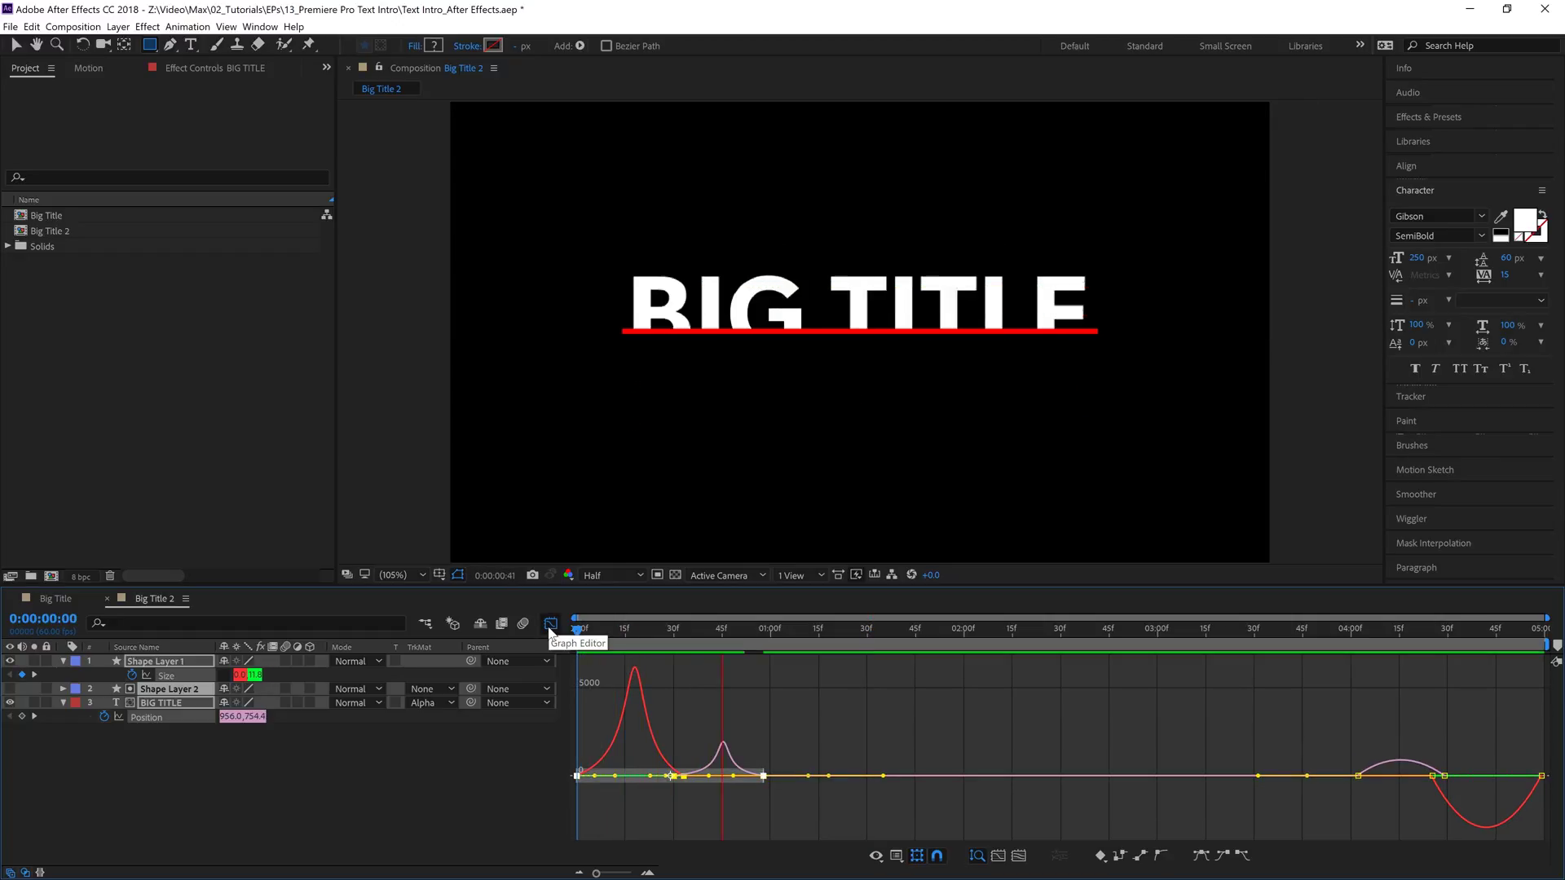
key(space)
Reshape the speed curves of the closing line and title keyframes into steep central peaks and preview the ending.
drag(1308, 717, 1548, 834)
drag(1370, 778, 1411, 766)
click(1318, 634)
key(space)
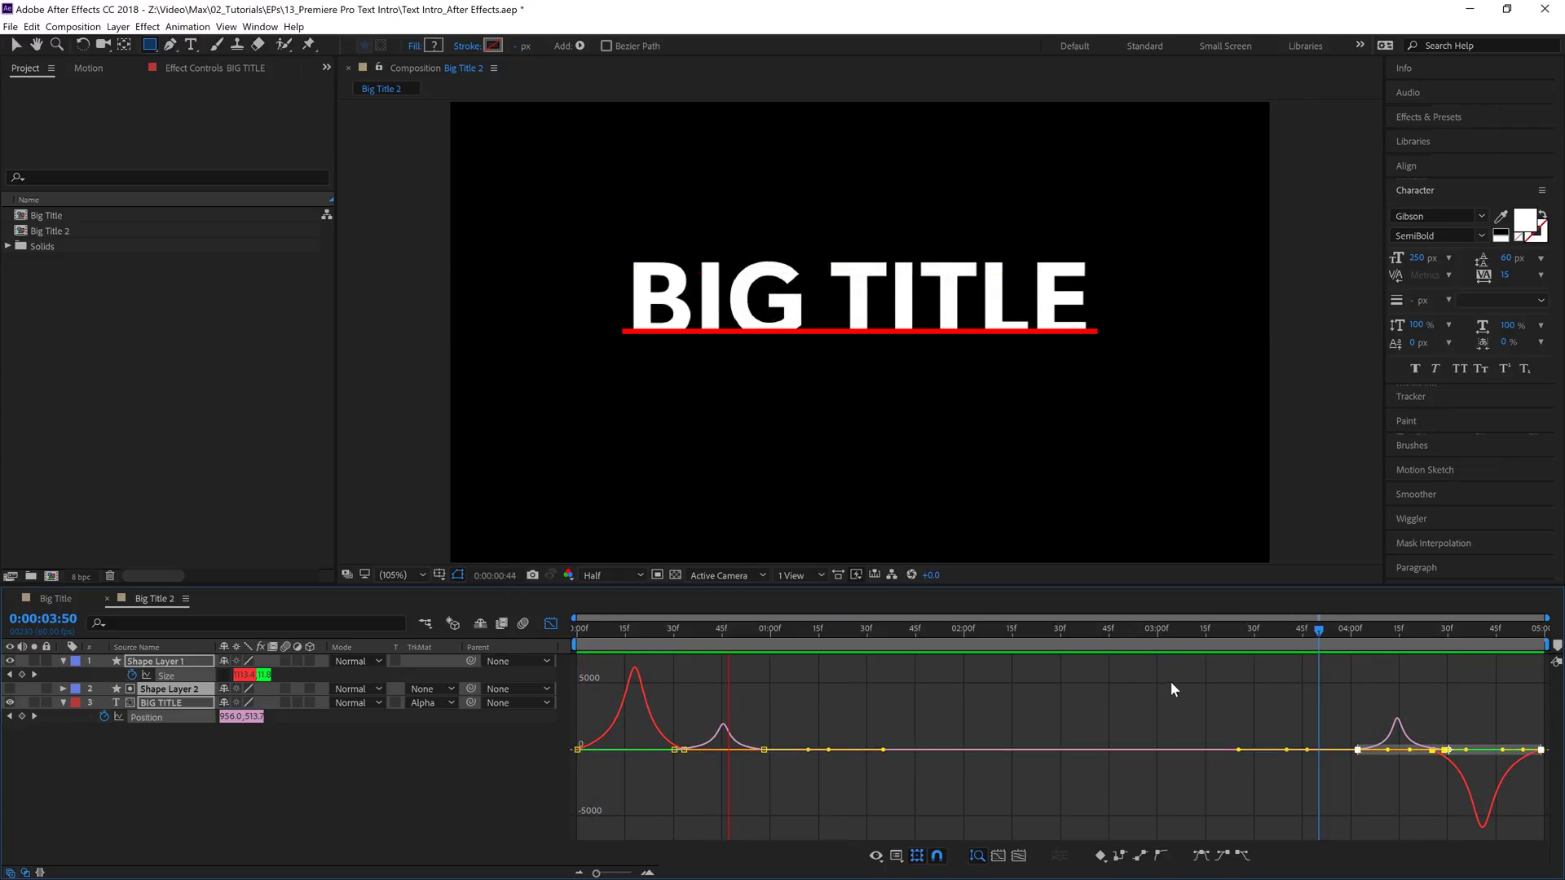
key(space)
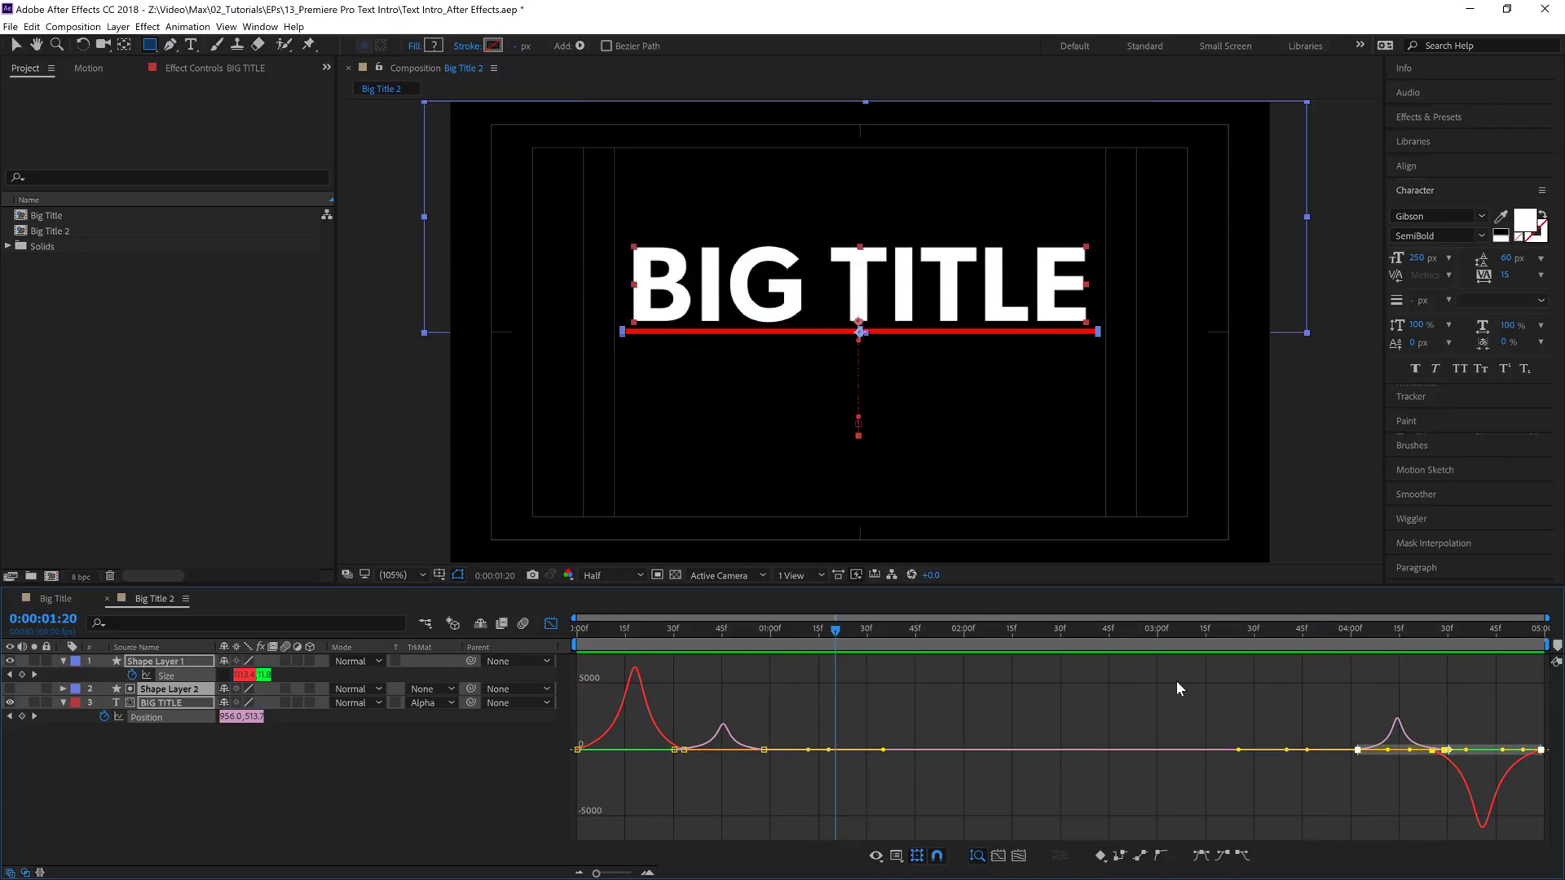
Leave the Graph Editor, move Shape Layer 1's last Size keyframe about one frame earlier and preview the whole animation.
click(552, 625)
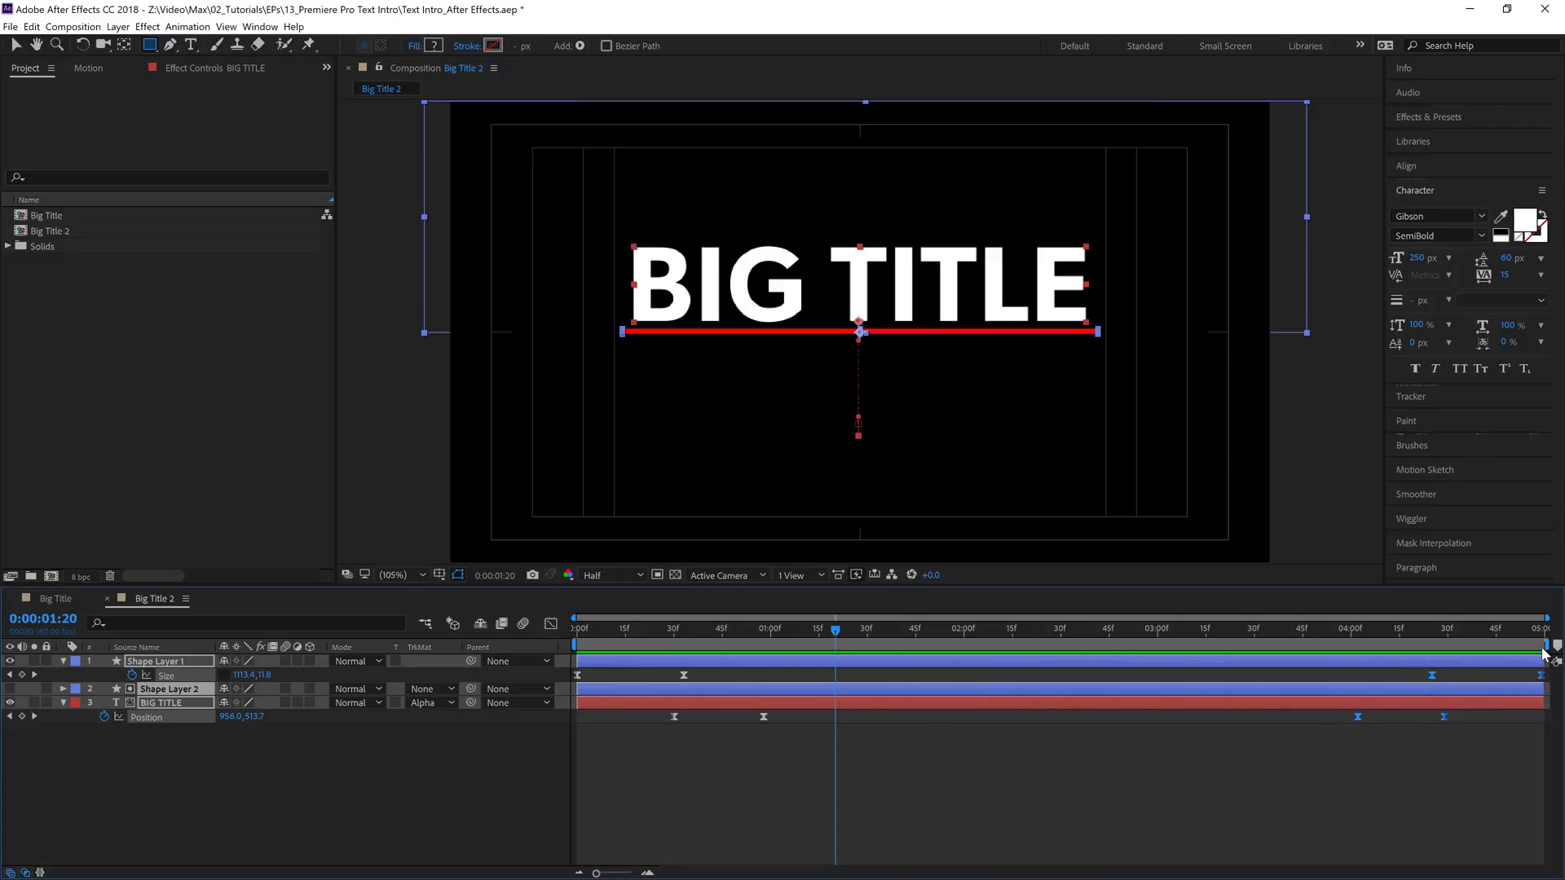
click(1526, 758)
drag(1540, 676, 1537, 680)
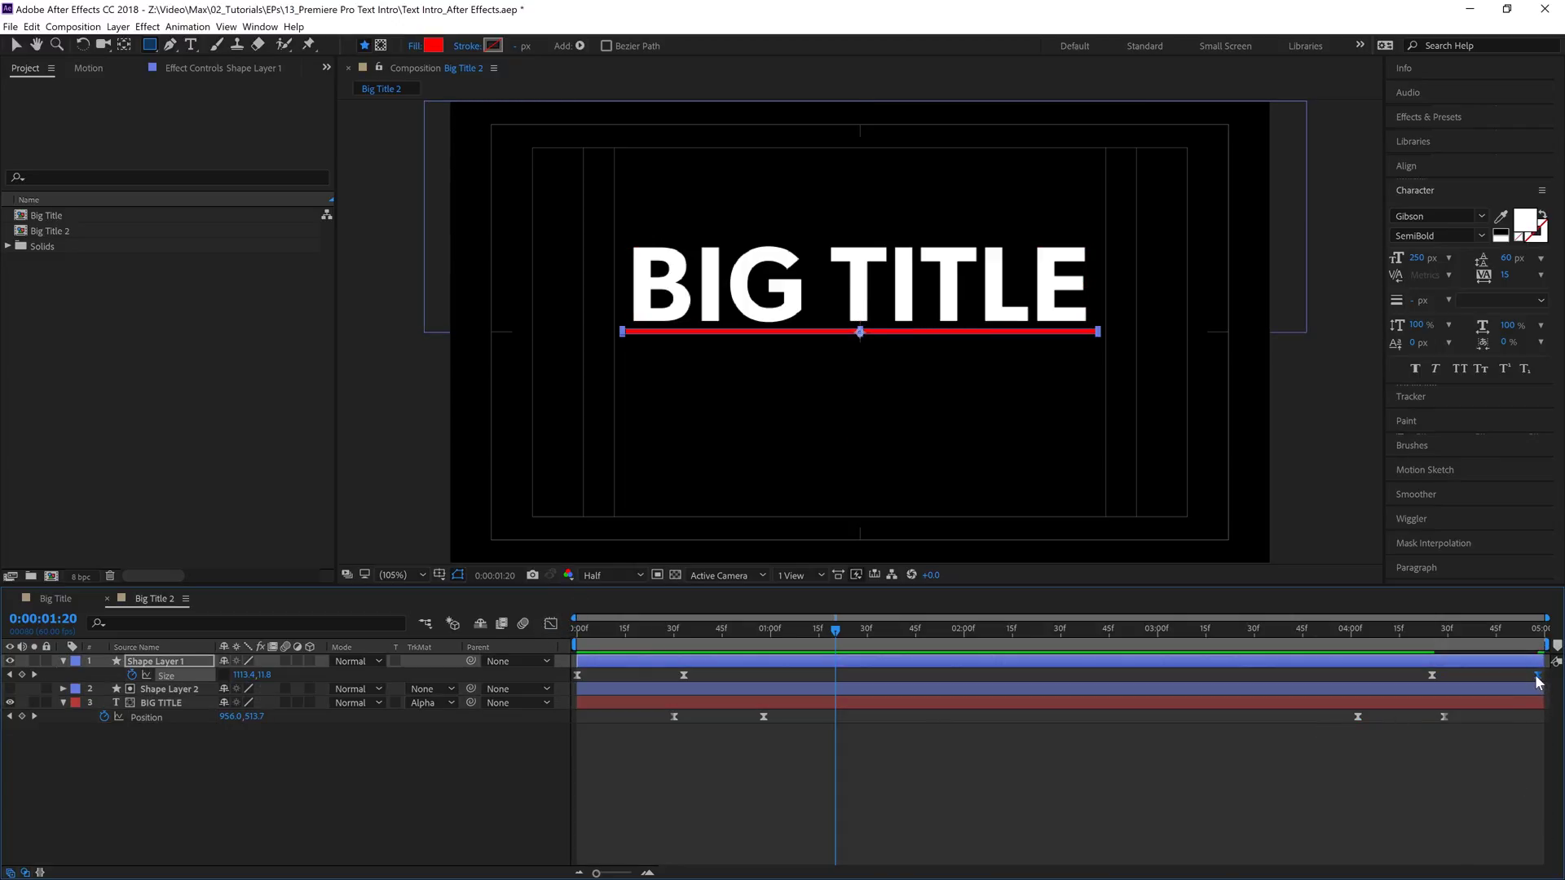
key(space)
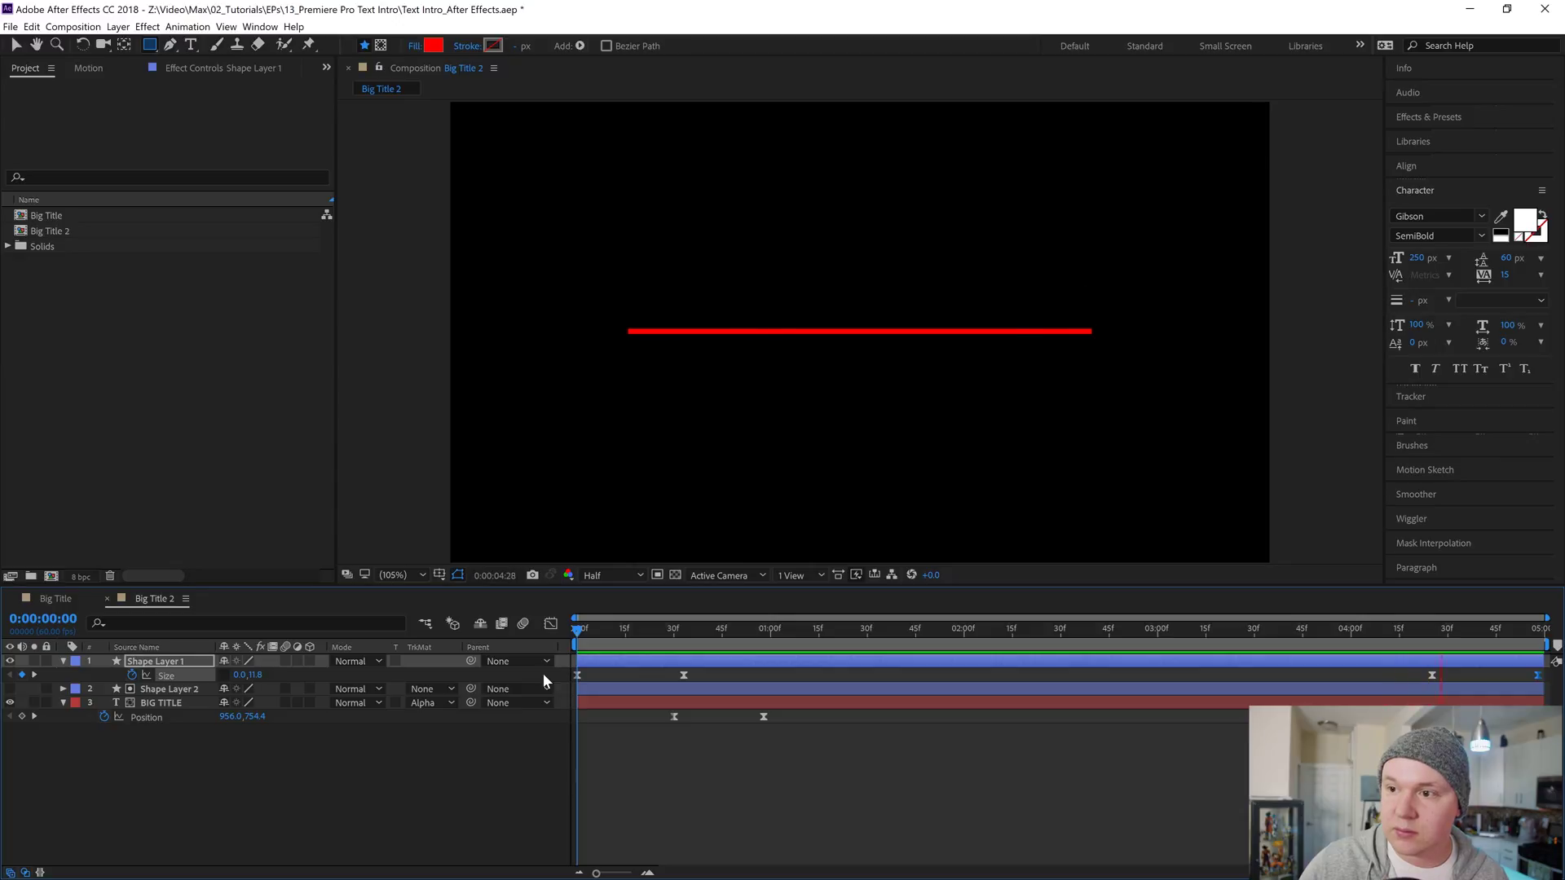
key(space)
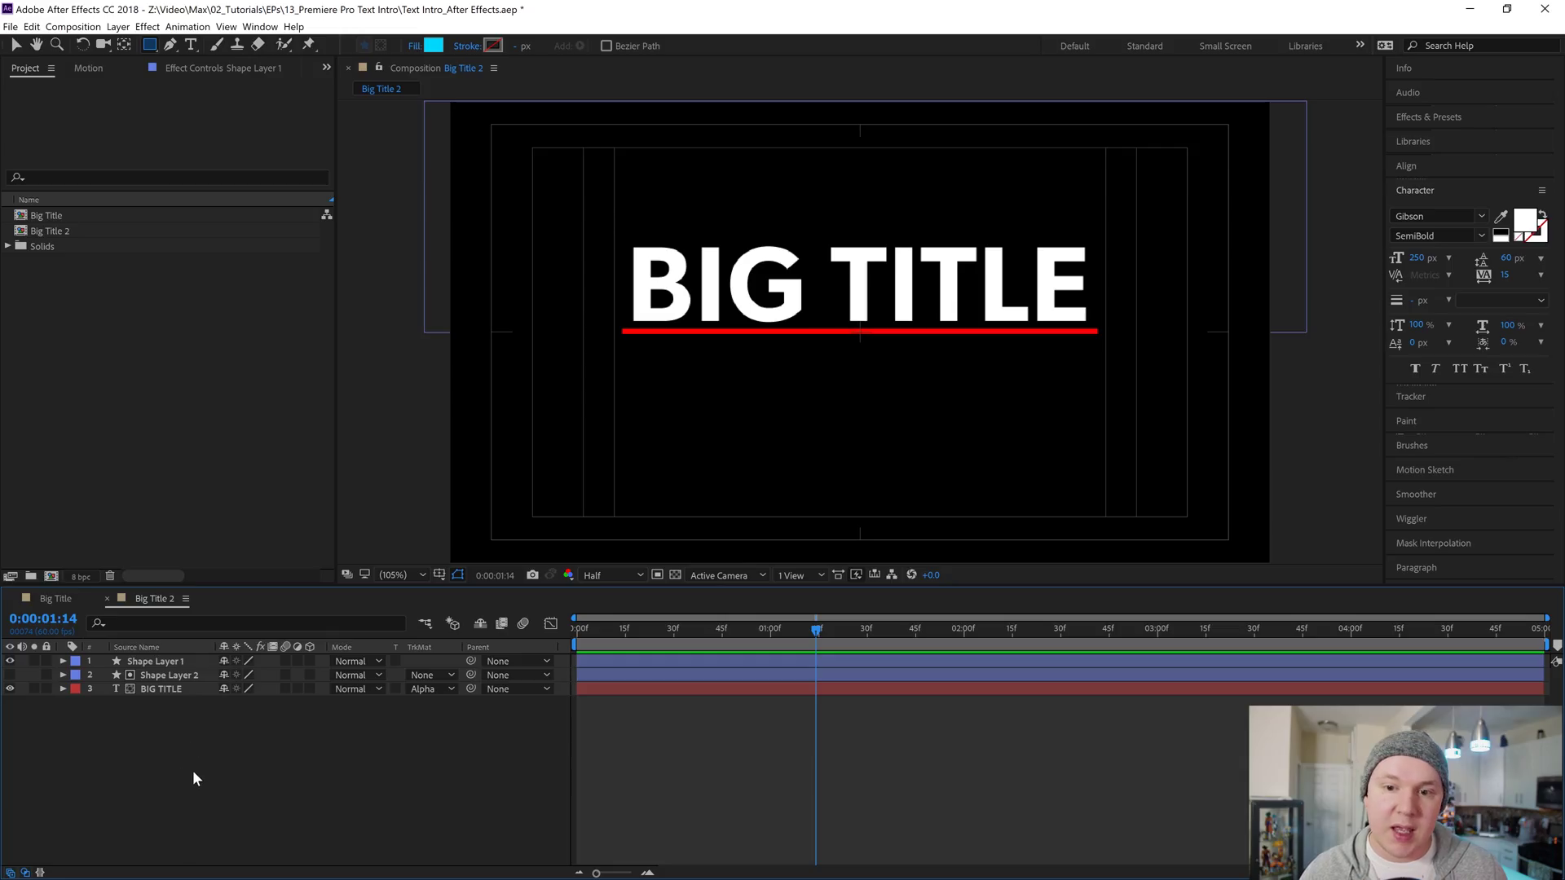
Add a new adjustment layer to the Big Title 2 composition and rename it Control.
right_click(143, 745)
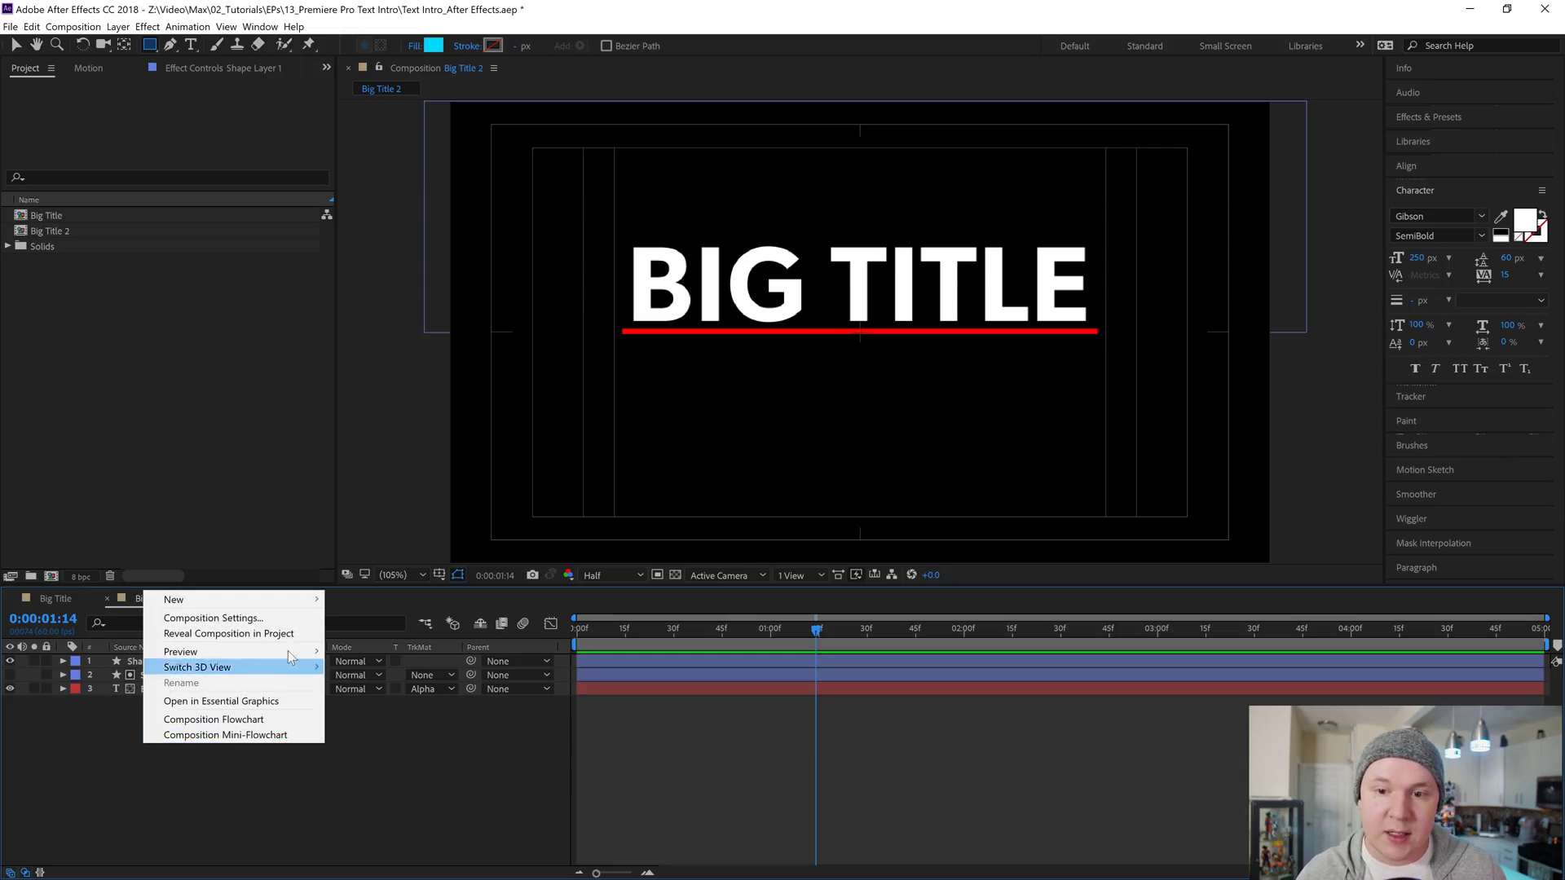
mouse_move(278, 599)
click(406, 712)
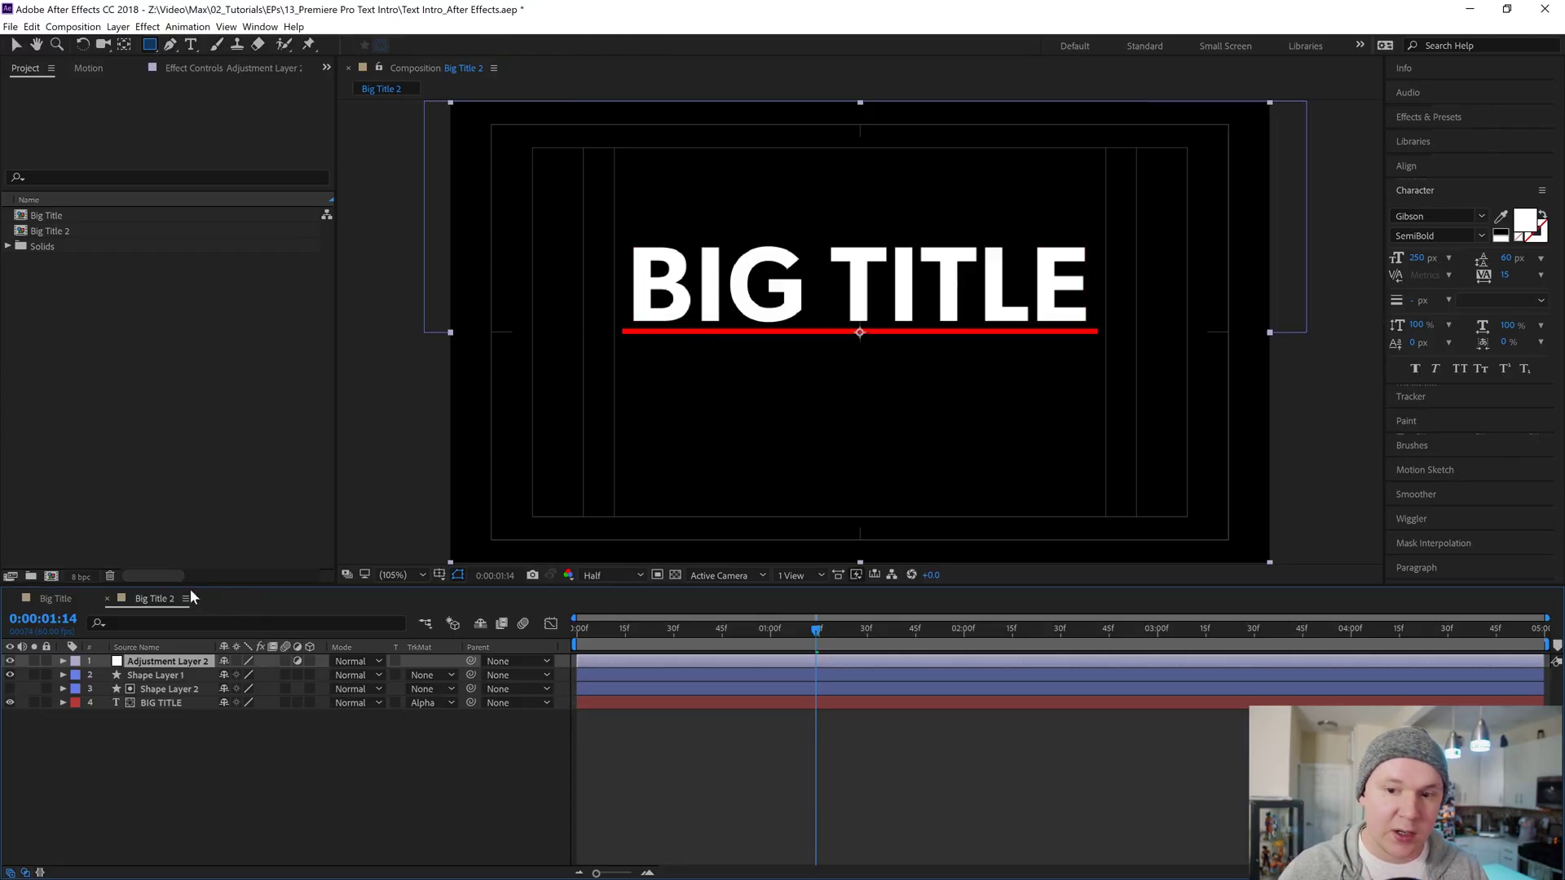
key(Return)
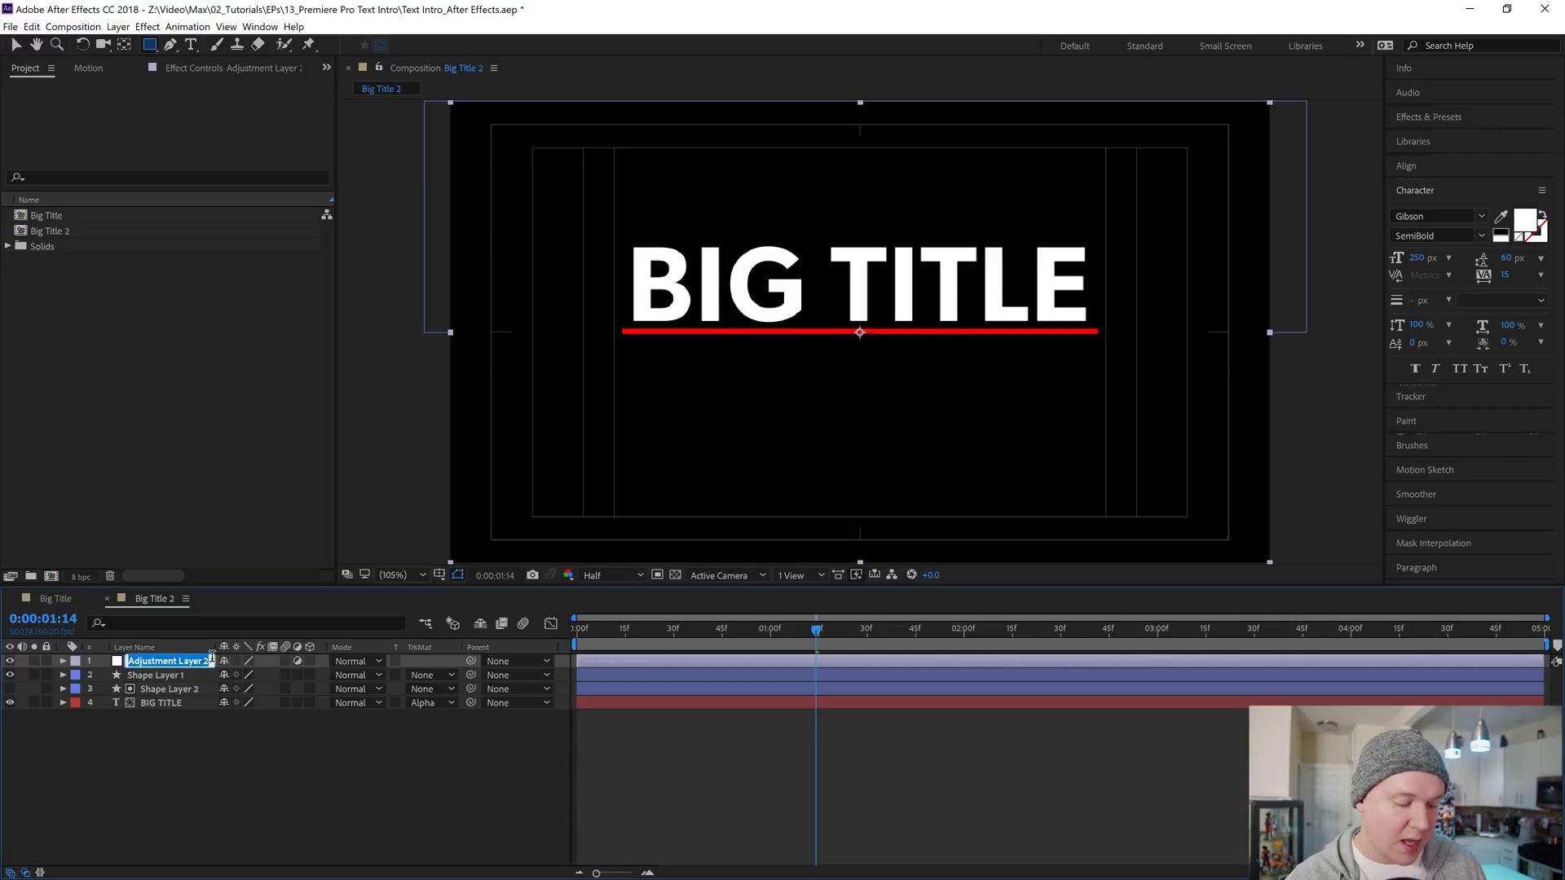
text(Control)
key(Return)
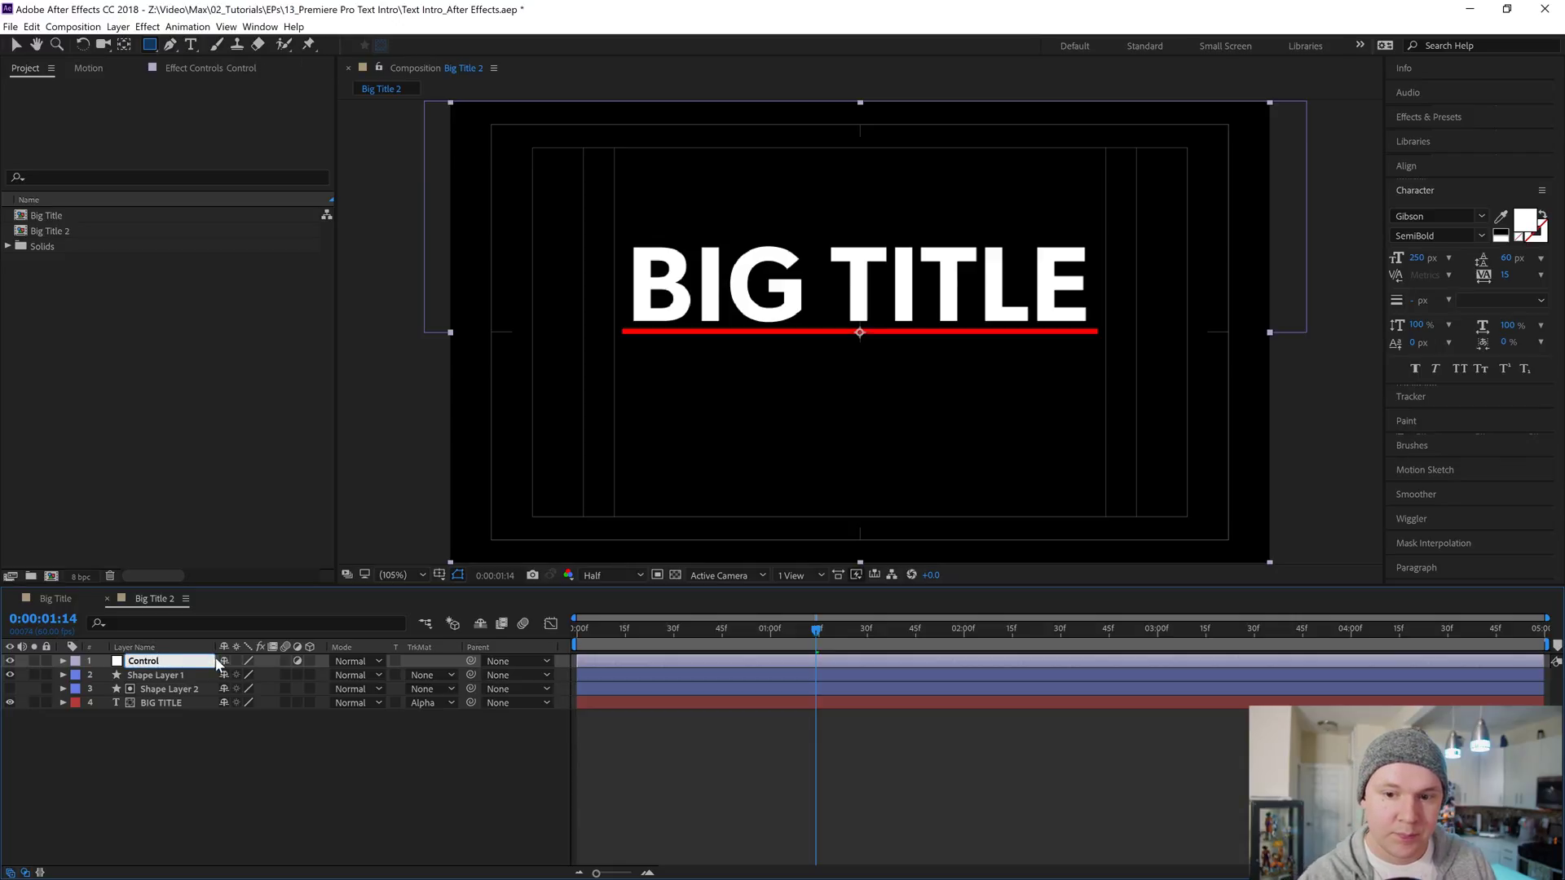
key(ctrl+shift+a)
Show the Control layer's effect controls and add two Color Control expression effects to it.
click(260, 27)
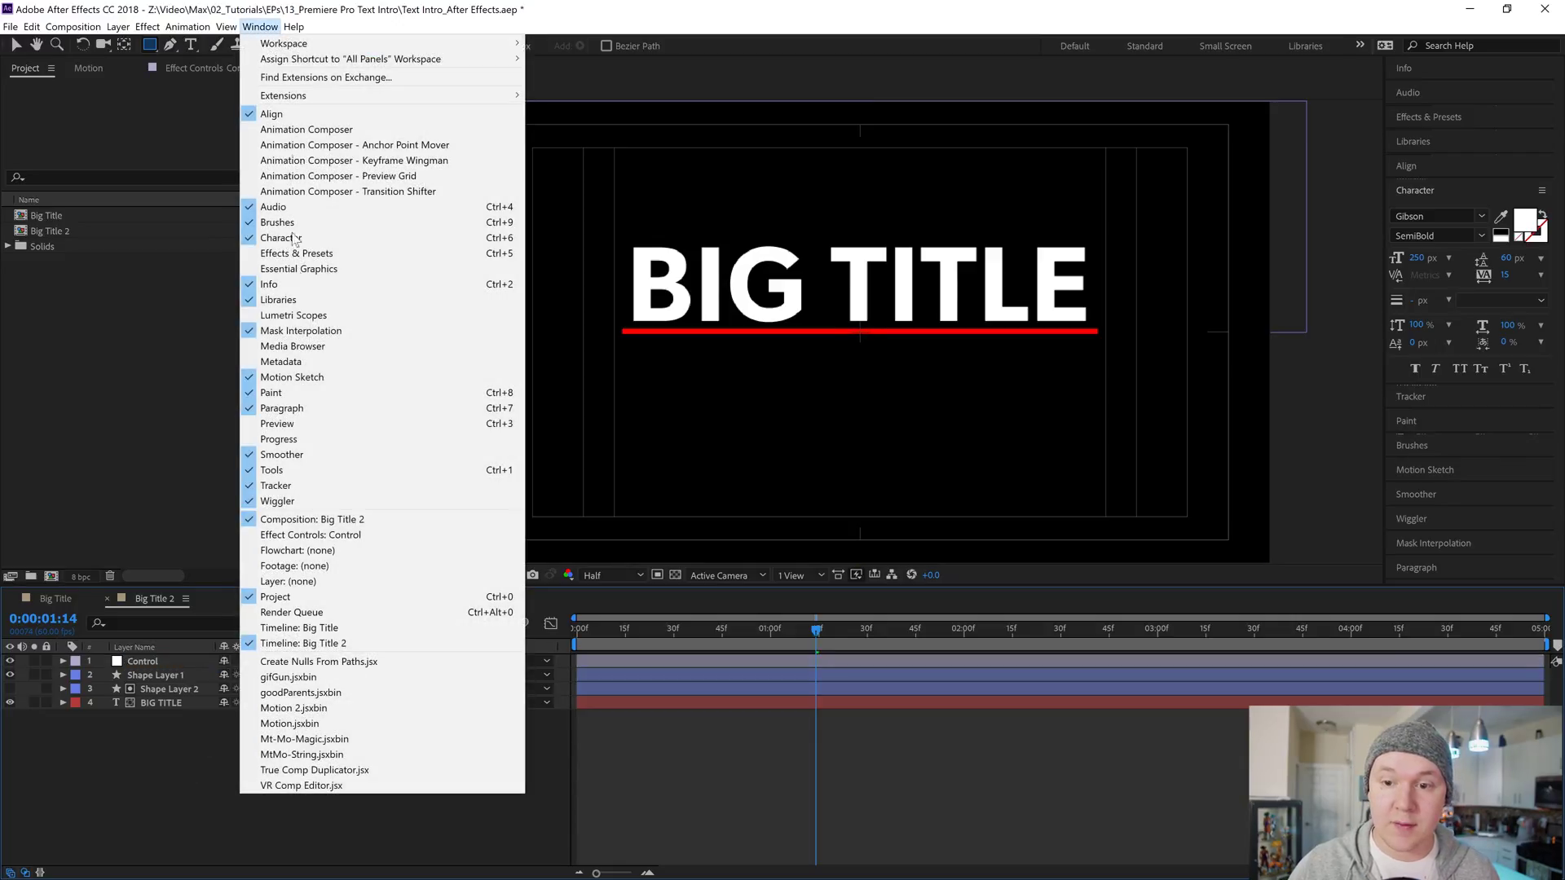
click(305, 536)
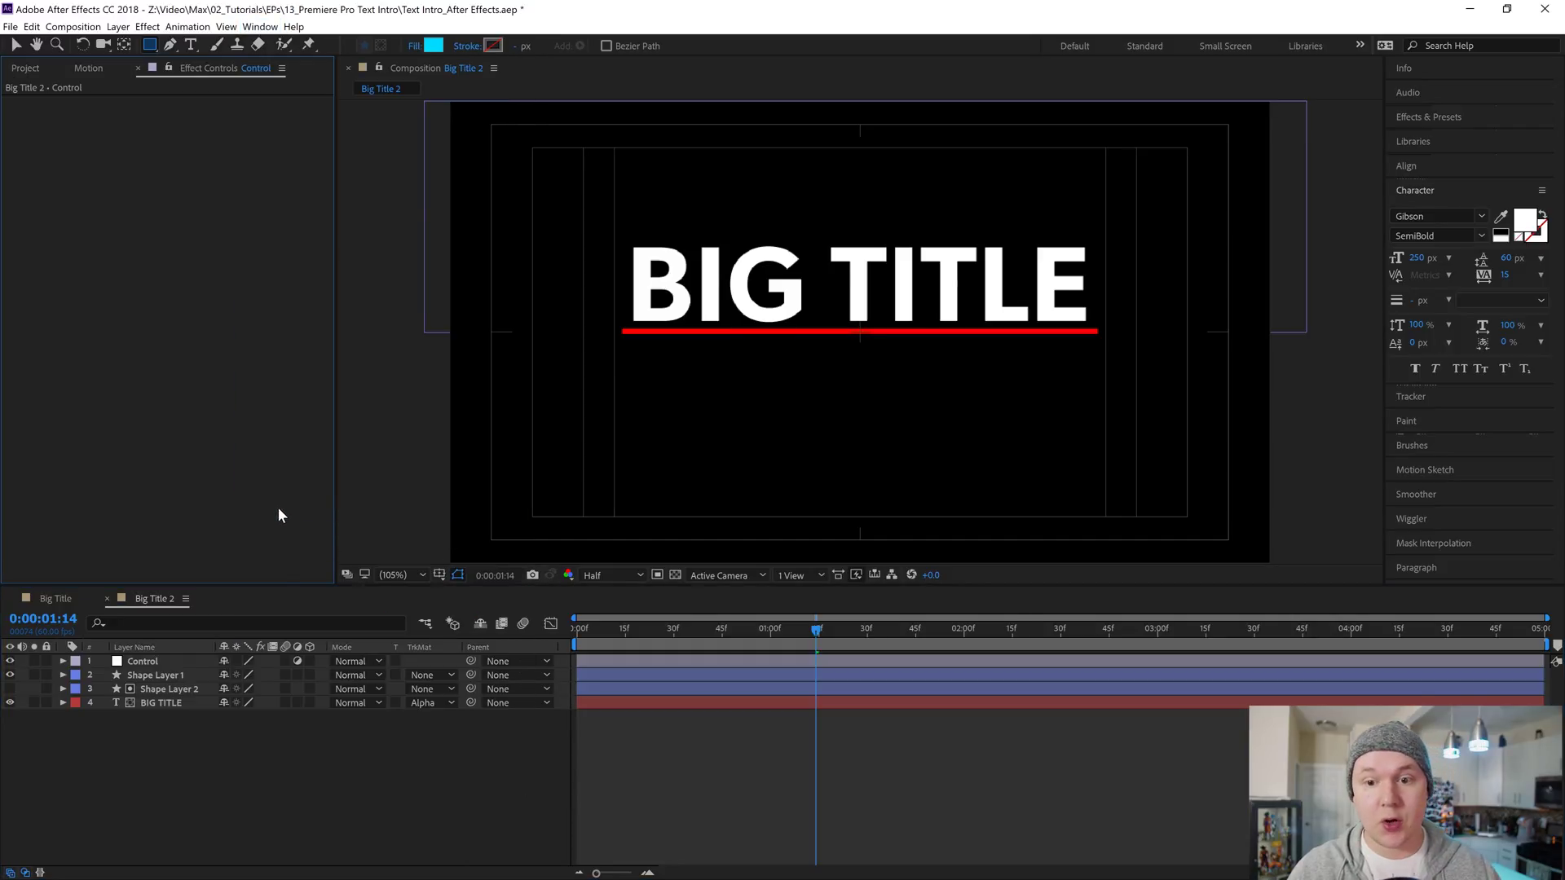
click(150, 662)
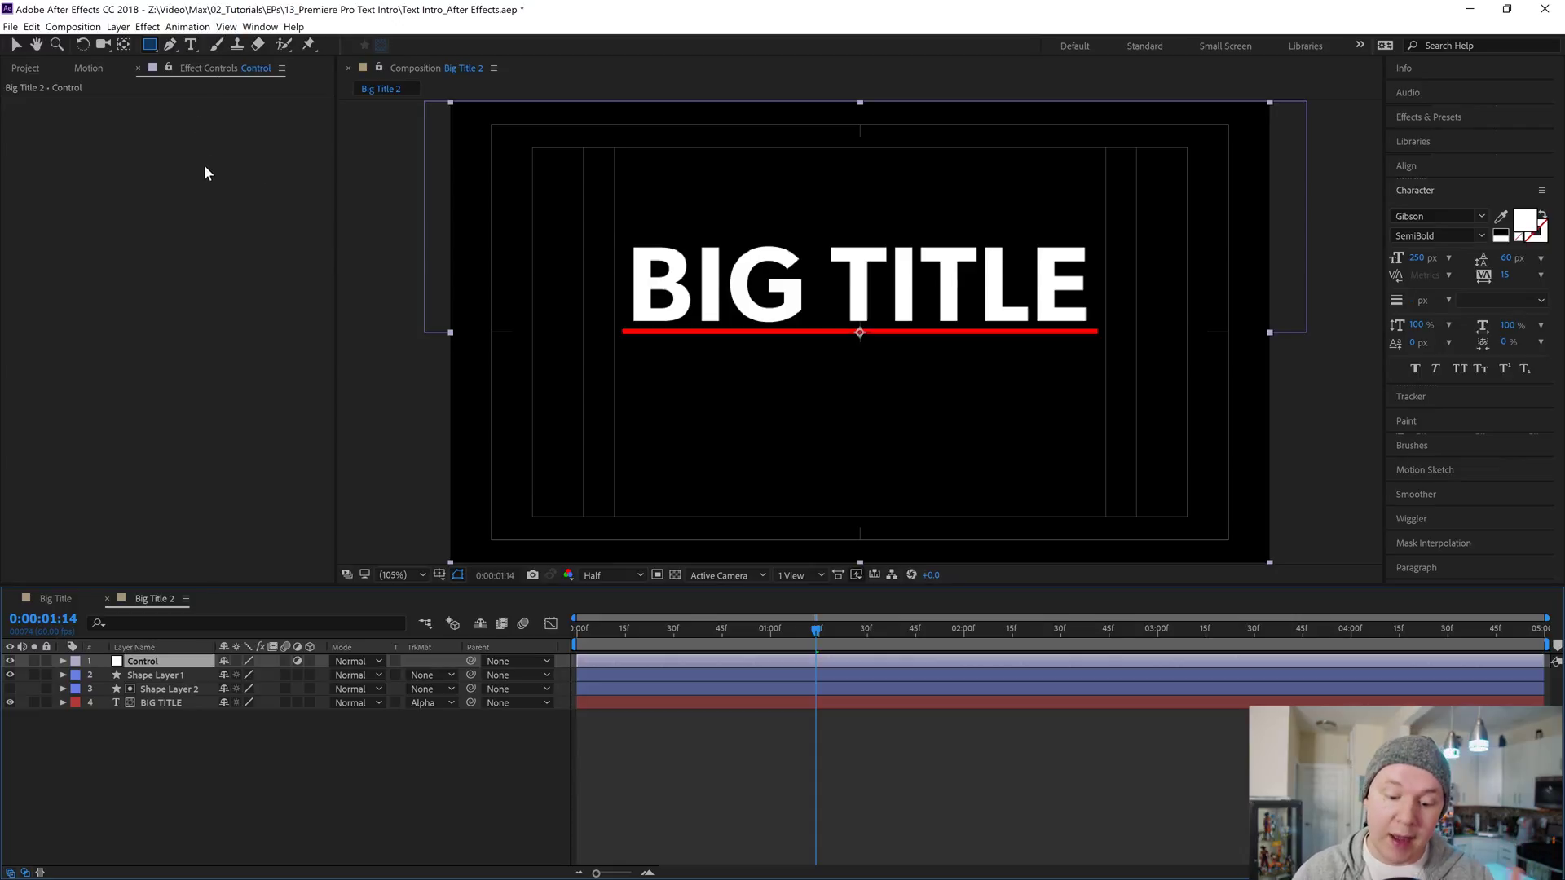
right_click(175, 186)
mouse_move(310, 359)
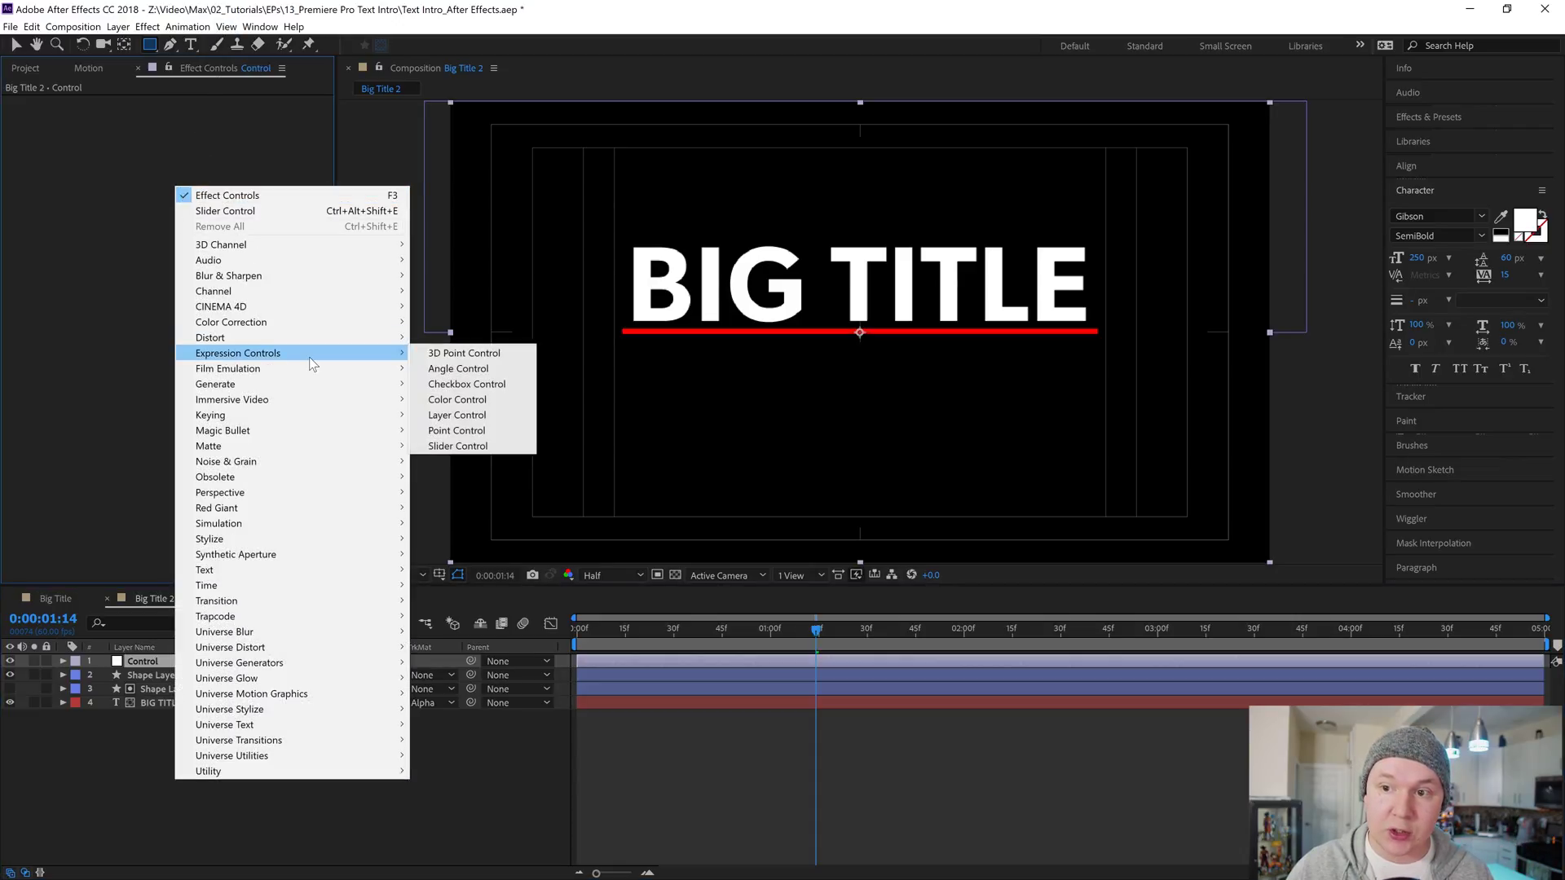
click(457, 400)
right_click(169, 240)
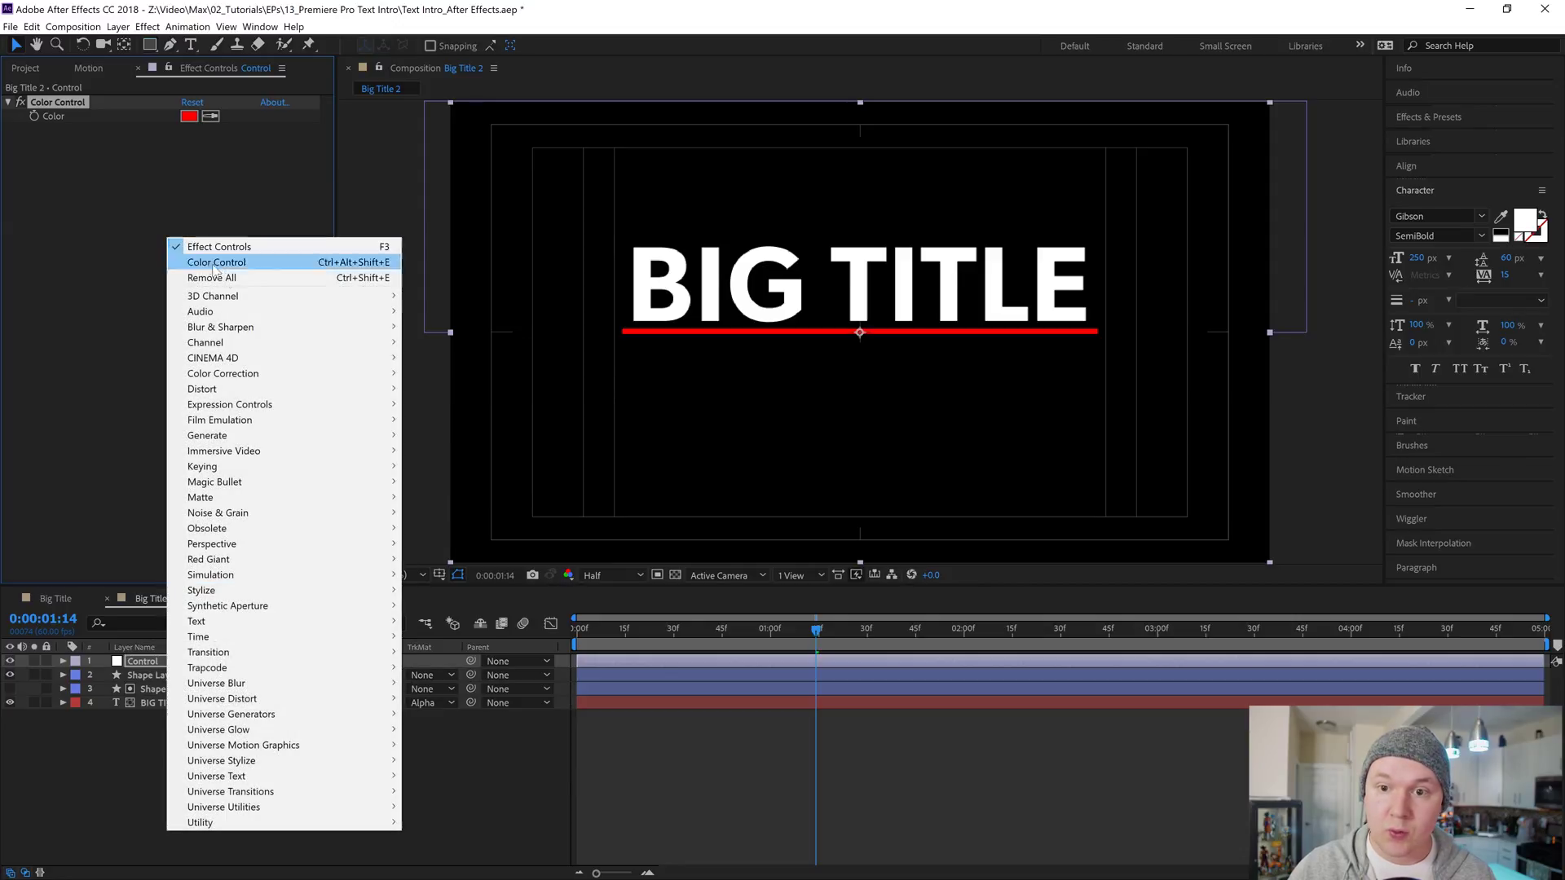
mouse_move(309, 400)
click(457, 451)
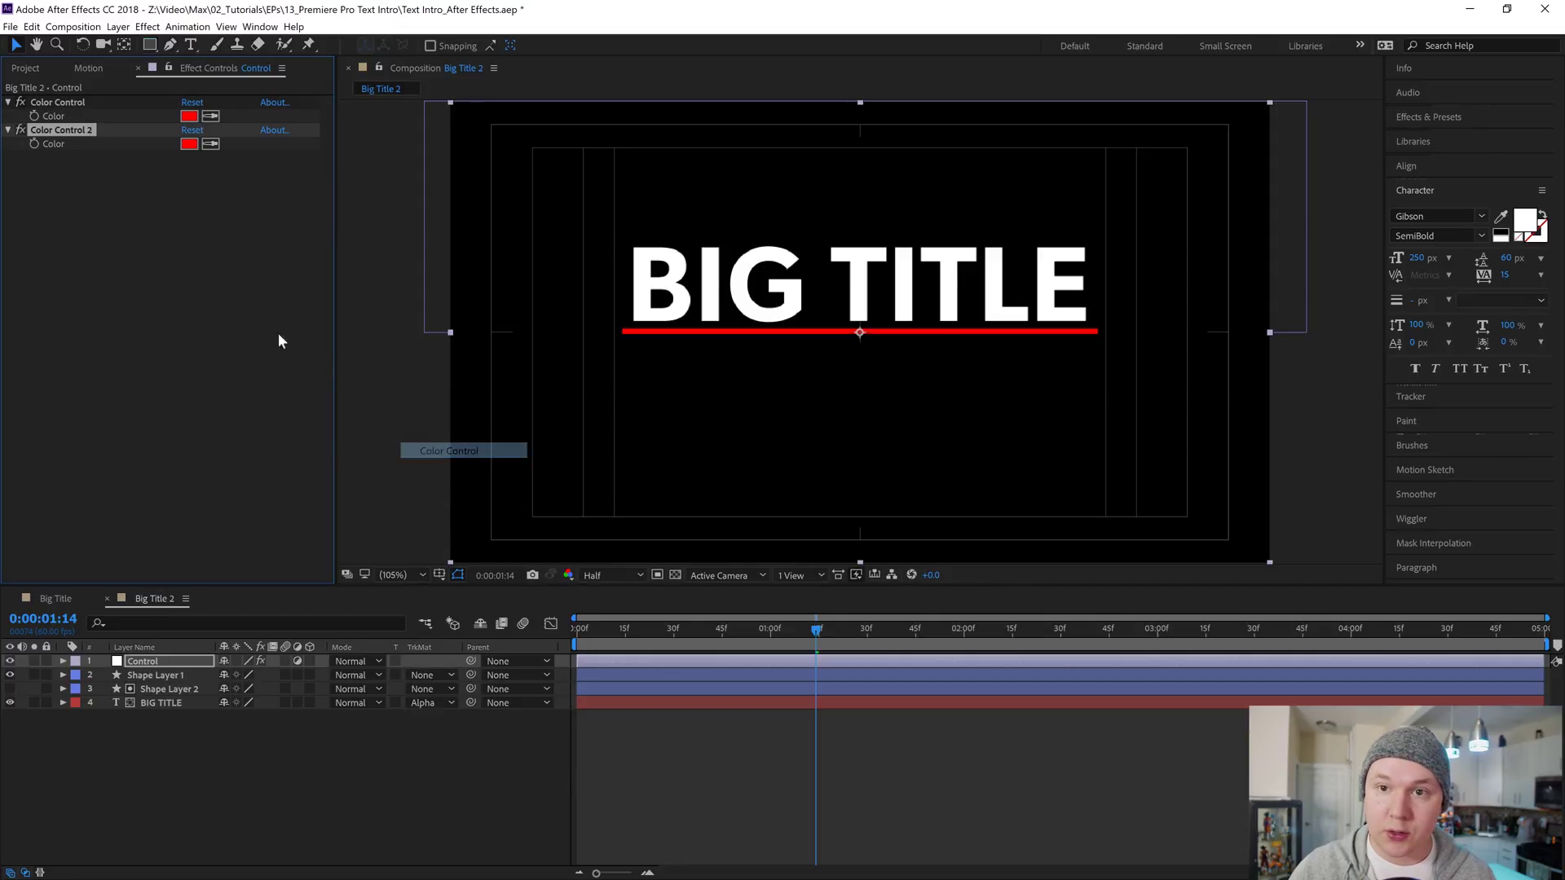
Add a Slider Control expression effect to the Control layer.
right_click(172, 334)
mouse_move(359, 454)
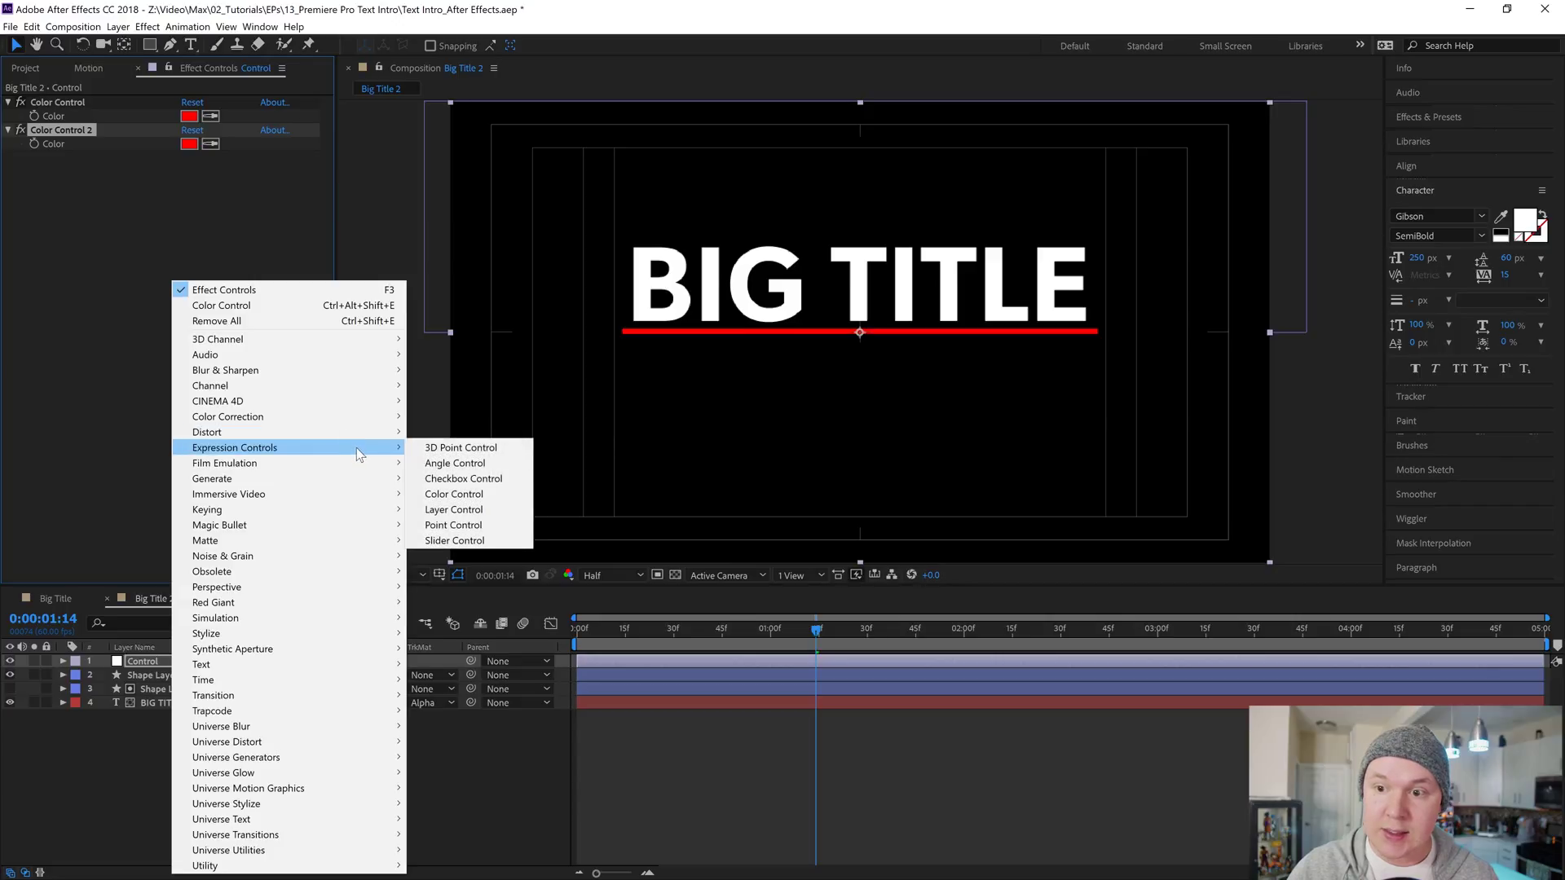
click(455, 540)
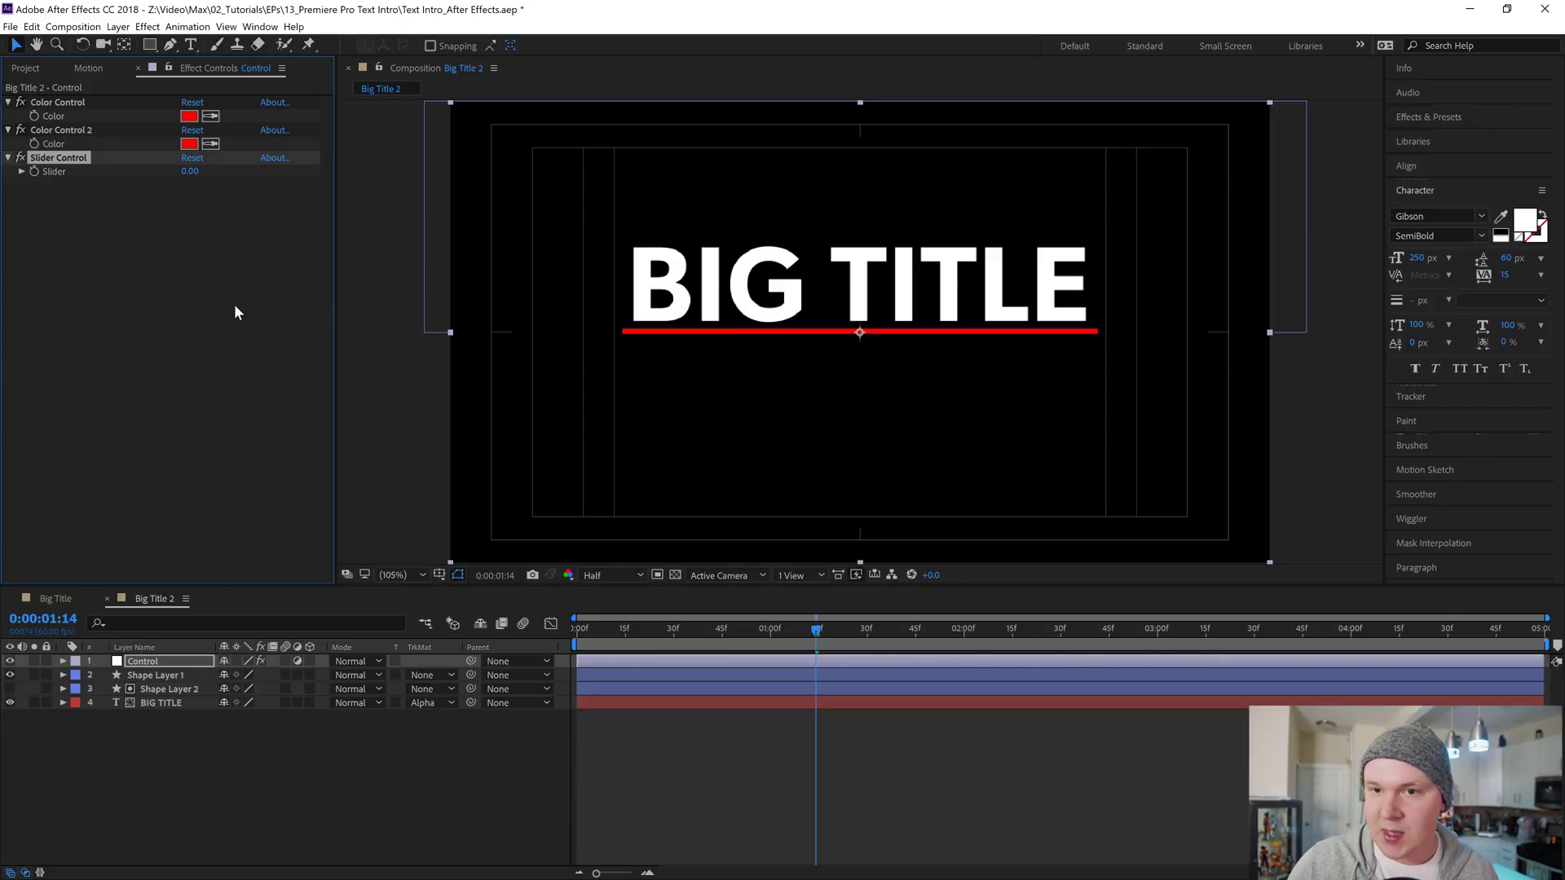
click(218, 277)
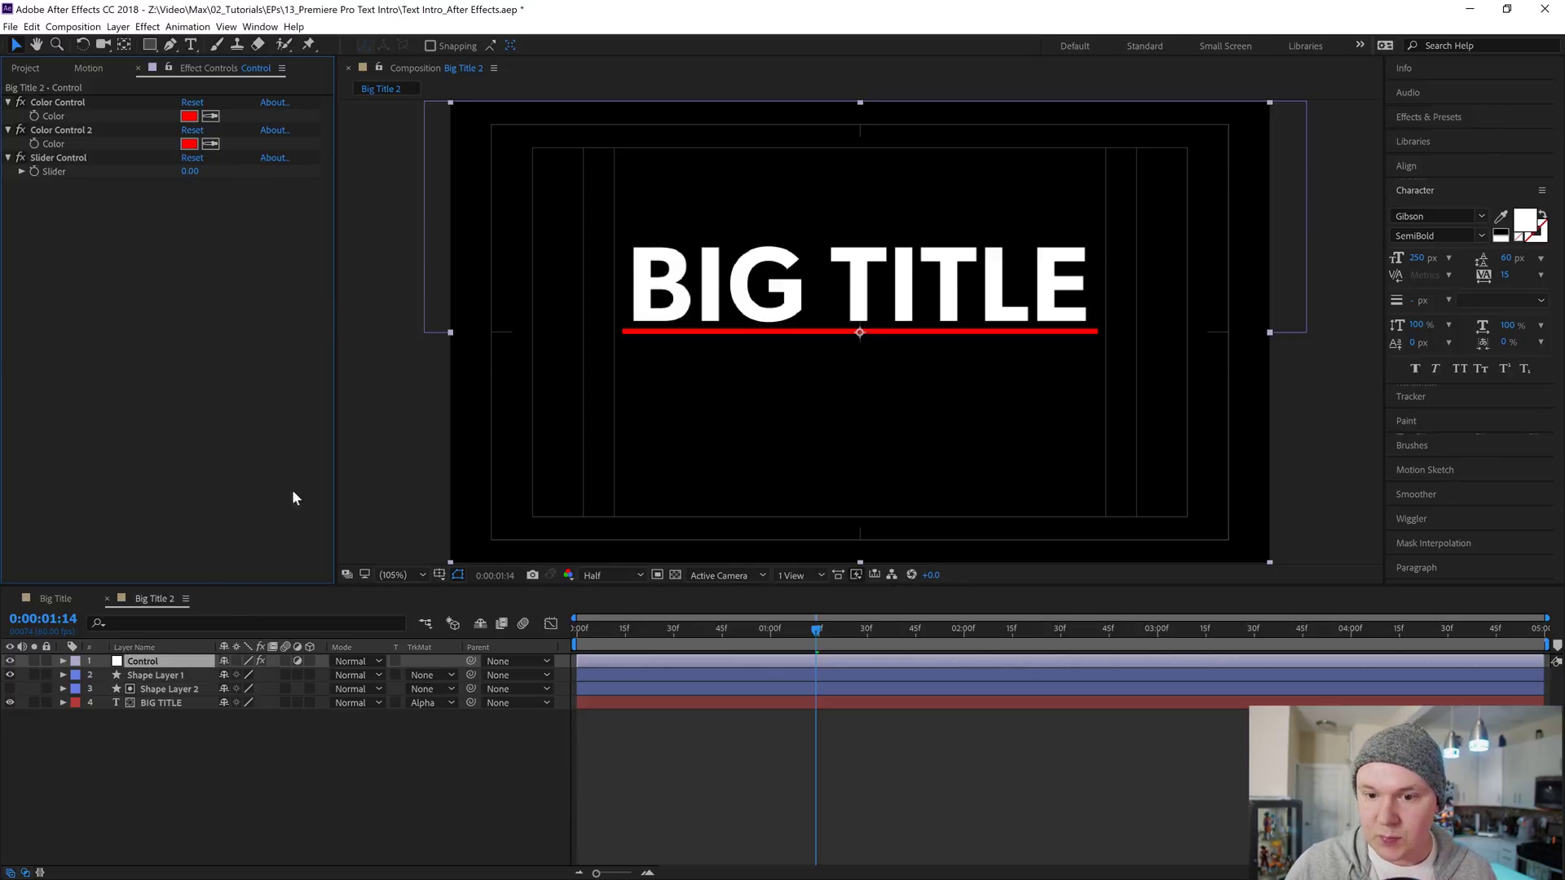
Expand Shape Layer 1's contents to reveal the Color property of Rectangle 1's Fill 1.
click(160, 675)
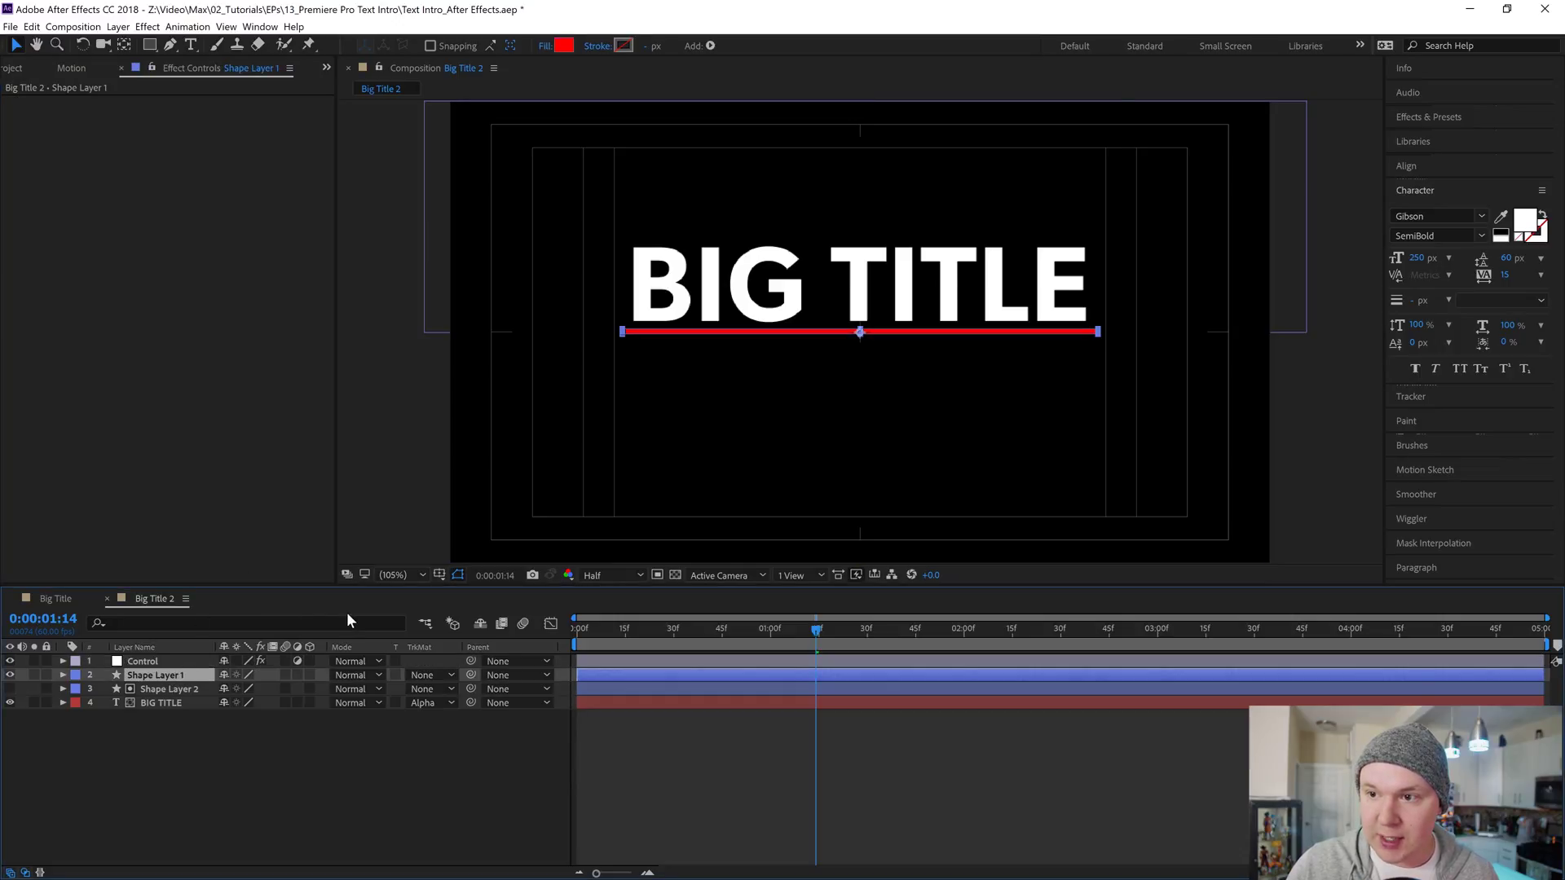
click(62, 674)
click(91, 703)
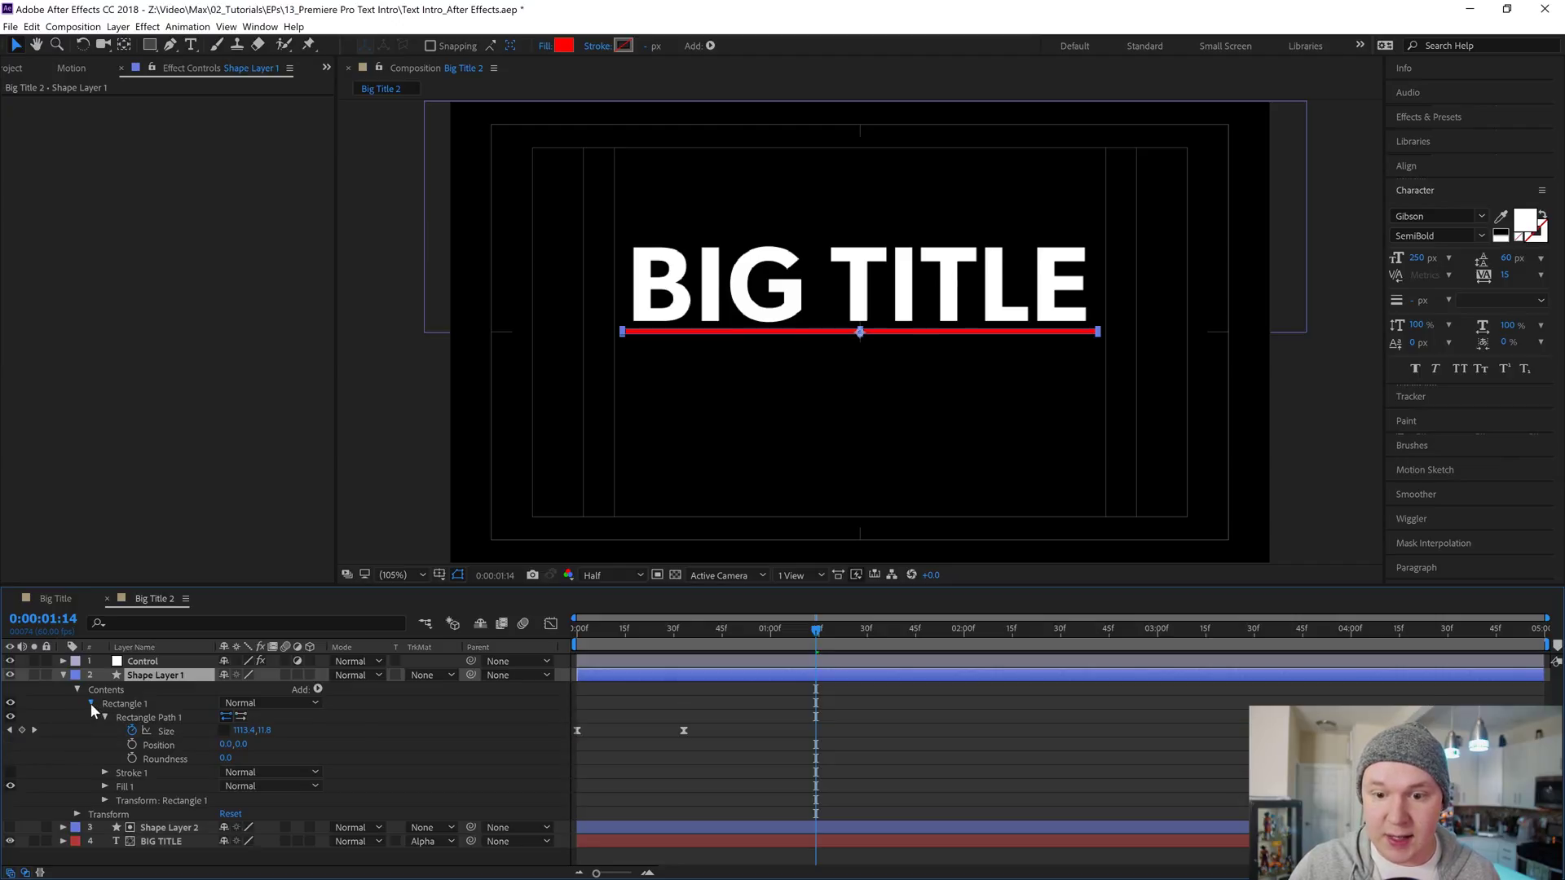
click(92, 703)
click(91, 703)
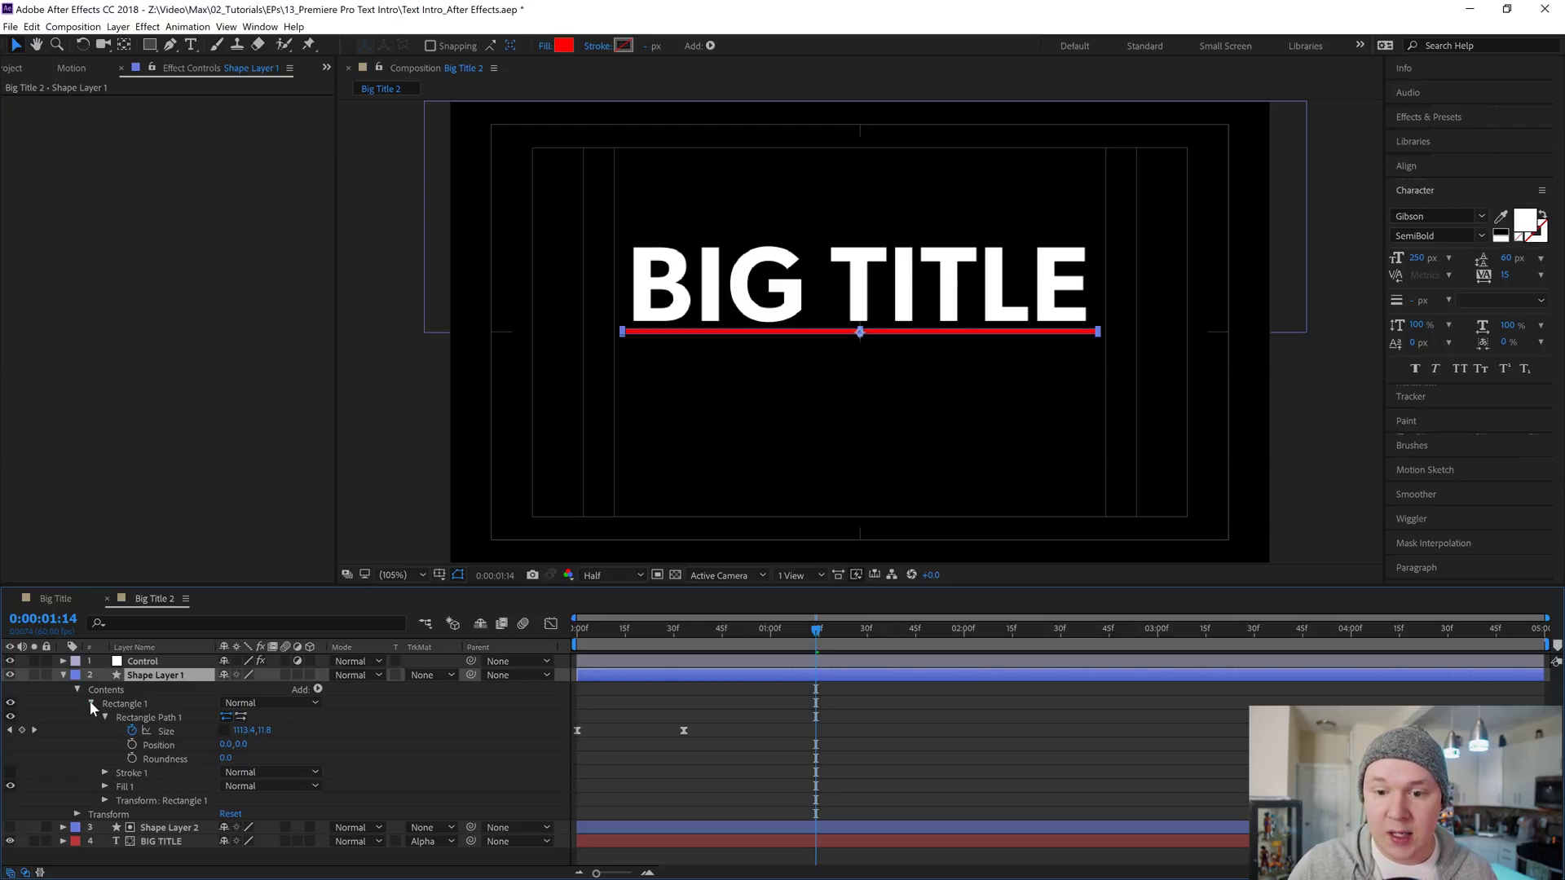
click(104, 787)
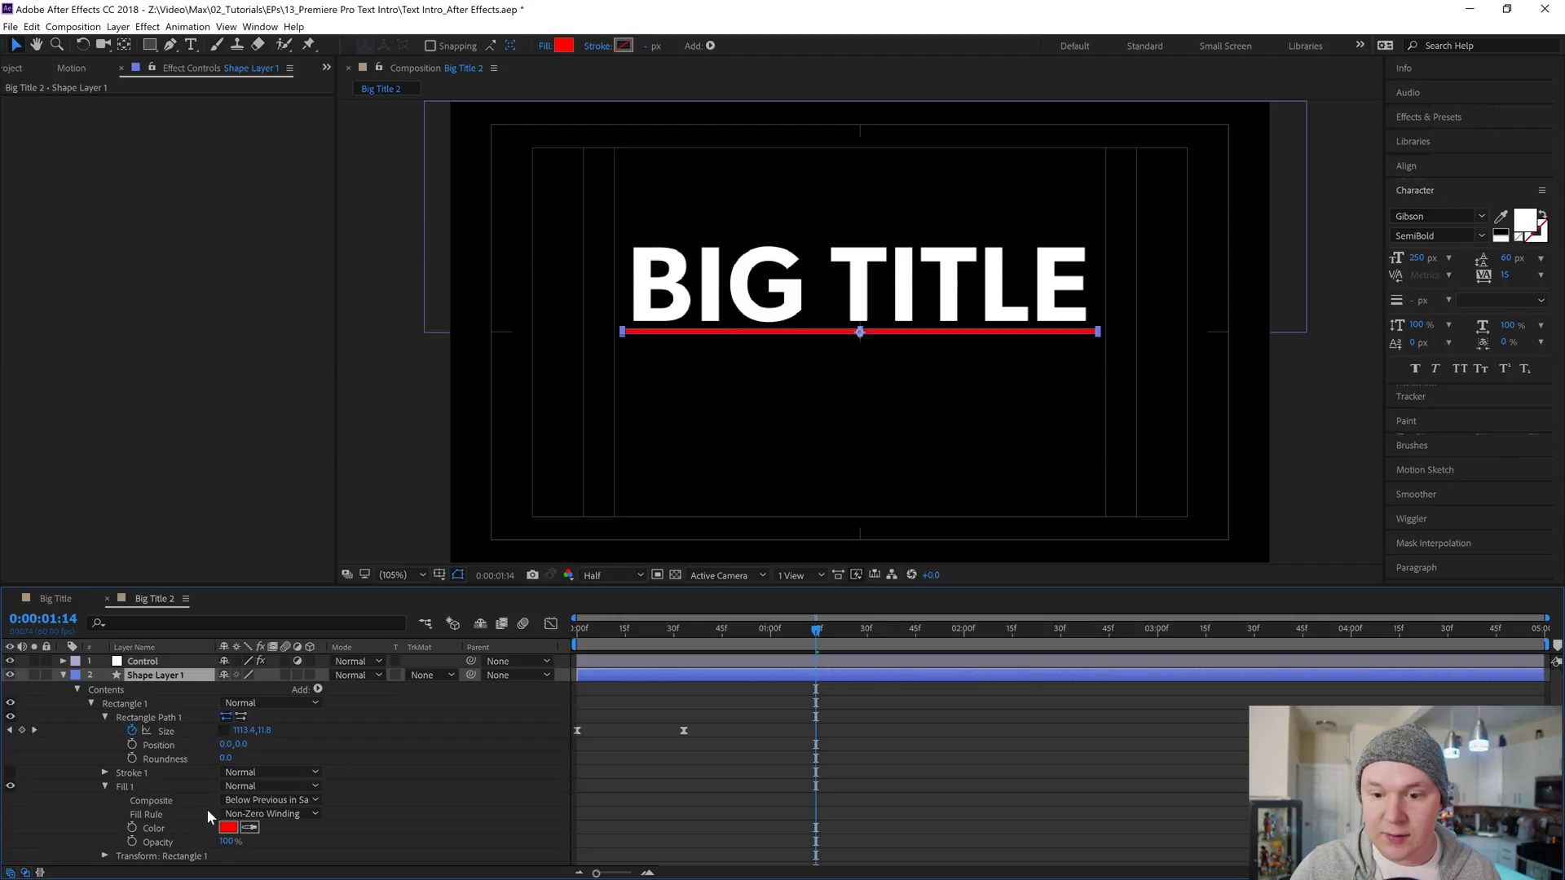
Set the color of the Control layer's first Color Control to bright cyan (00EAFF).
click(144, 662)
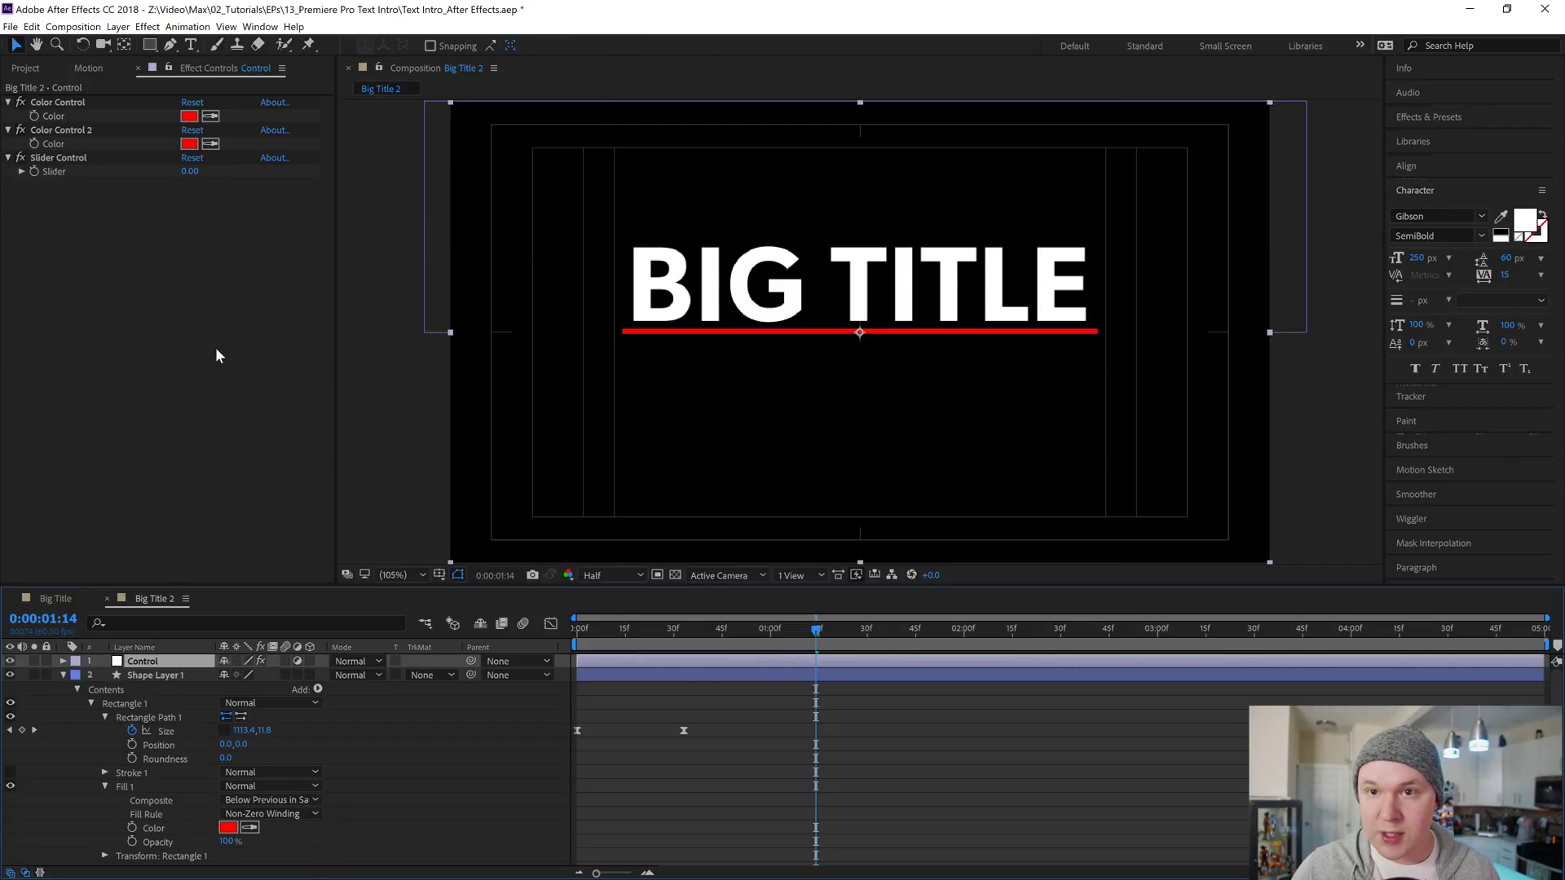
click(190, 115)
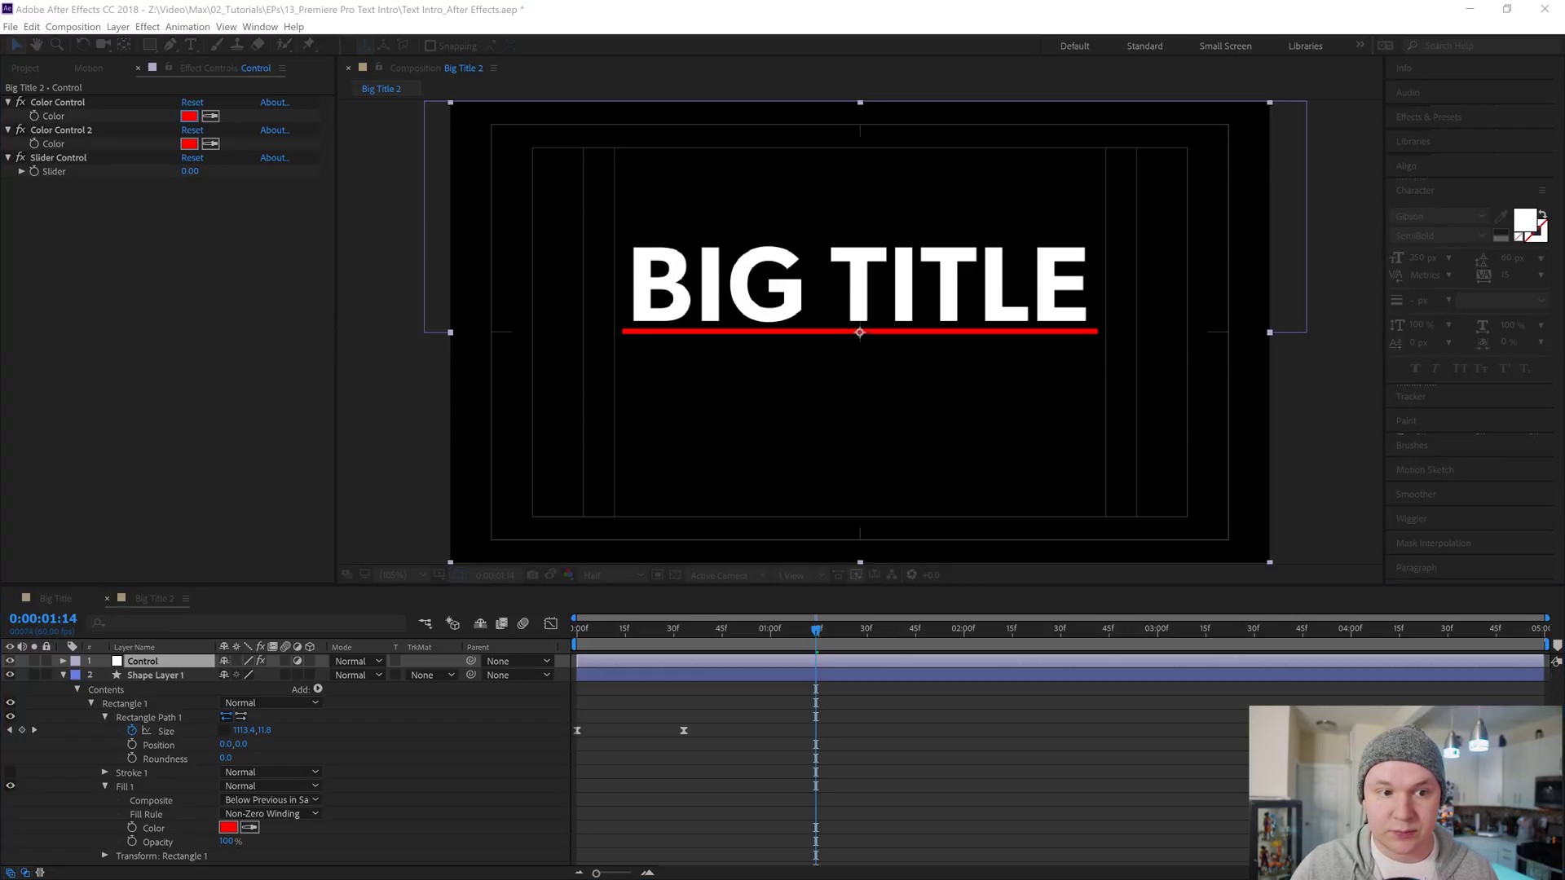
drag(903, 253, 803, 189)
drag(728, 381, 724, 317)
click(856, 219)
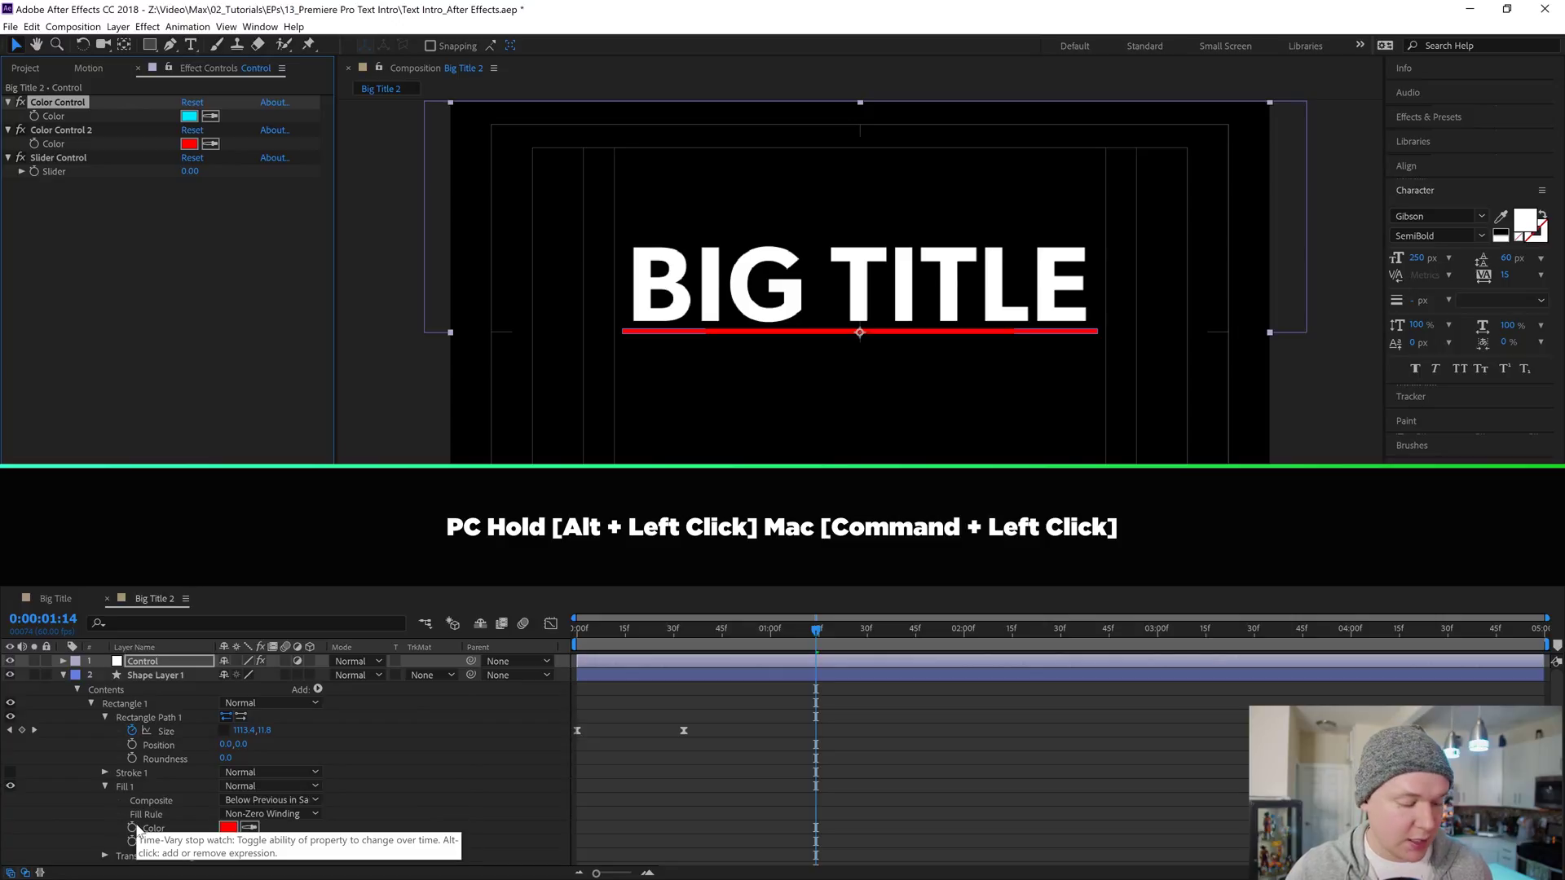
Add an expression to Shape Layer 1's Fill 1 Color linking it to the Control layer's first Color Control, and collapse the layer.
alt+click(132, 829)
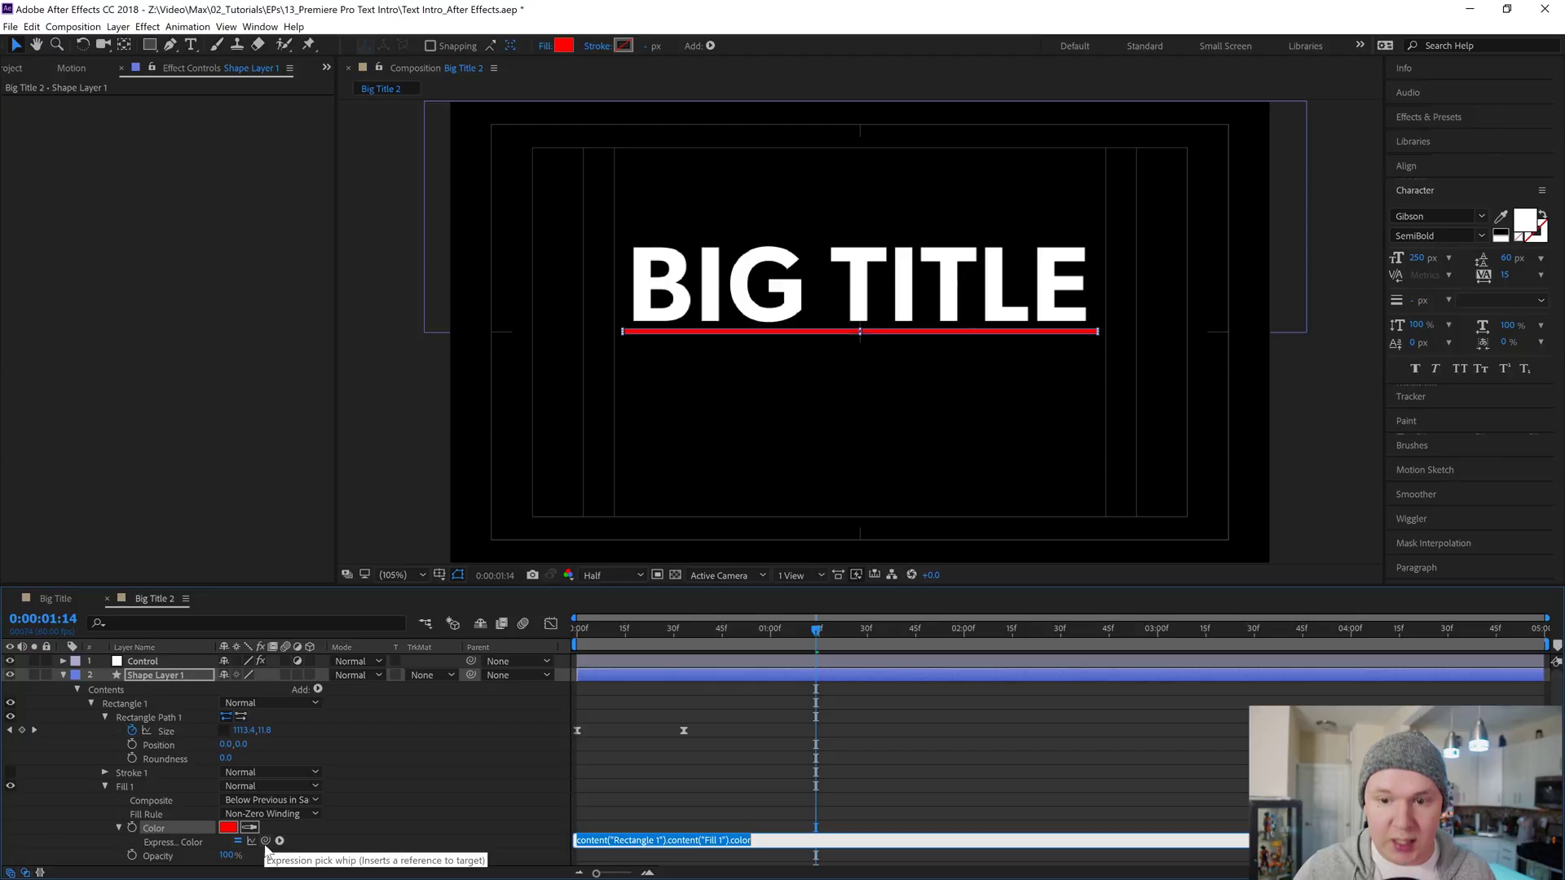
click(149, 663)
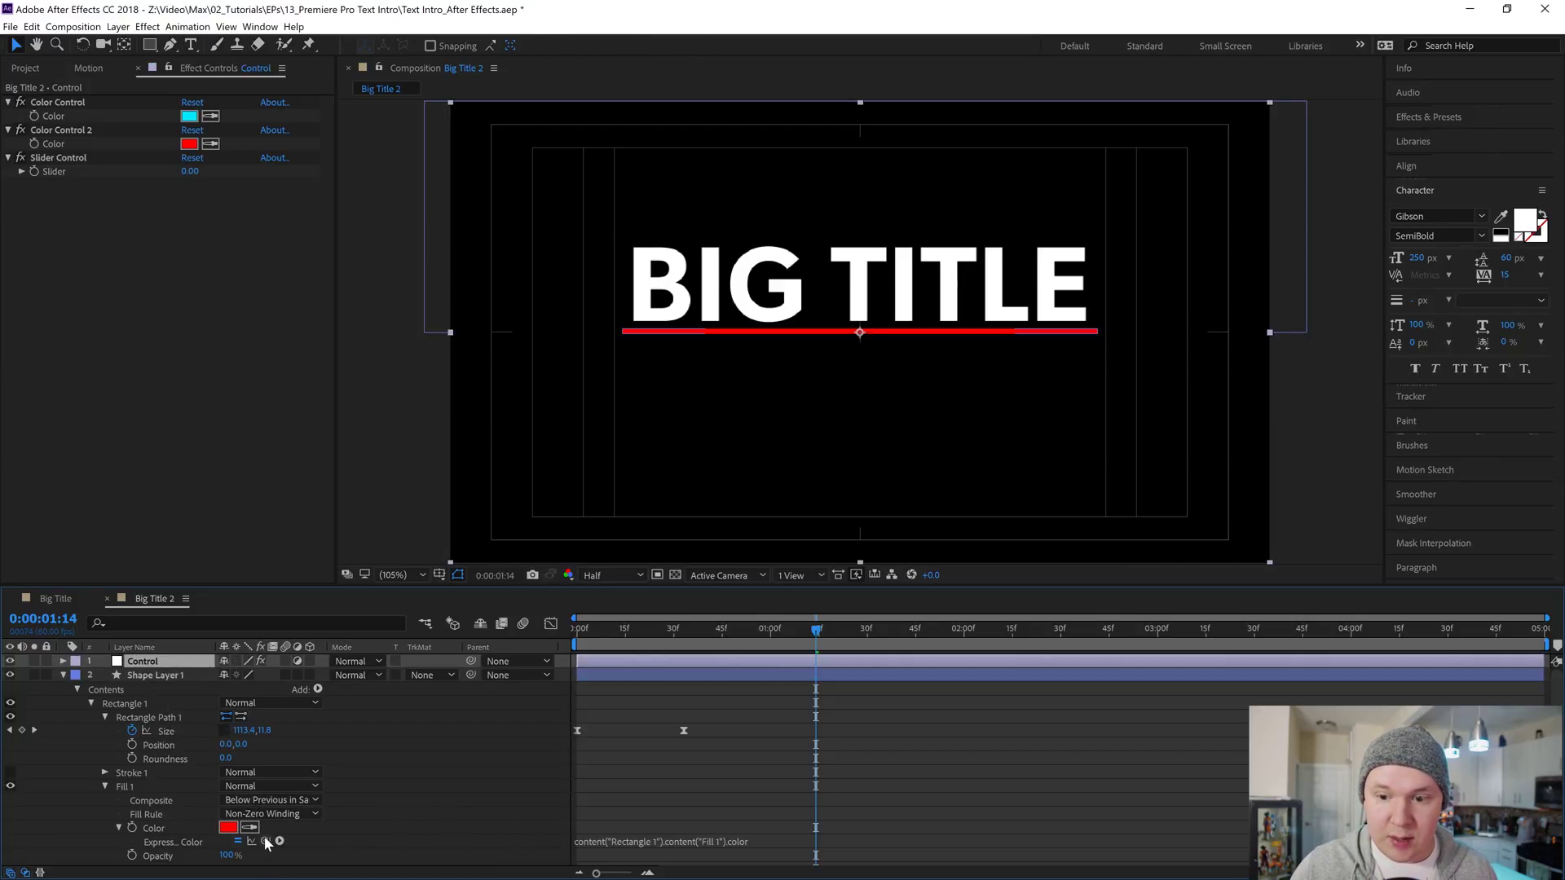
drag(268, 845, 149, 115)
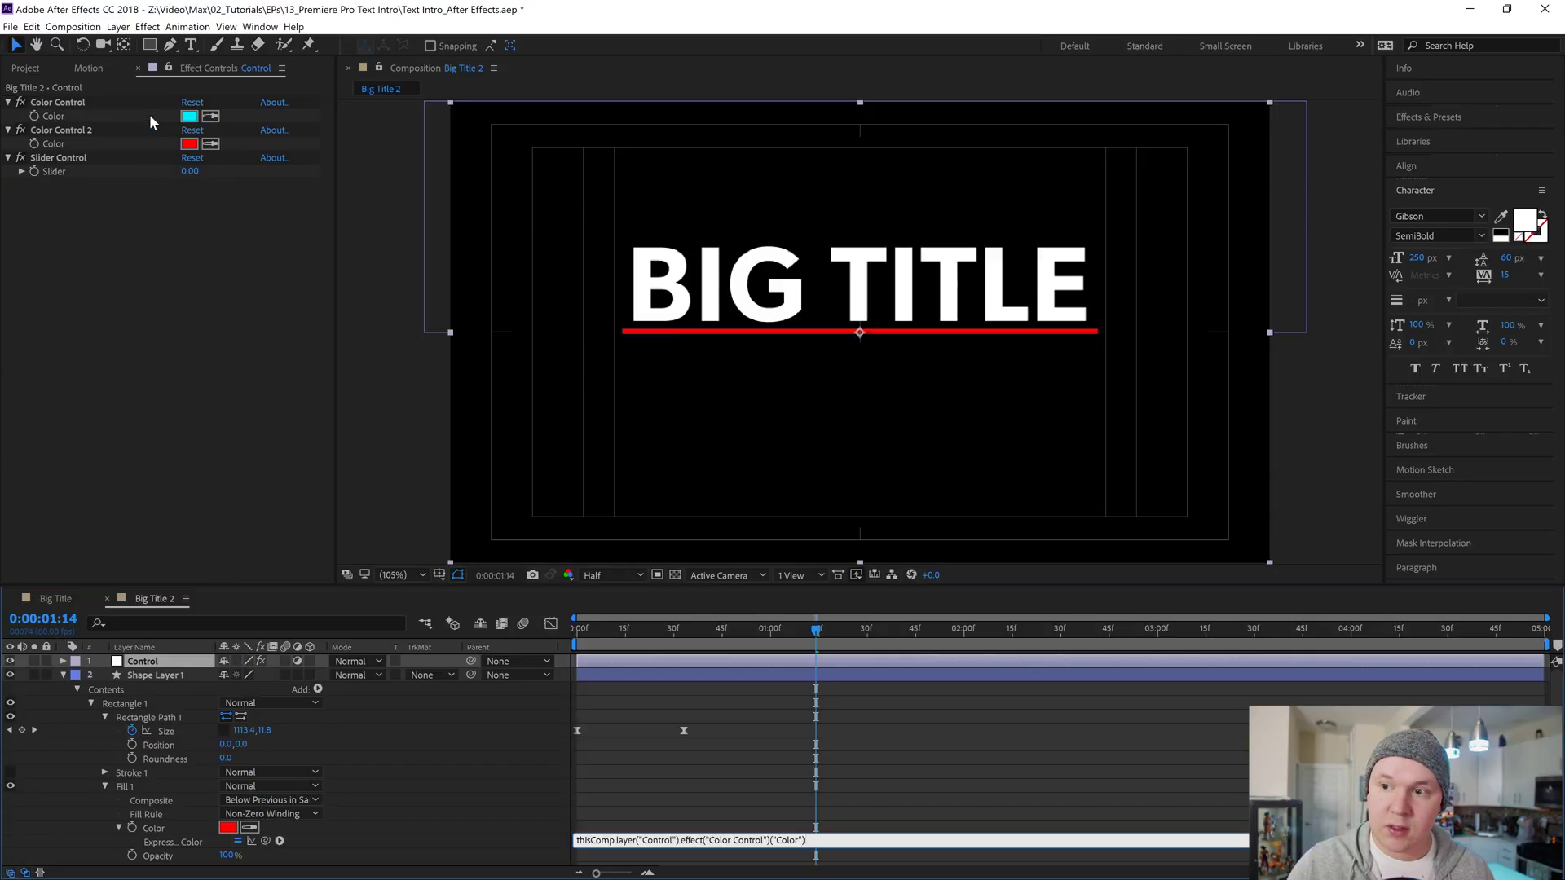
click(213, 328)
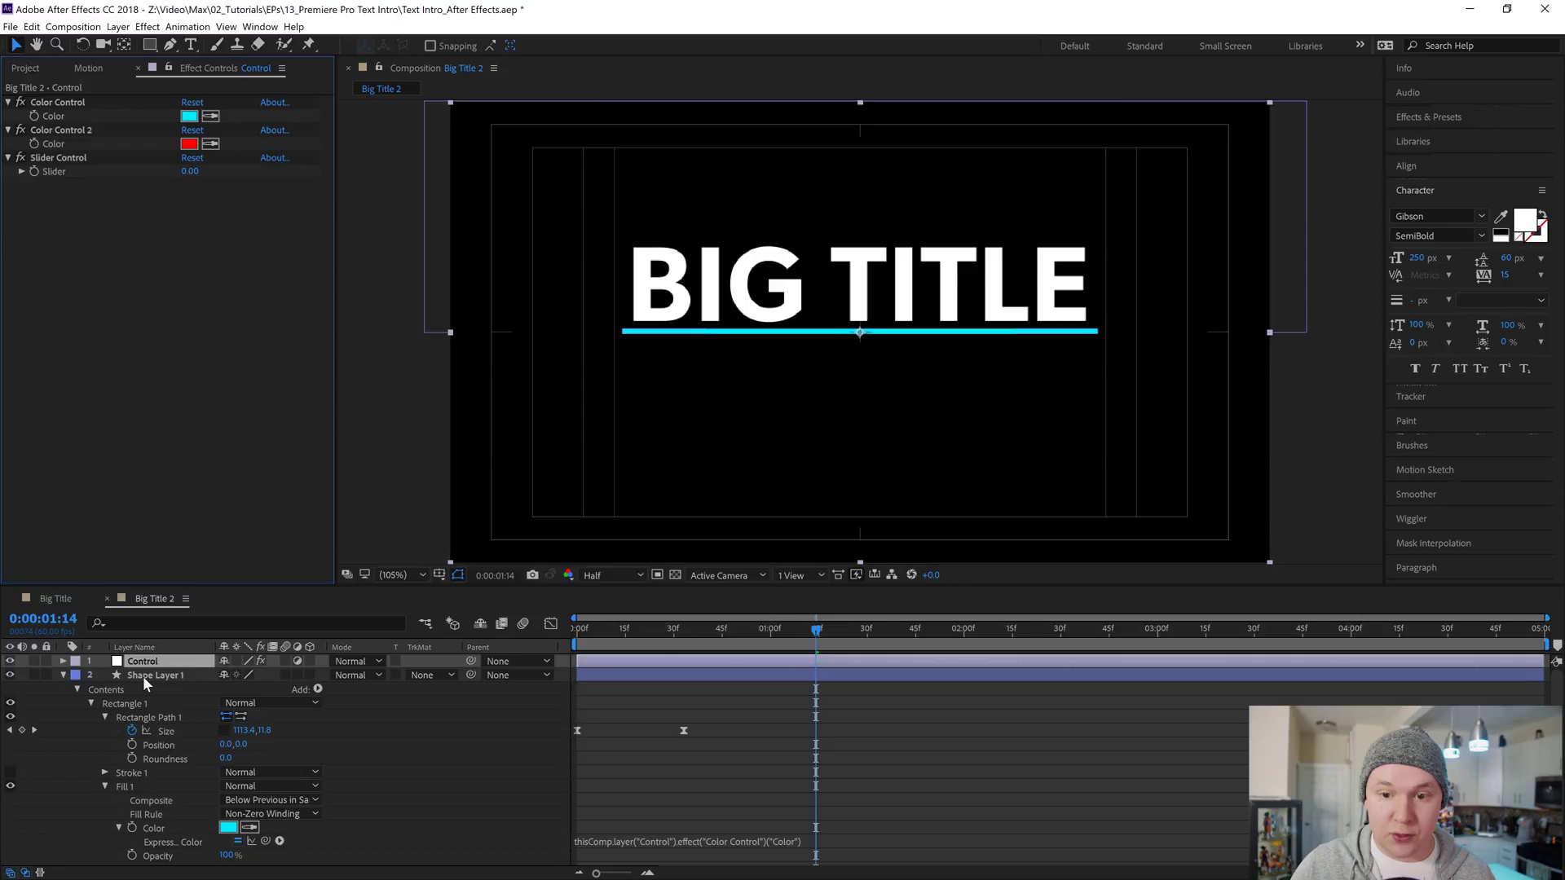
click(189, 116)
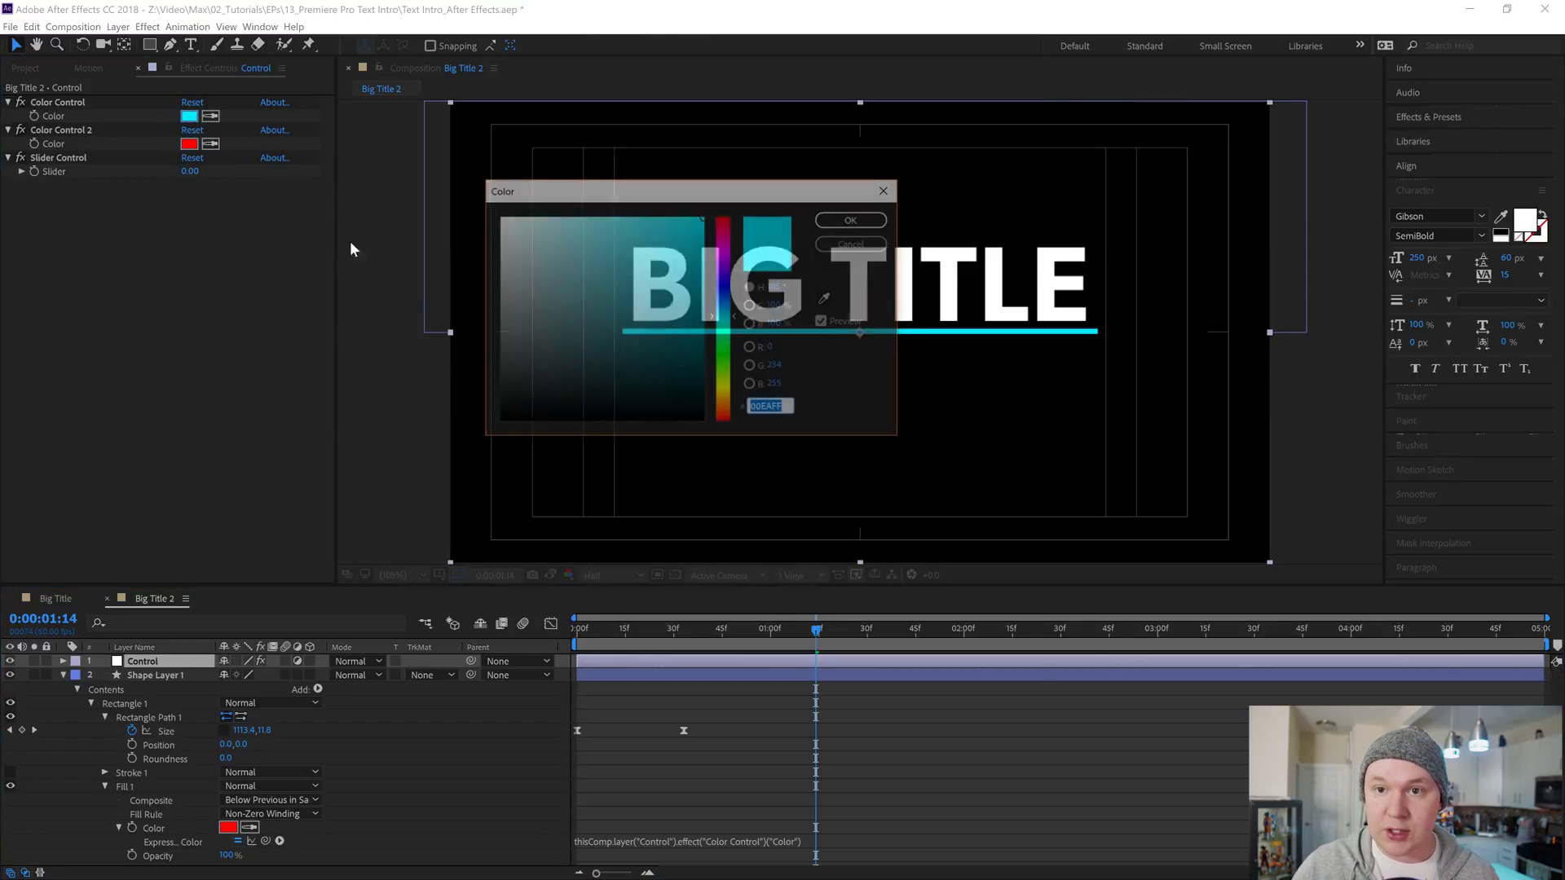
click(850, 244)
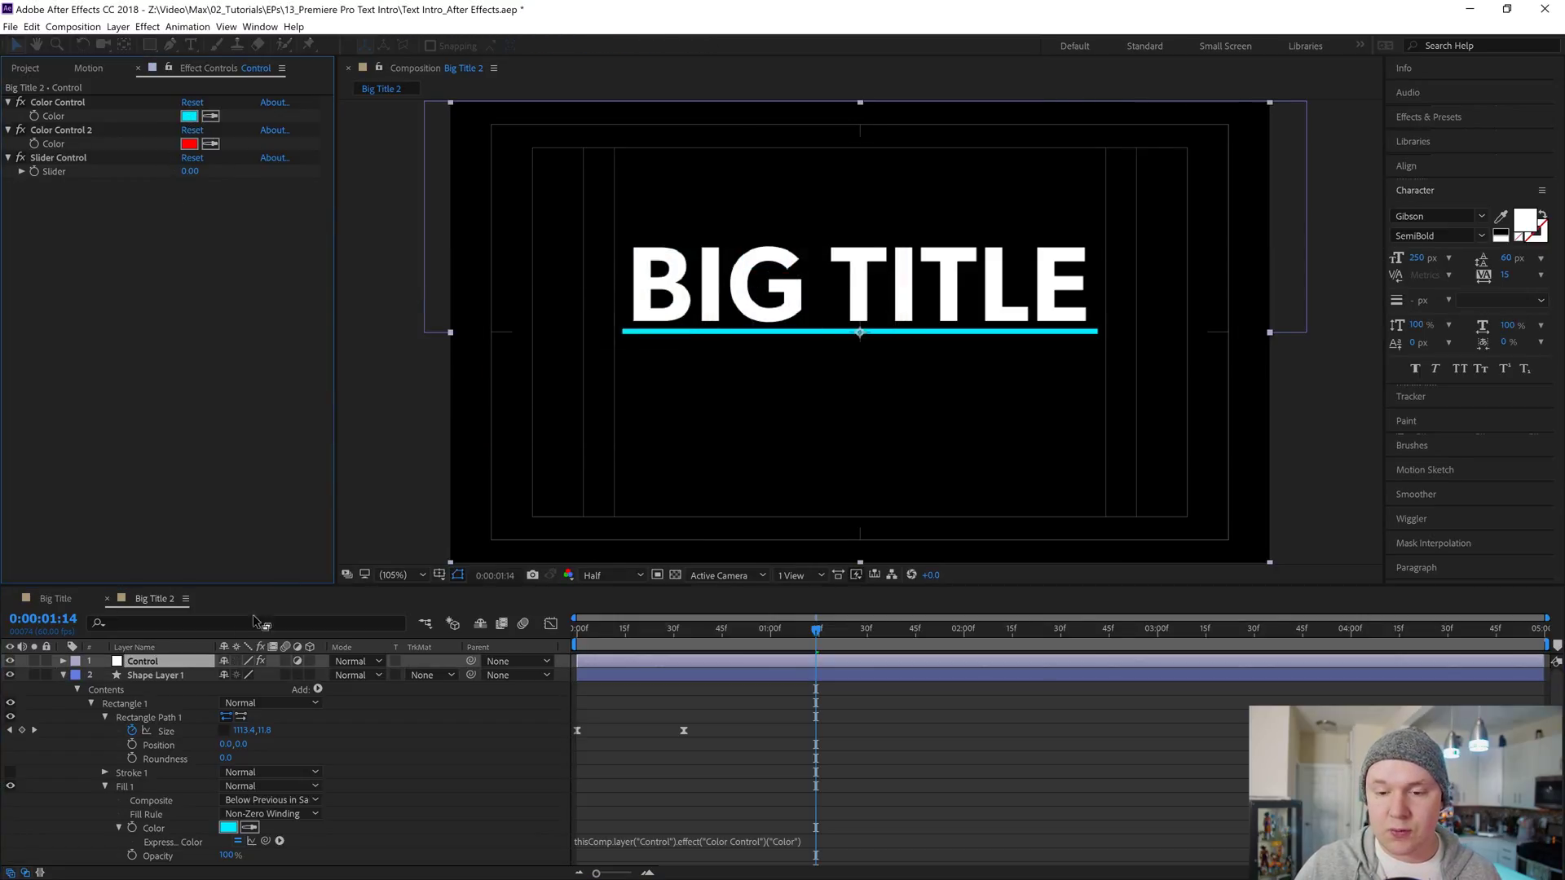
click(64, 675)
Find the Fill effect among the effects and presets and apply it to the BIG TITLE text layer.
click(165, 706)
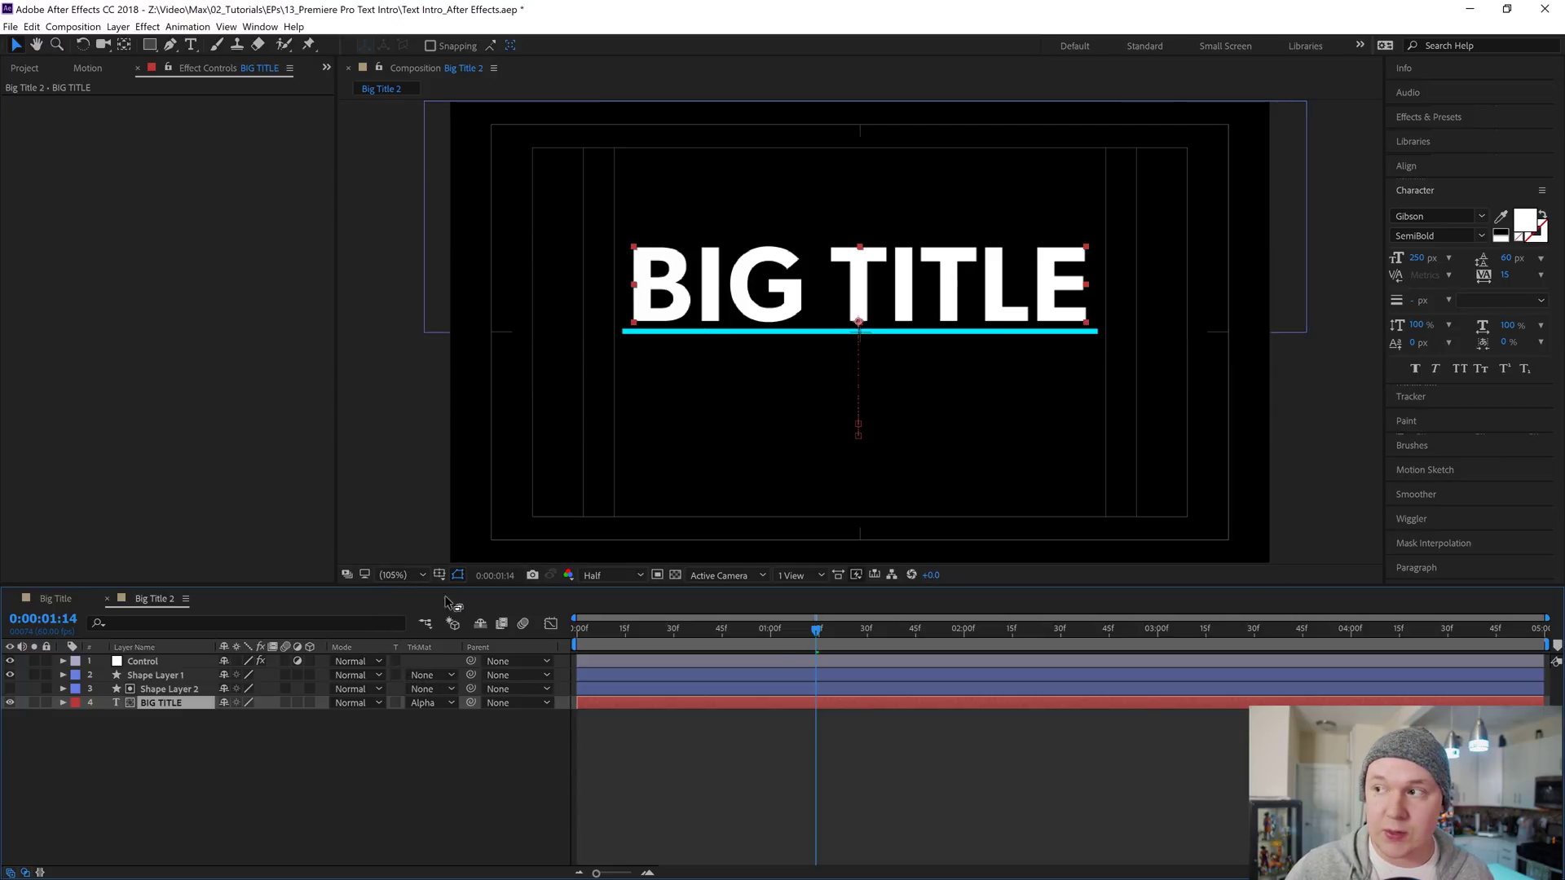
click(1423, 117)
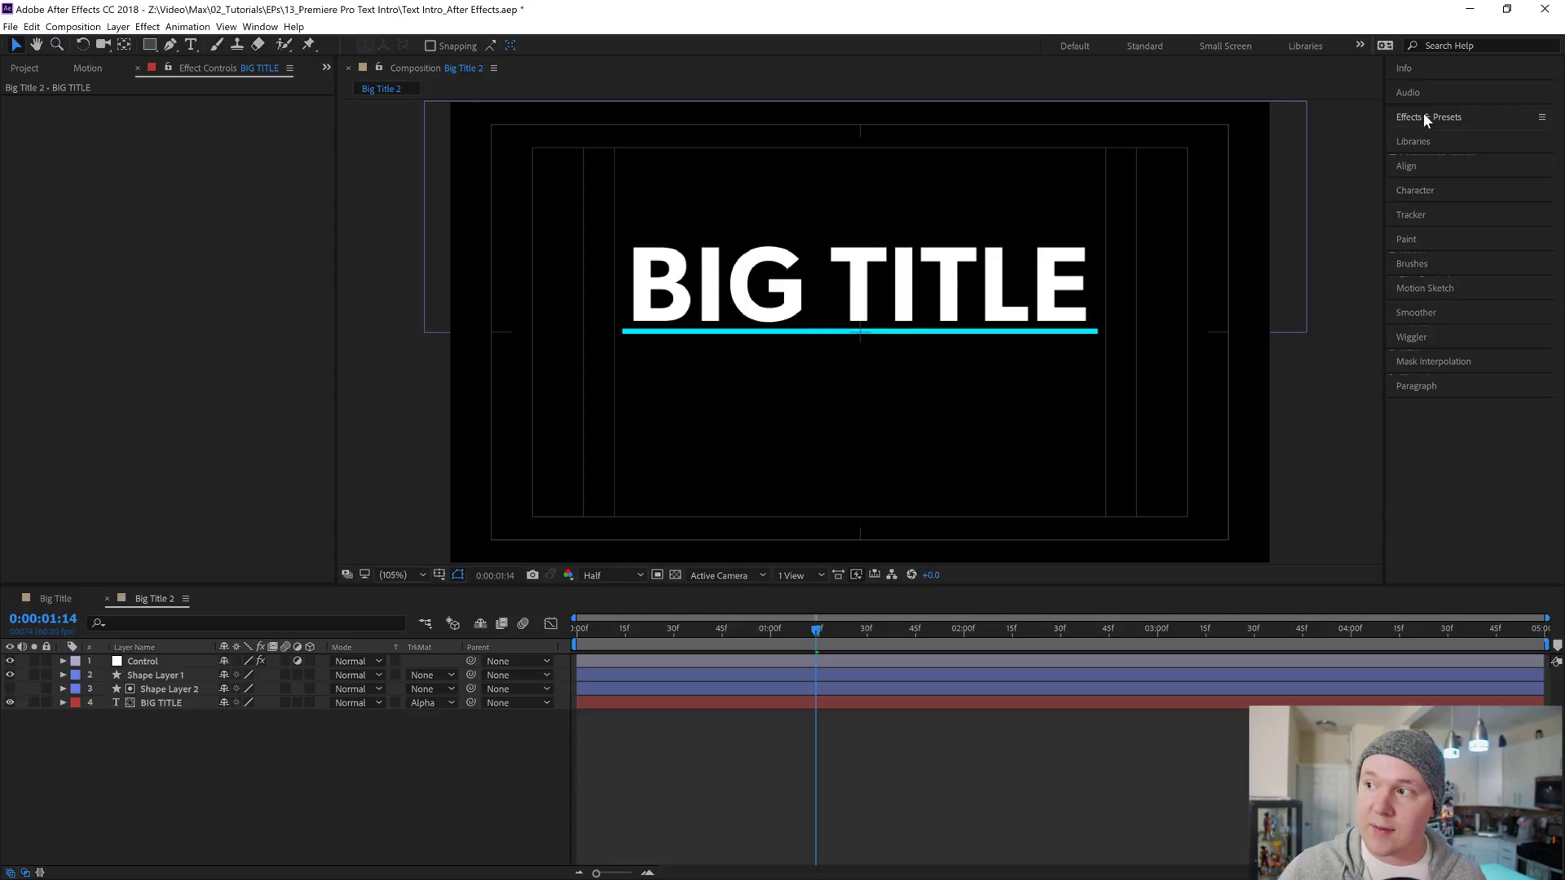
click(1423, 116)
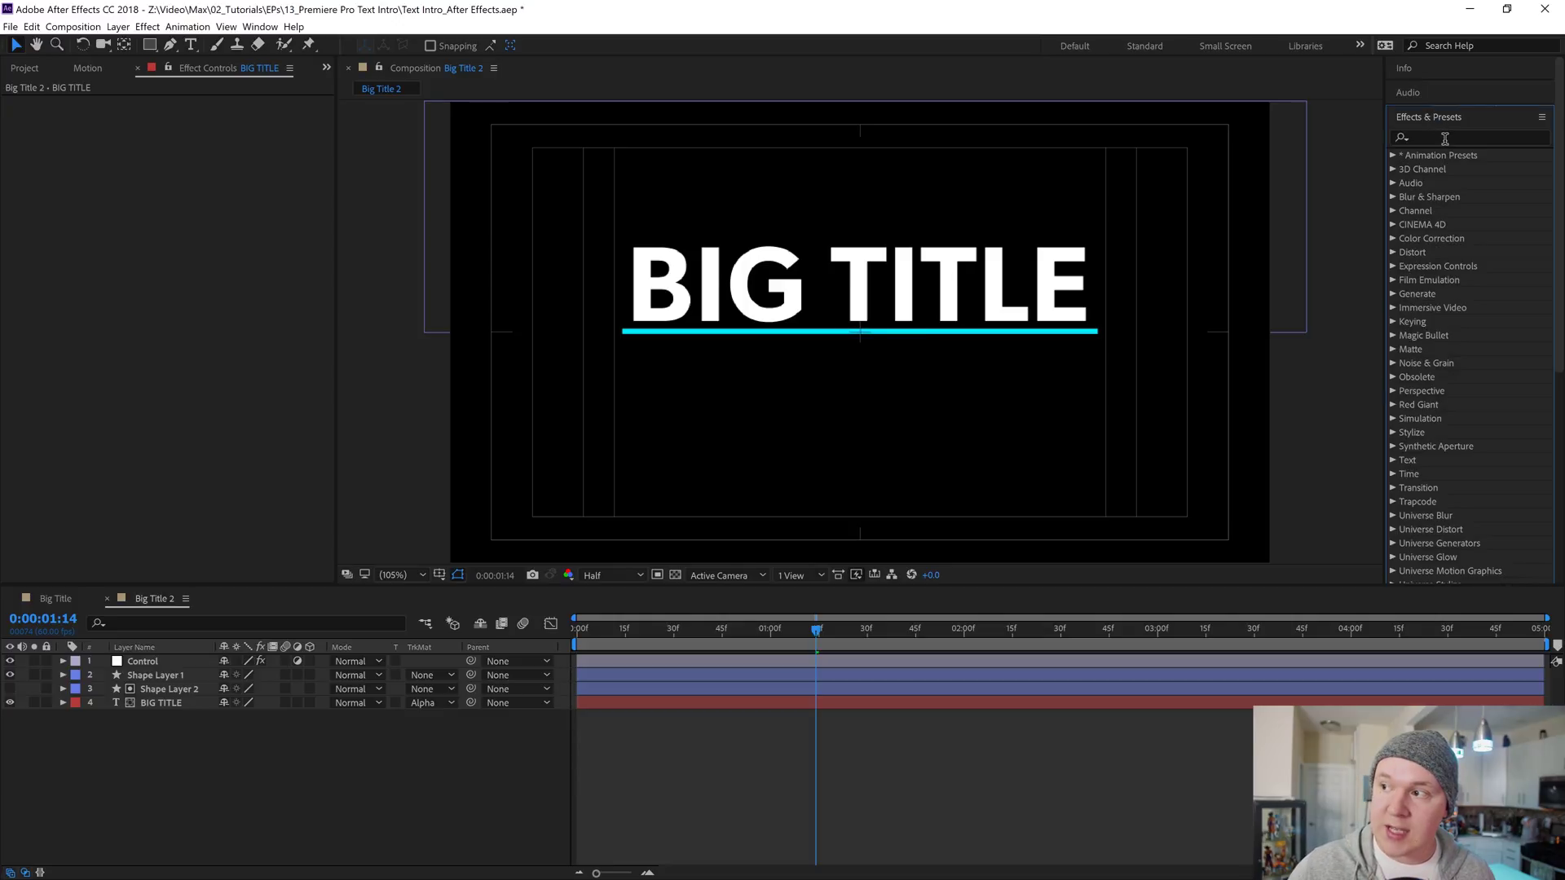
click(1452, 137)
text(fill)
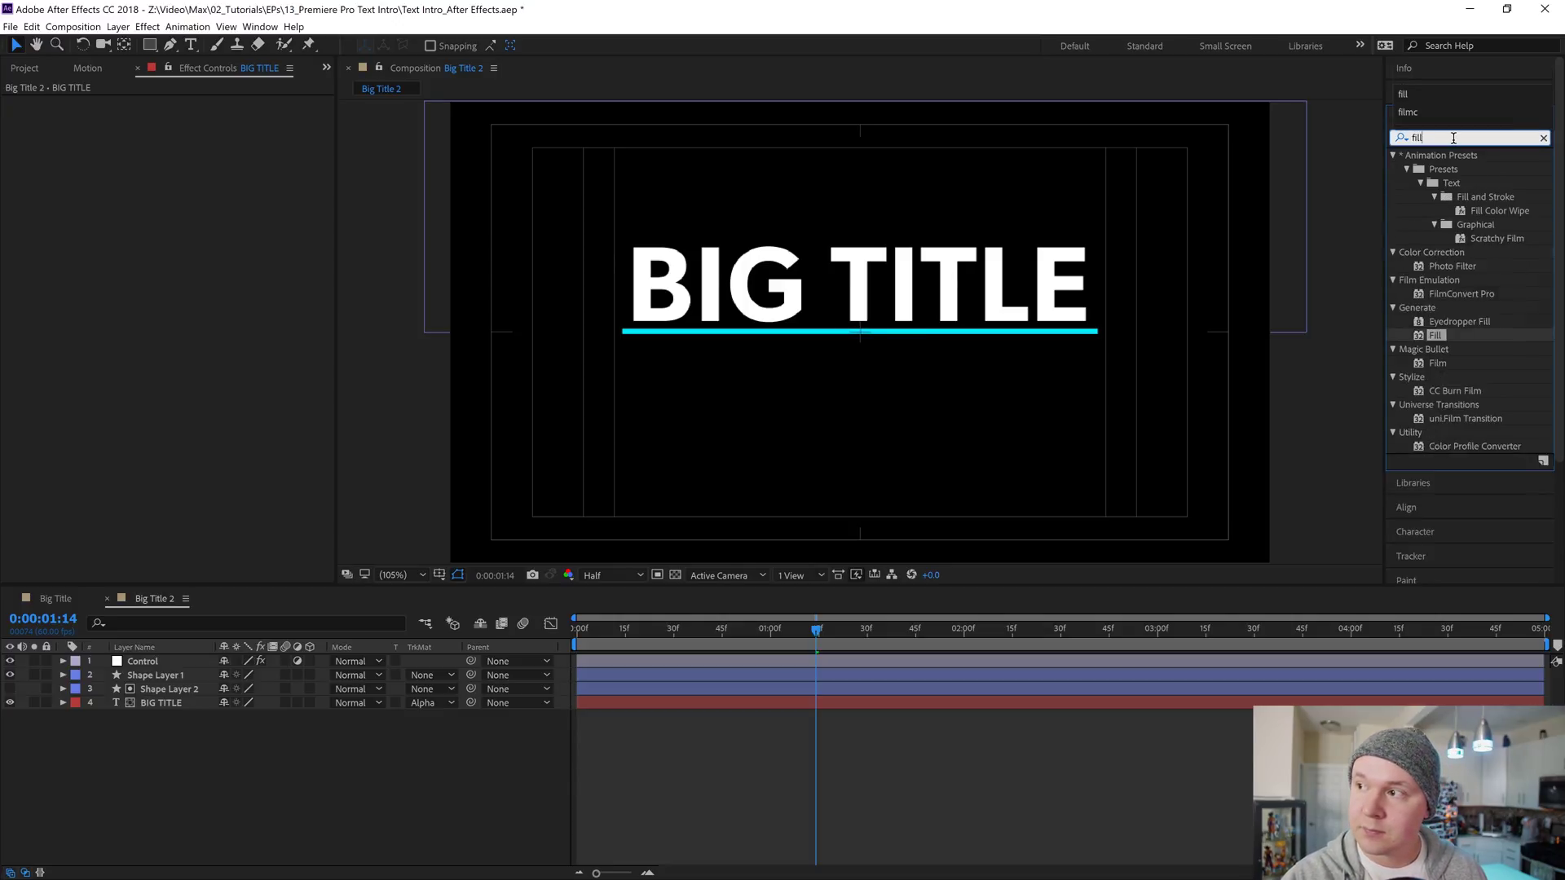
drag(1435, 254, 171, 705)
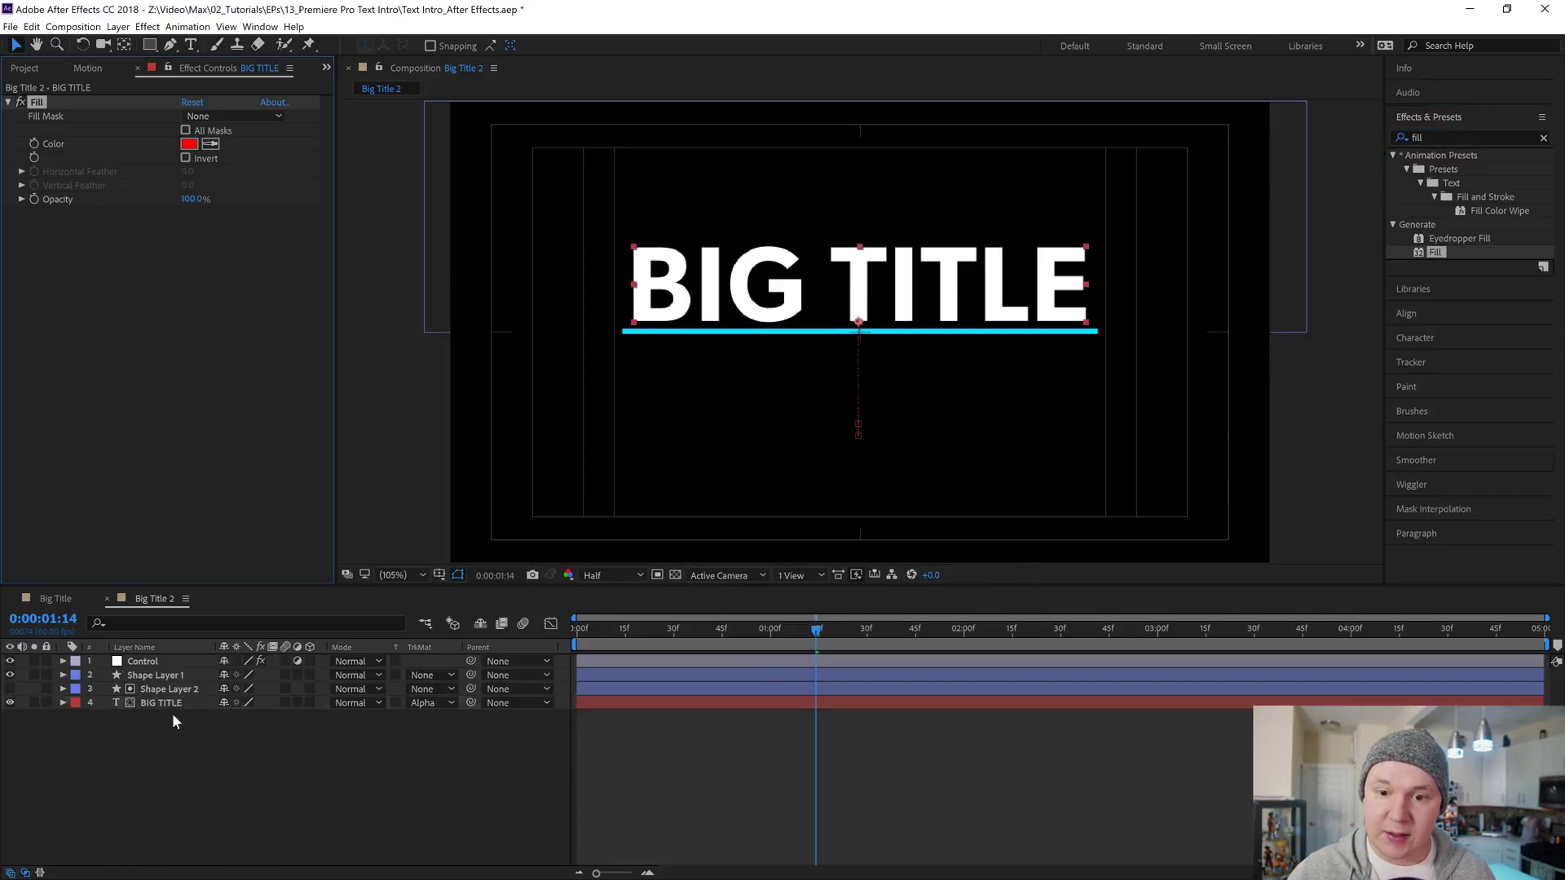
Add an expression to the Color of BIG TITLE's Fill effect linking it to the Control layer's Color Control 2.
click(62, 703)
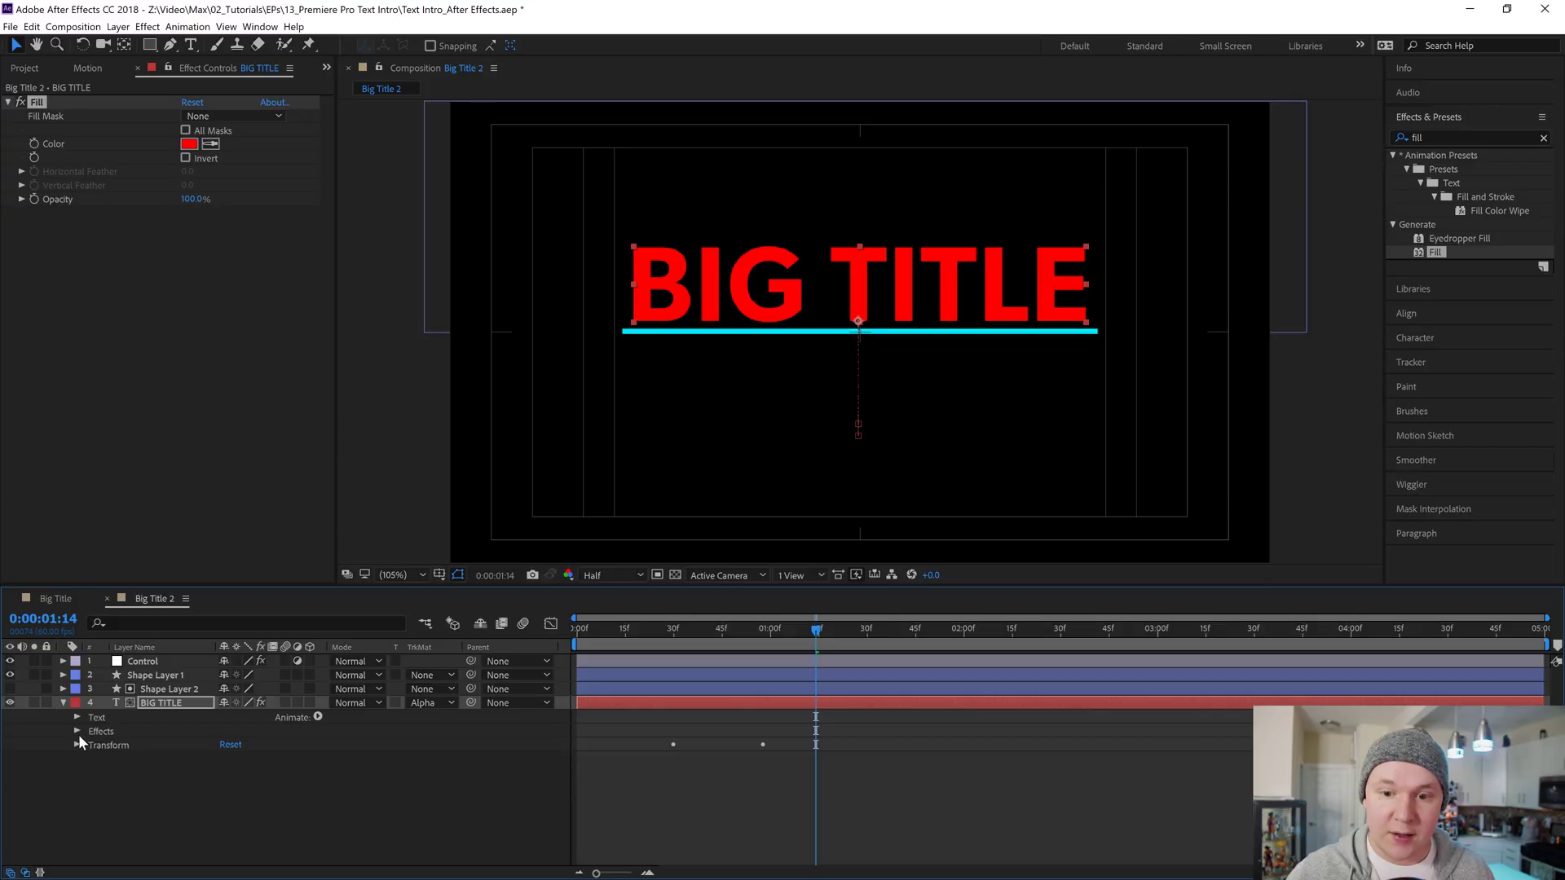
click(63, 703)
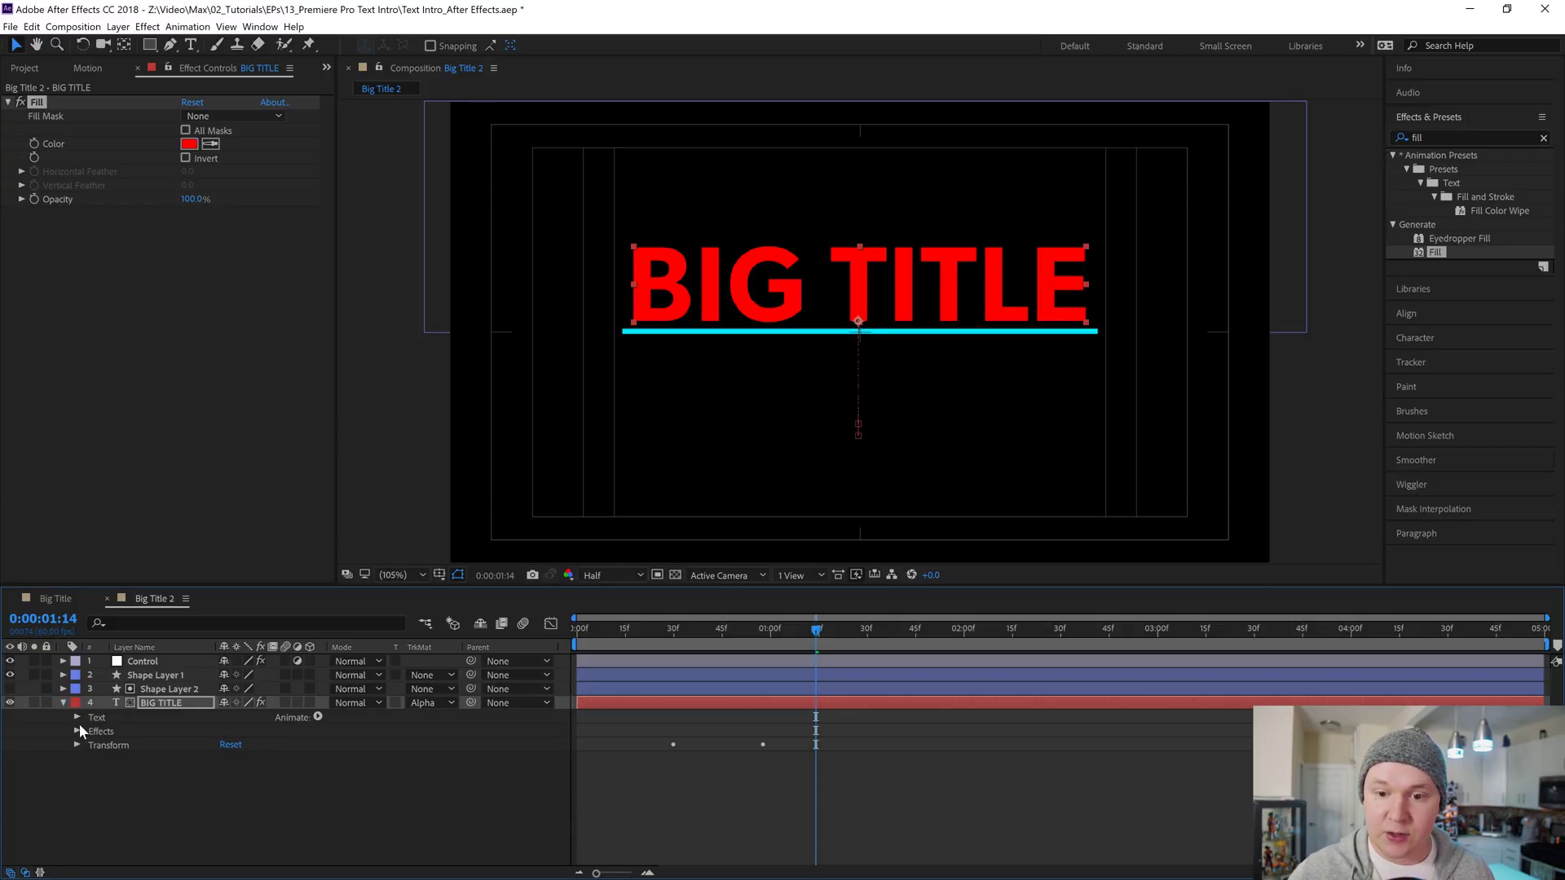
click(76, 731)
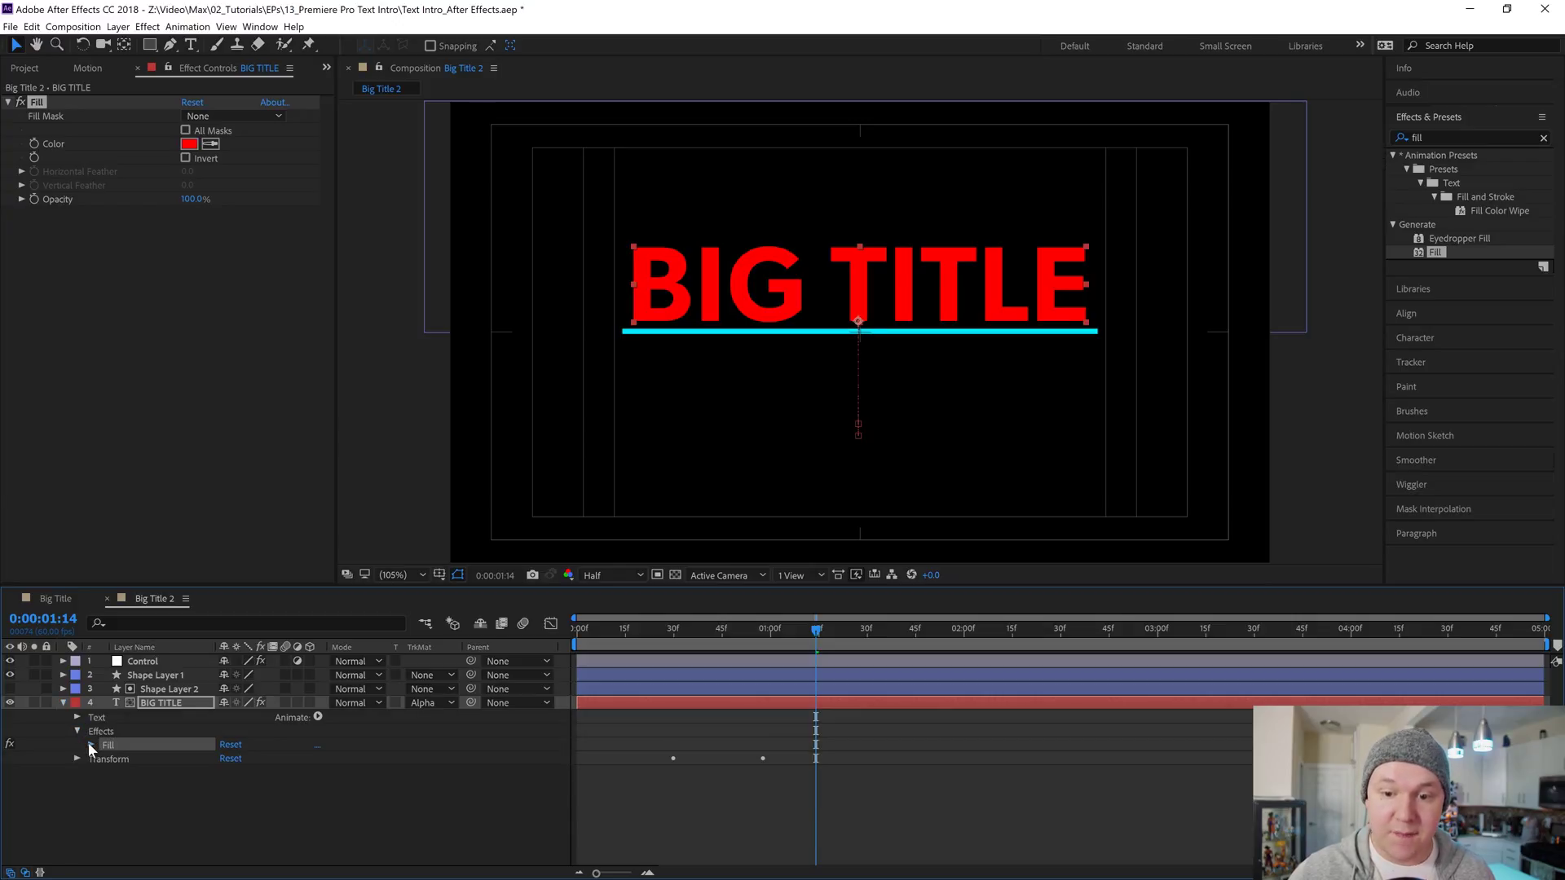
click(91, 745)
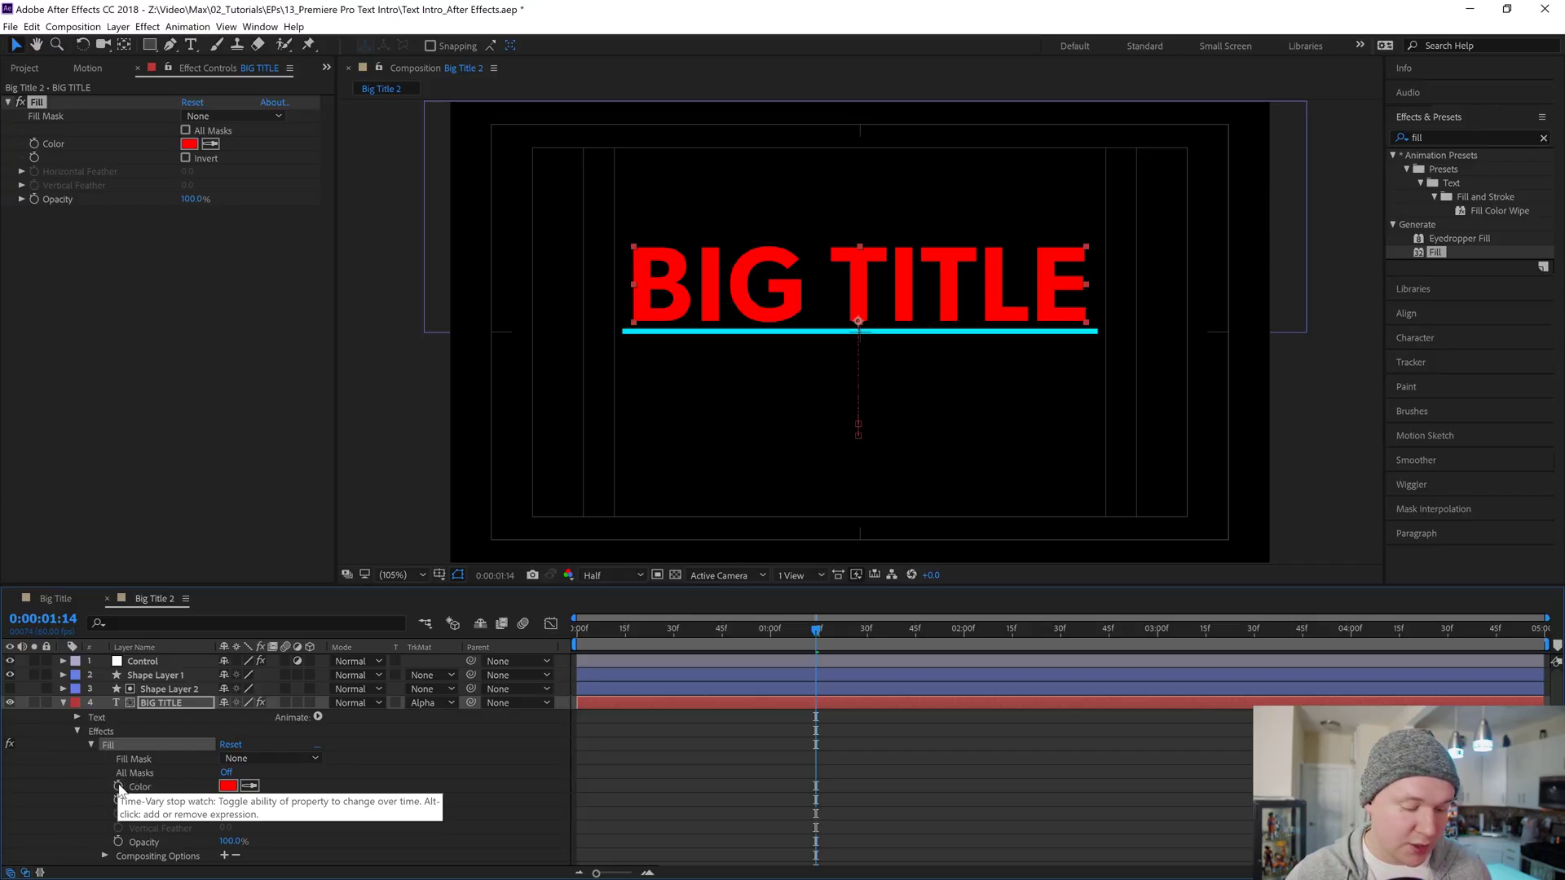
alt+click(119, 786)
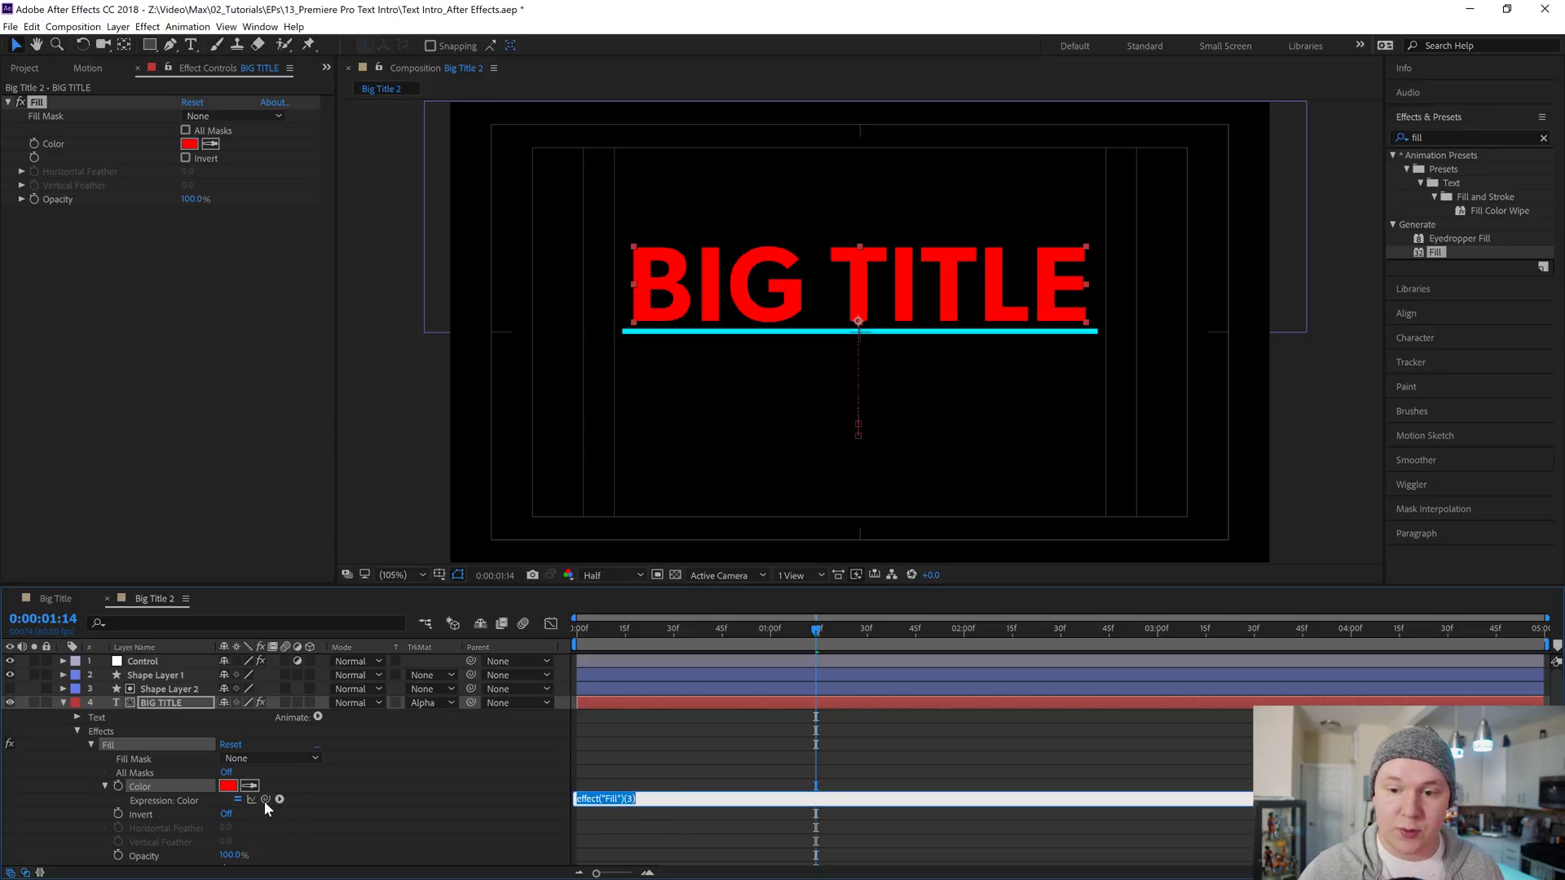
click(149, 662)
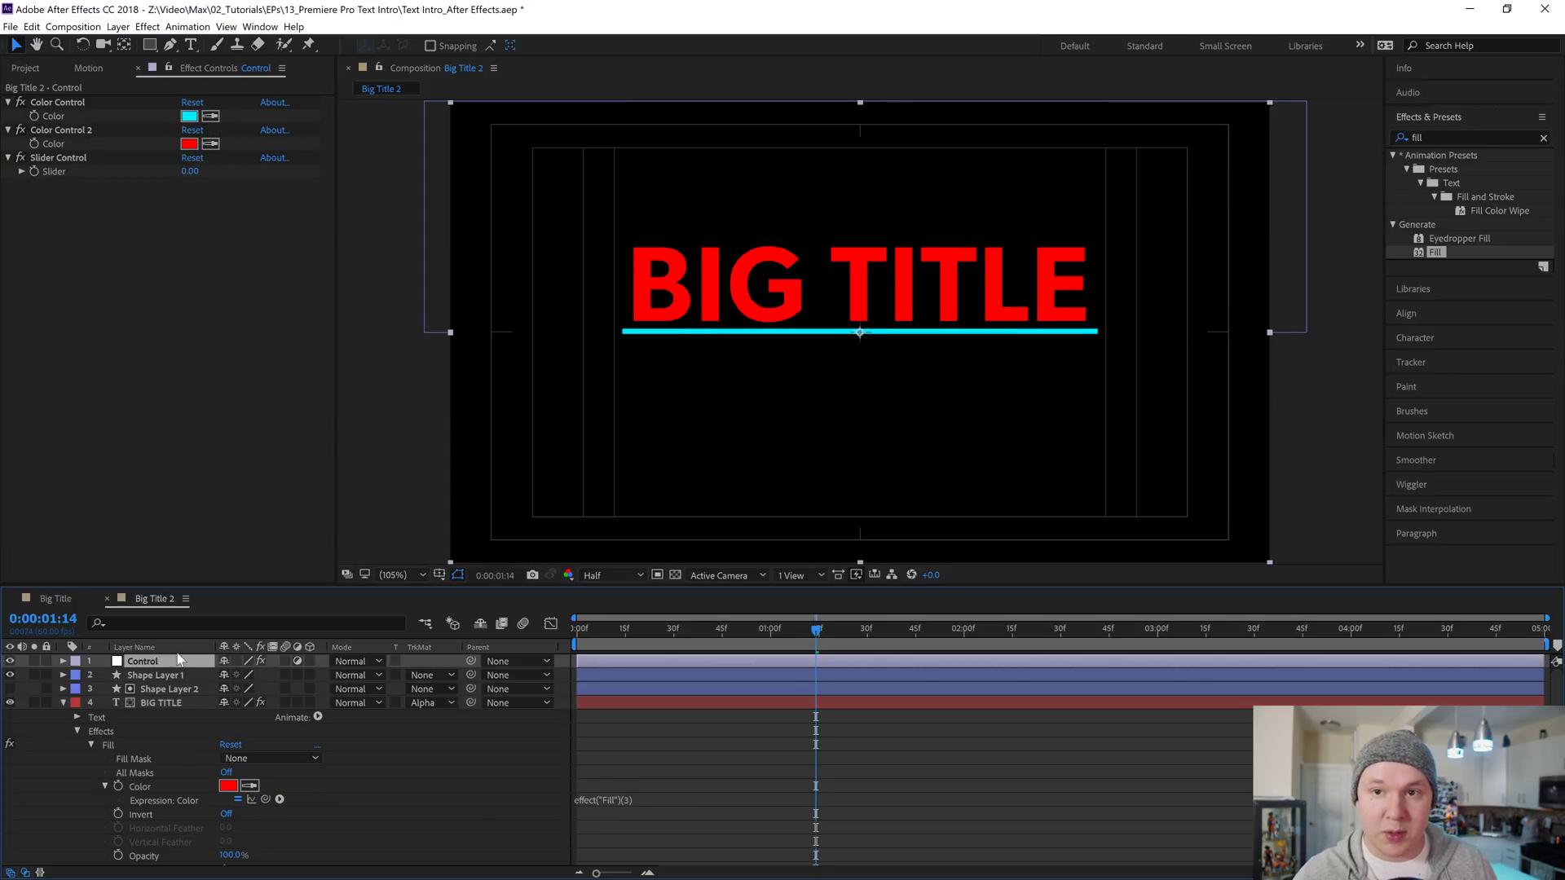
drag(264, 798, 138, 142)
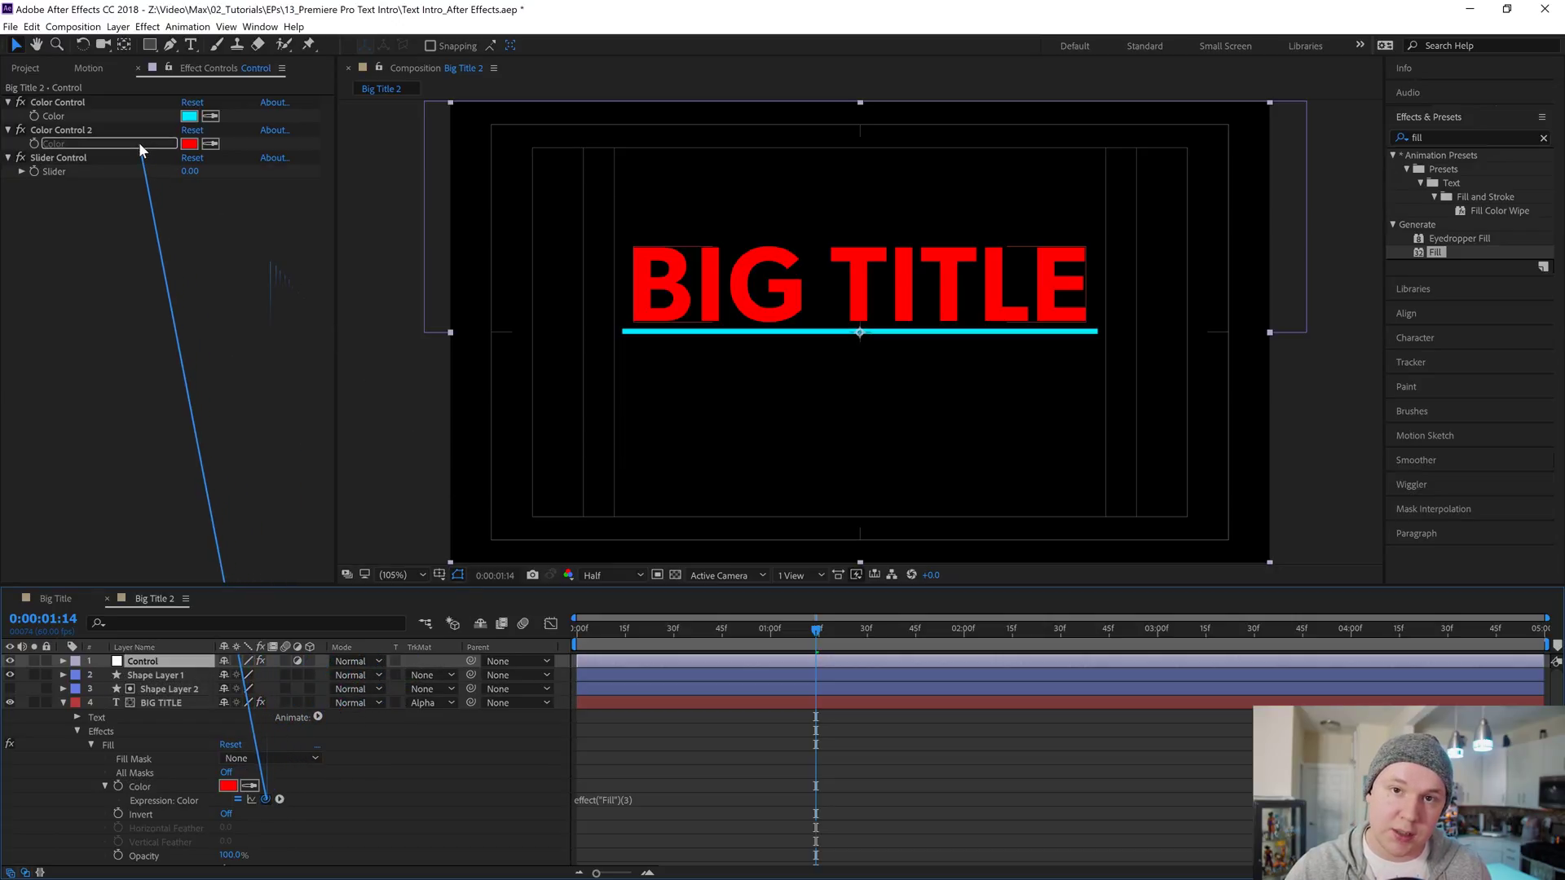
drag(139, 143, 139, 142)
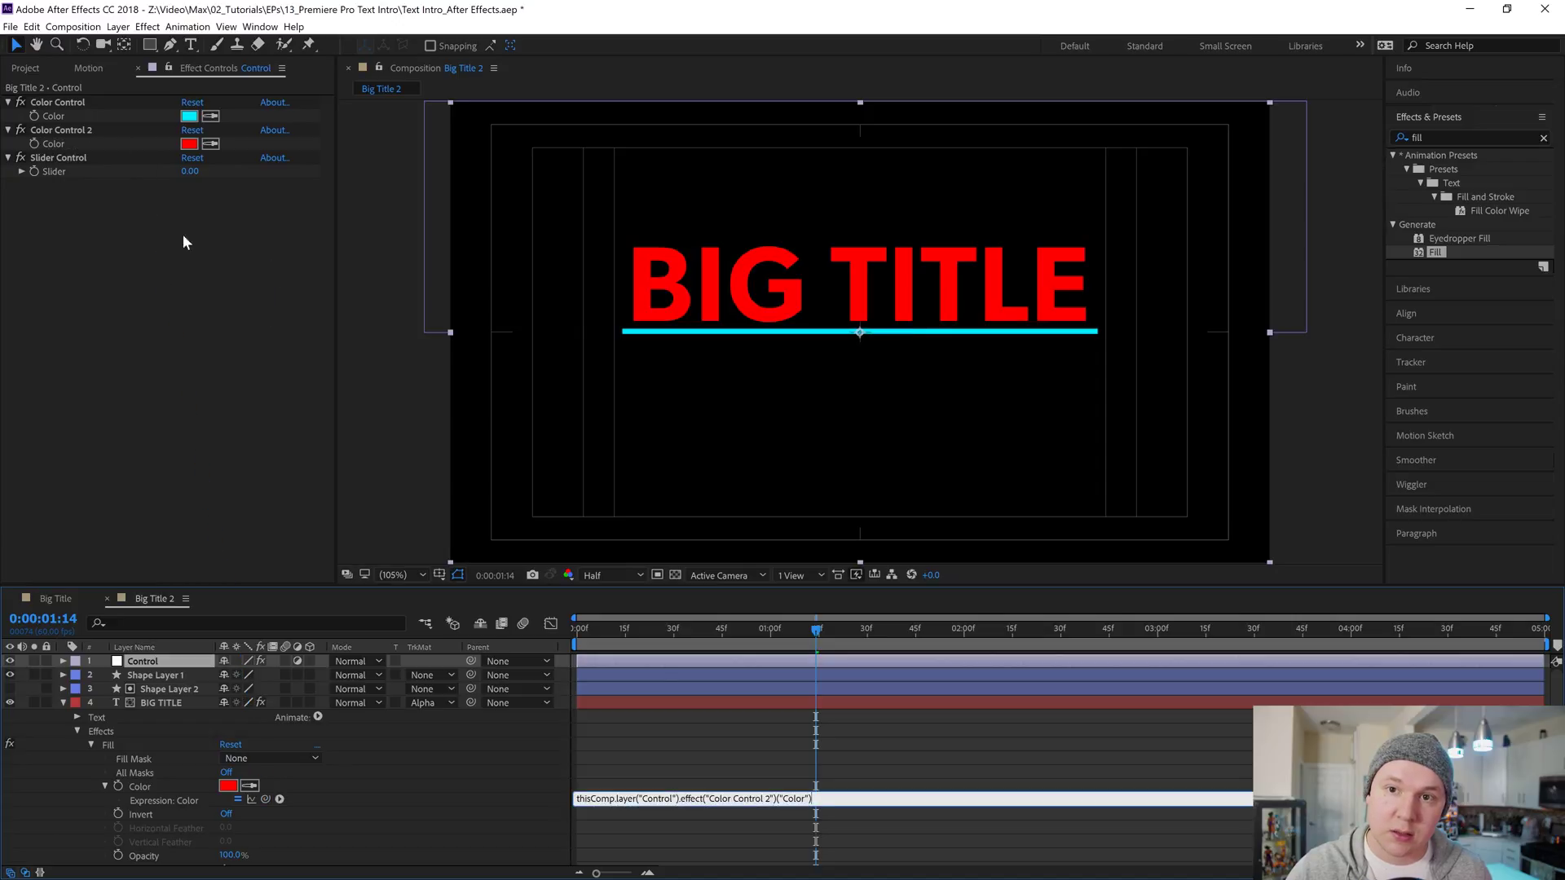
Set the color of the Control layer's Color Control 2 to magenta (DE00FF).
click(188, 144)
drag(725, 419, 741, 259)
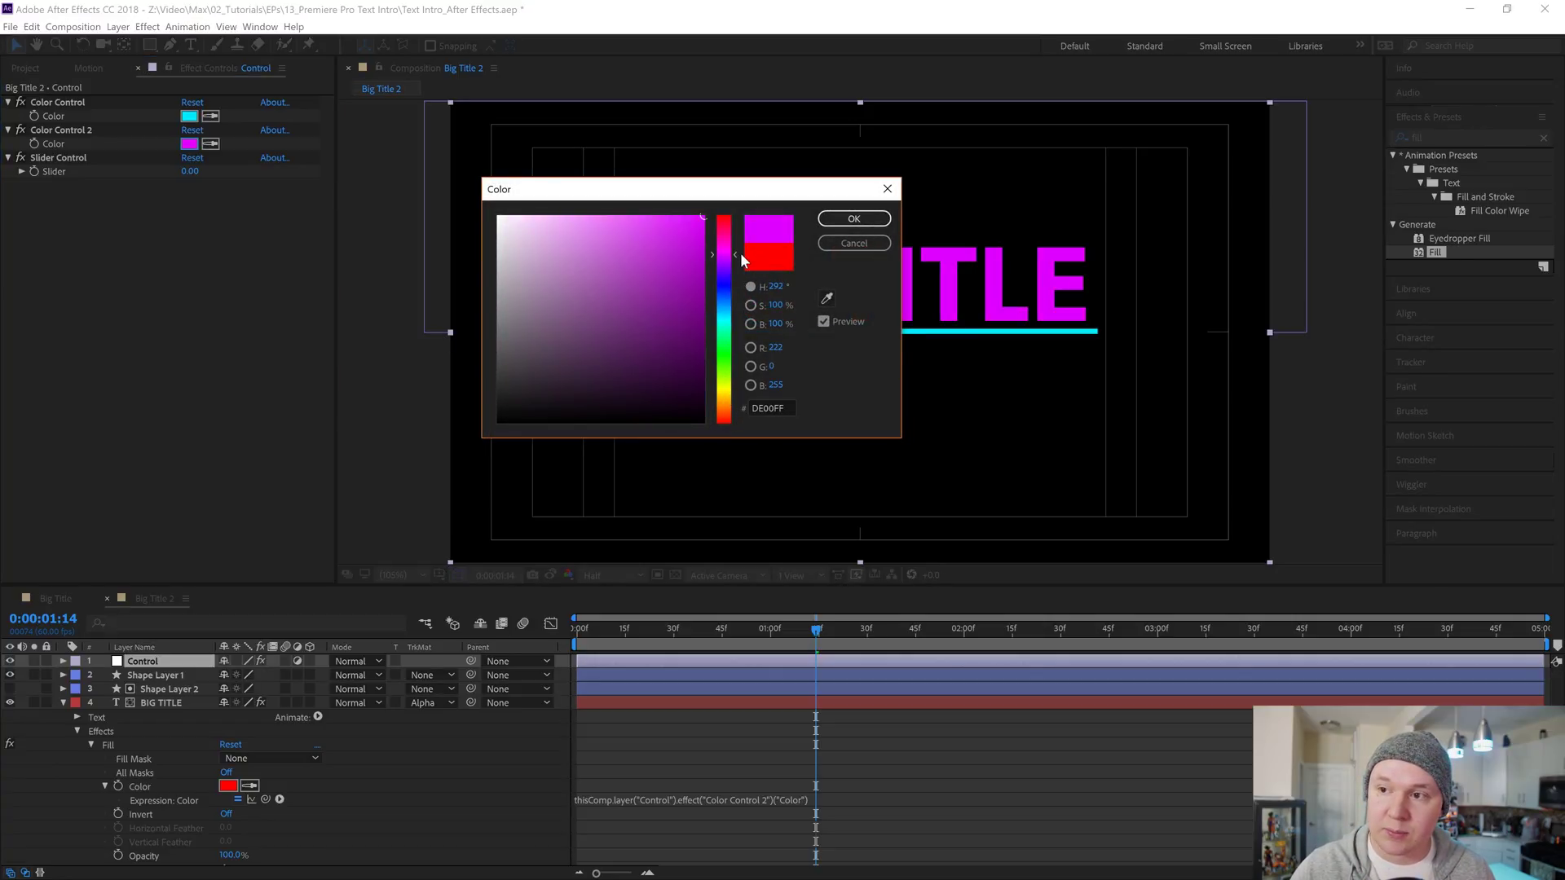
click(853, 218)
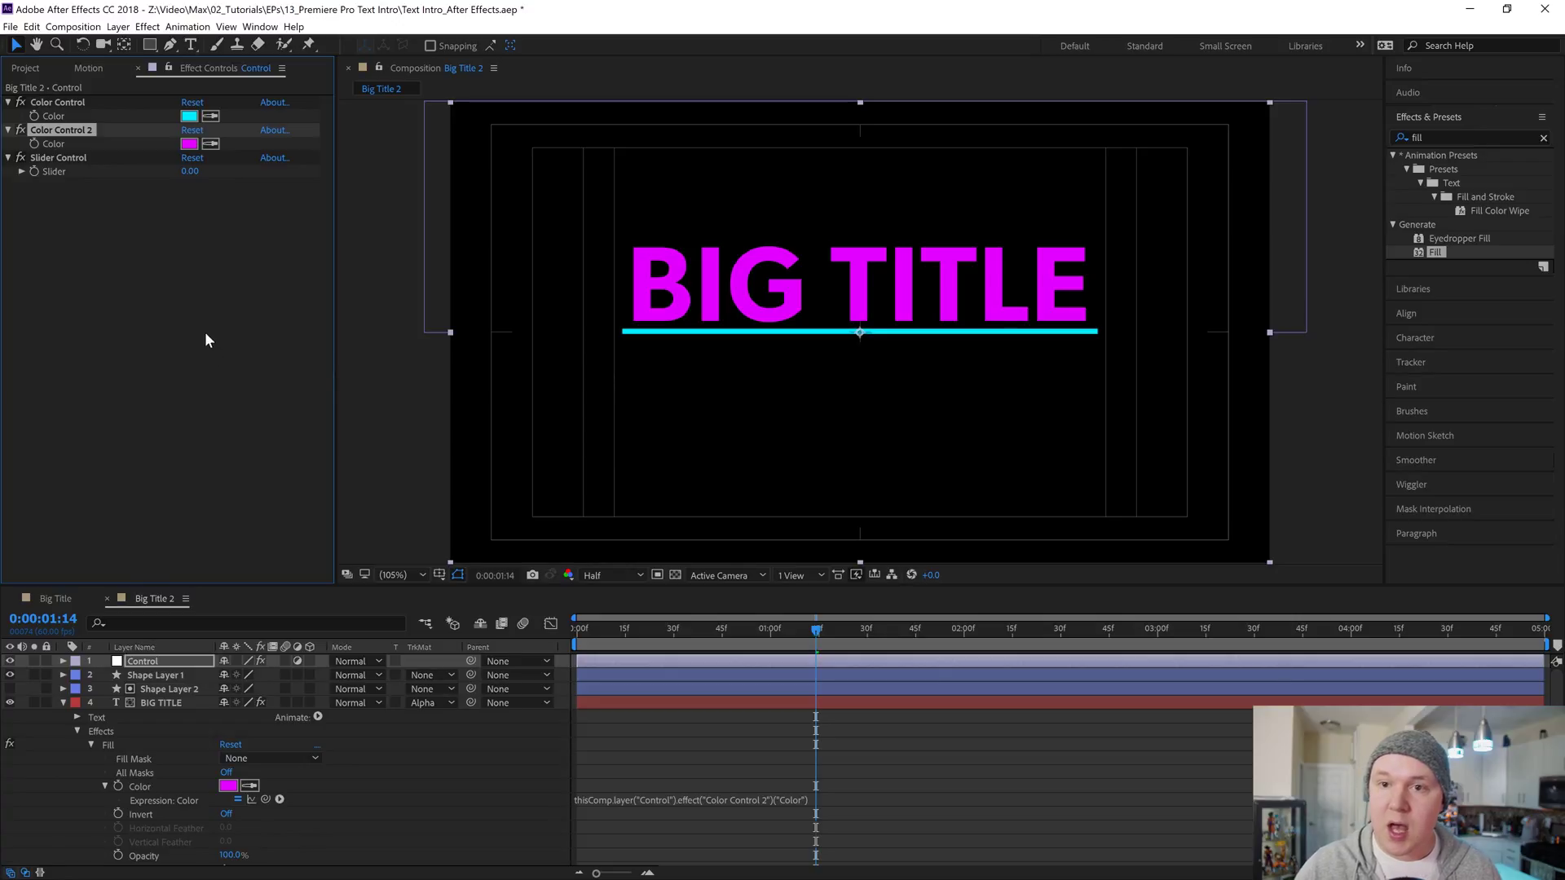
click(245, 338)
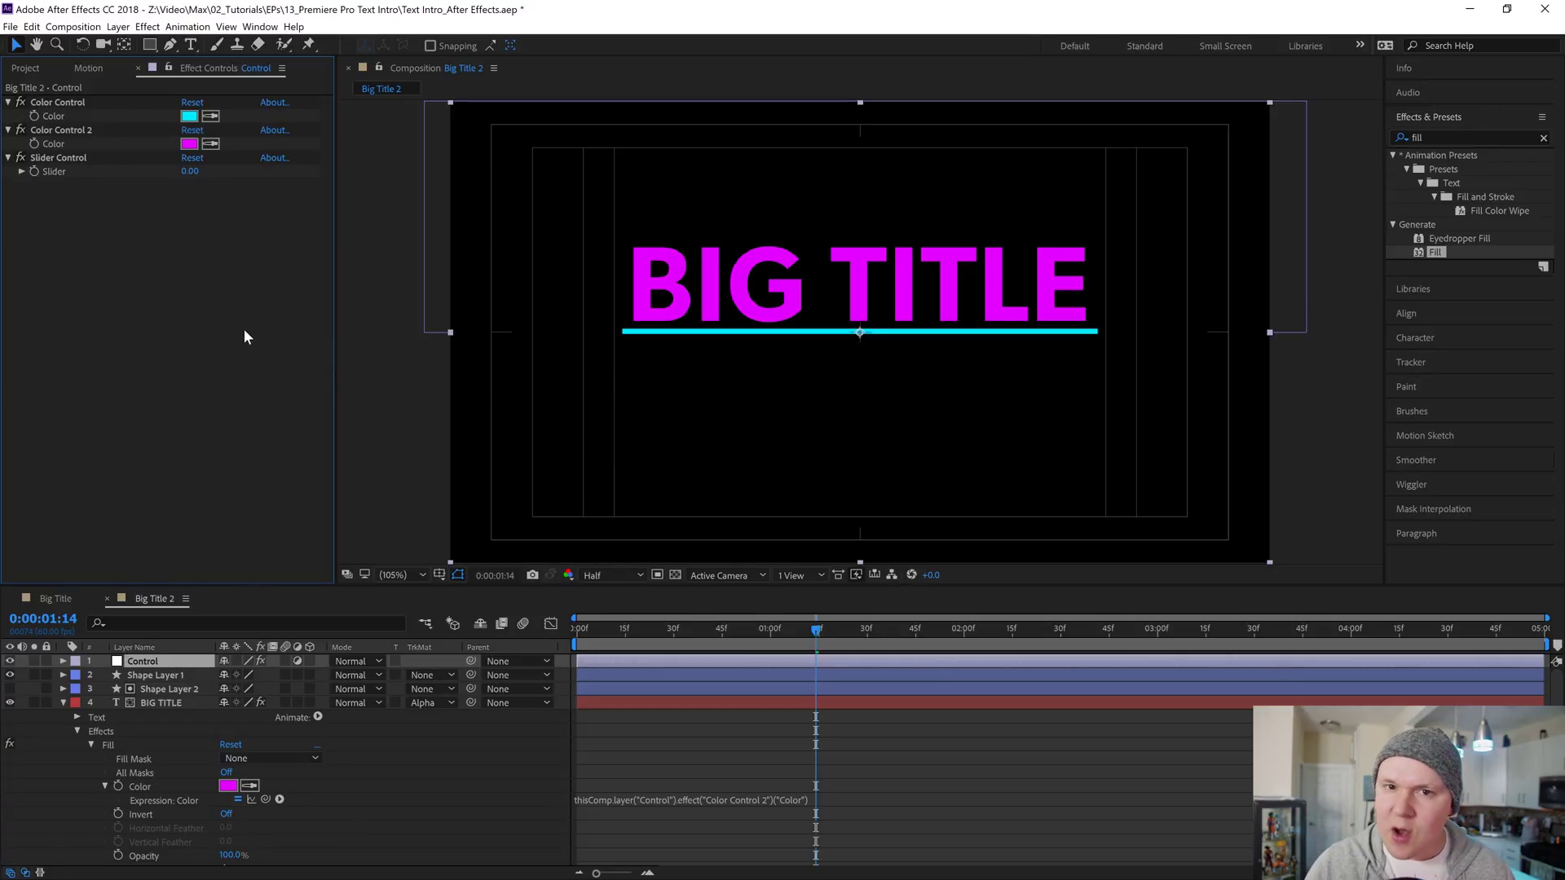
Collapse the BIG TITLE layer and reveal only the Transform properties of Shape Layer 1, with its Contents collapsed.
click(63, 703)
click(160, 689)
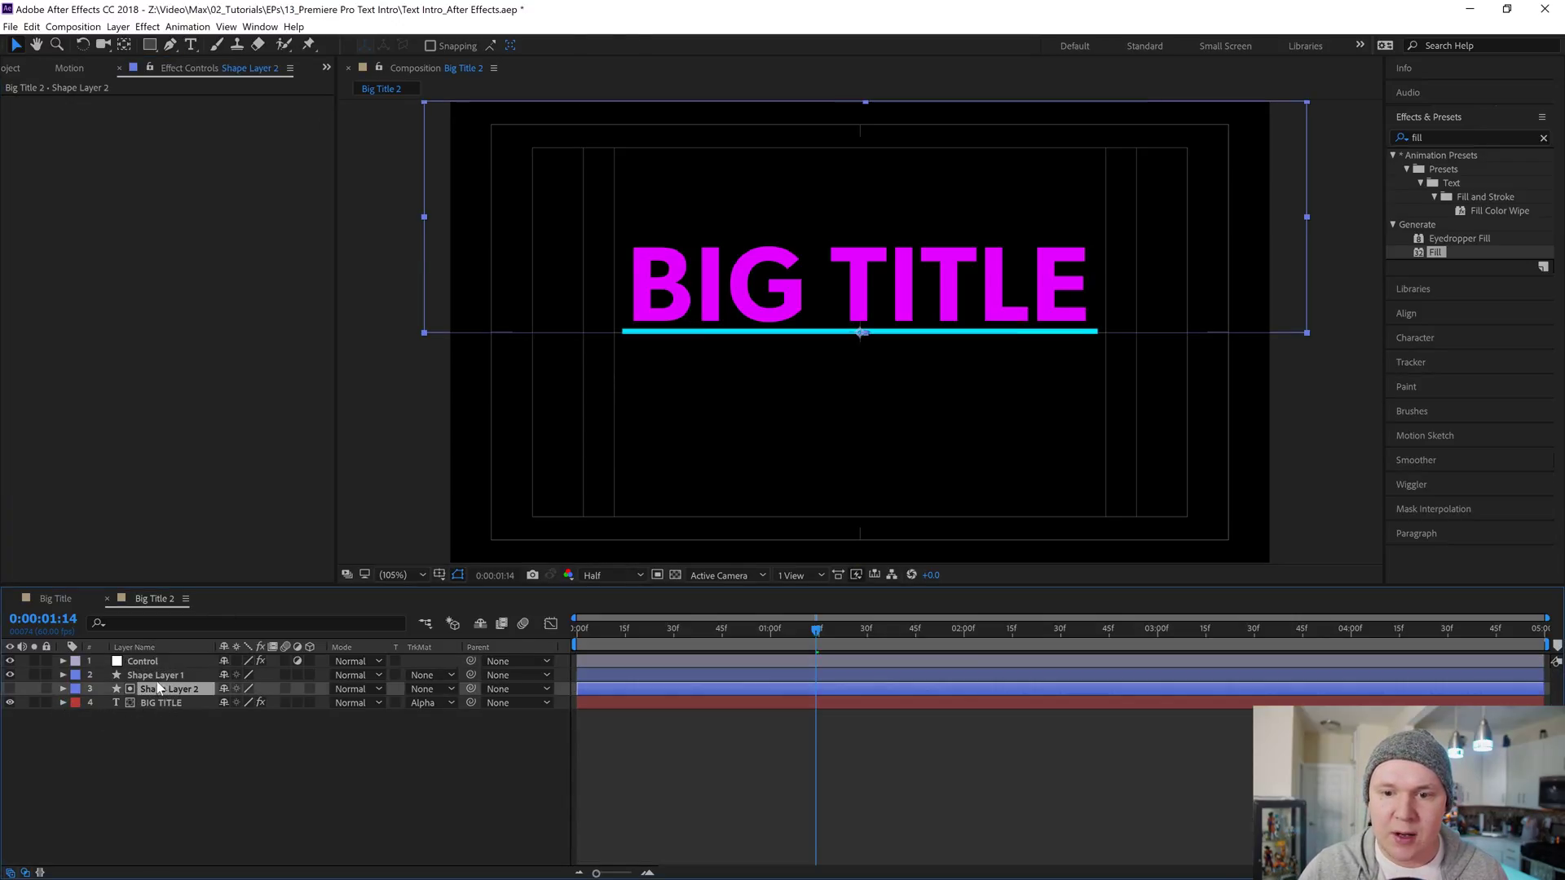
key(ctrl+Up)
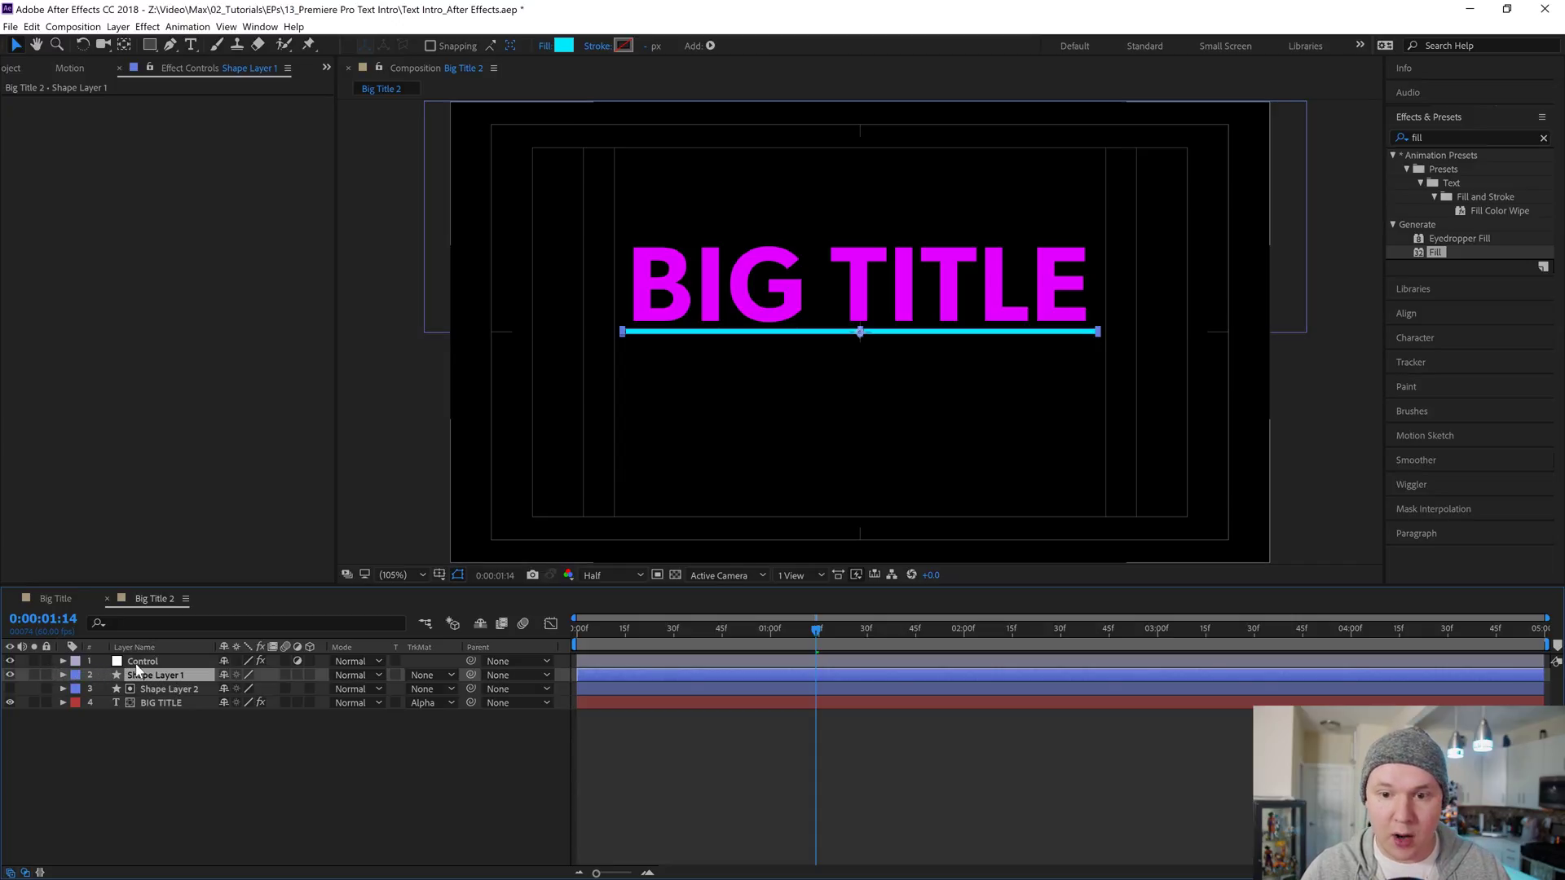
click(63, 675)
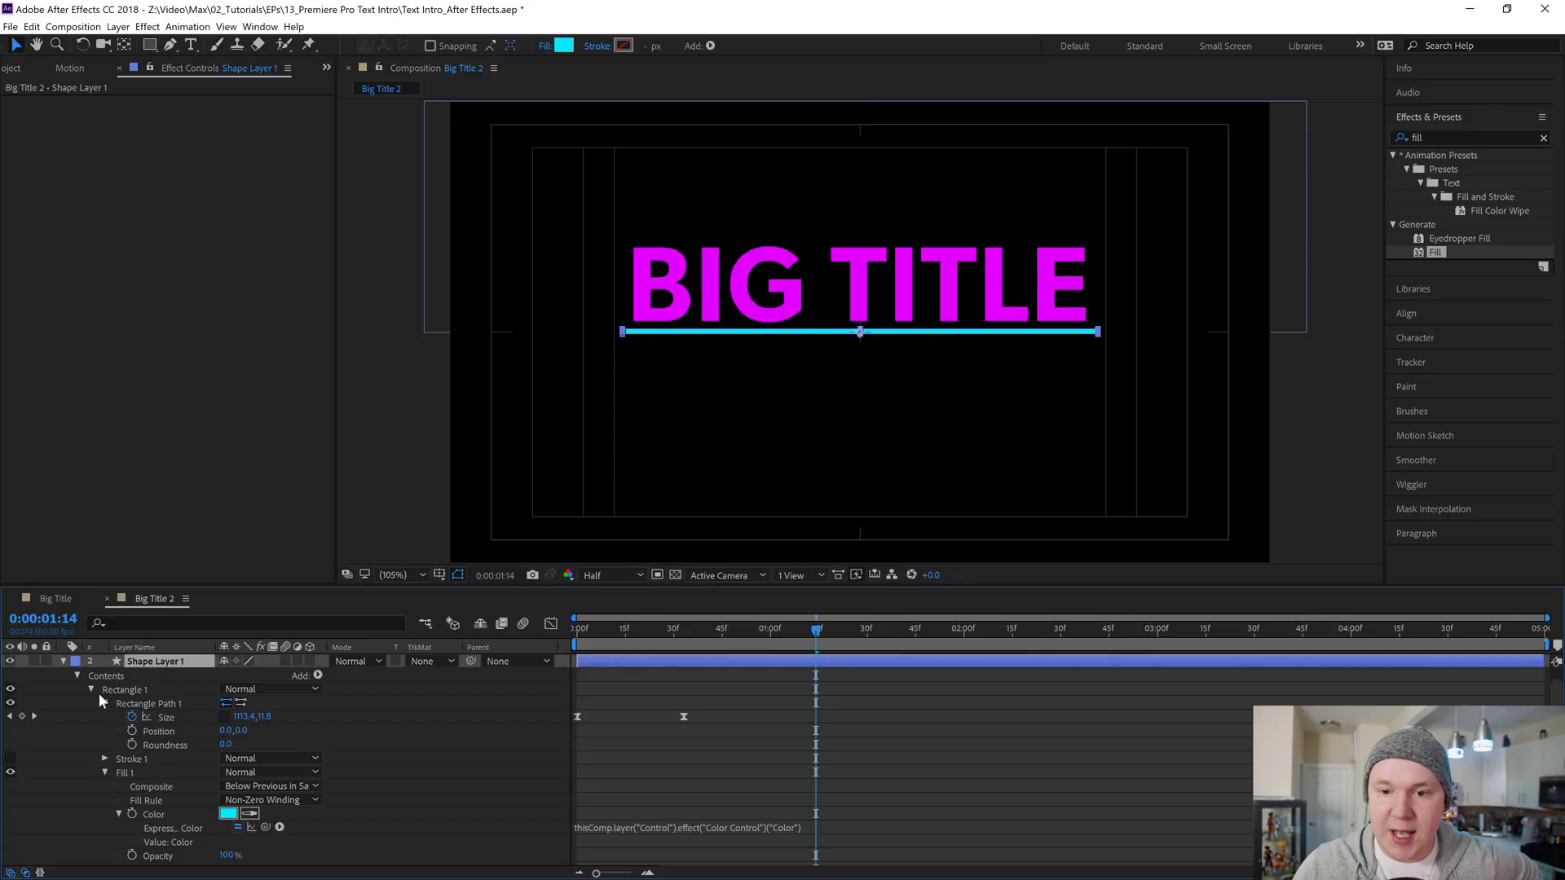
click(91, 689)
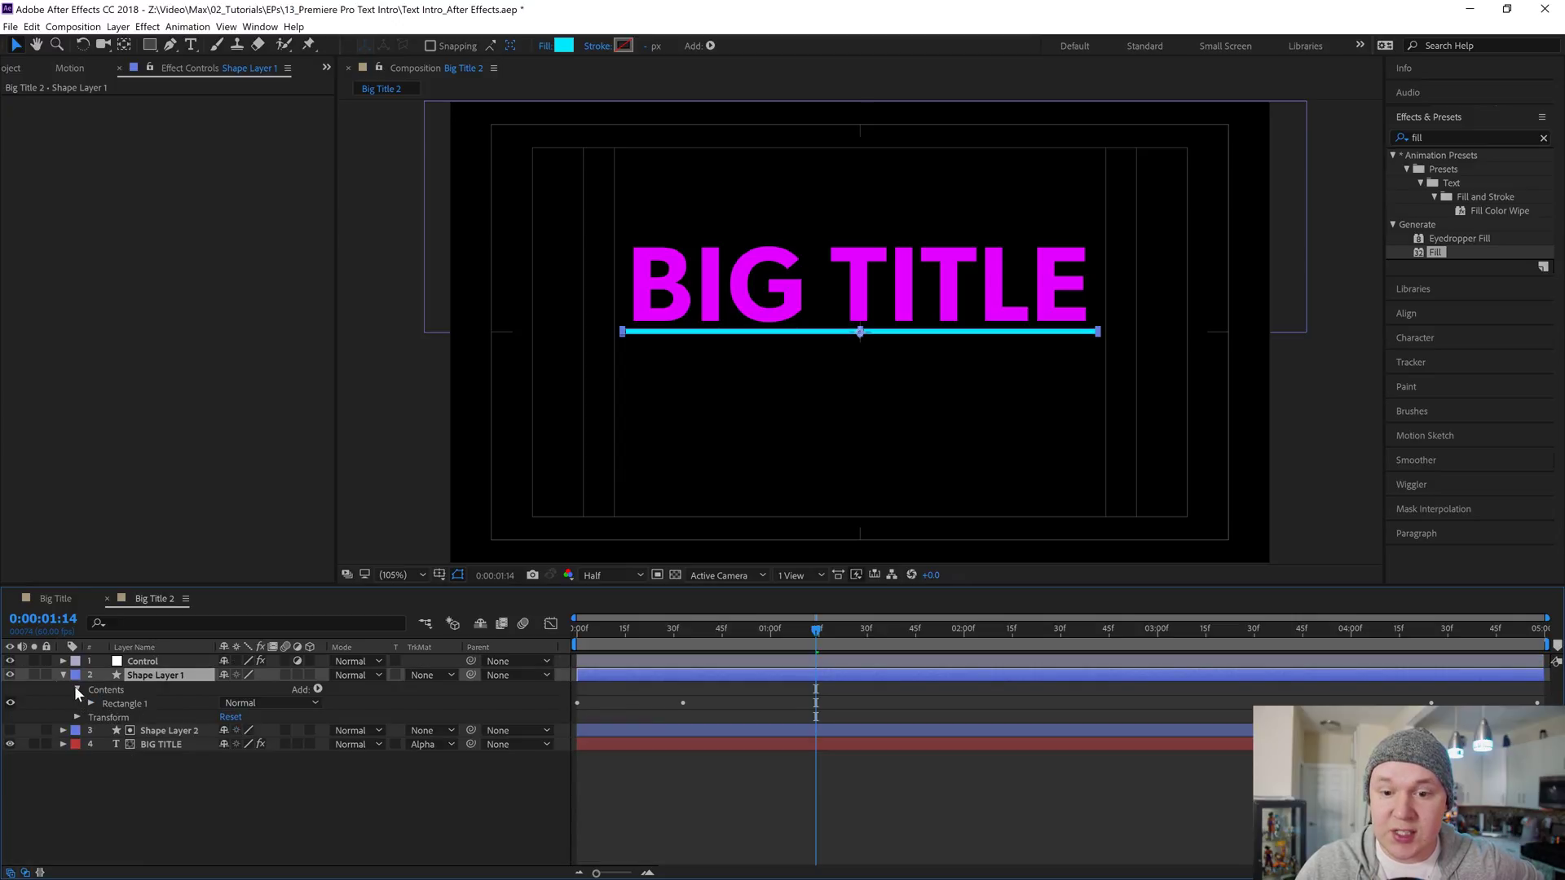
click(76, 690)
click(78, 704)
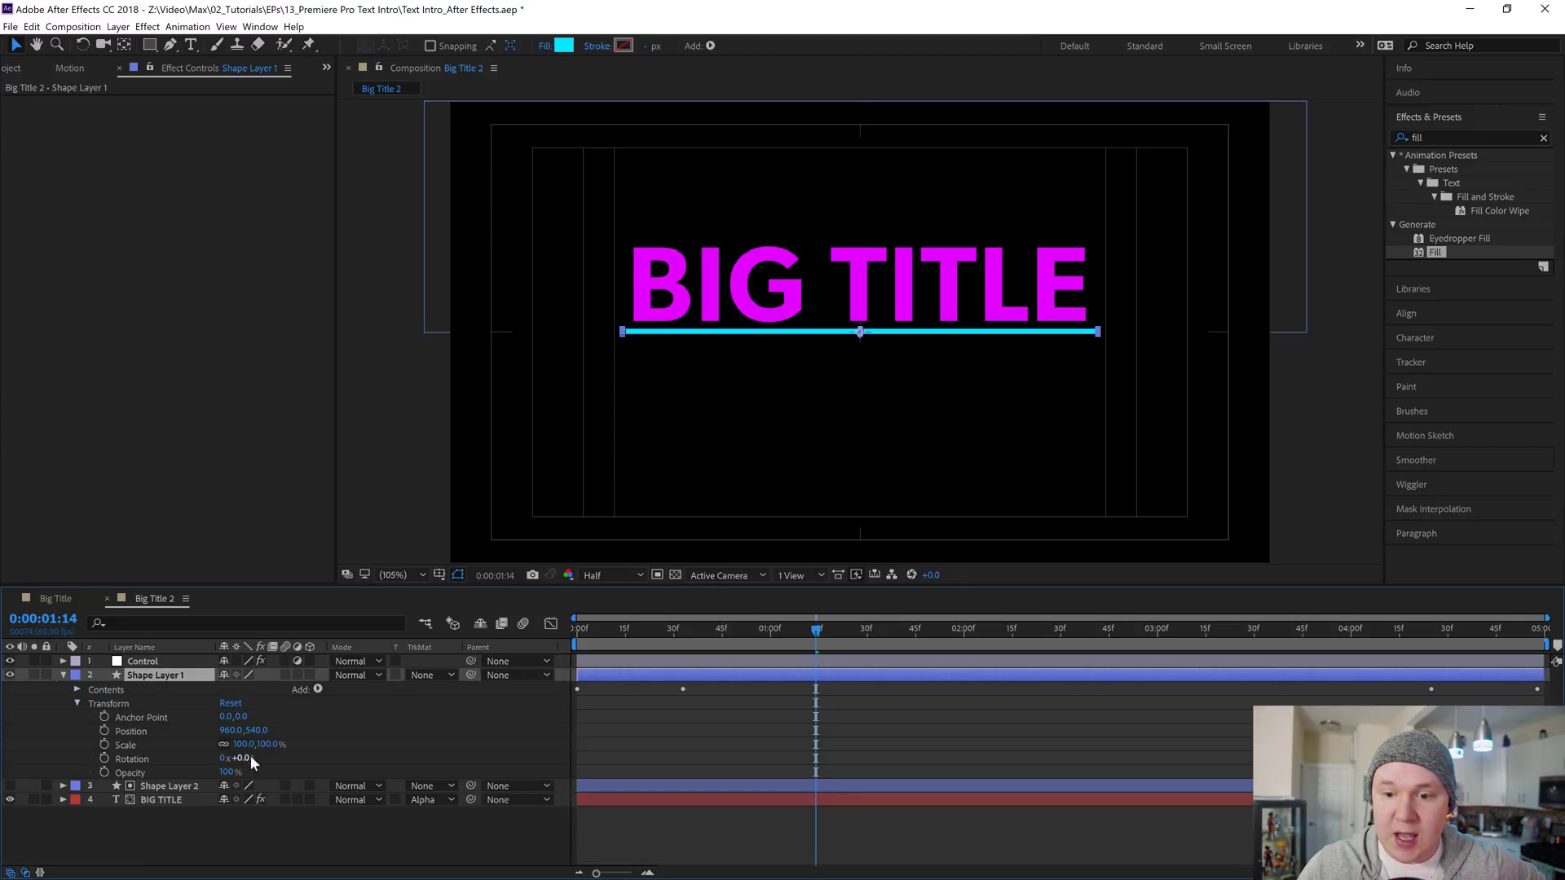
Try scaling Shape Layer 1 proportionally to 387% and in width only to 125%, undoing each change.
mouse_move(241, 749)
mouse_down()
mouse_move(684, 717)
mouse_move(266, 758)
mouse_up()
key(ctrl+z)
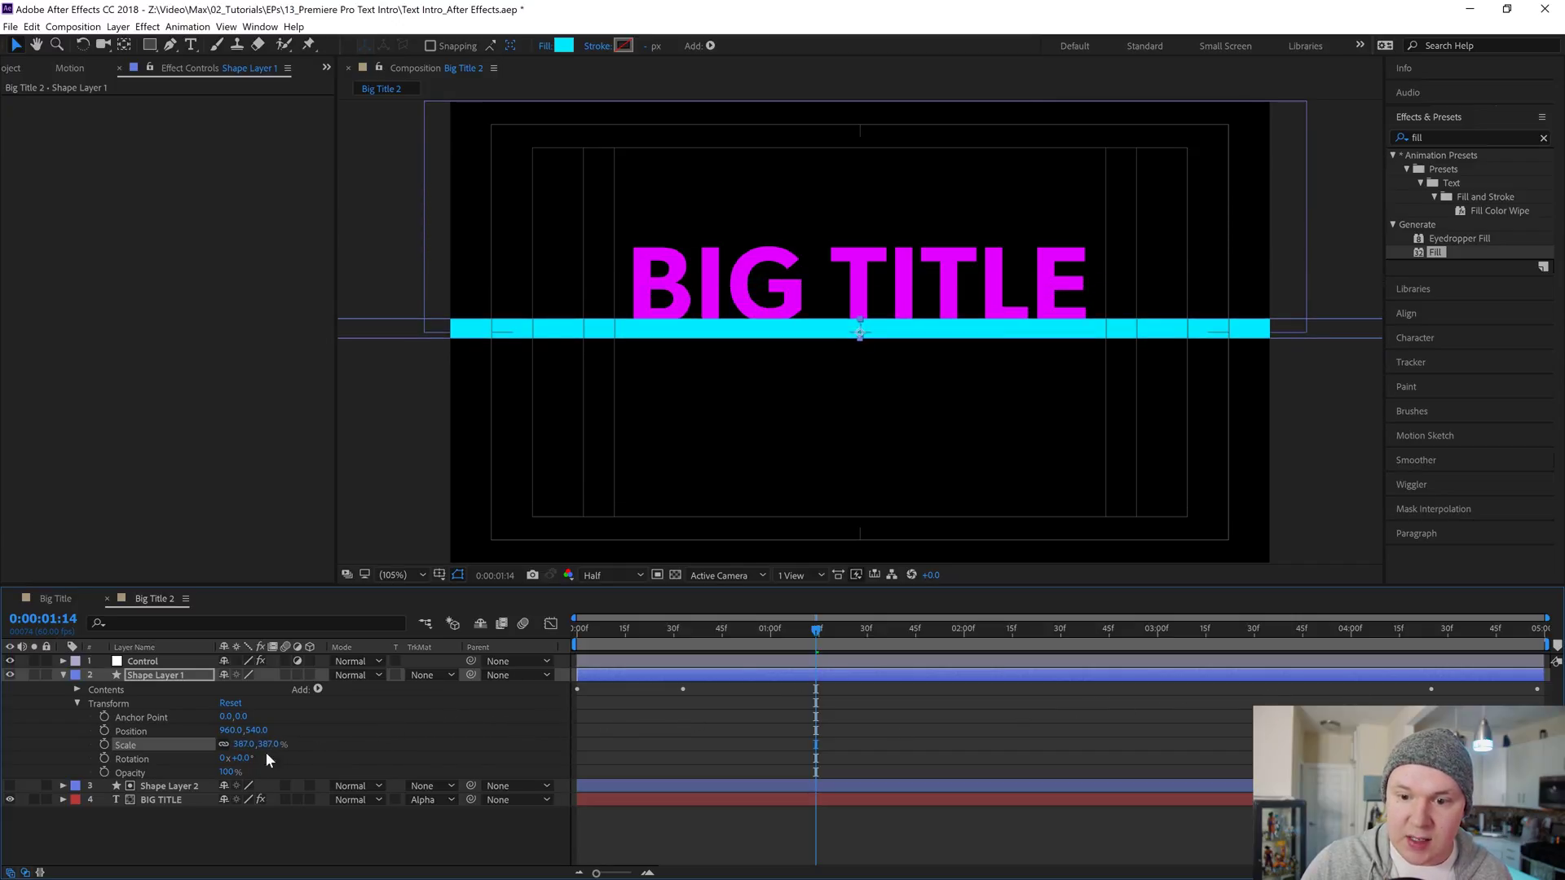
key(ctrl+z)
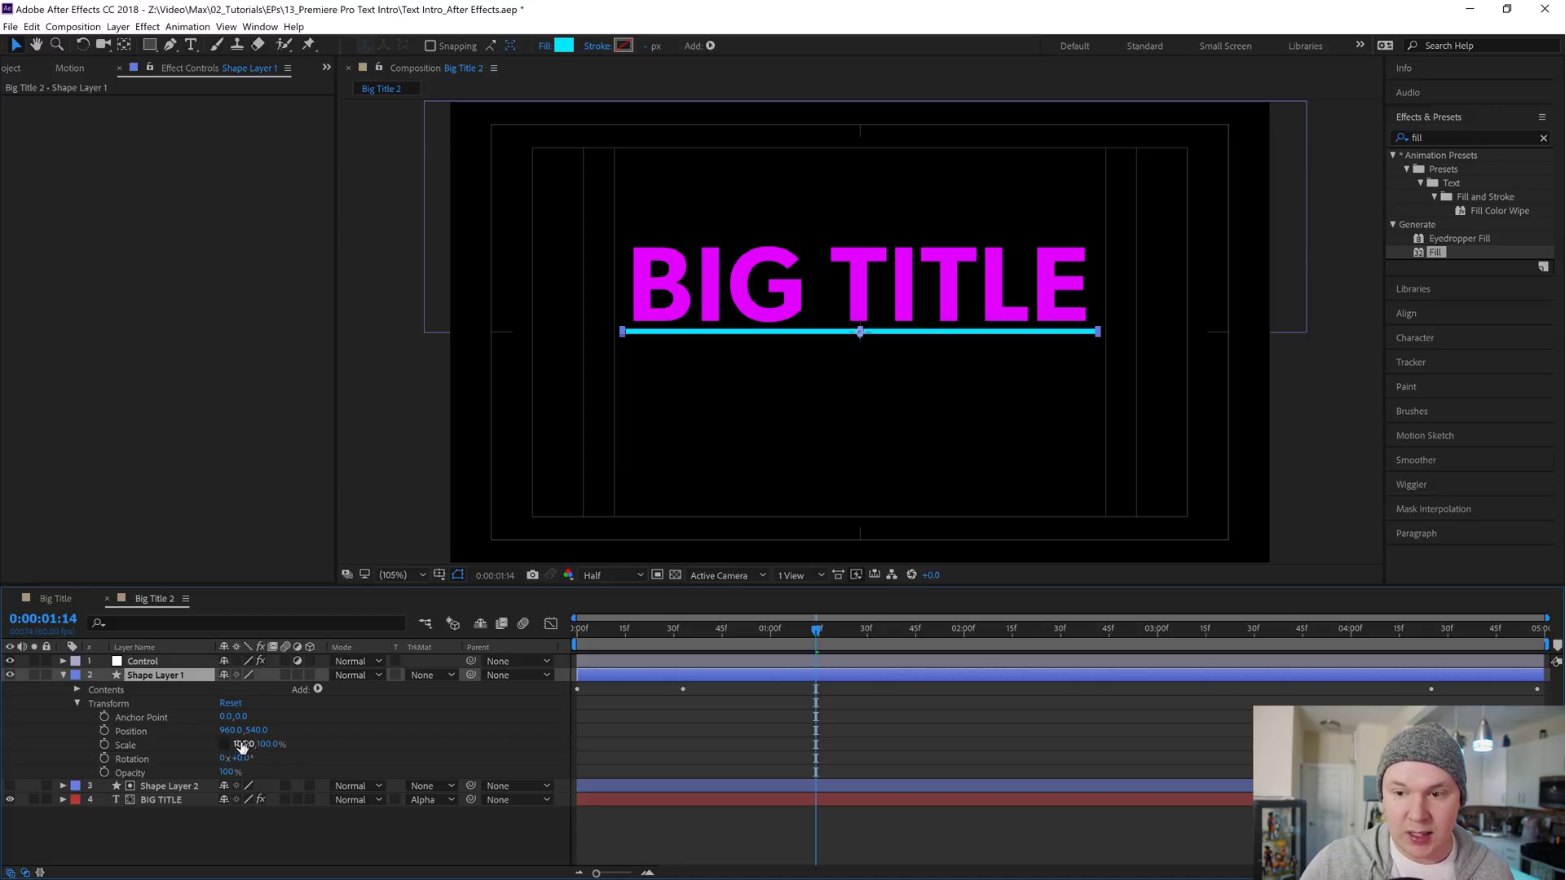
drag(243, 745, 286, 767)
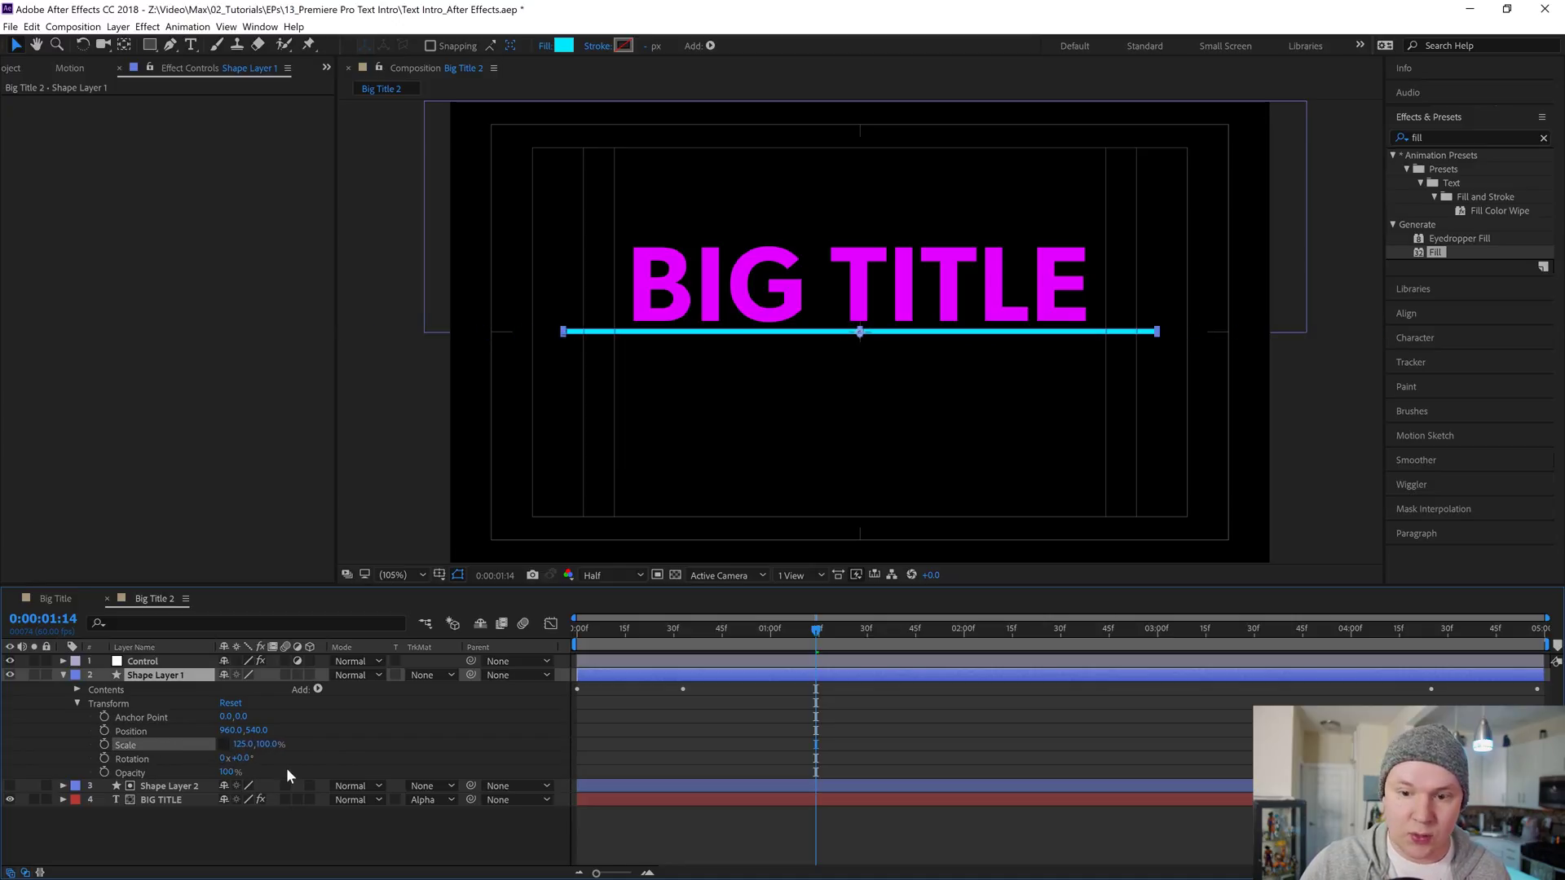
key(ctrl+z)
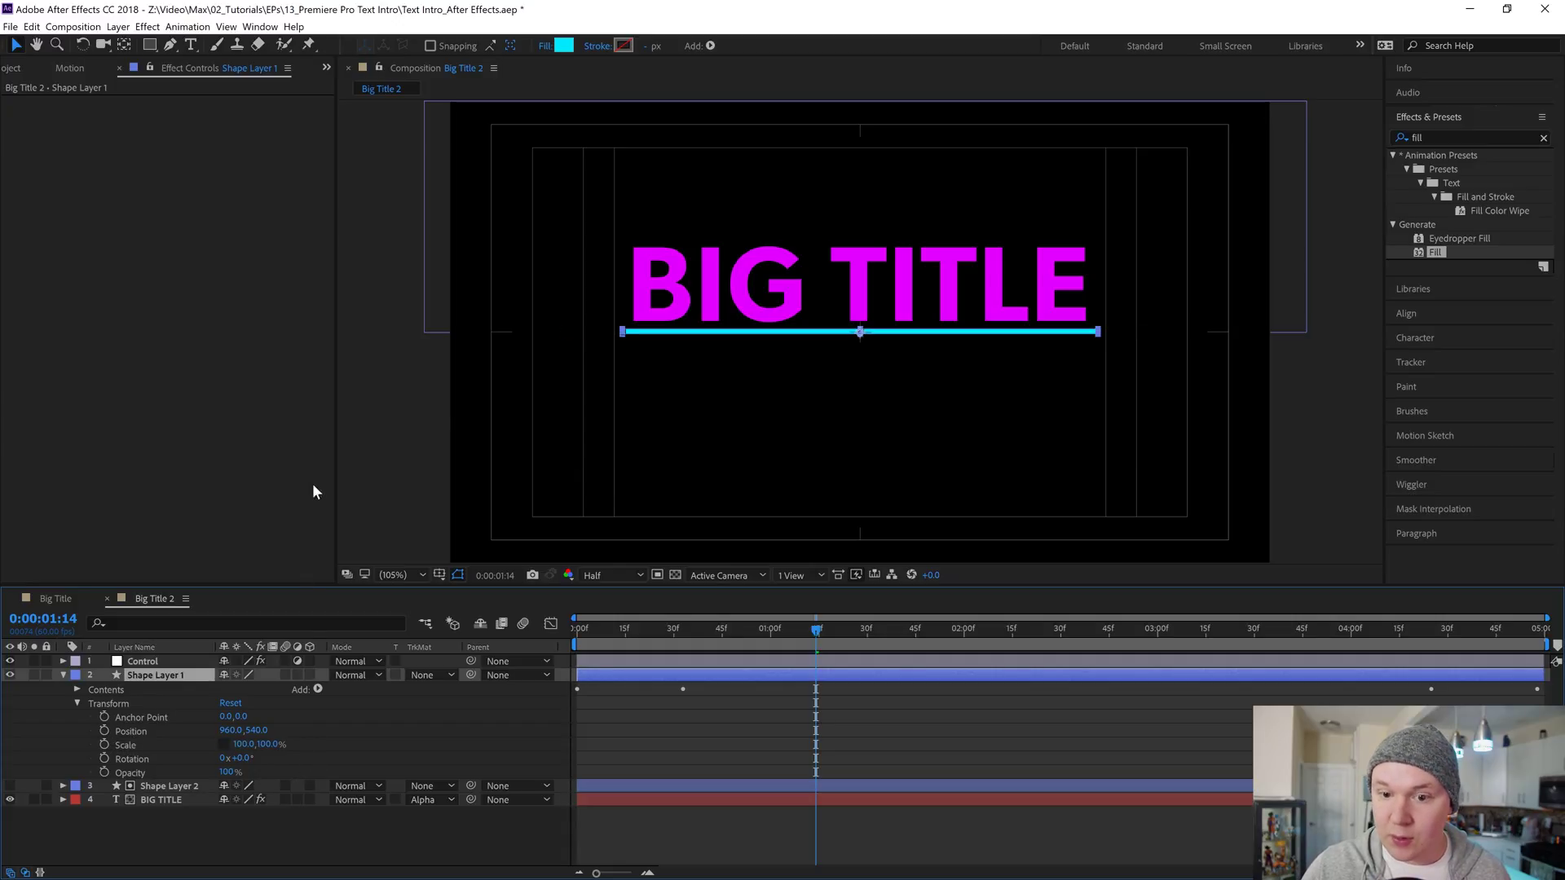
Link Shape Layer 1's Scale to the Control layer's Slider Control with an expression, and set the slider to 359.
alt+click(105, 744)
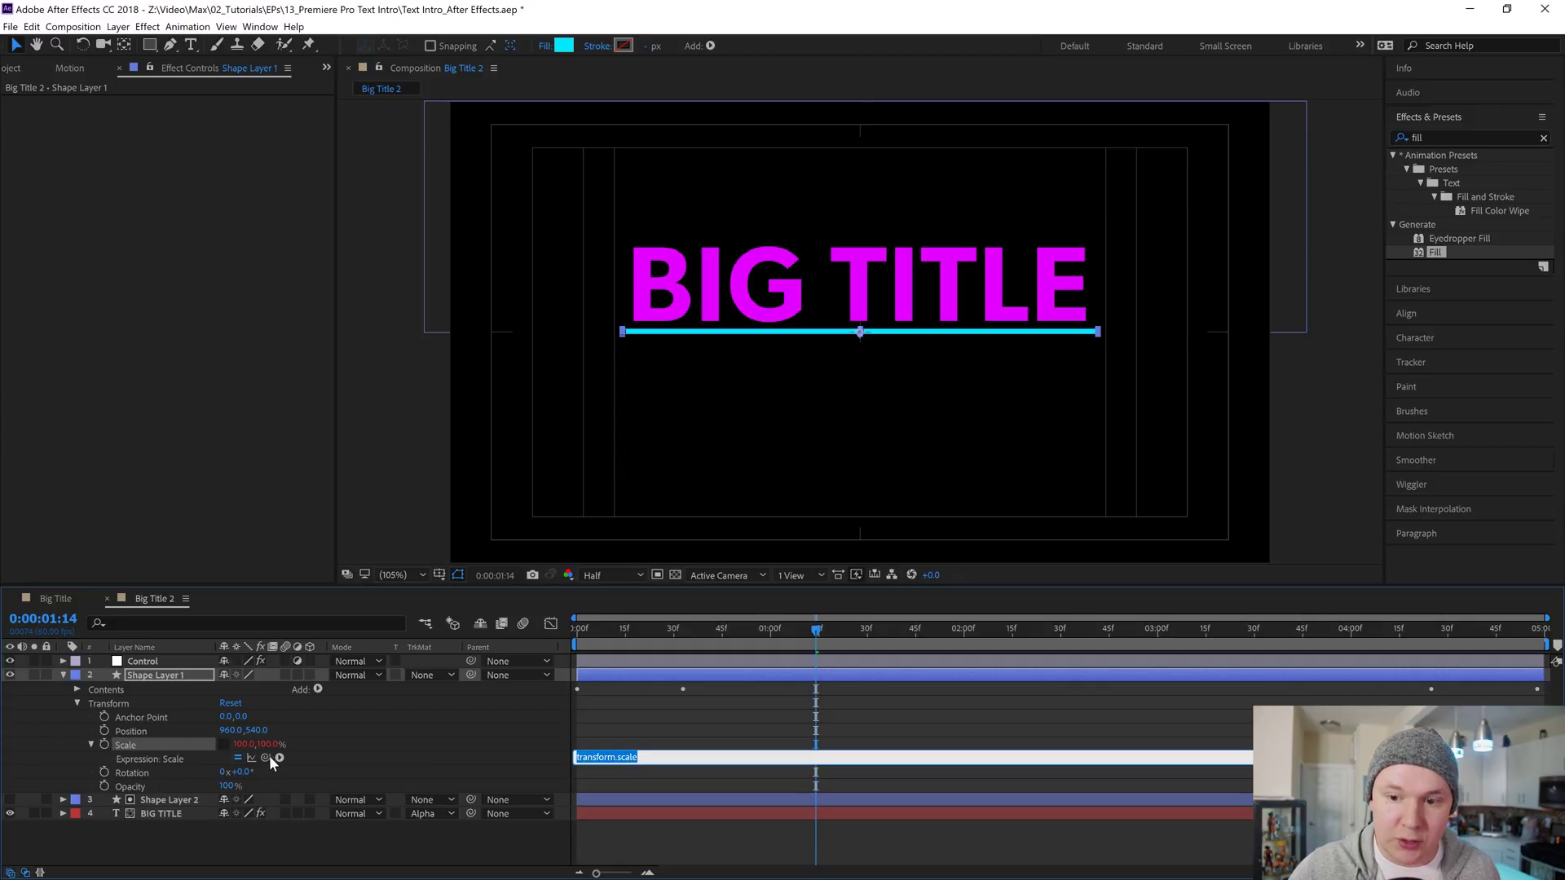
click(143, 661)
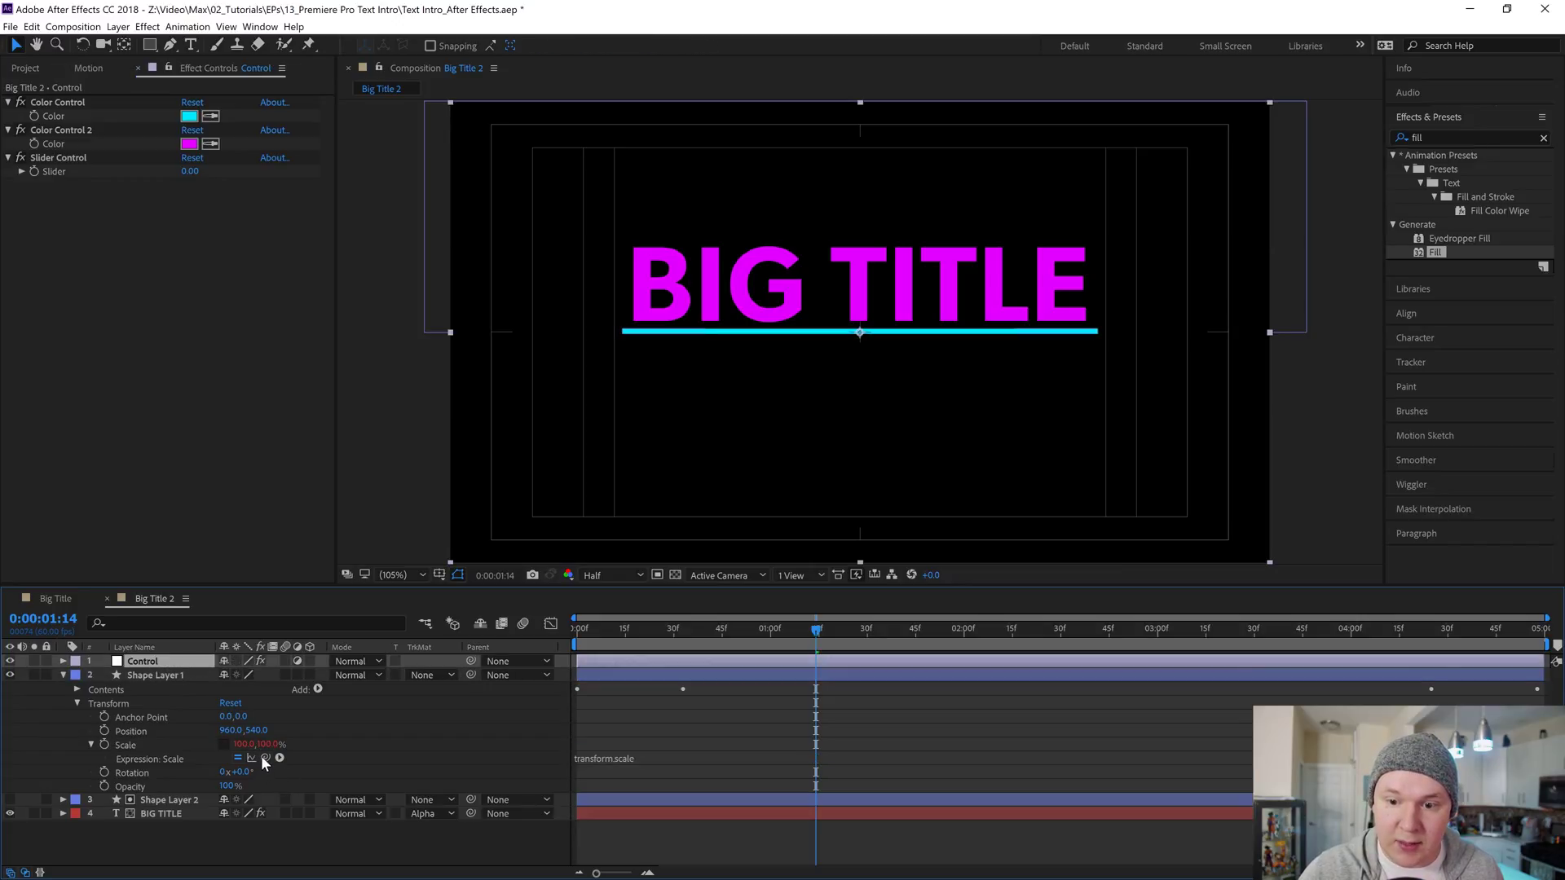
drag(261, 757, 114, 175)
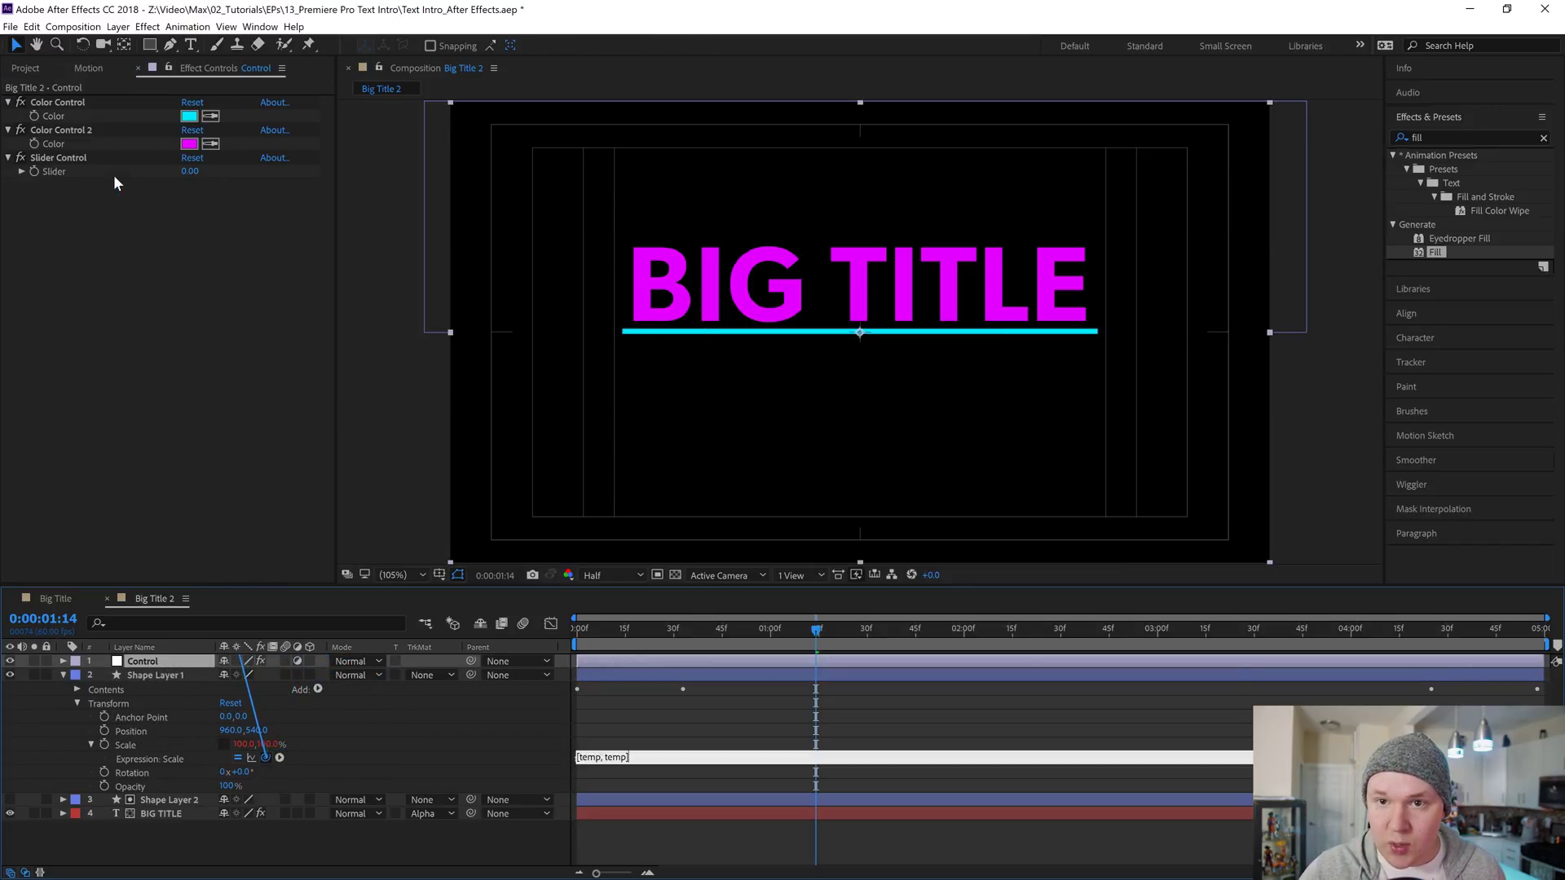
click(196, 291)
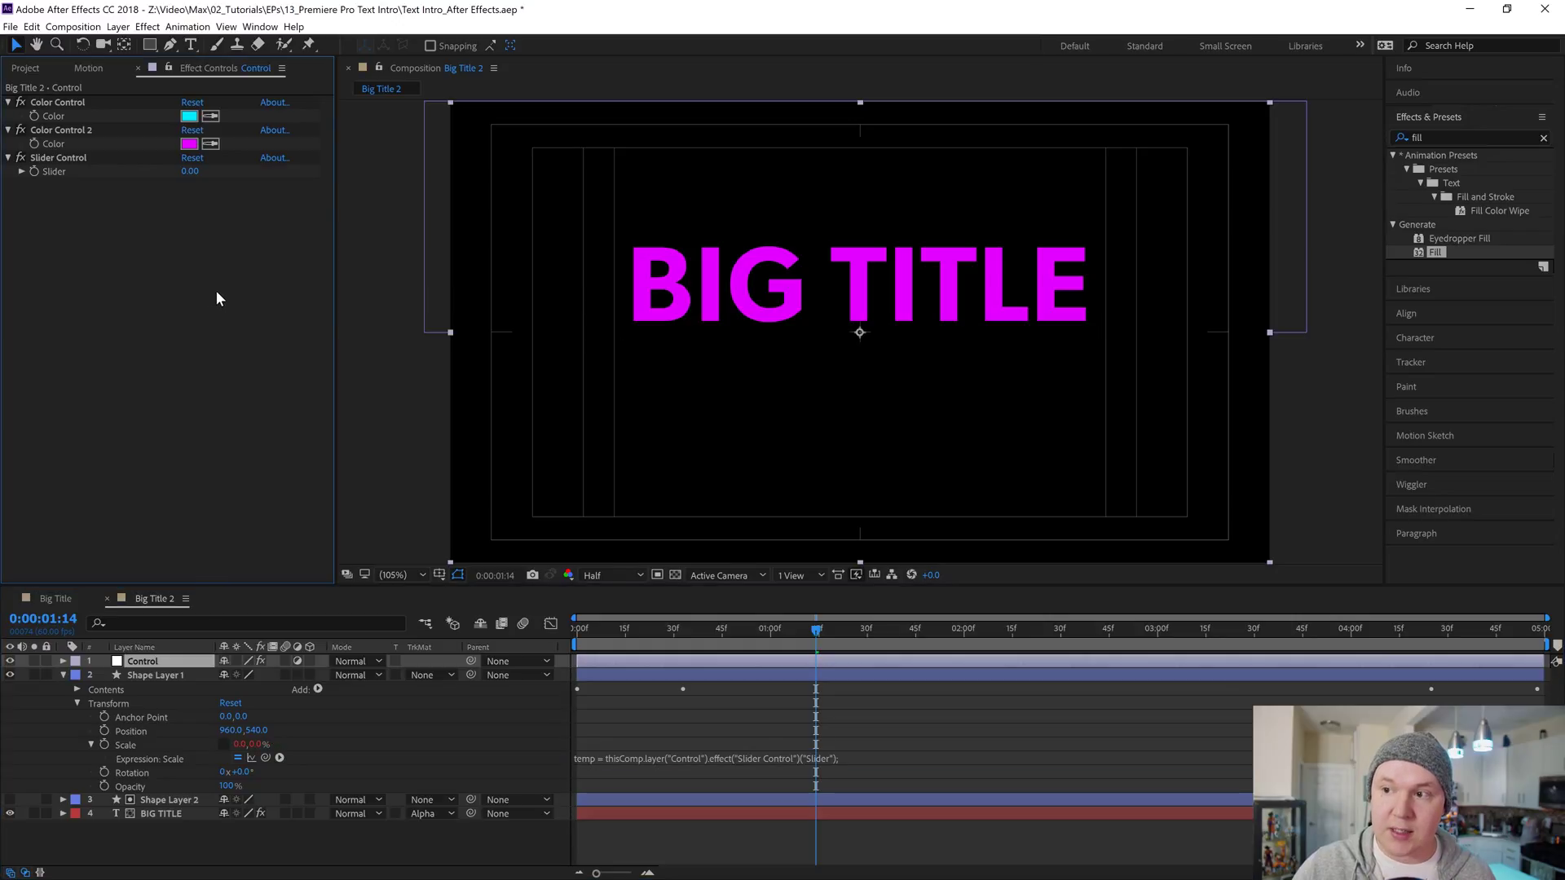
drag(191, 172, 512, 225)
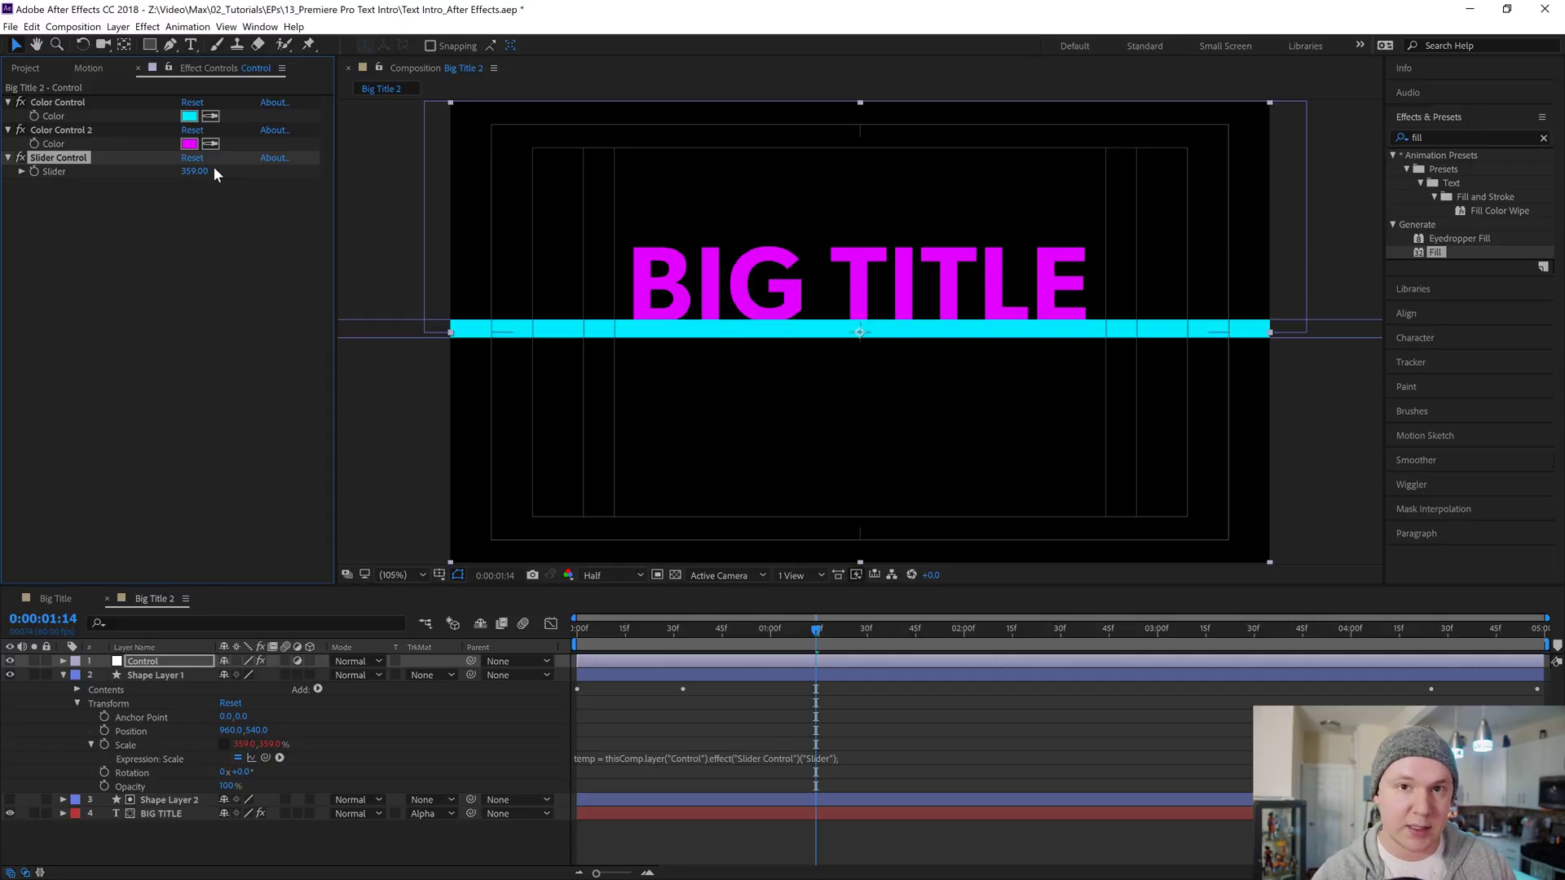
Change the last line of Shape Layer 1's Scale expression to [temp, 100] so the slider drives only the width.
click(667, 757)
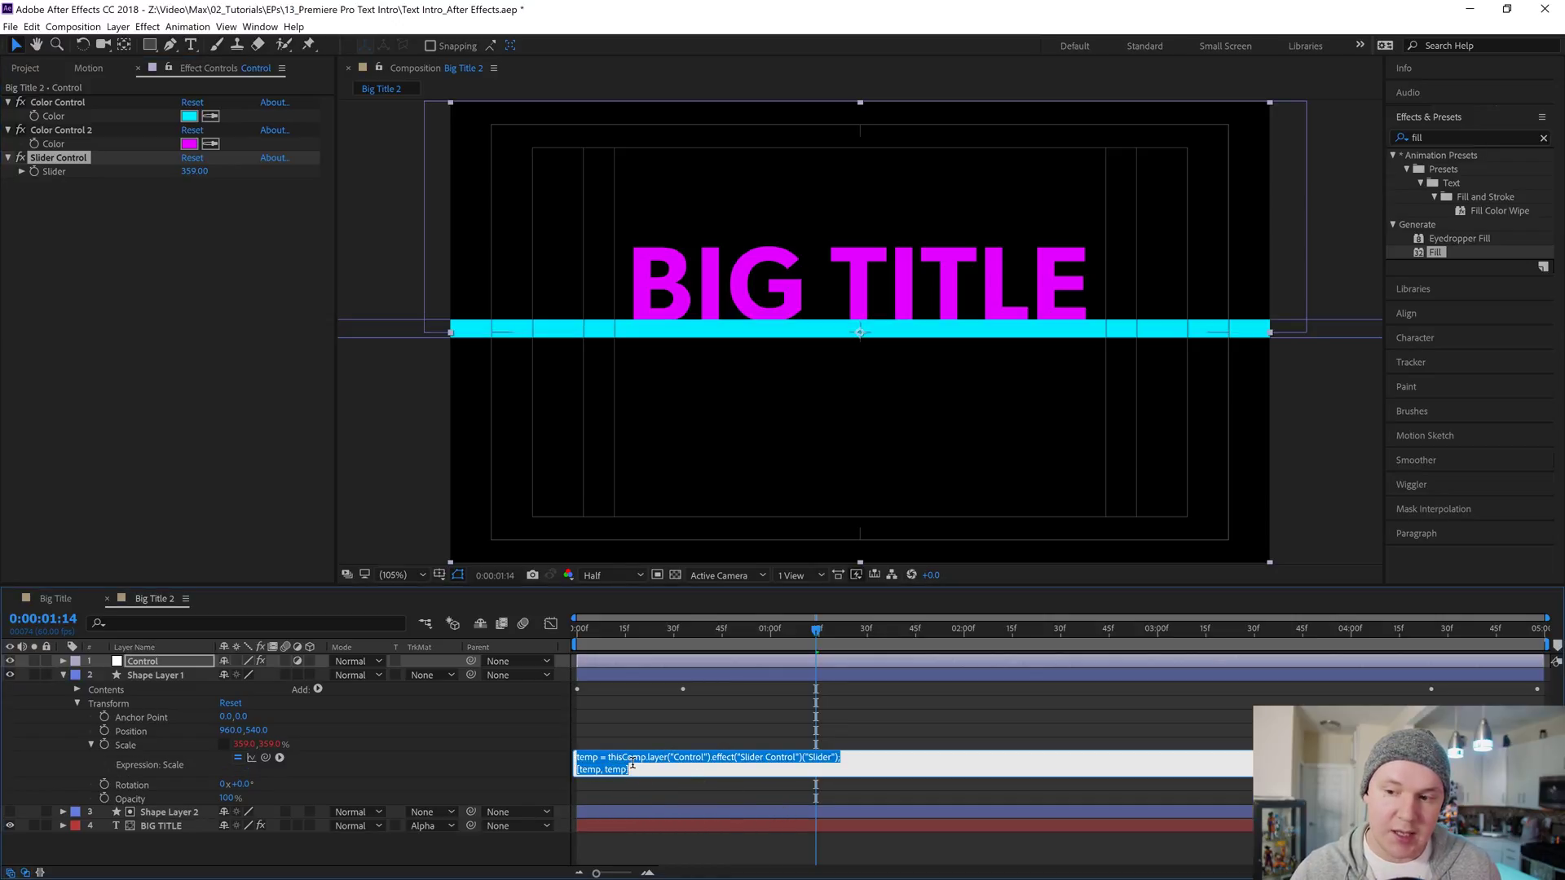
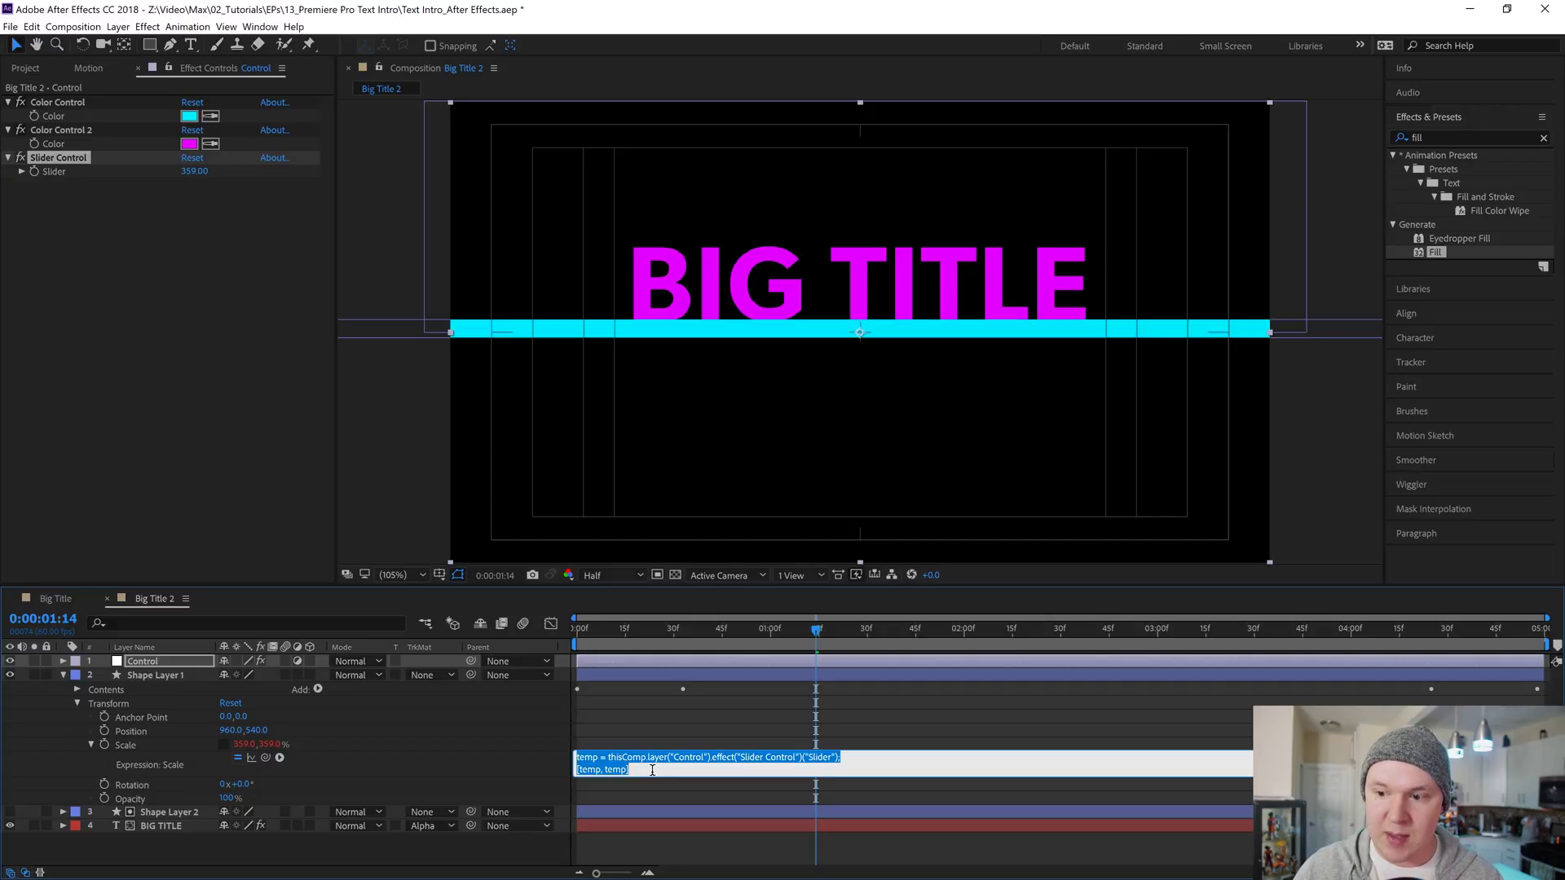
click(611, 757)
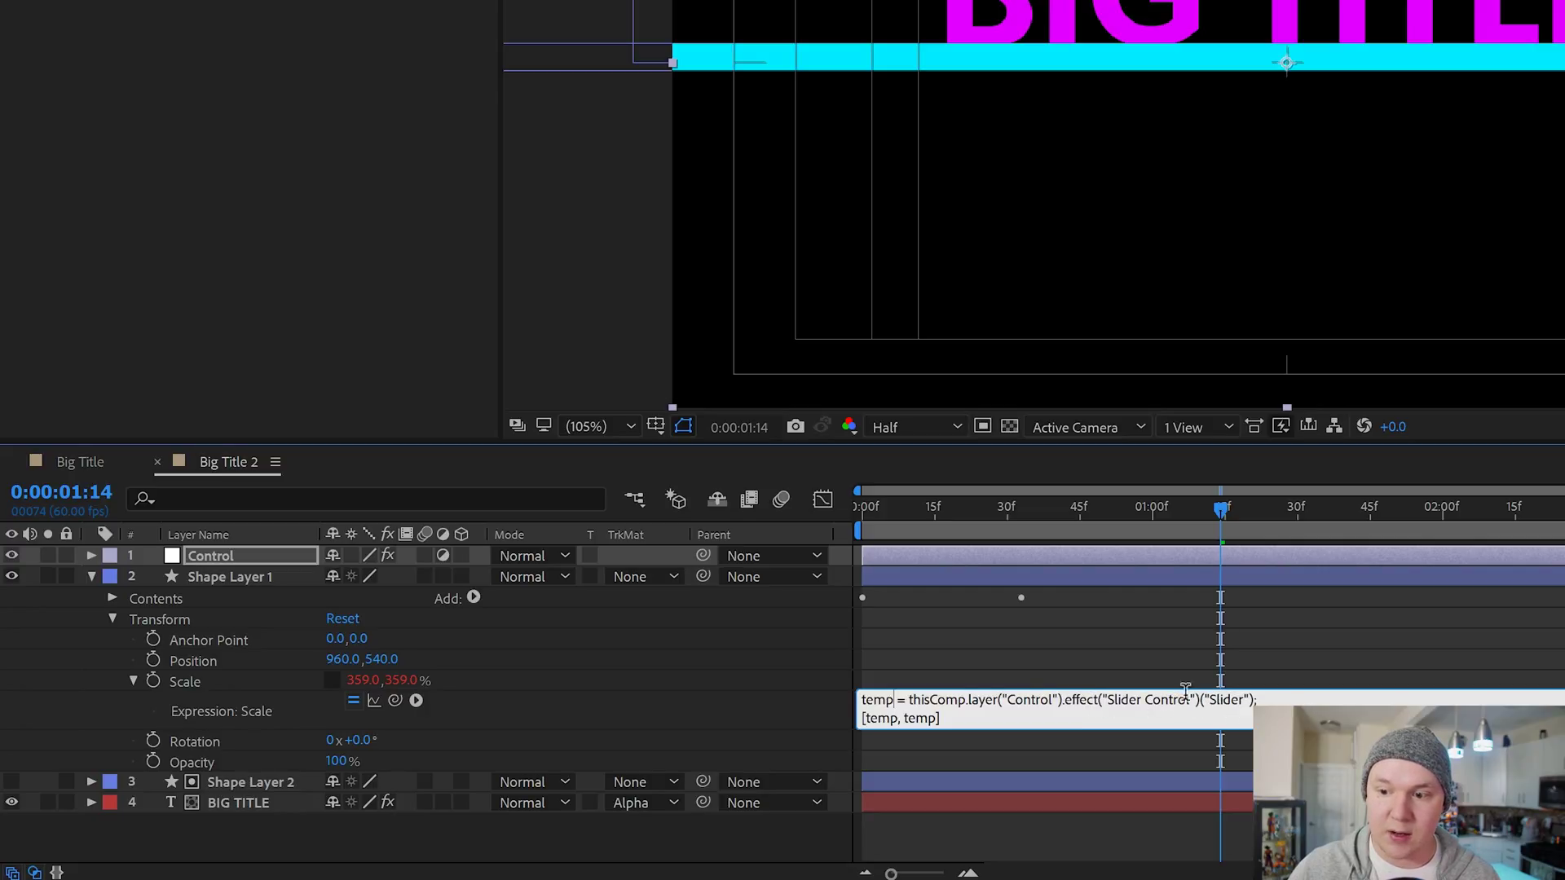
drag(863, 718, 936, 719)
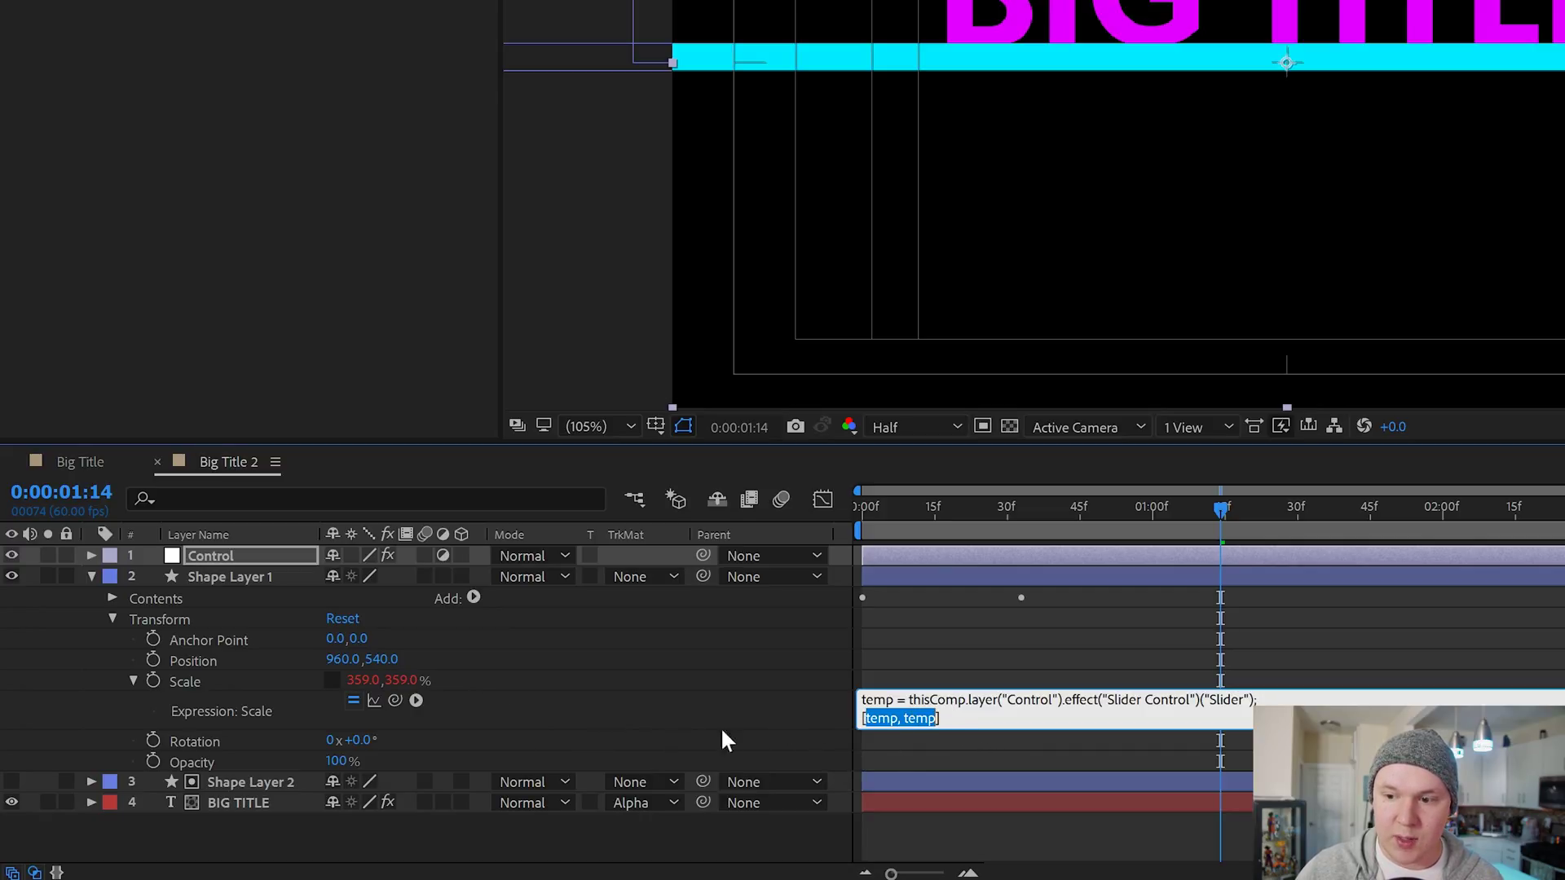
click(904, 718)
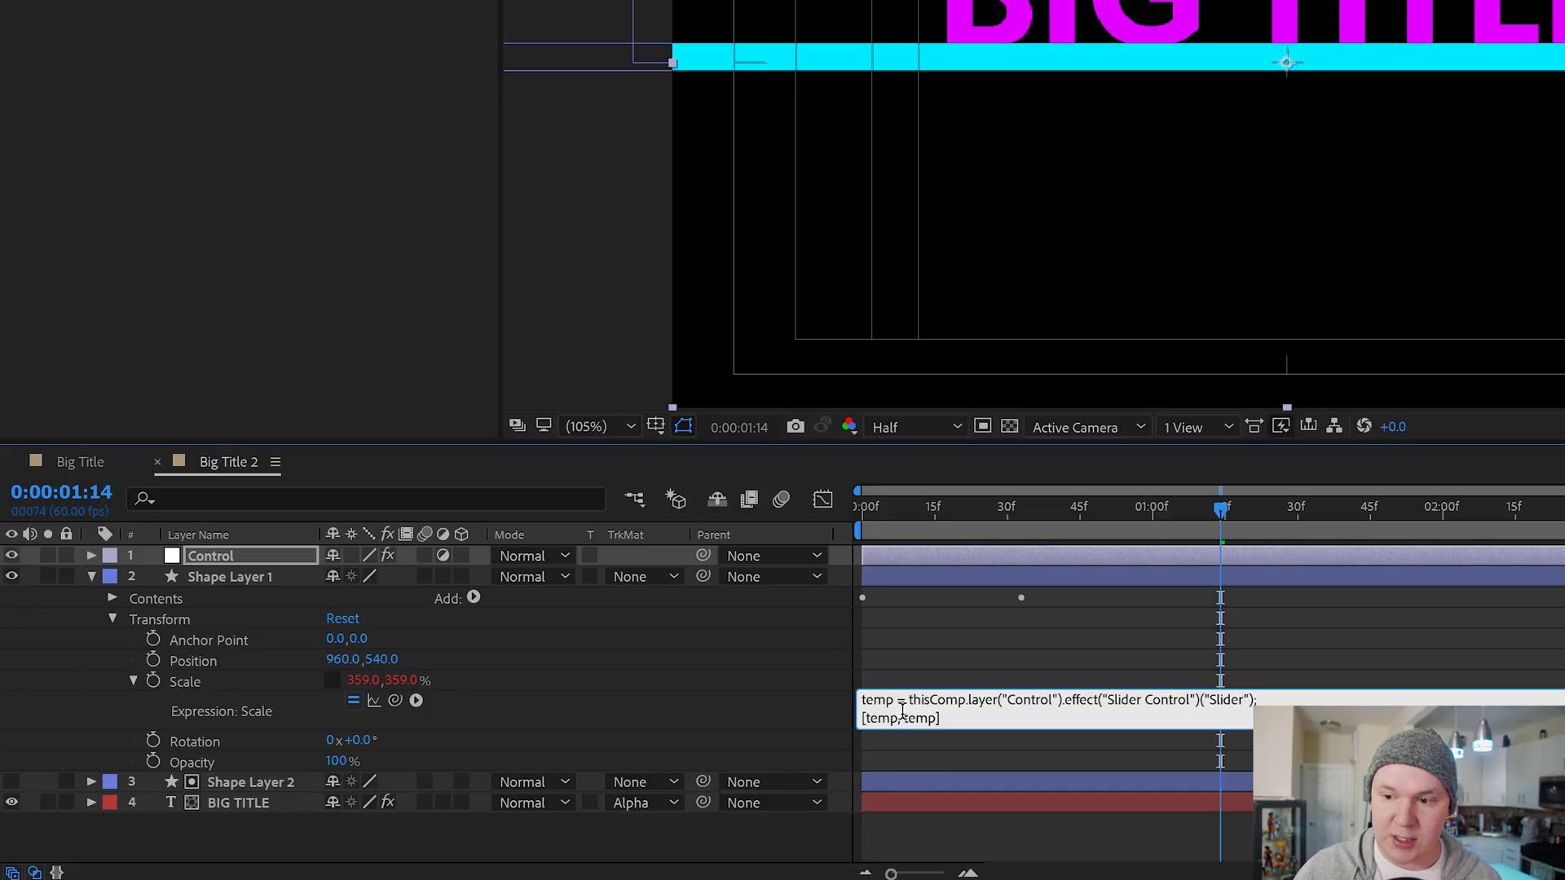
drag(903, 719, 934, 717)
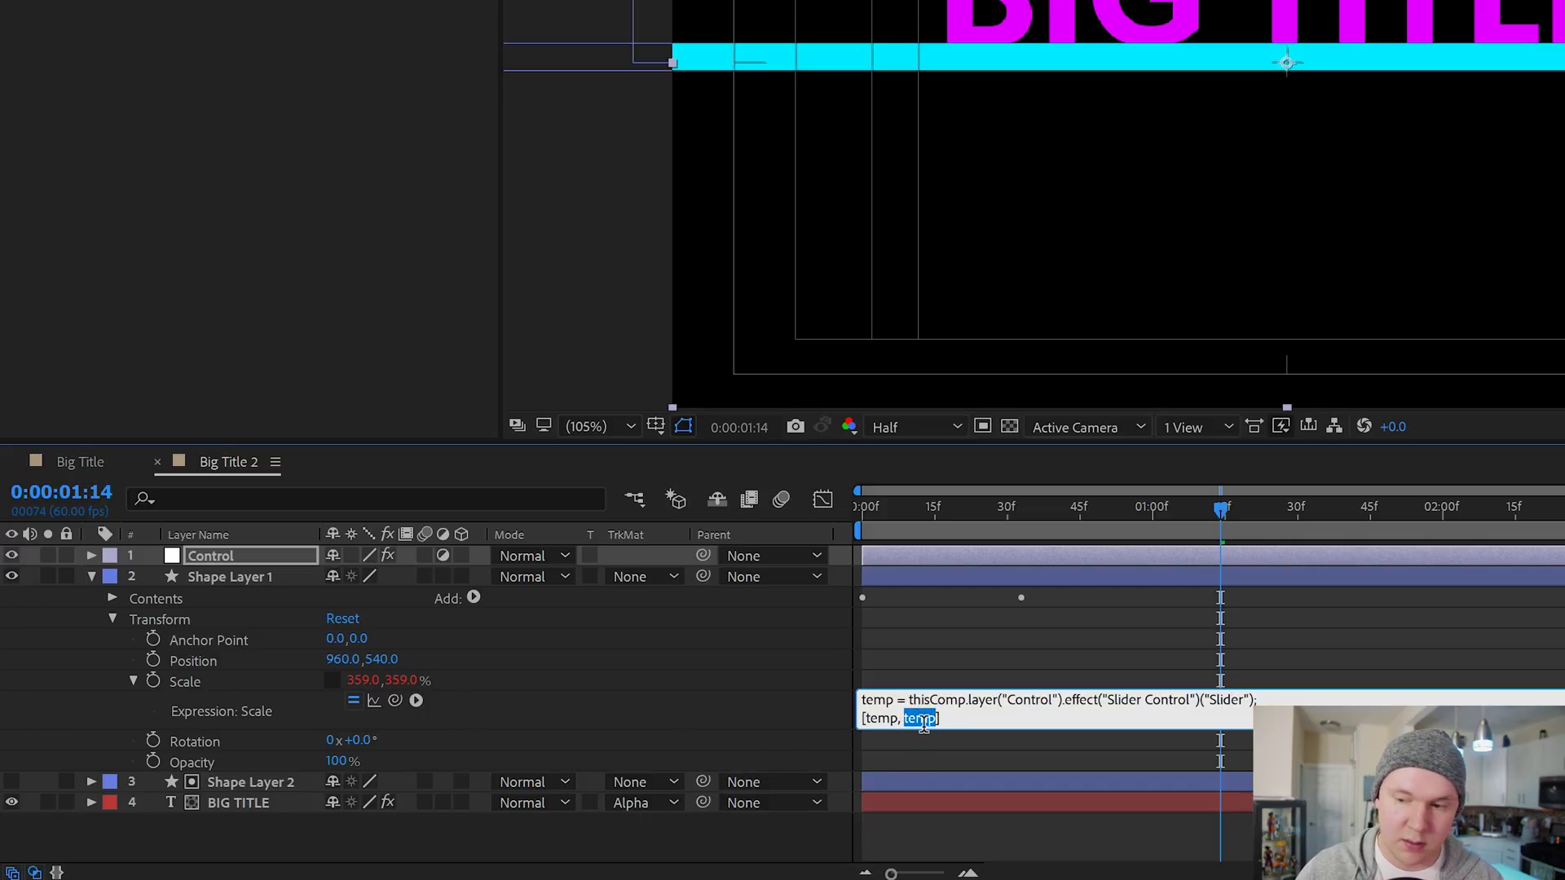
text(100)
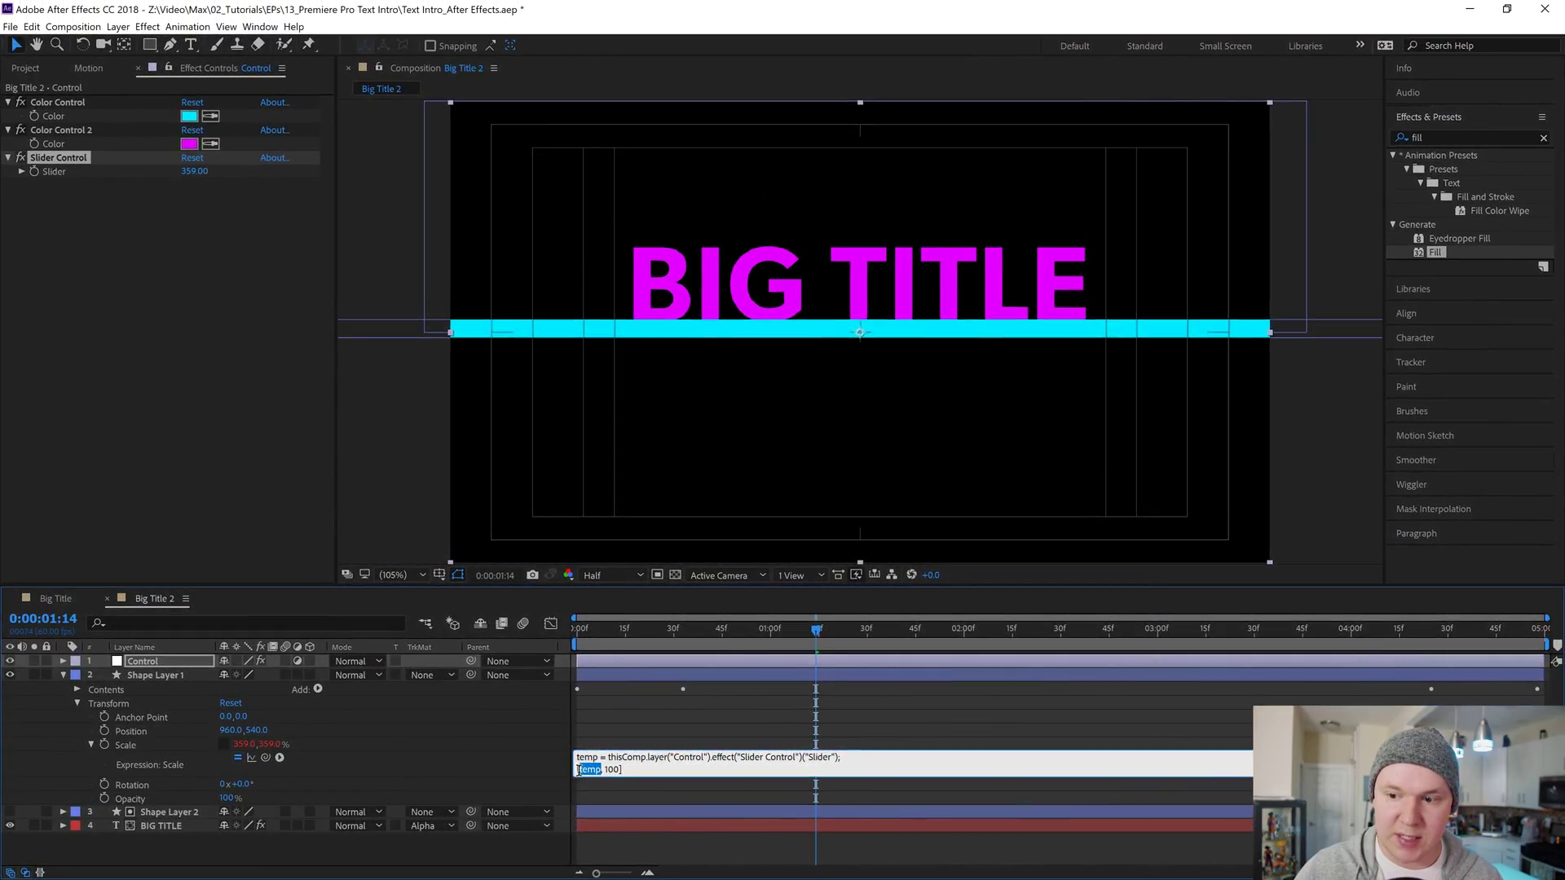
double_click(589, 769)
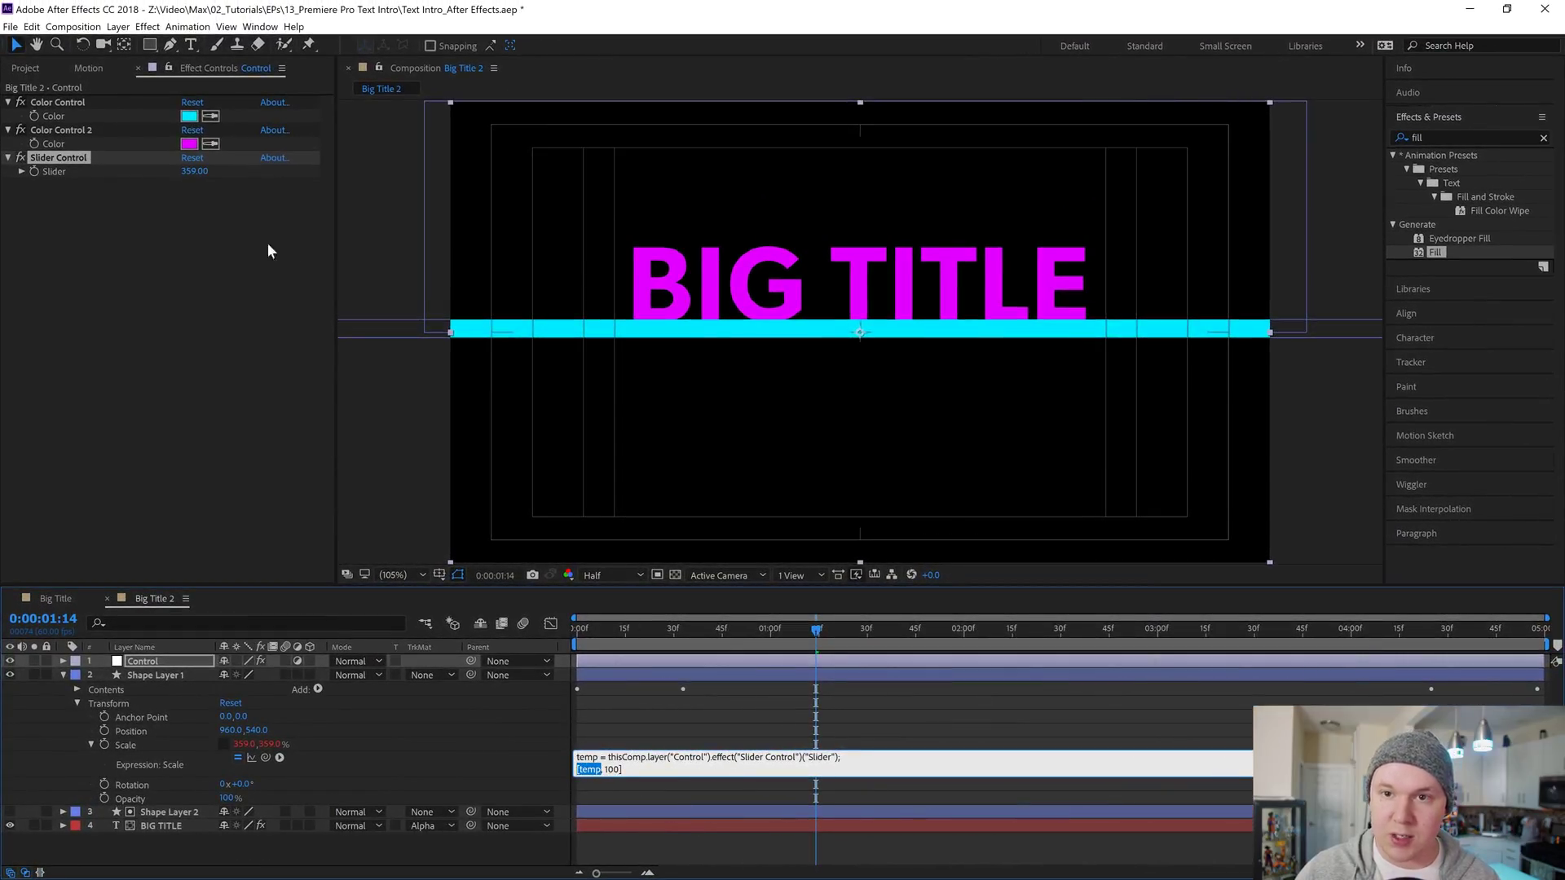
click(701, 785)
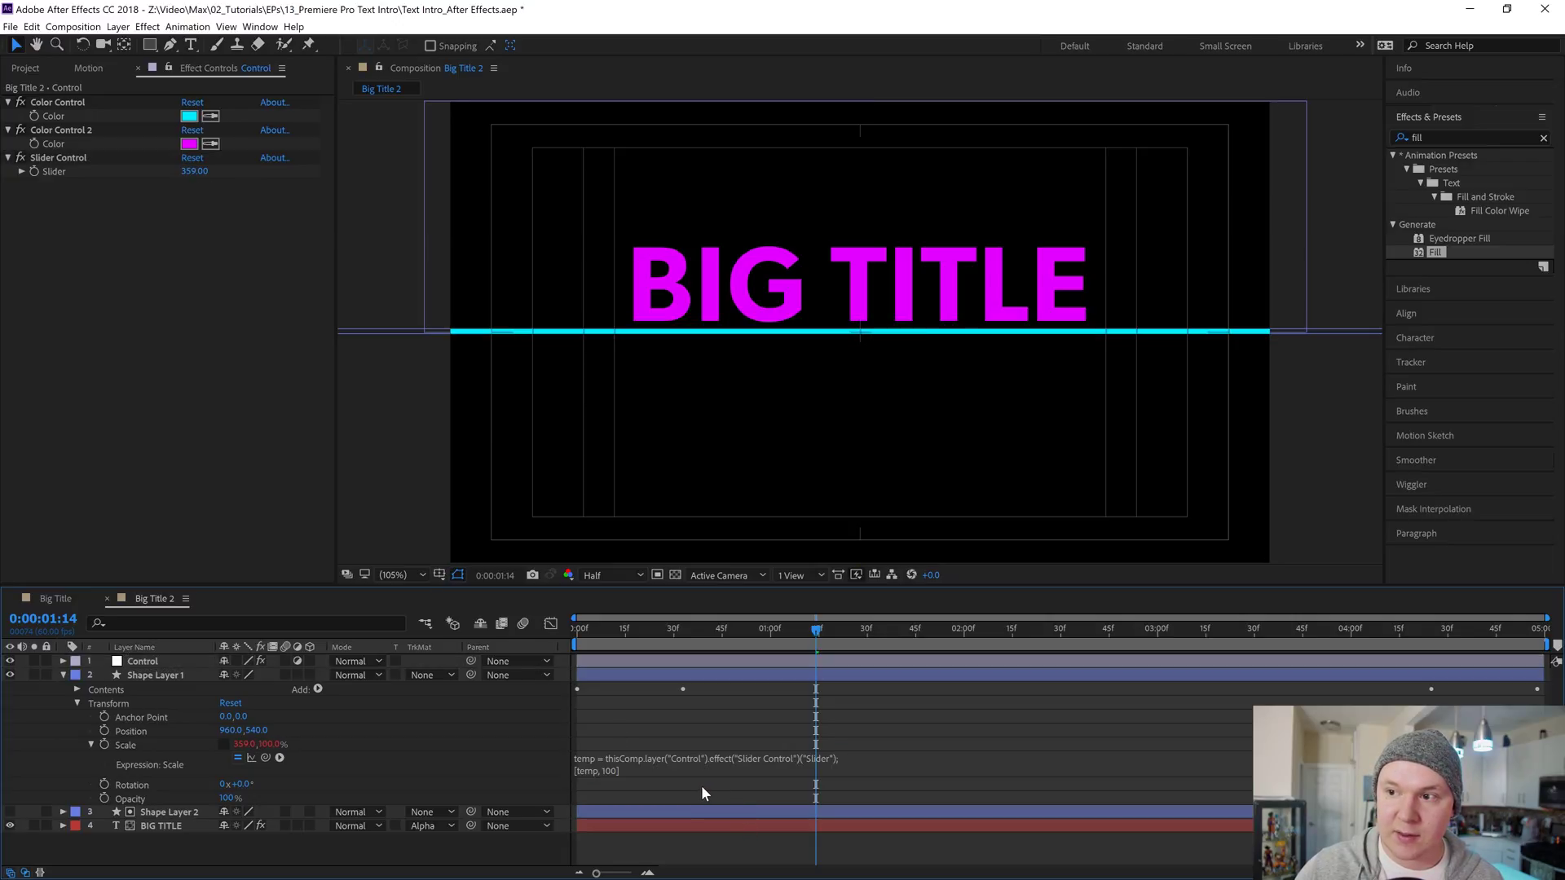
Examine the second array value in the last line of Shape Layer 1's Scale expression, leaving the expression as it is.
click(608, 769)
click(608, 770)
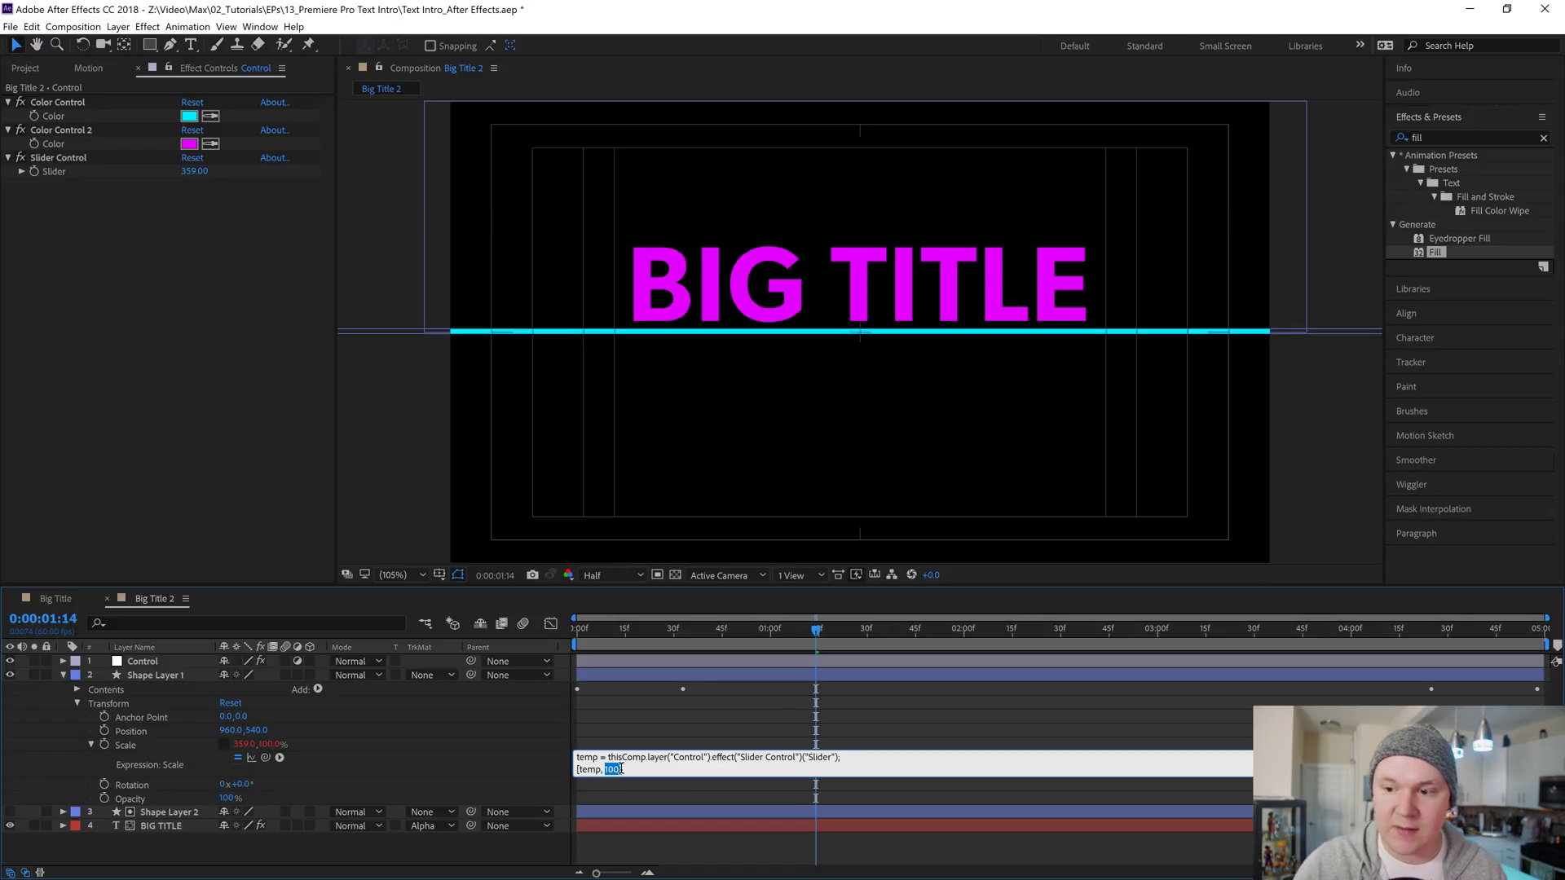
double_click(612, 770)
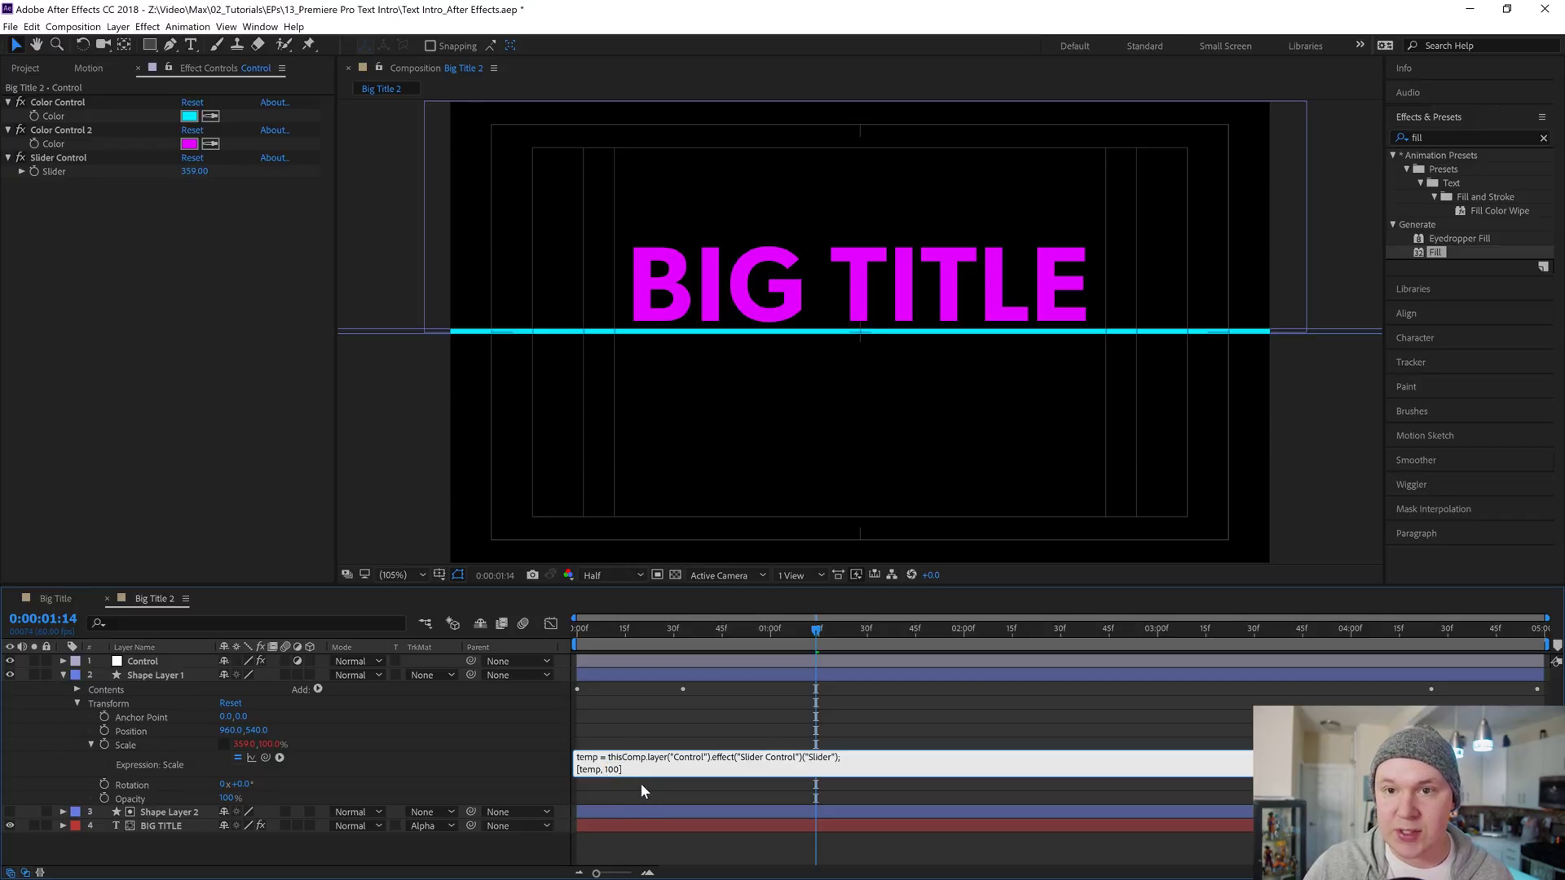
click(641, 784)
Collapse Shape Layer 1, try the Control layer's slider at 200, and reduce it to 96 so the line matches the title's width.
drag(183, 179, 124, 296)
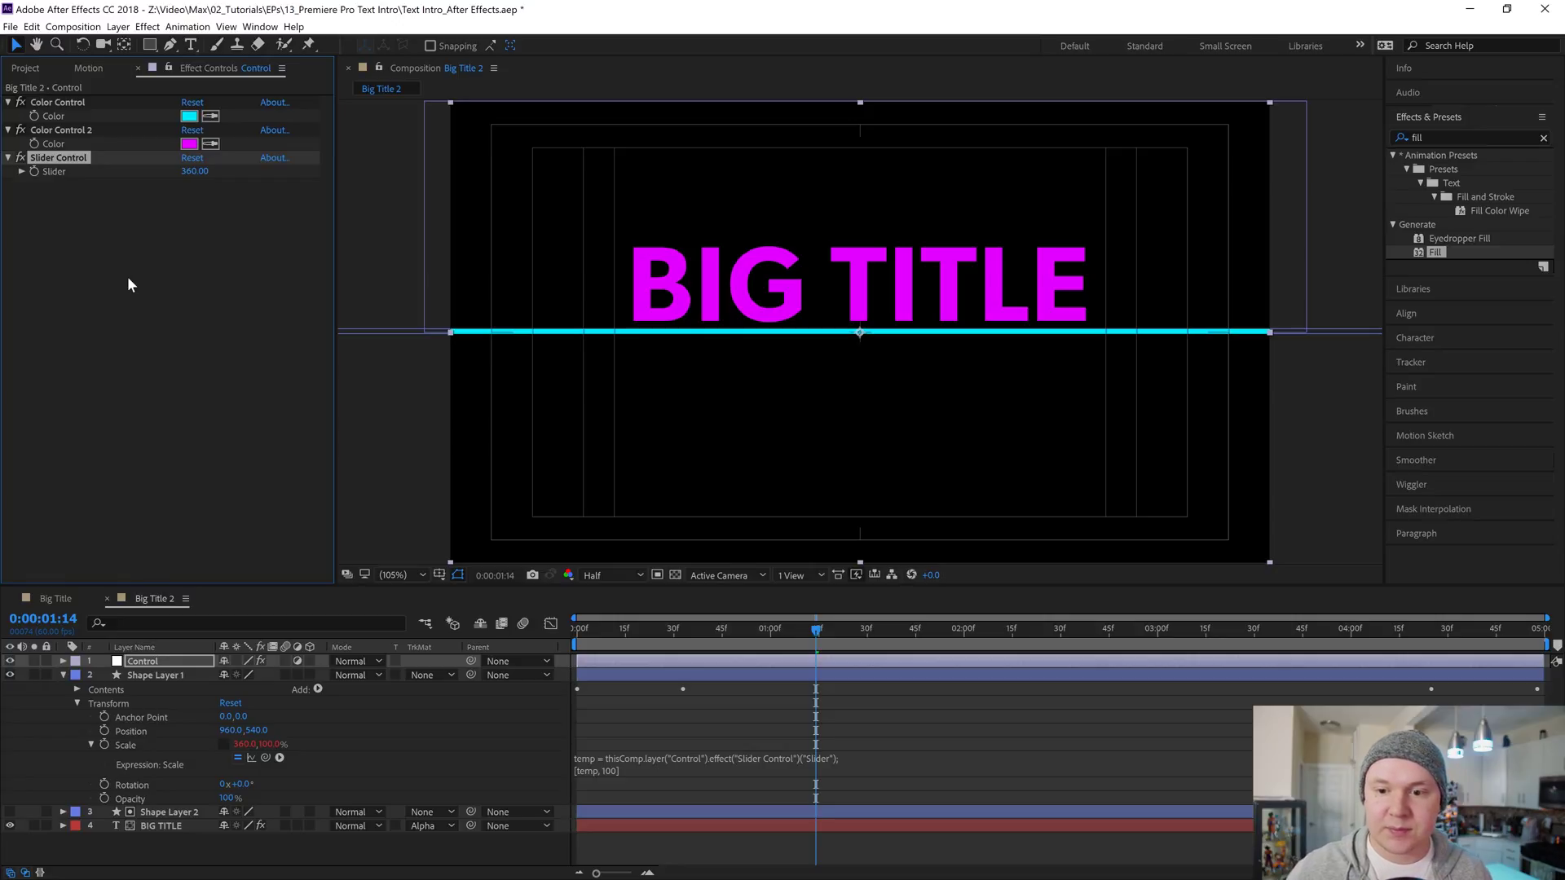
click(63, 674)
click(194, 171)
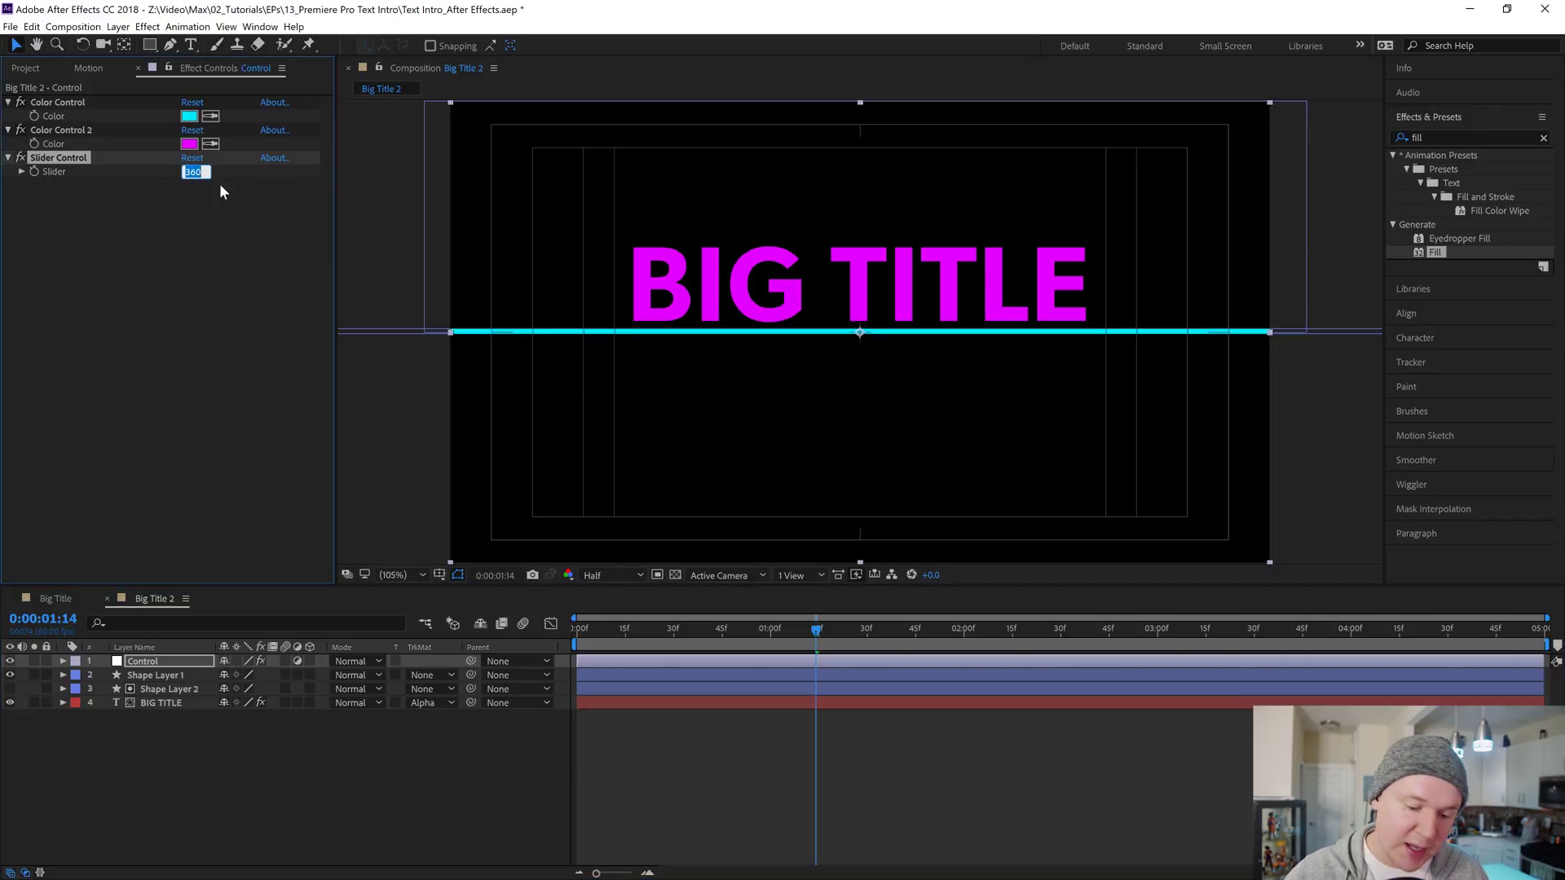
text(200)
key(Return)
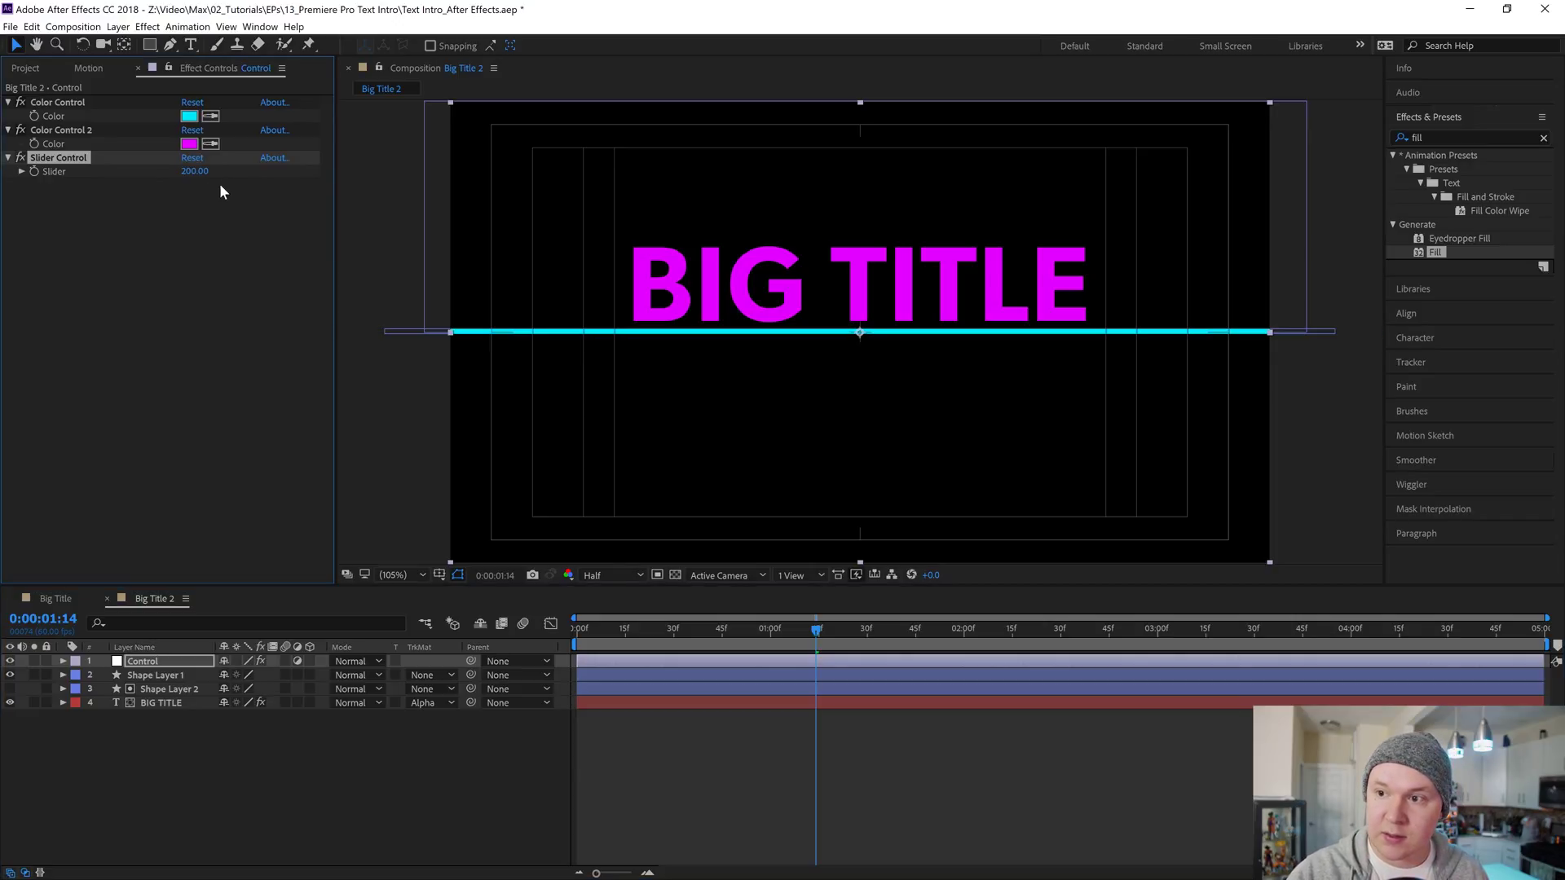
drag(196, 172, 115, 180)
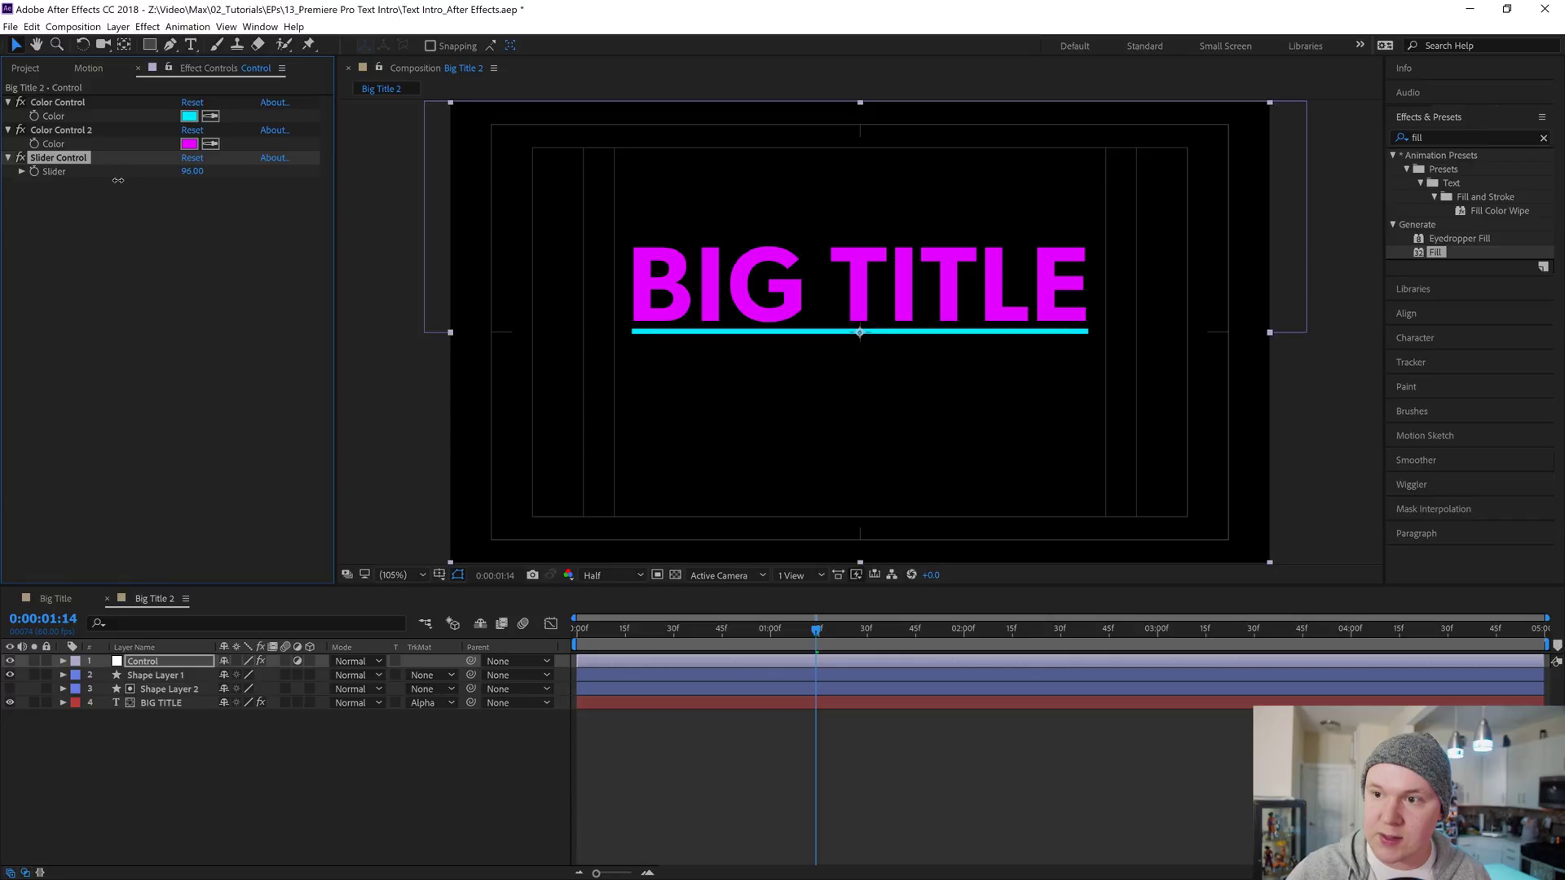
Preview the title animation from the start of the composition and clear the layer selection.
drag(600, 628, 559, 644)
key(space)
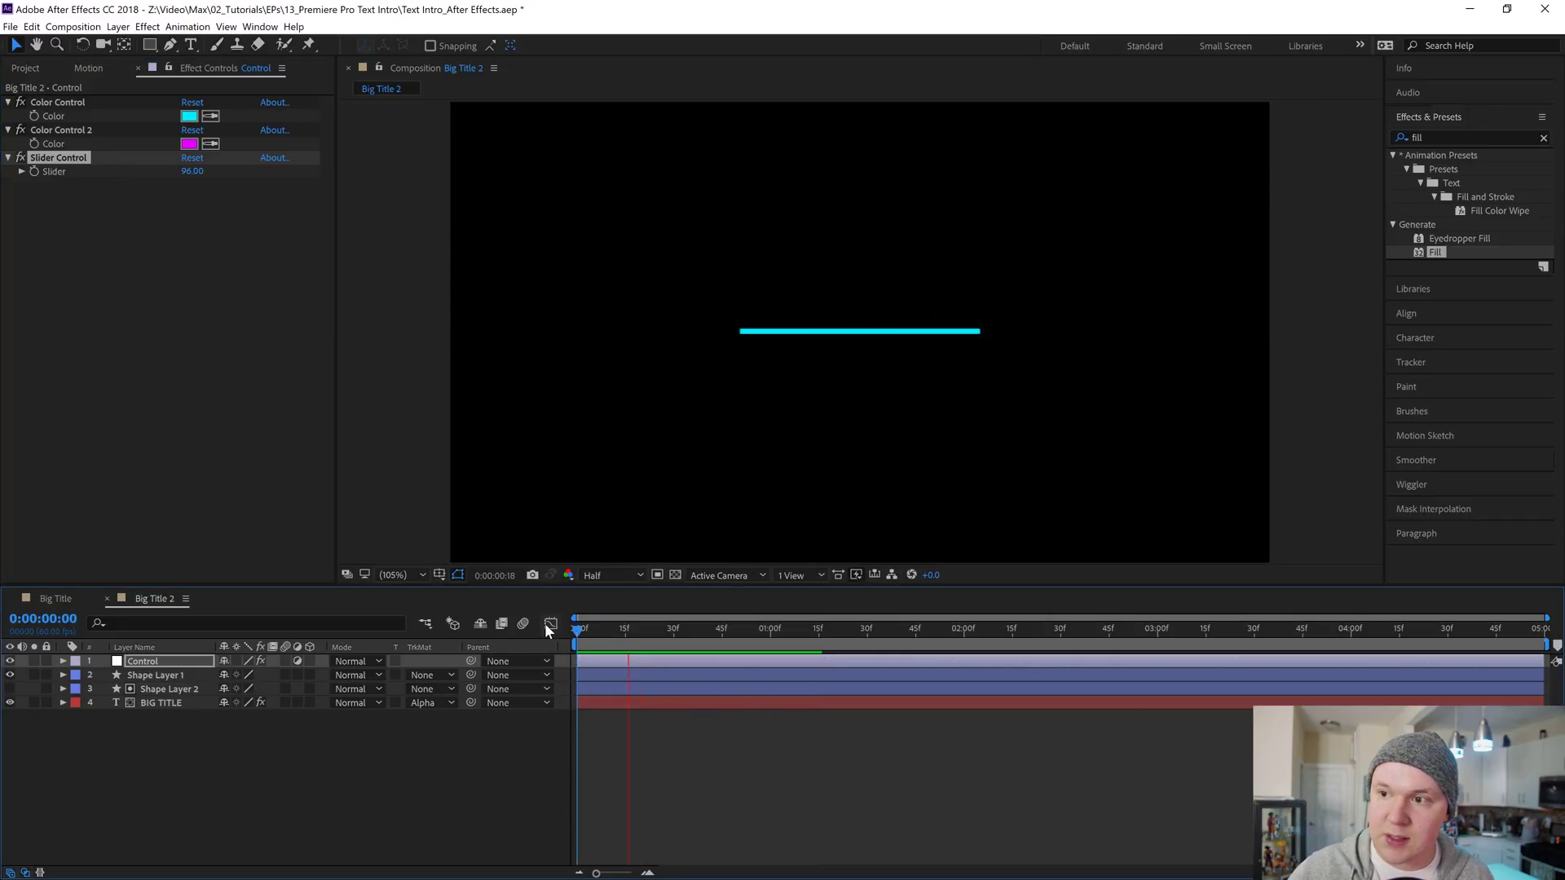
key(space)
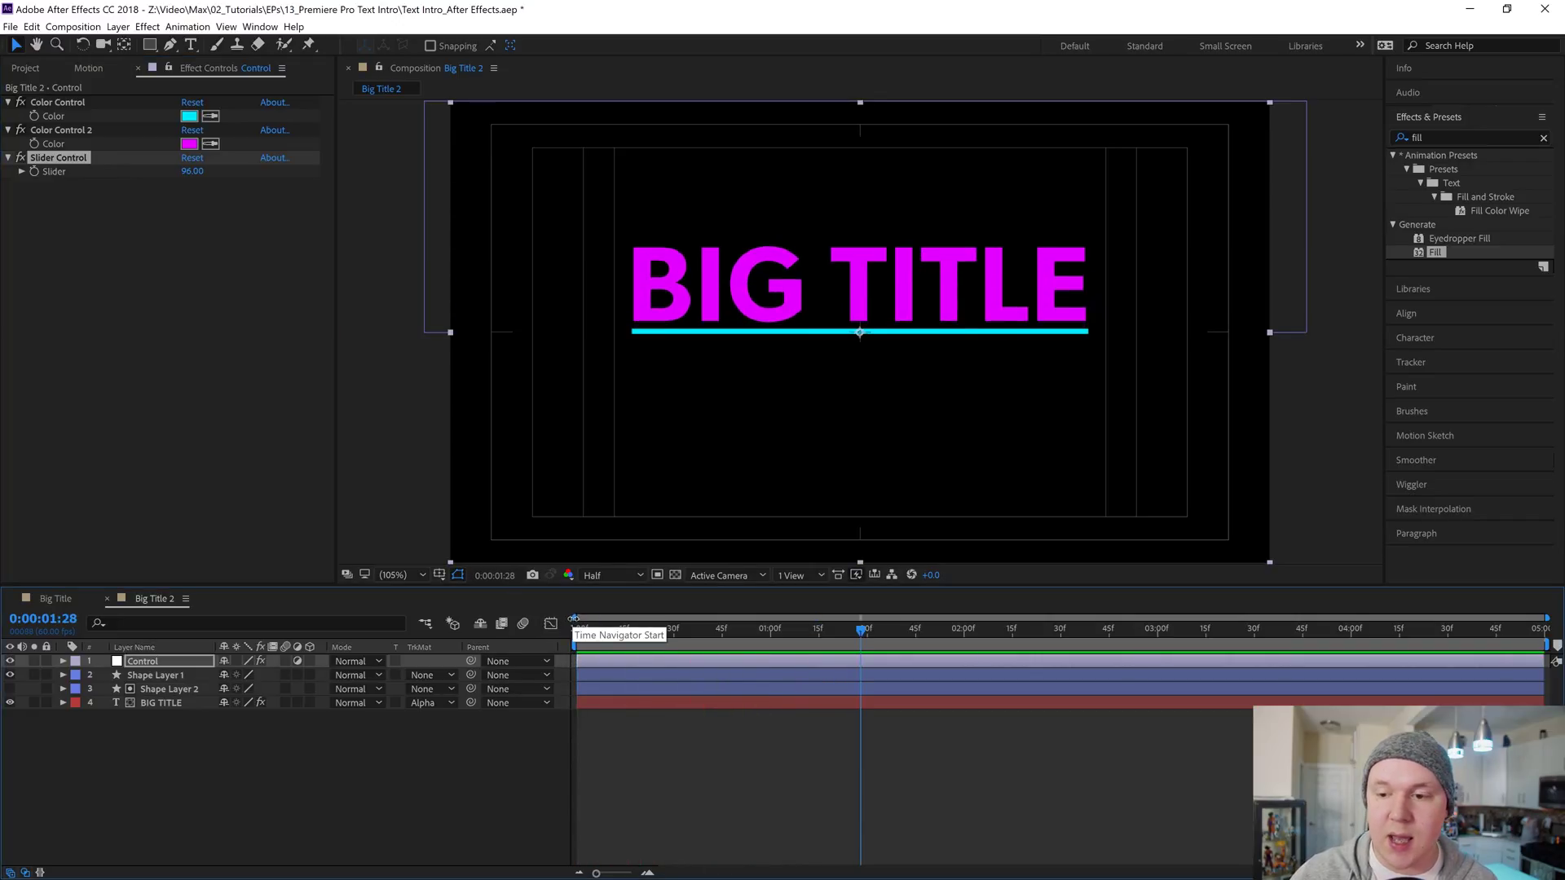
click(511, 788)
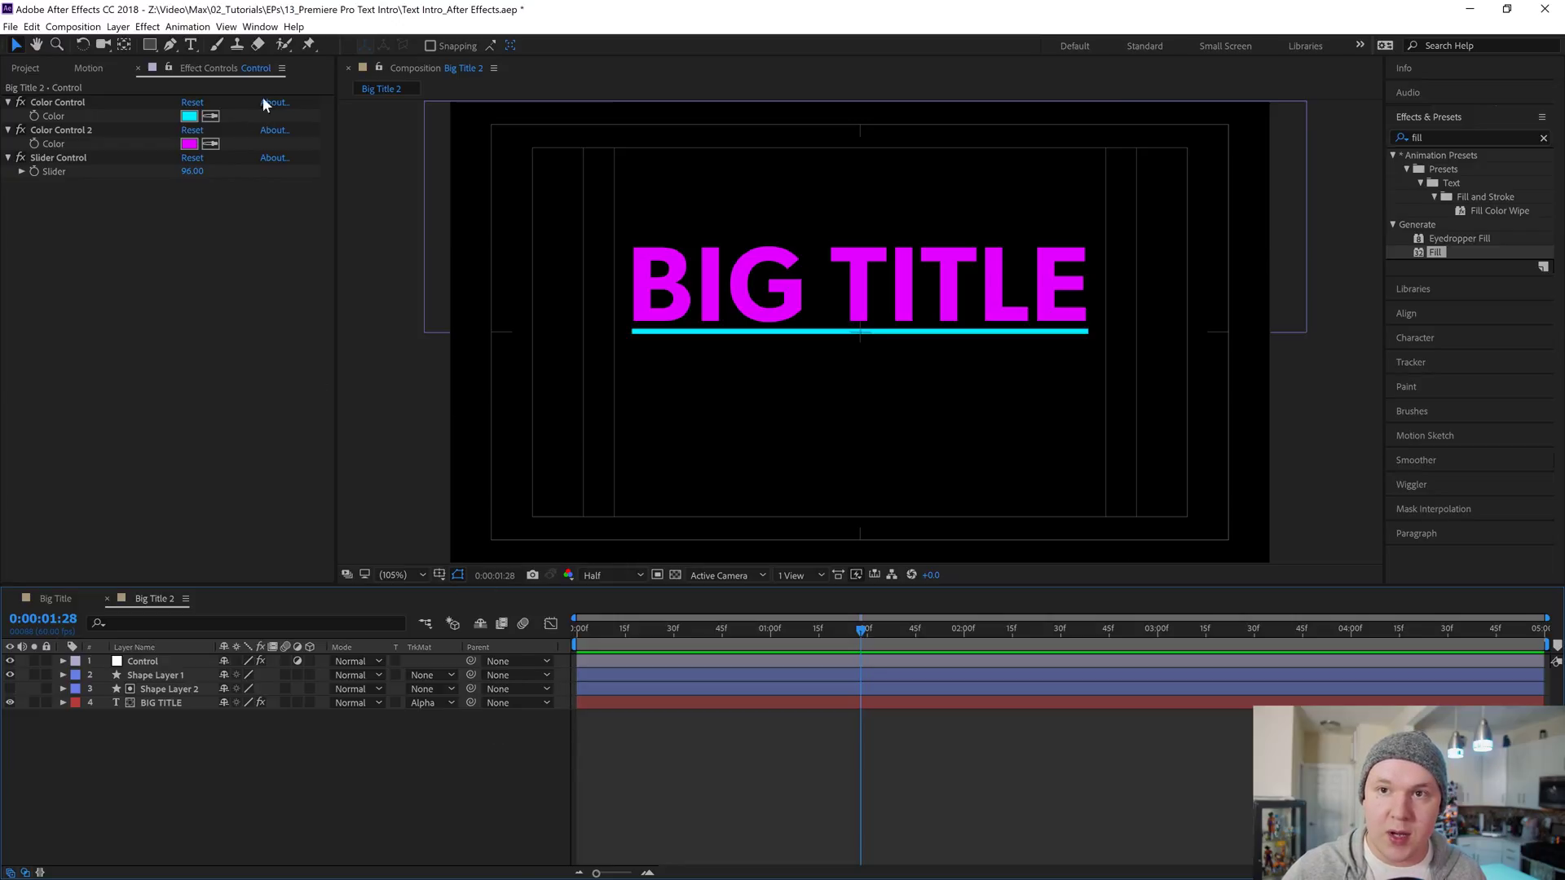
Open Essential Graphics, set Big Title 2 as the master composition, and name the template Big Title 2.
click(259, 27)
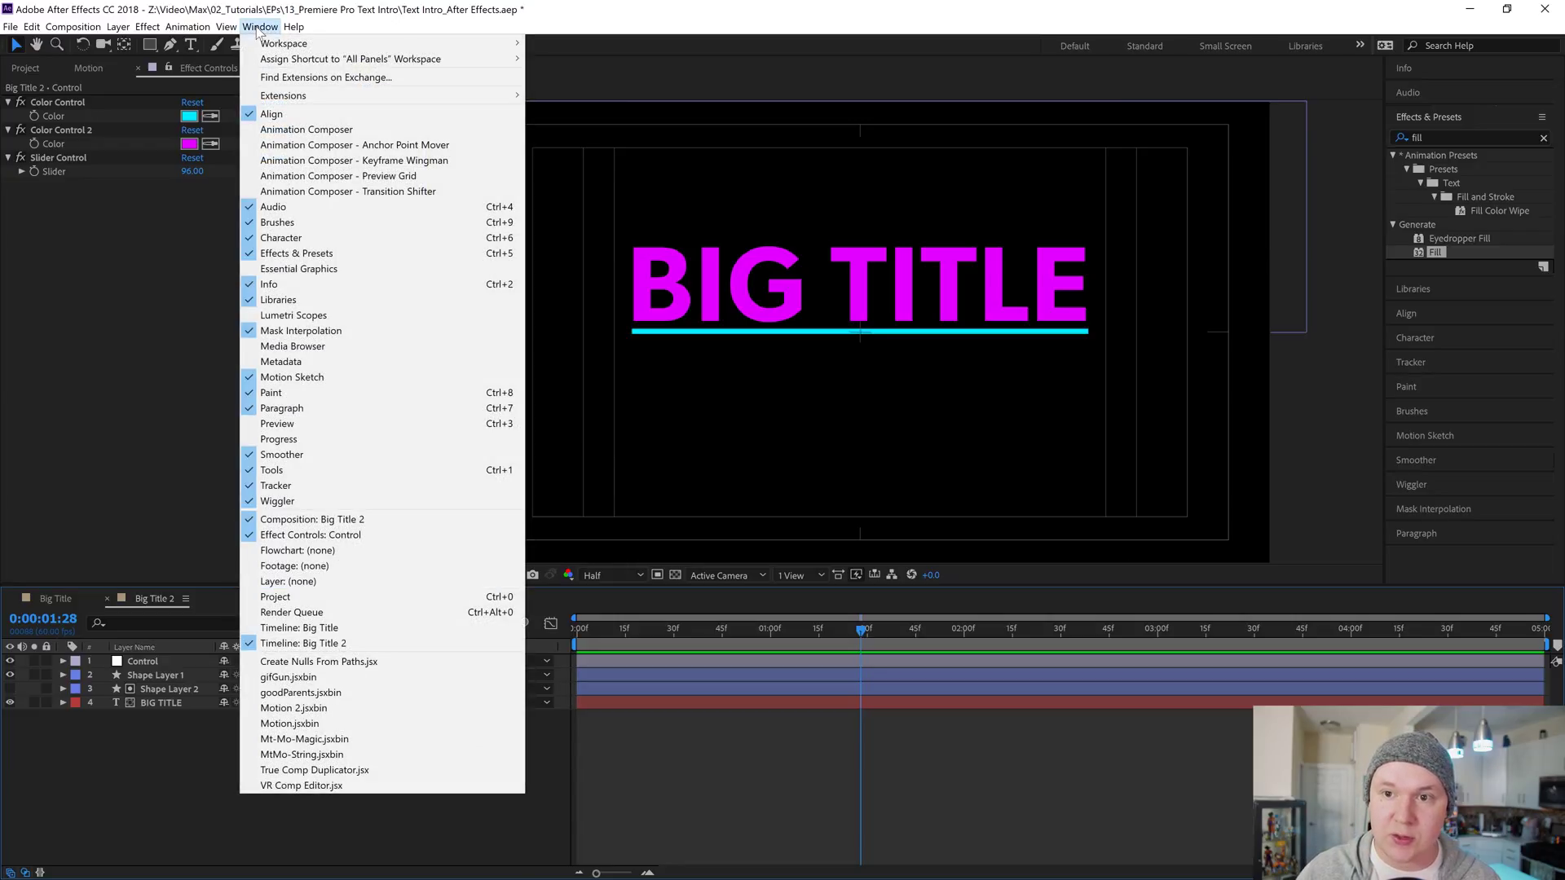
click(352, 268)
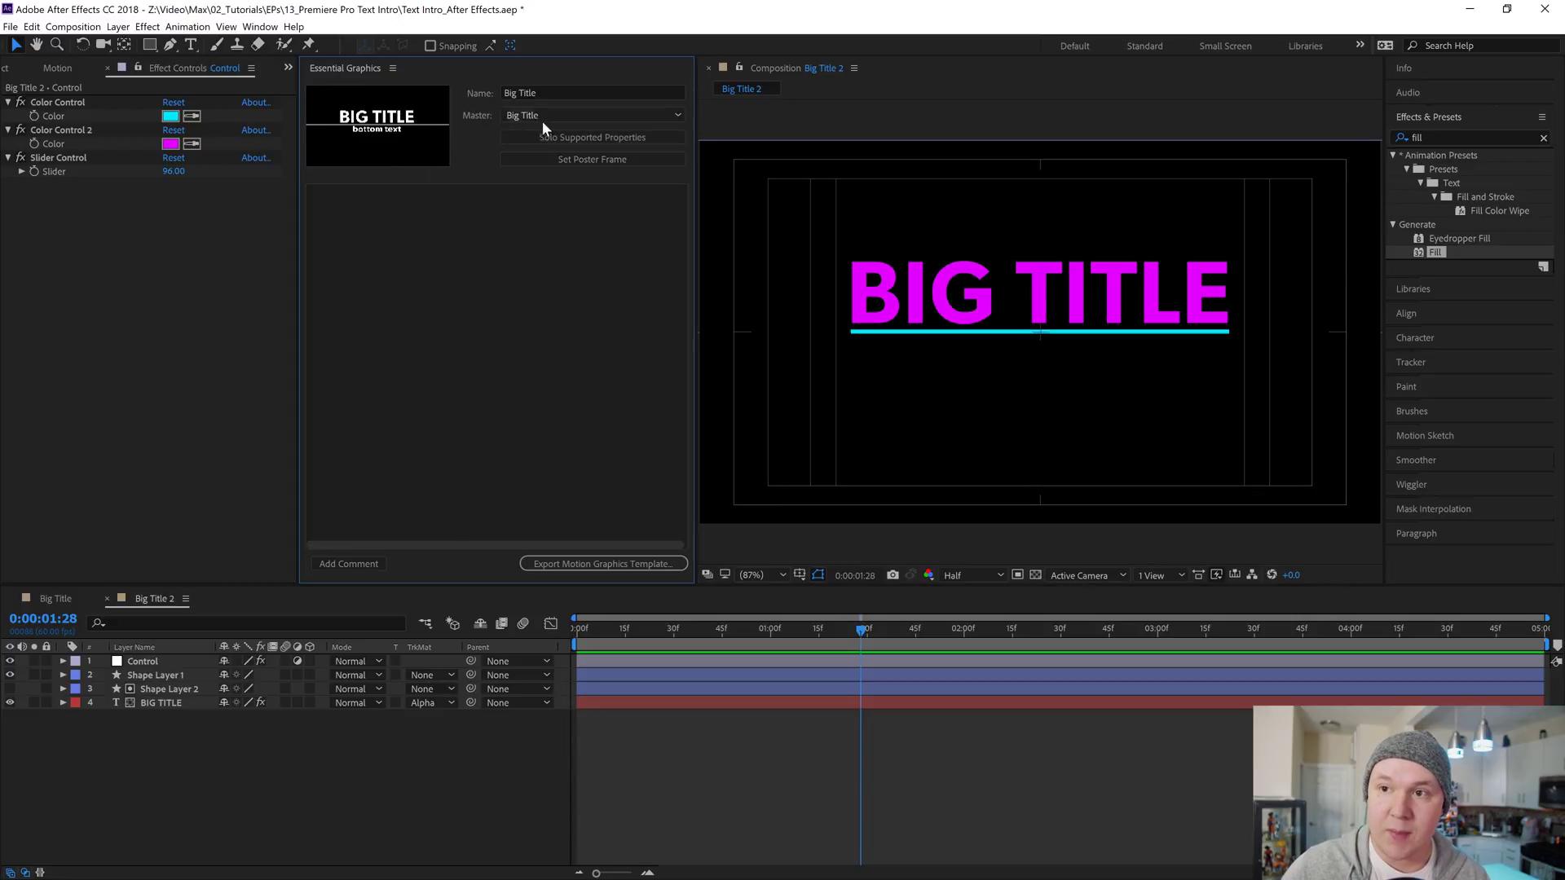
click(575, 119)
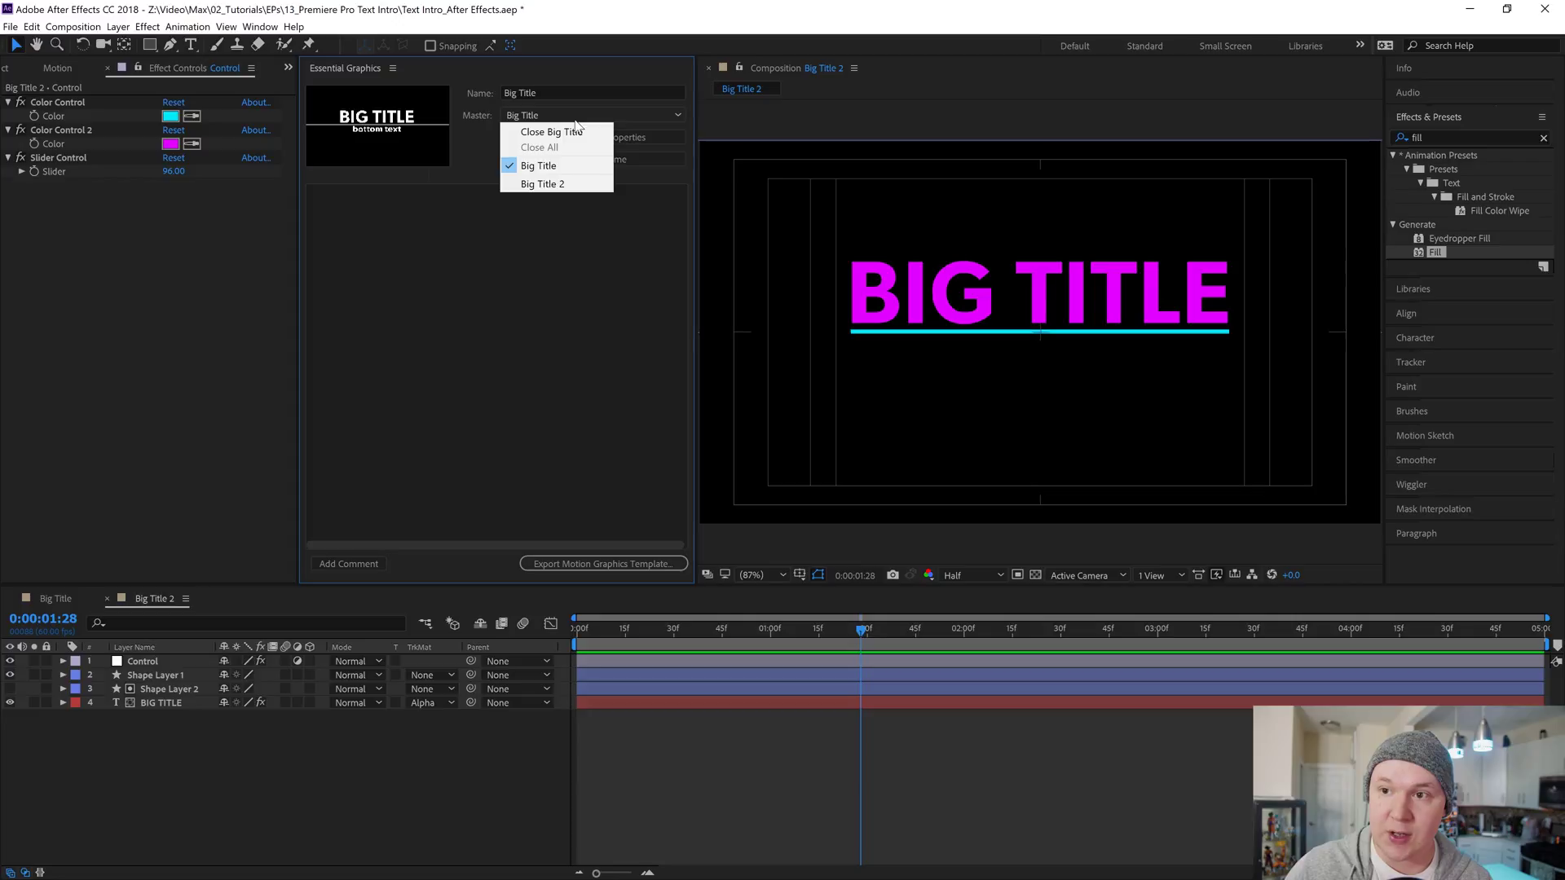
click(561, 185)
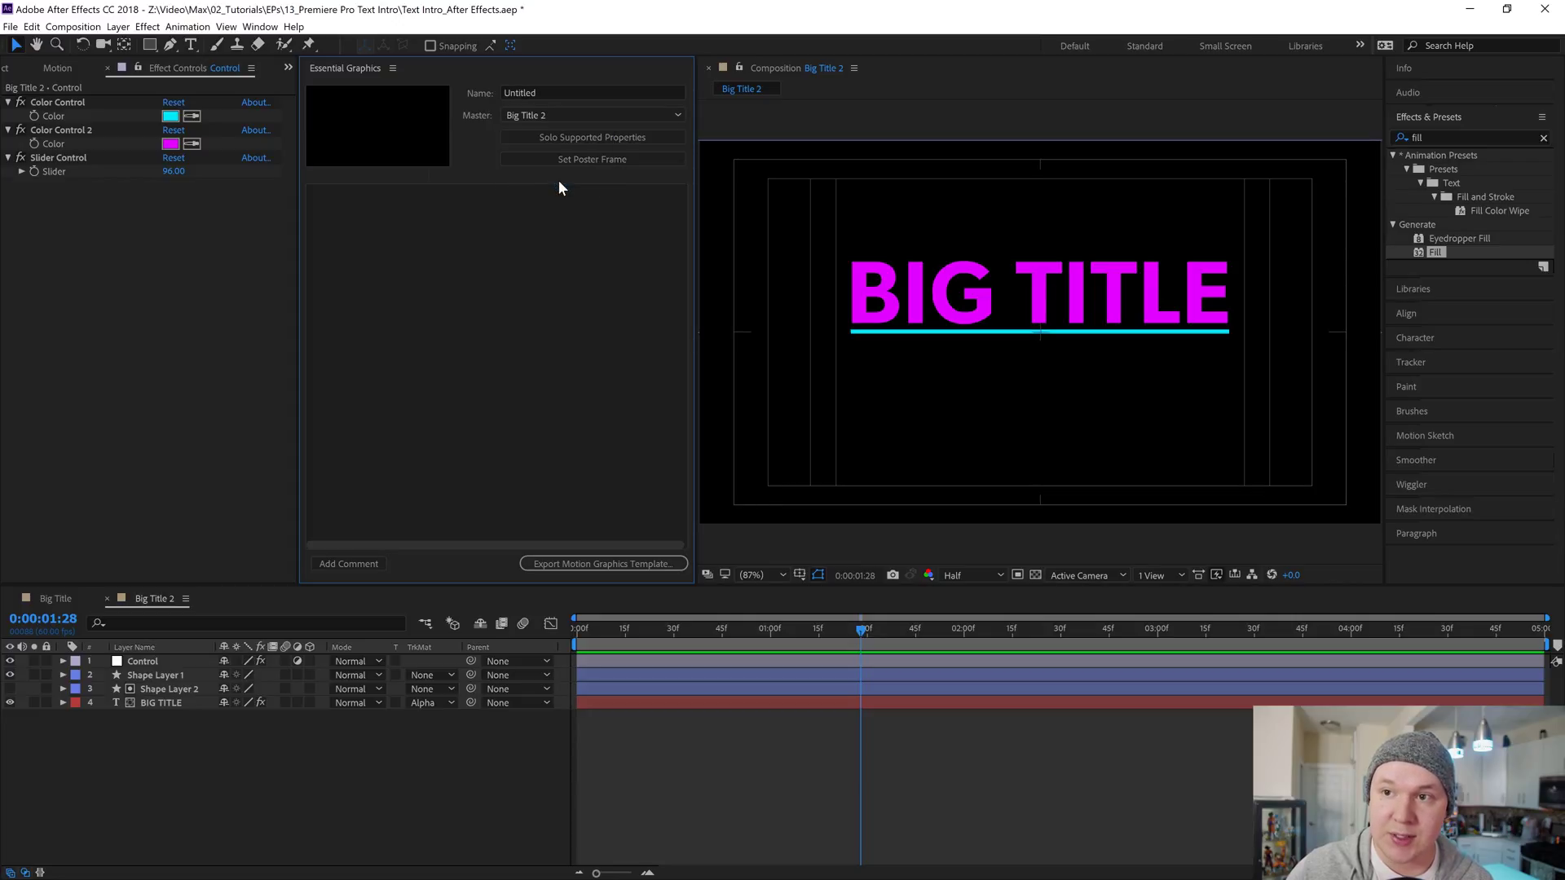
click(526, 92)
text(Big Titl)
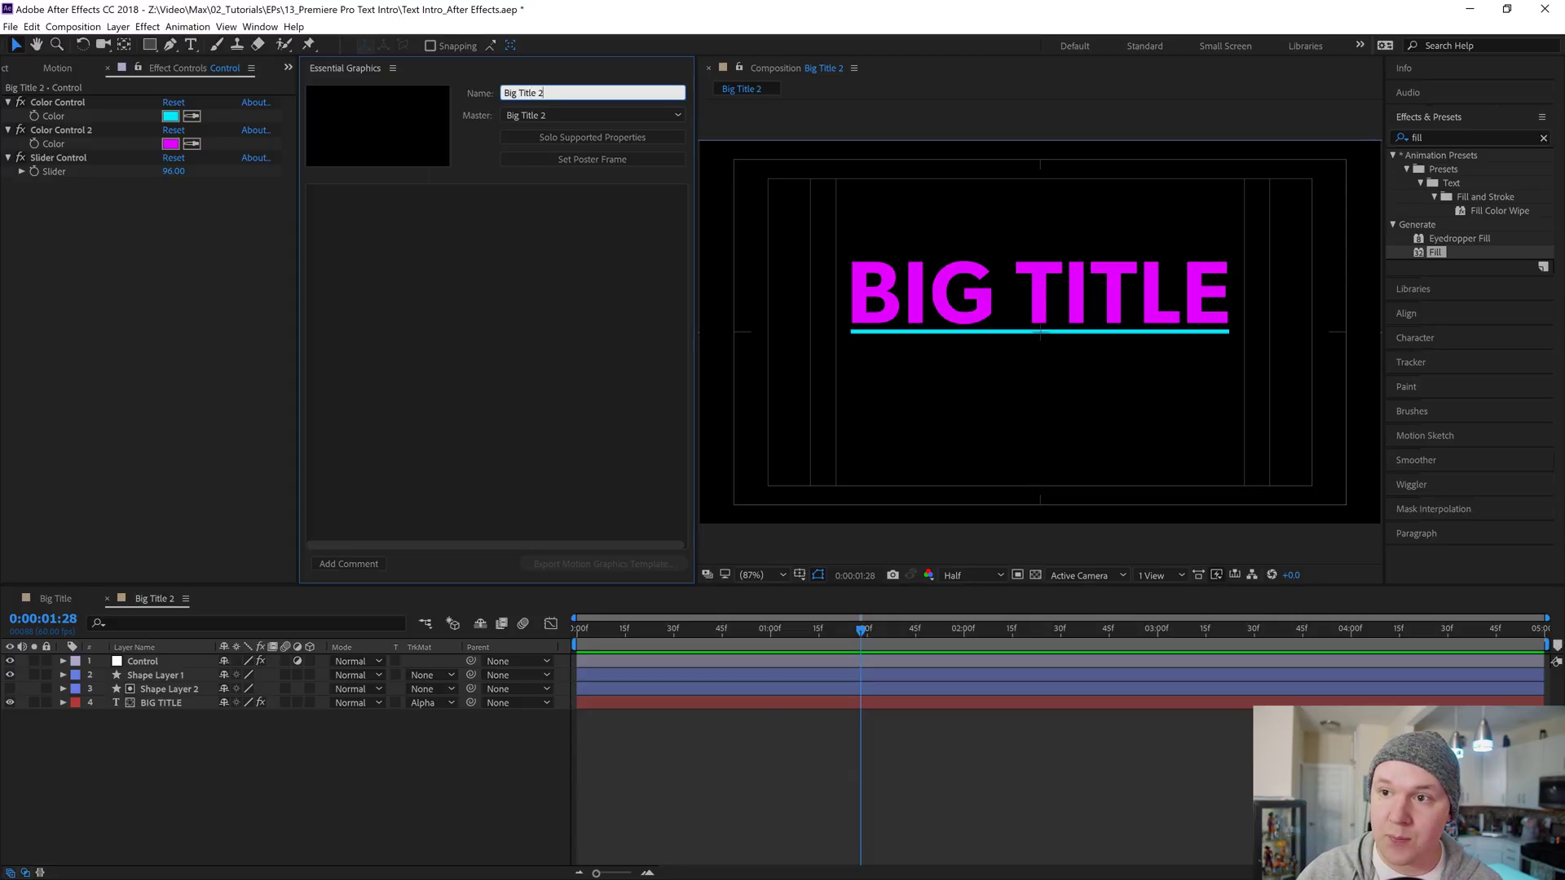
Solo the supported properties of Big Title 2 and look through the ones available on each layer.
click(578, 140)
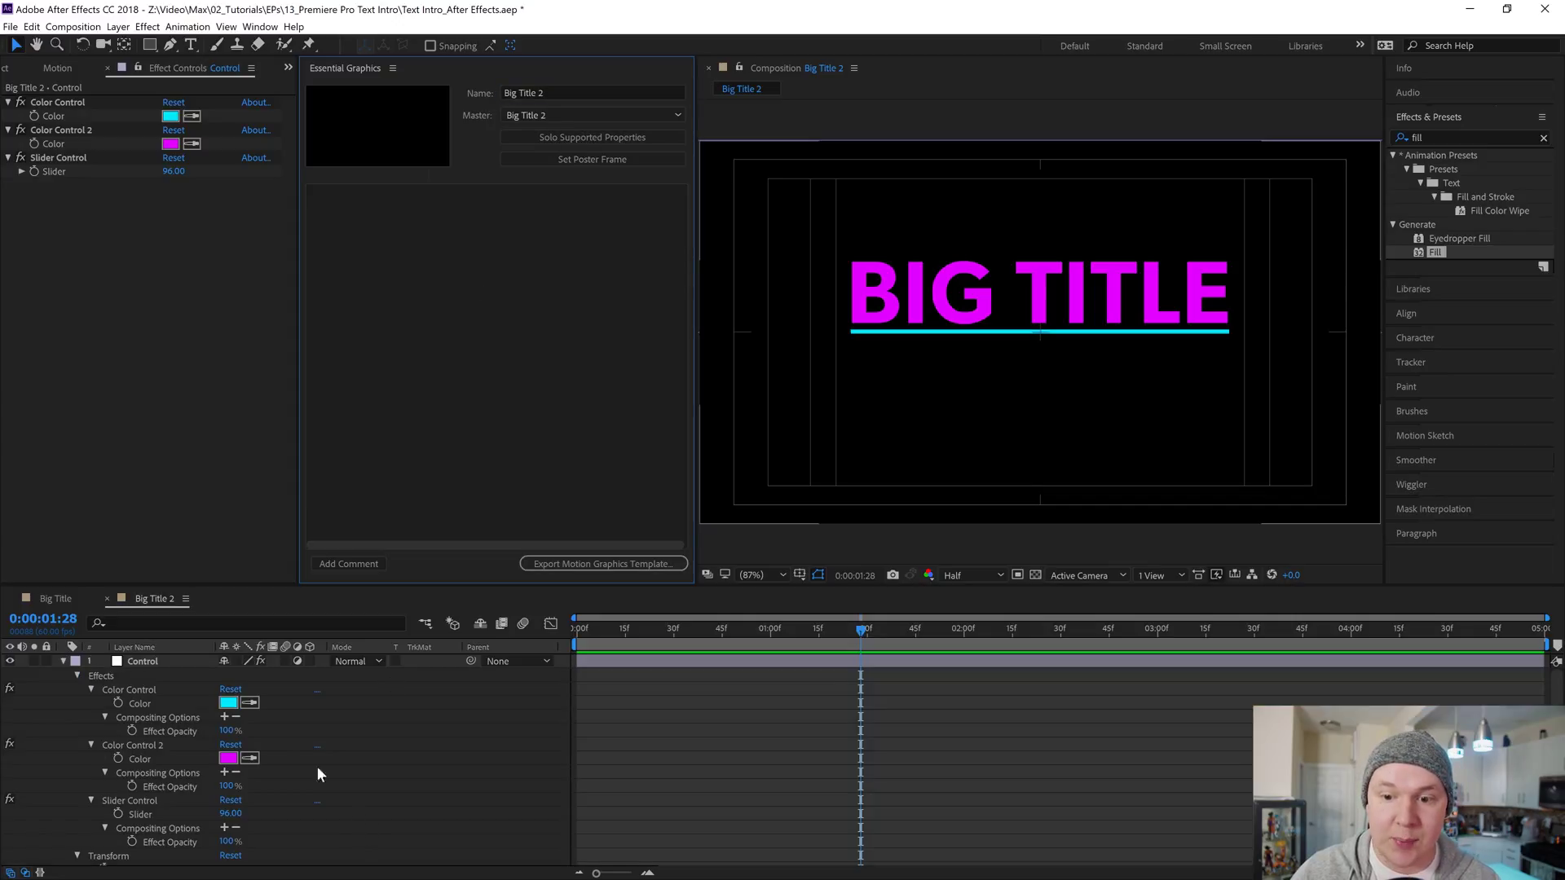
scroll(407, 729, down, 10)
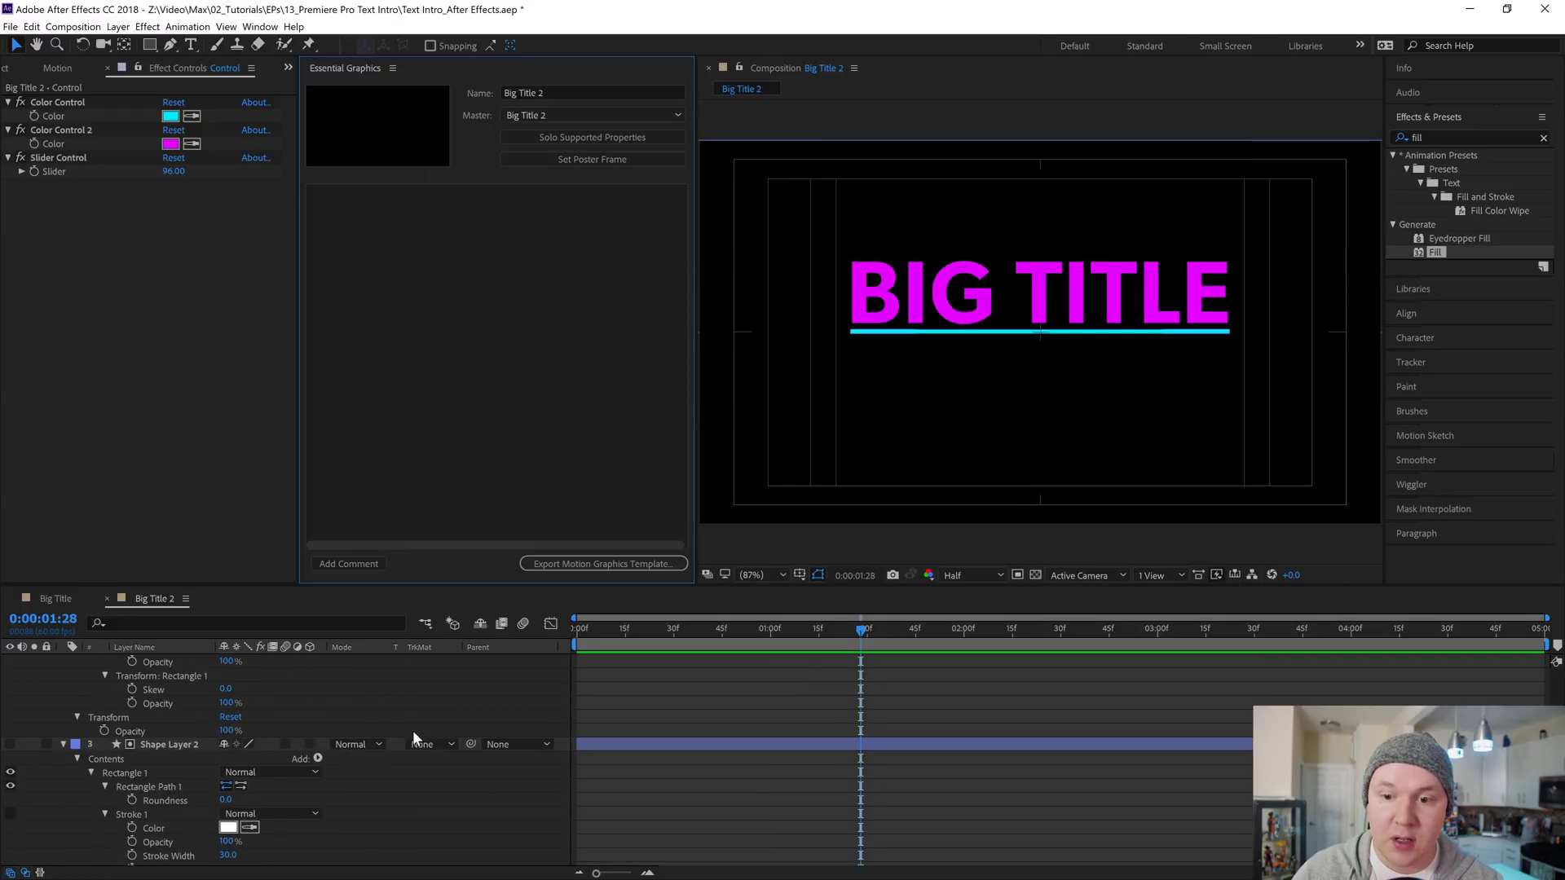
scroll(417, 744, up, 5)
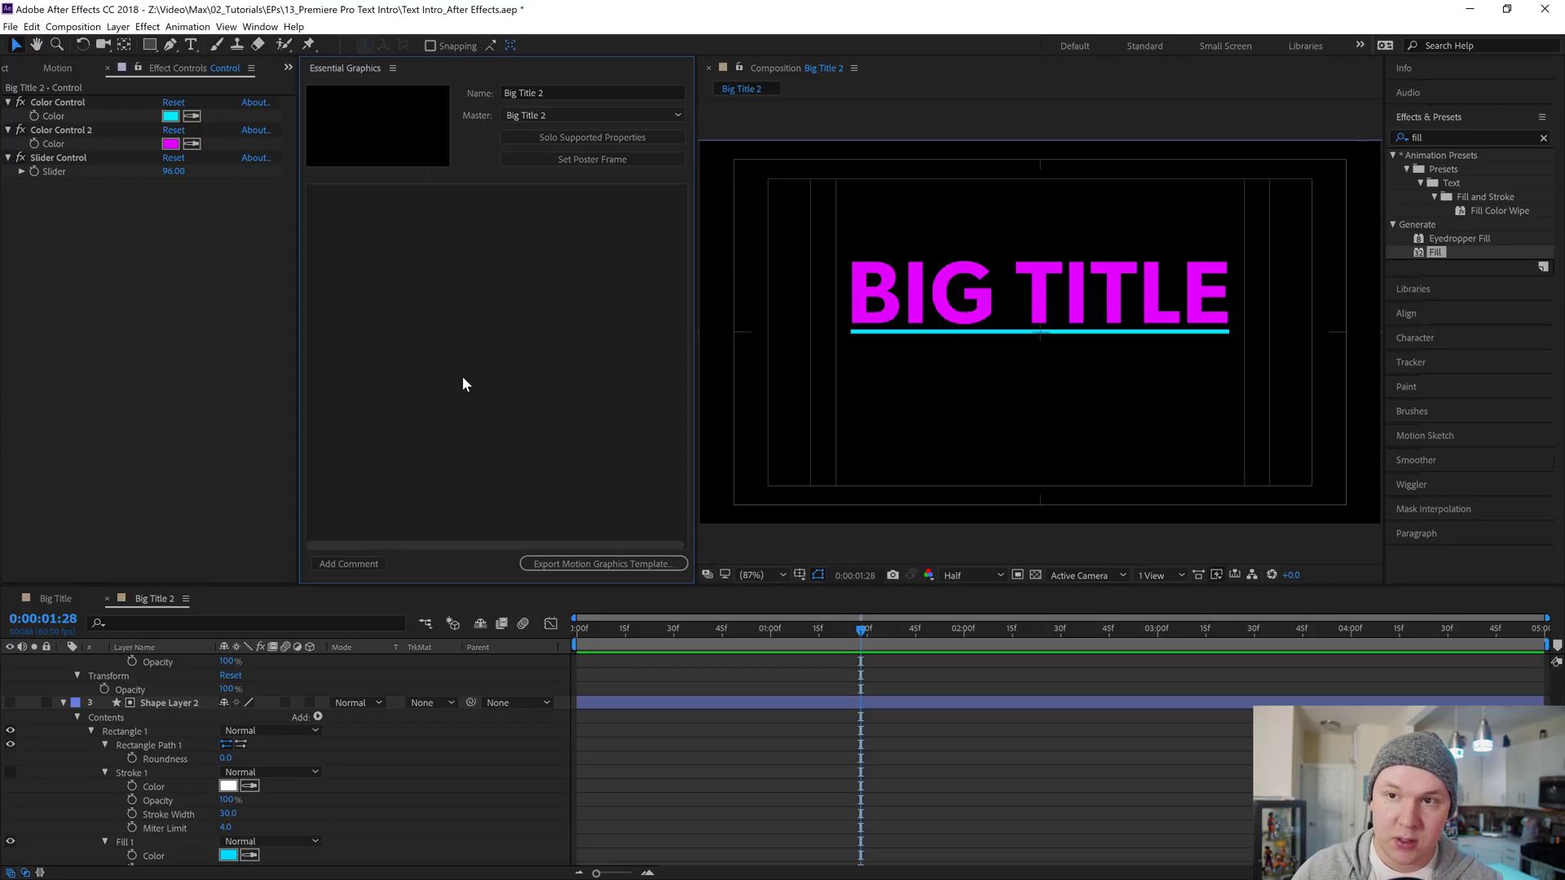
scroll(375, 743, up, 8)
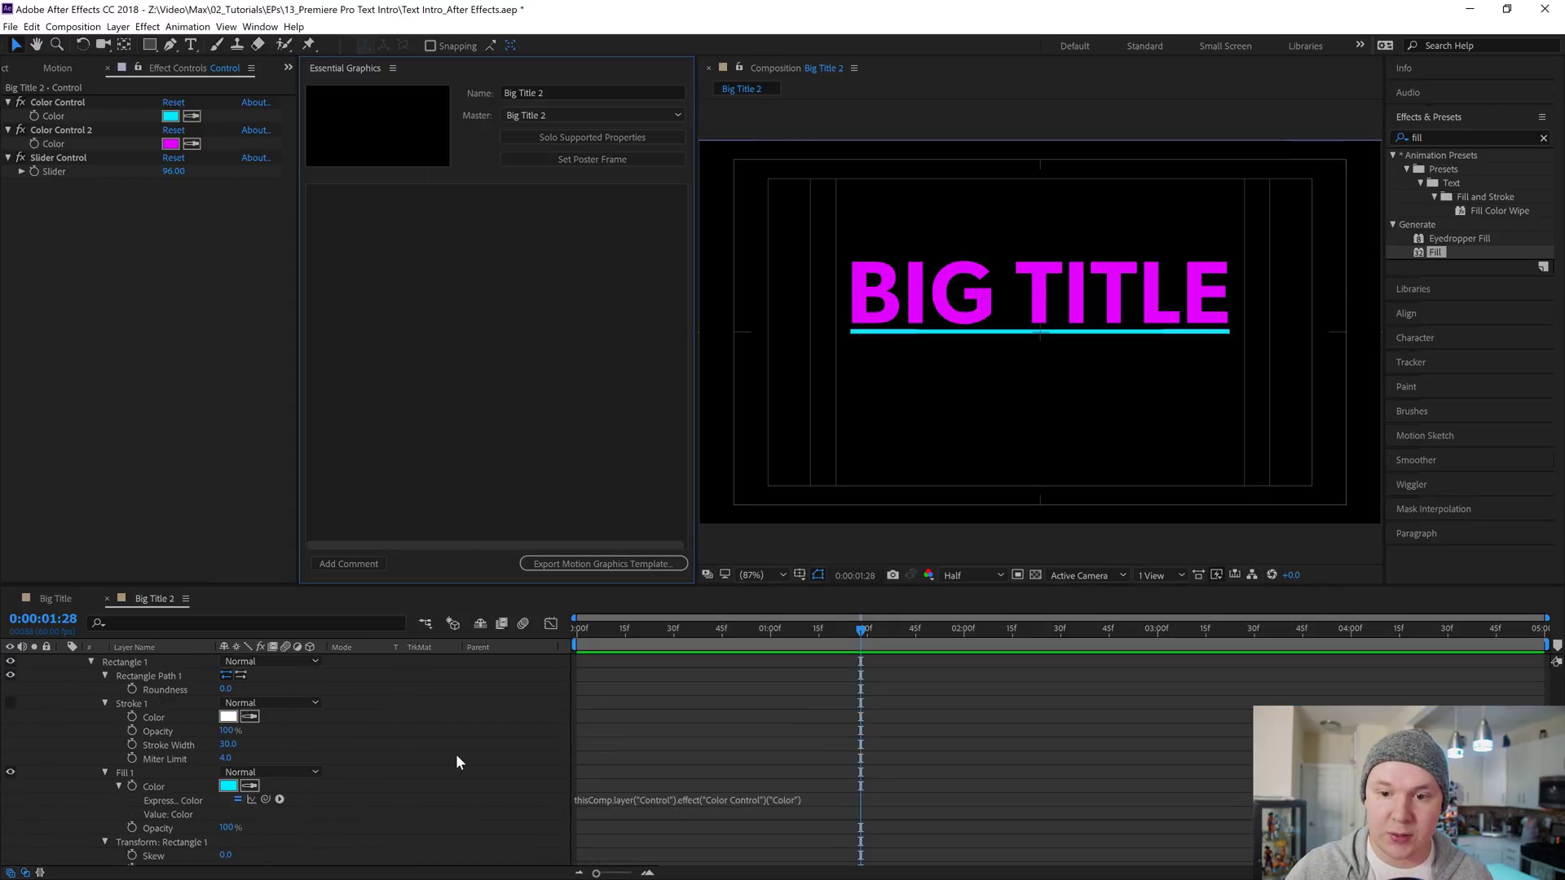
scroll(453, 760, up, 3)
Add the Control layer's two Color properties and its Slider property to the Essential Graphics template.
click(135, 661)
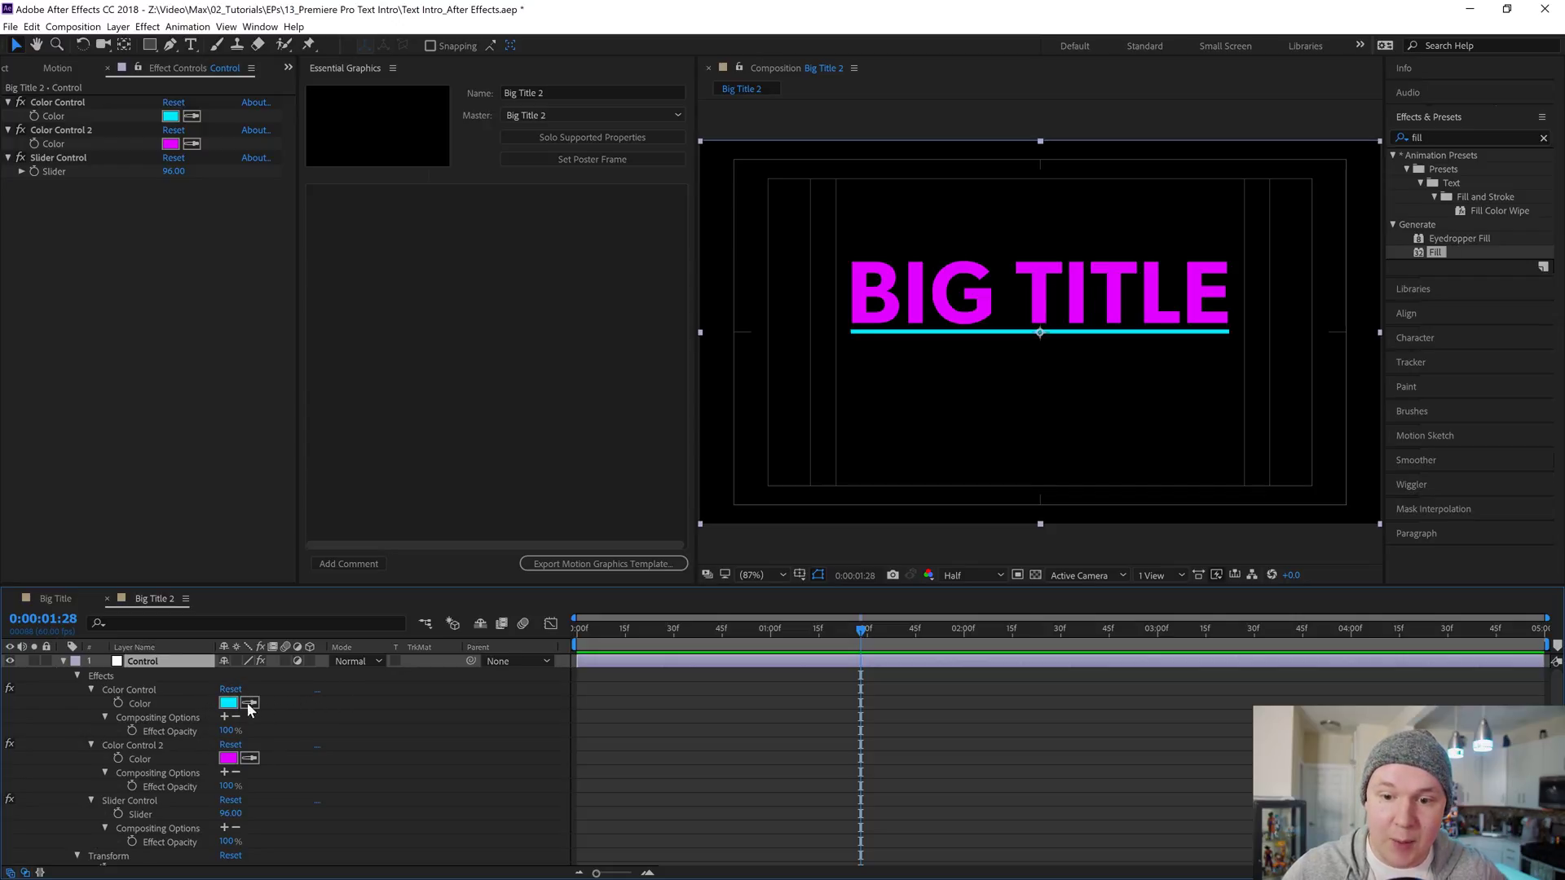
drag(143, 704, 430, 442)
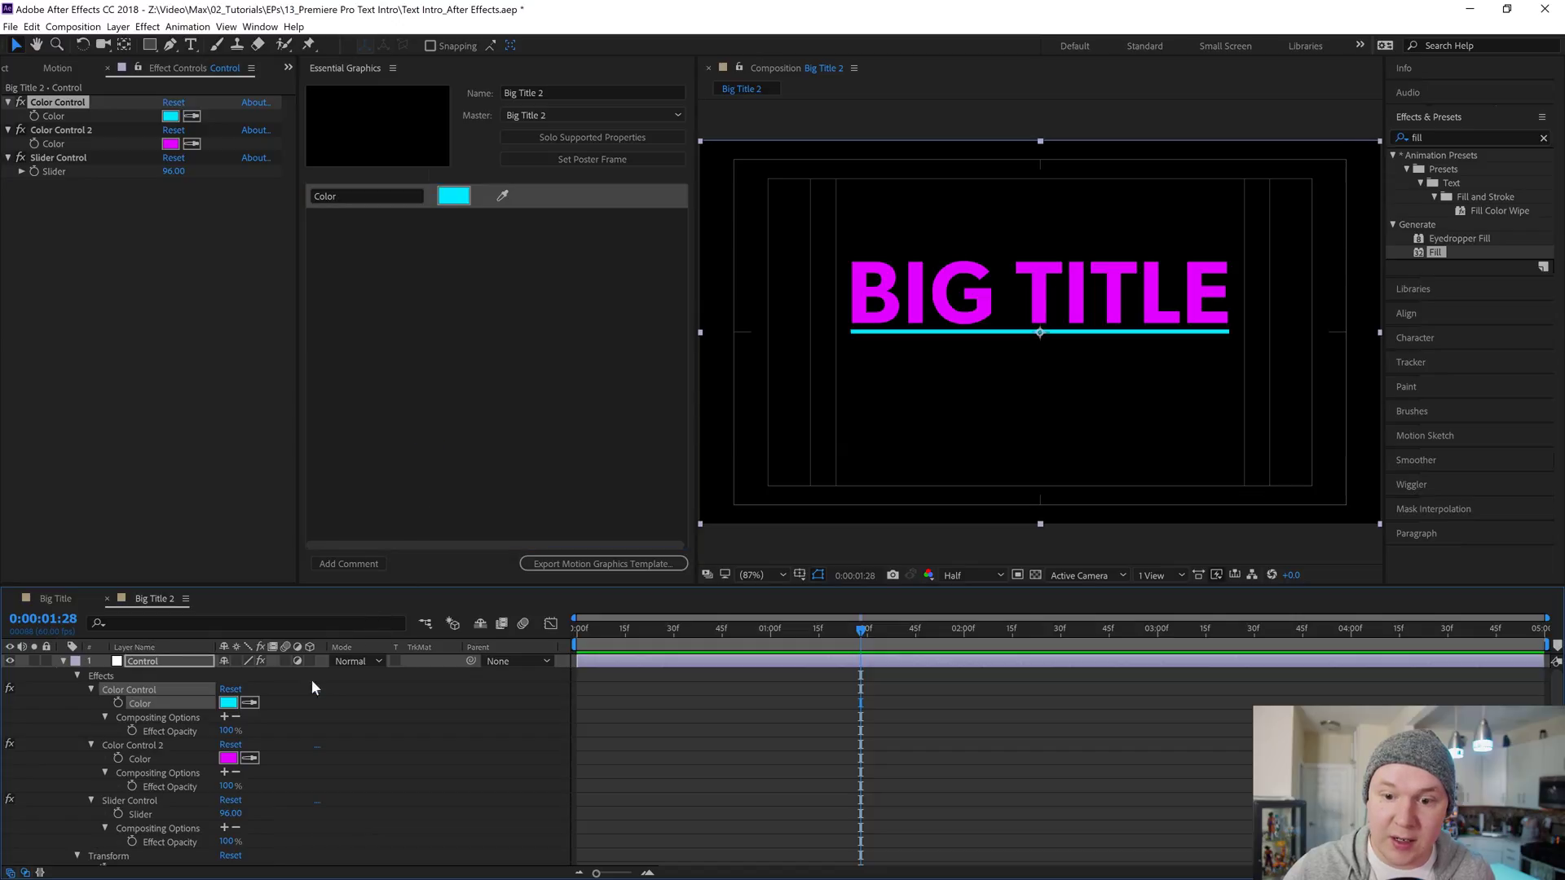
click(140, 758)
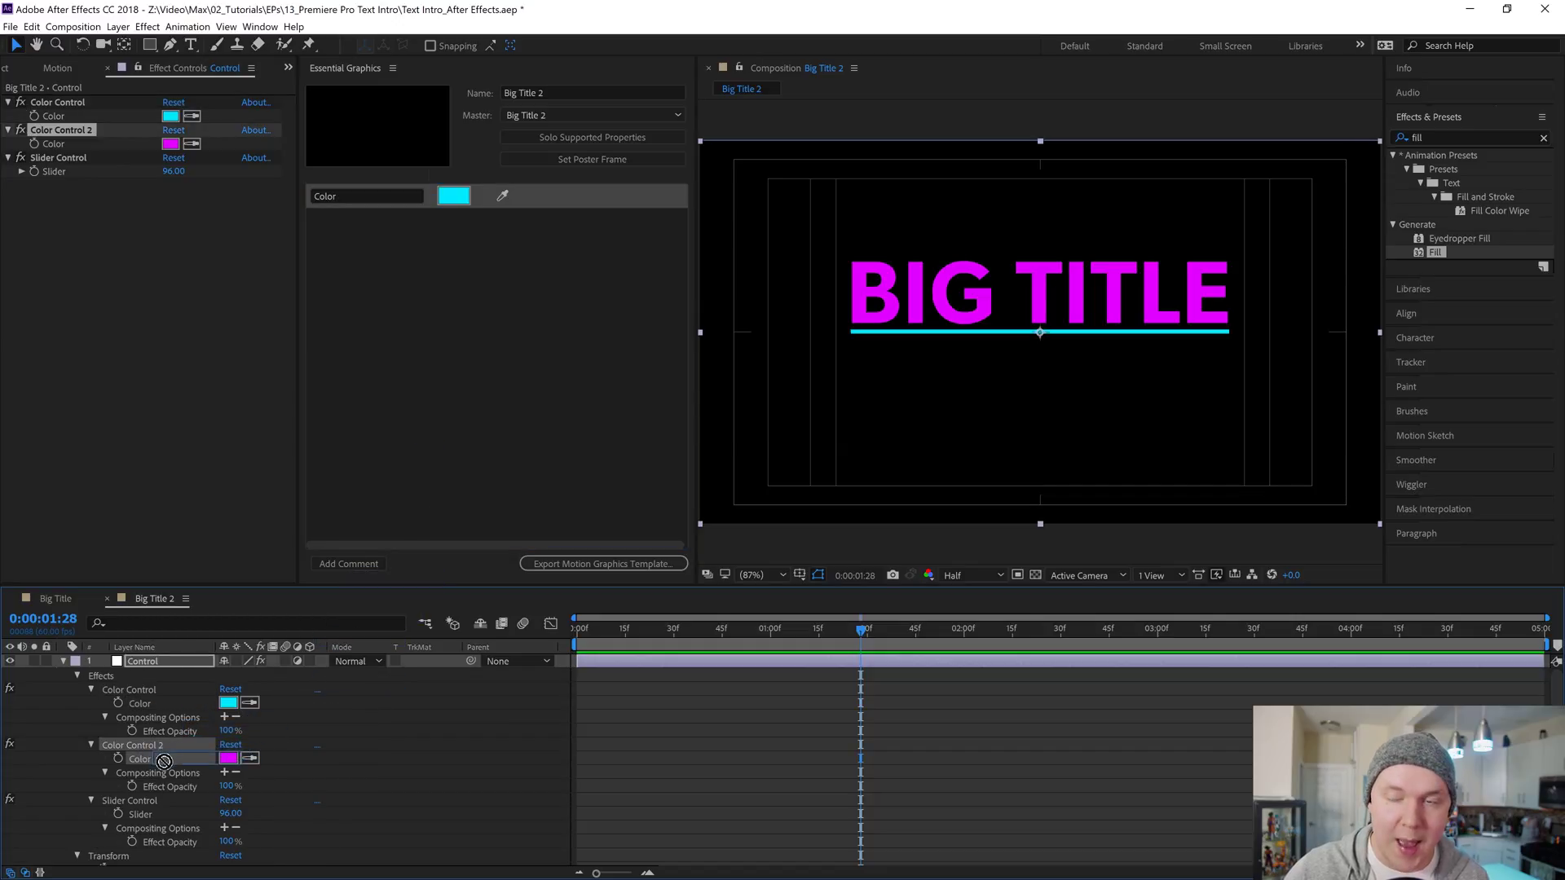
drag(142, 759, 414, 426)
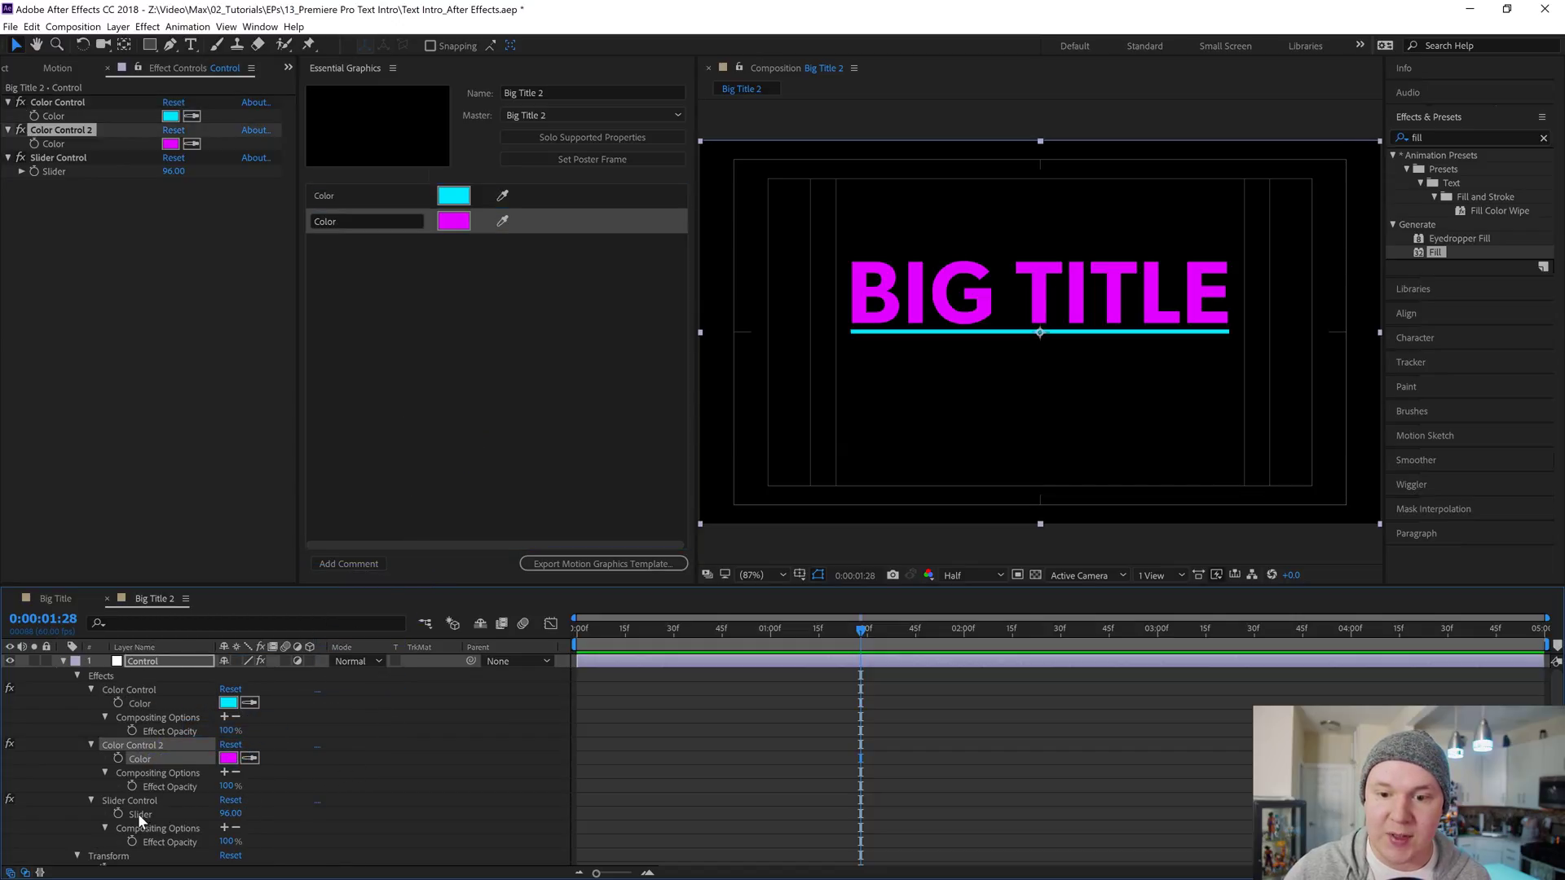
drag(139, 813, 430, 461)
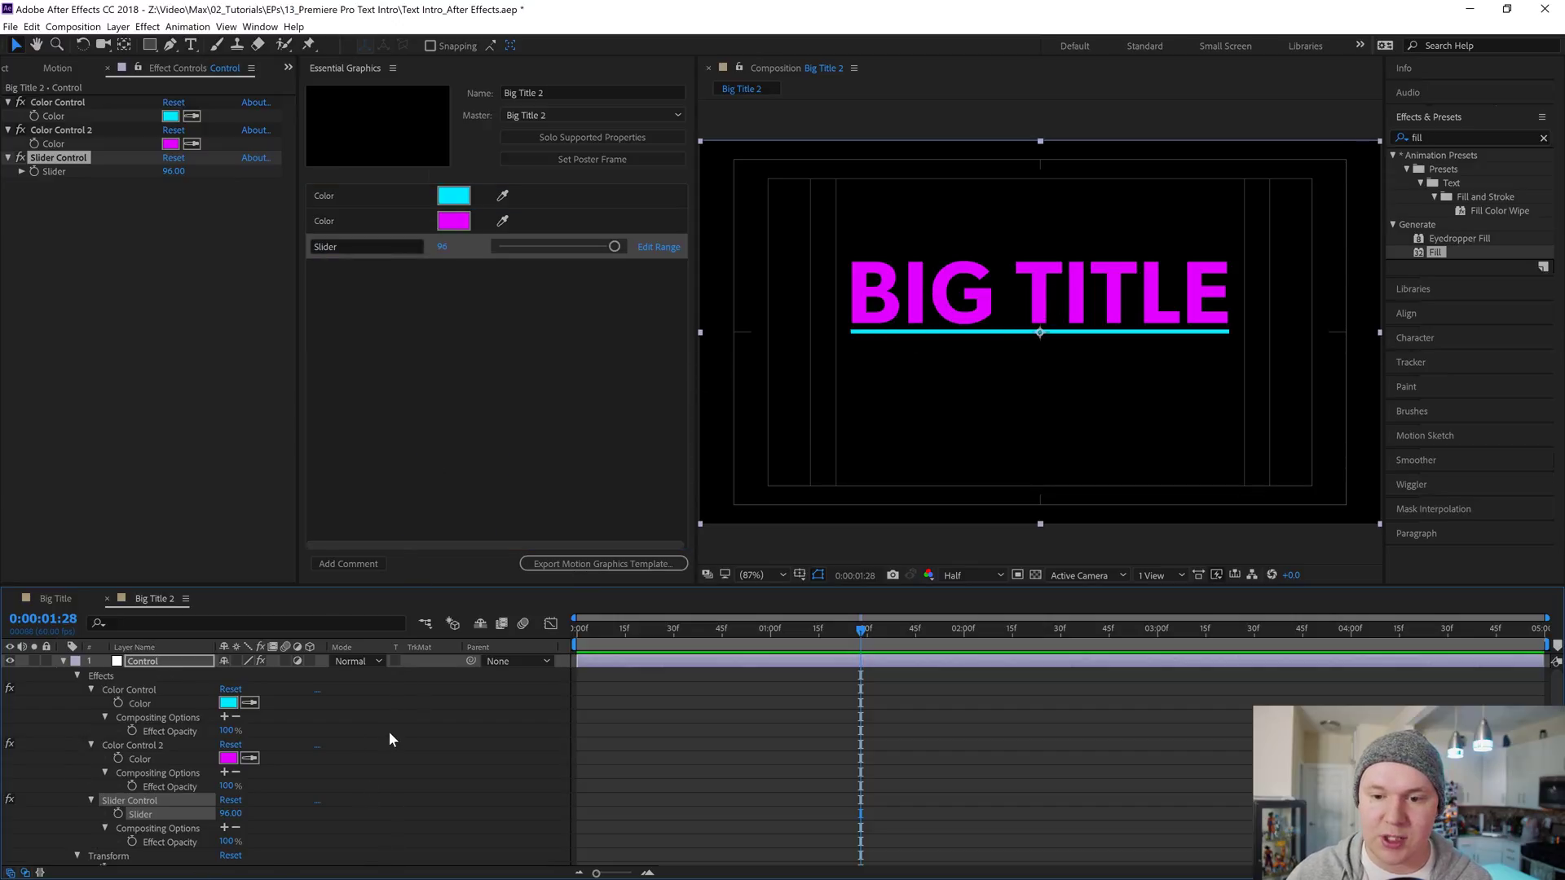
Add the BIG TITLE layer's Source Text property to the Essential Graphics template.
scroll(388, 731, down, 3)
scroll(388, 730, down, 3)
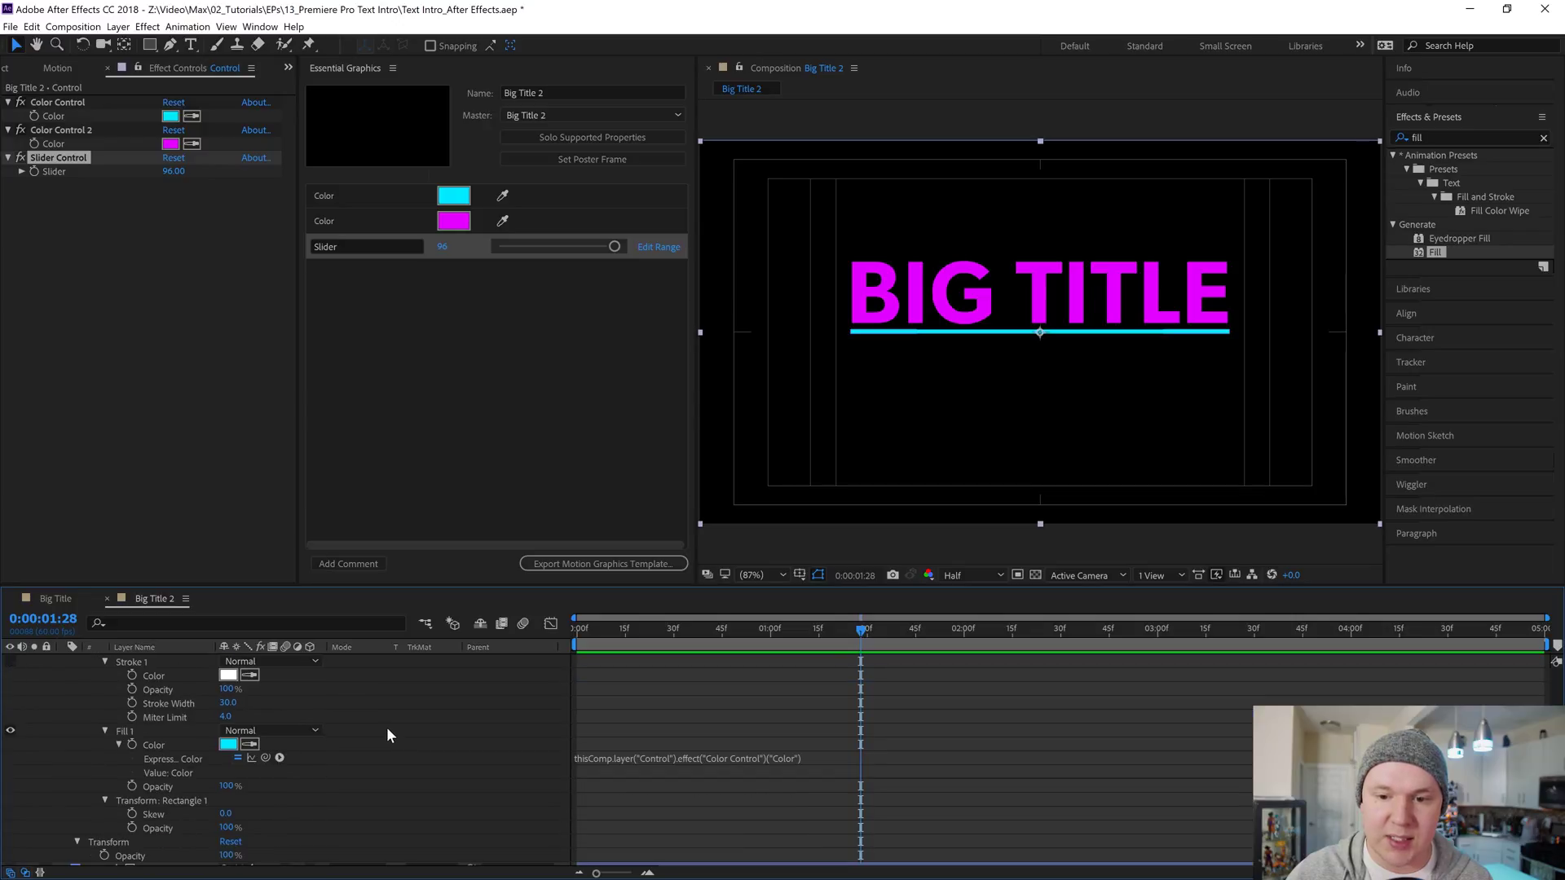
scroll(386, 725, down, 4)
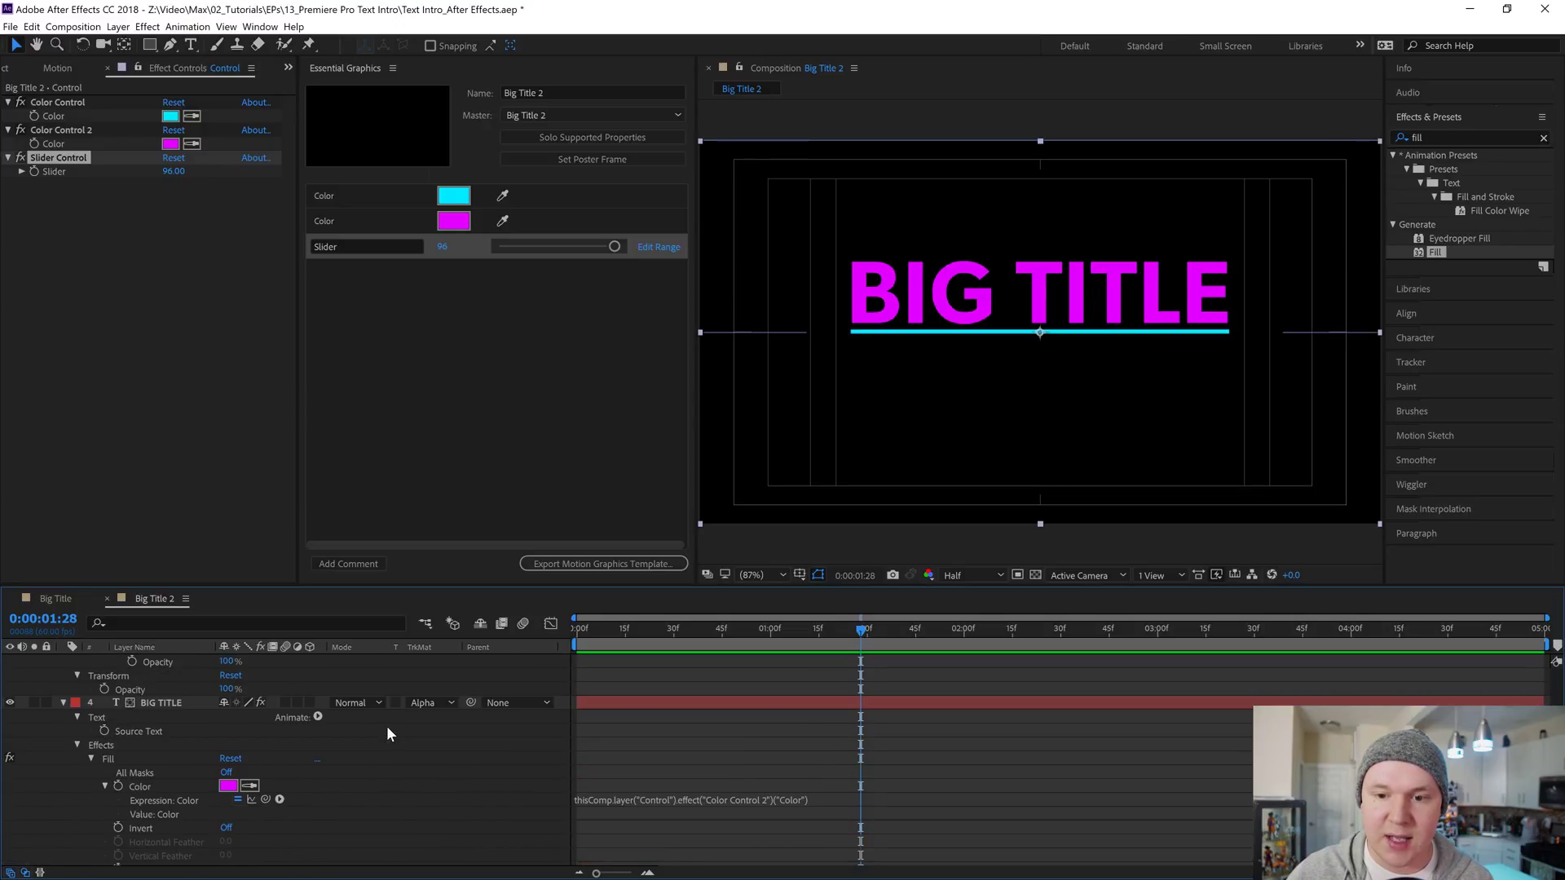
click(322, 774)
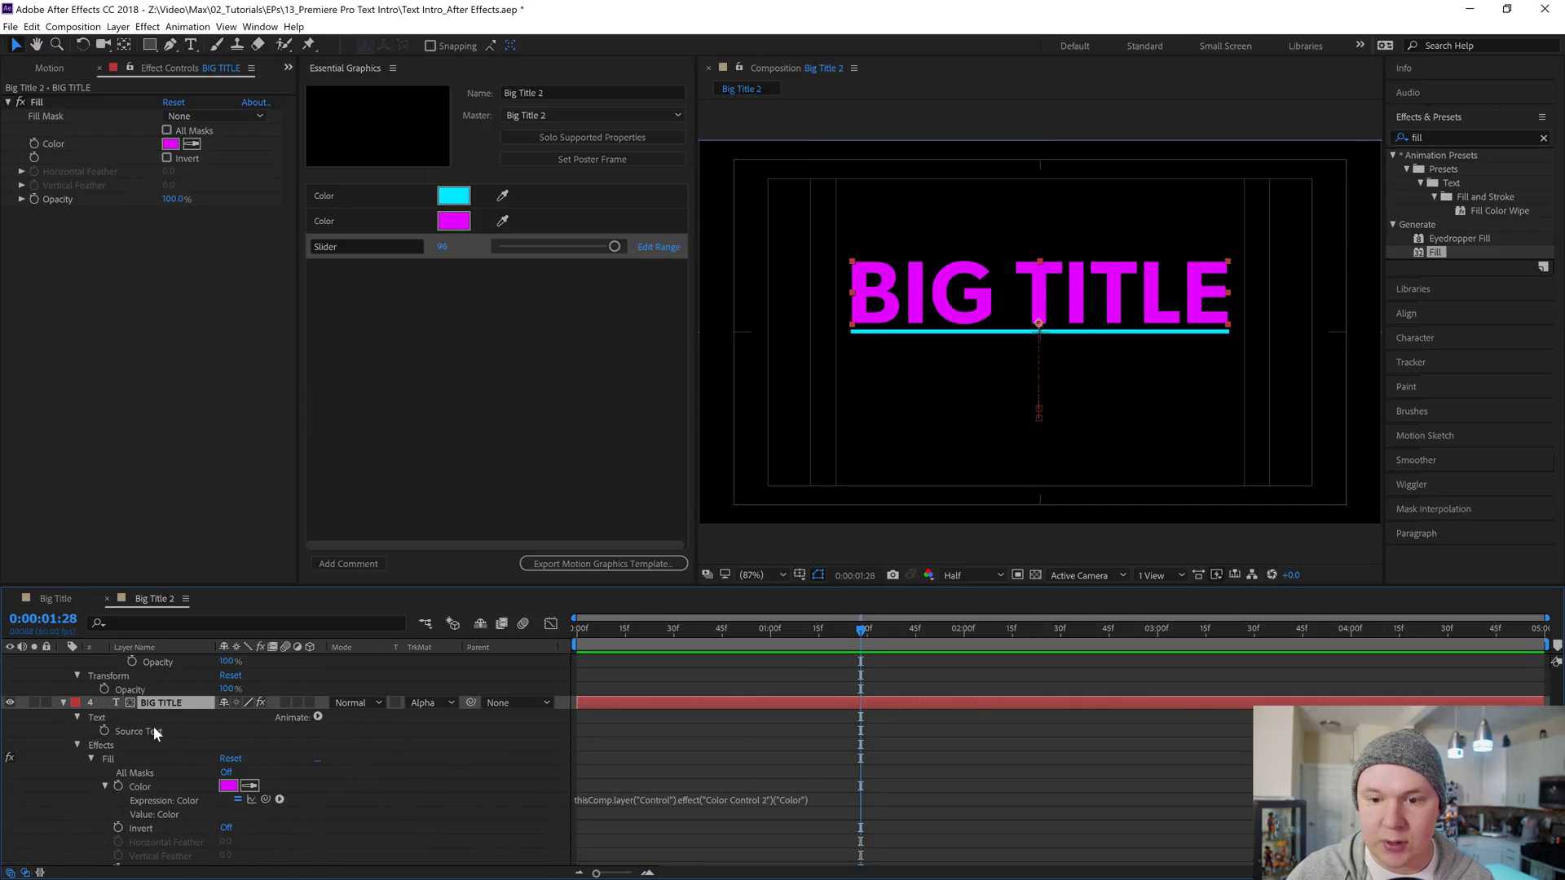
drag(143, 730, 485, 424)
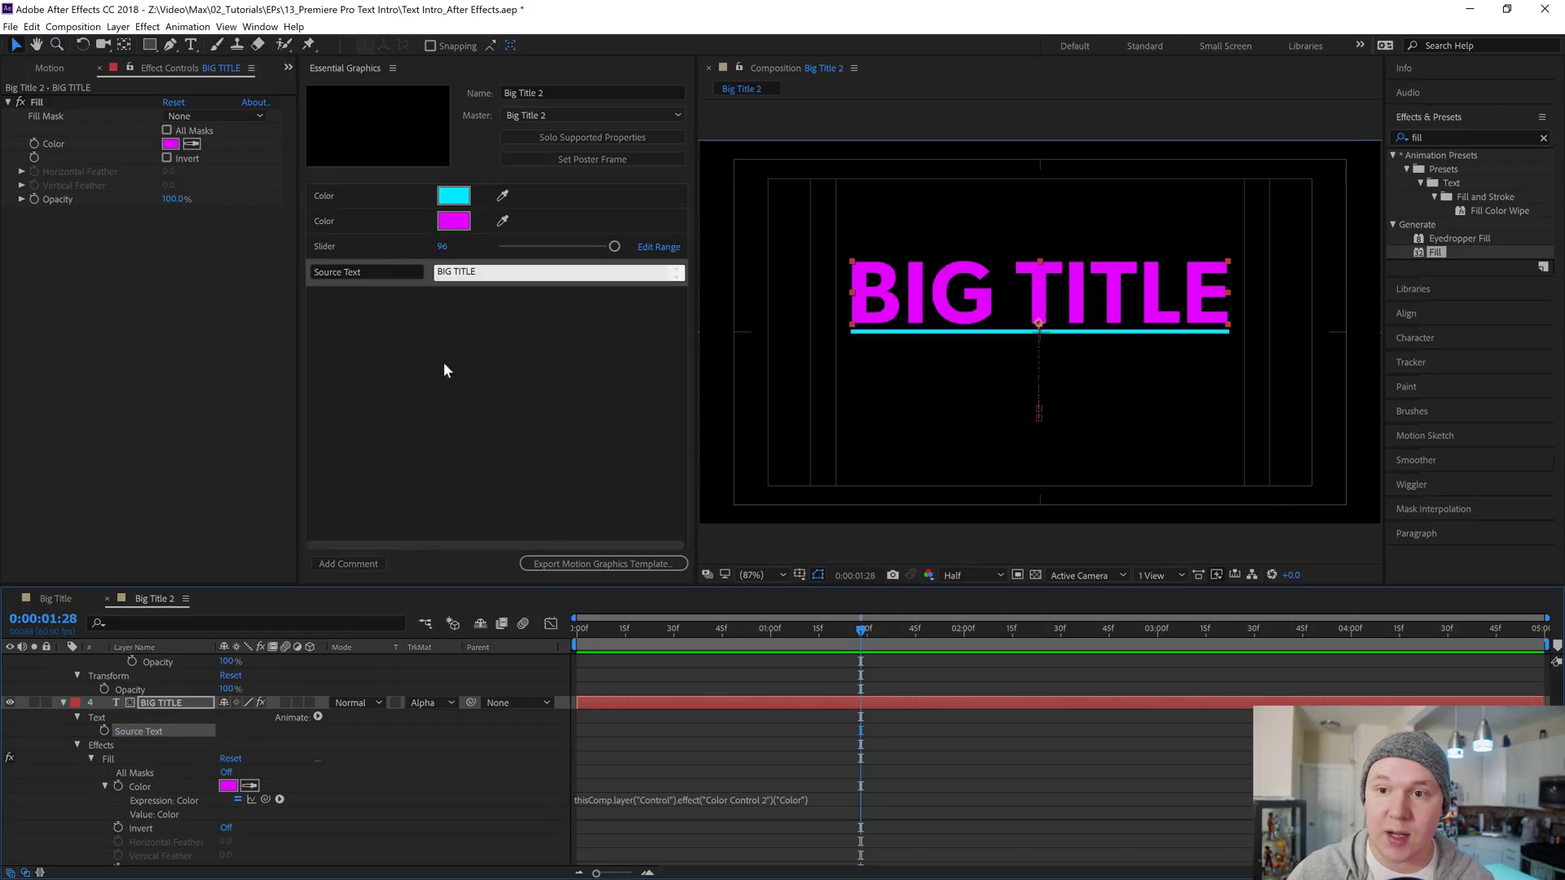
Rename the template's Source Text control to Top Text, the cyan color to Bar Color, and the magenta color to Text color.
drag(365, 271, 283, 282)
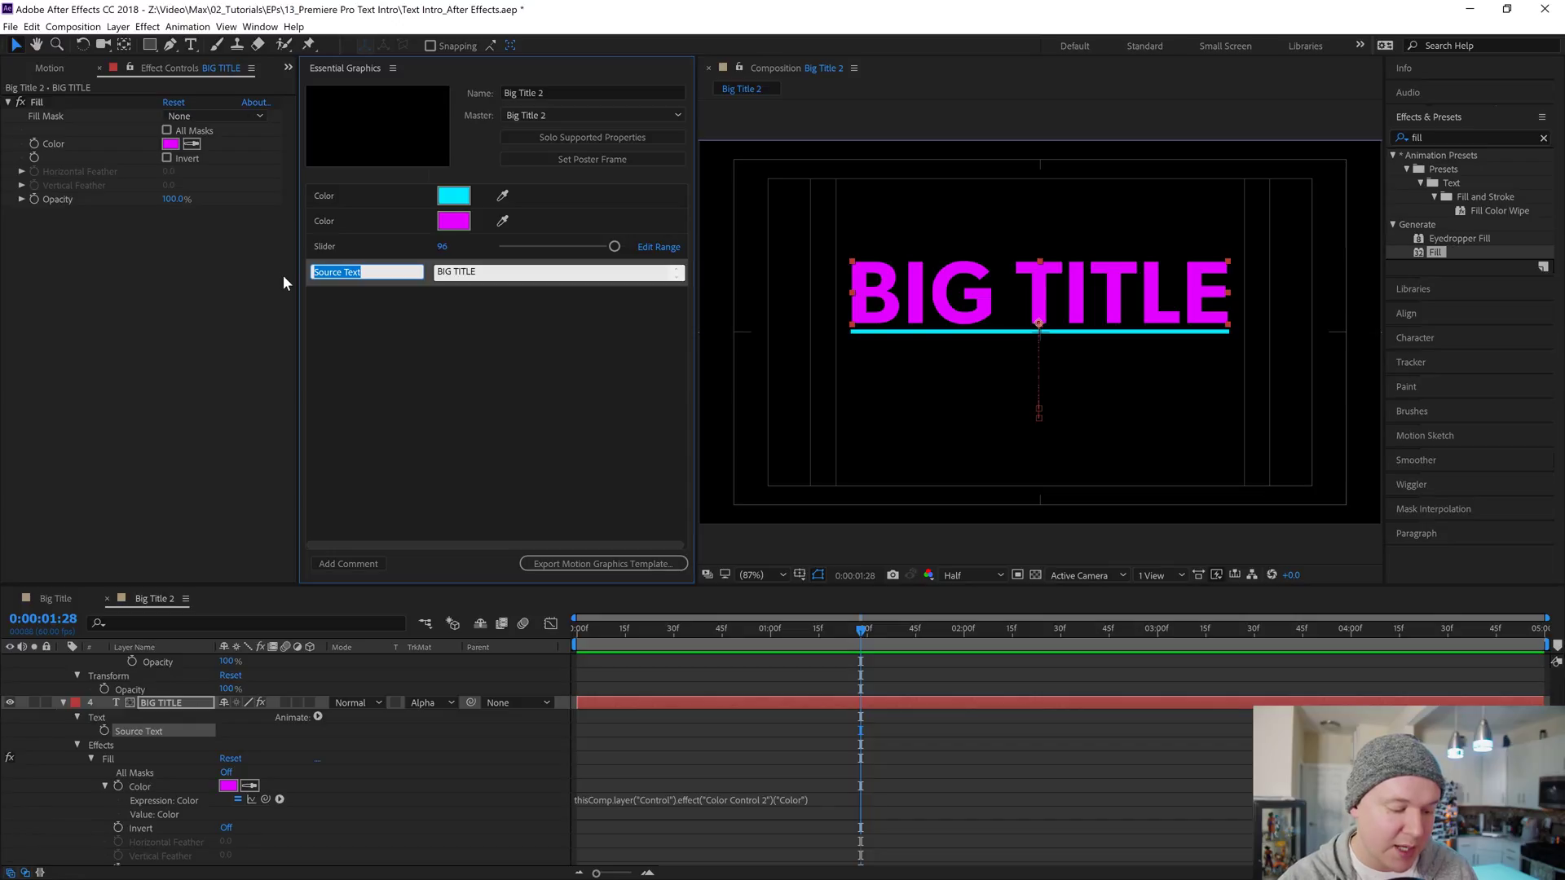
text(Top Text)
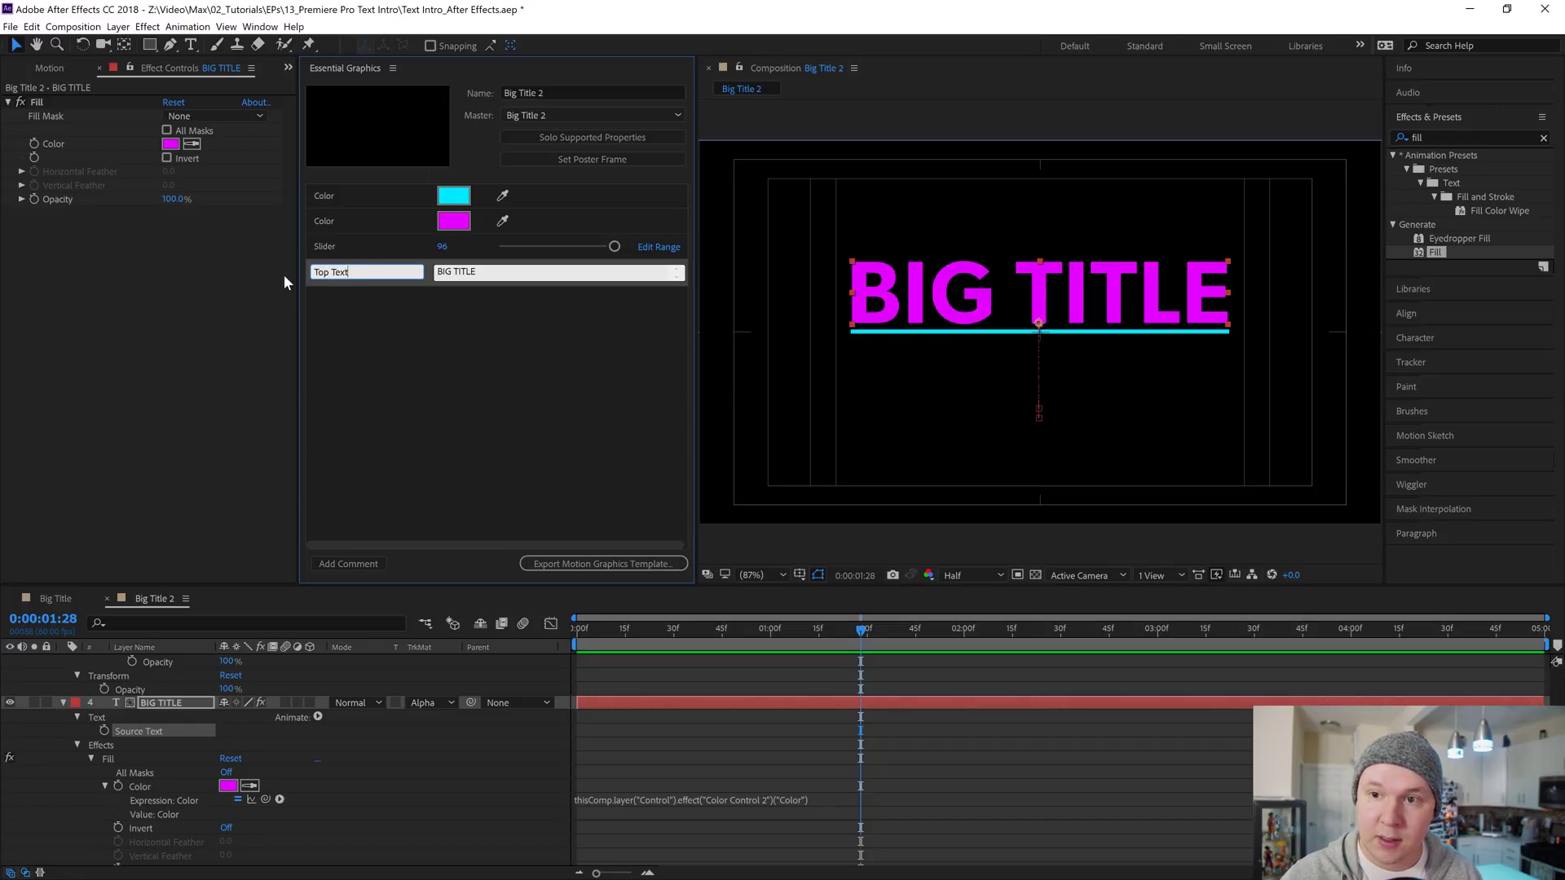
drag(331, 198, 300, 199)
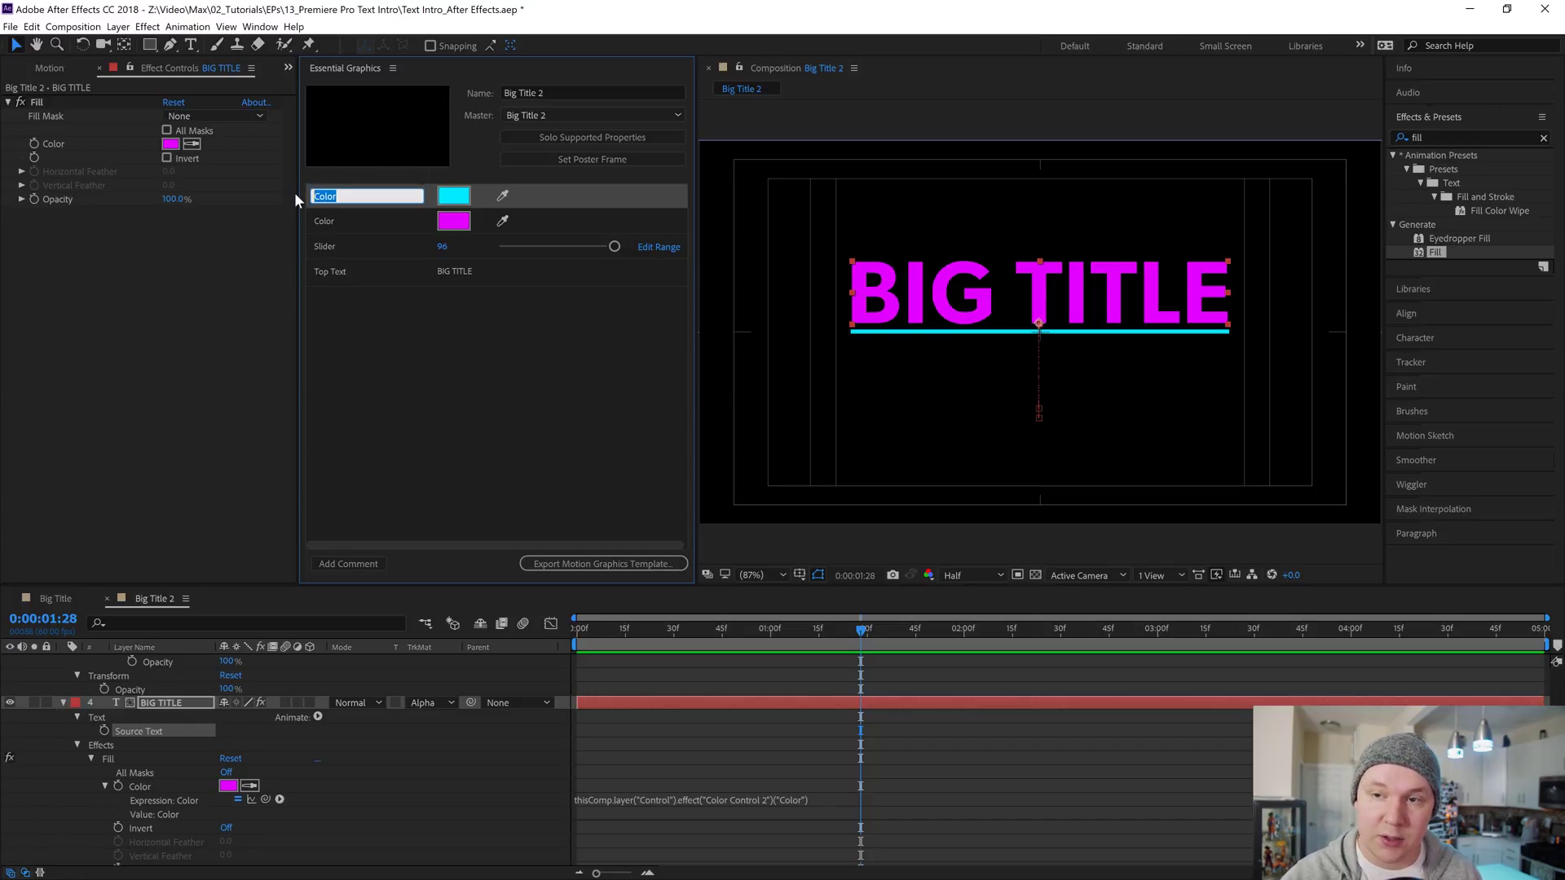
text(Bar Color)
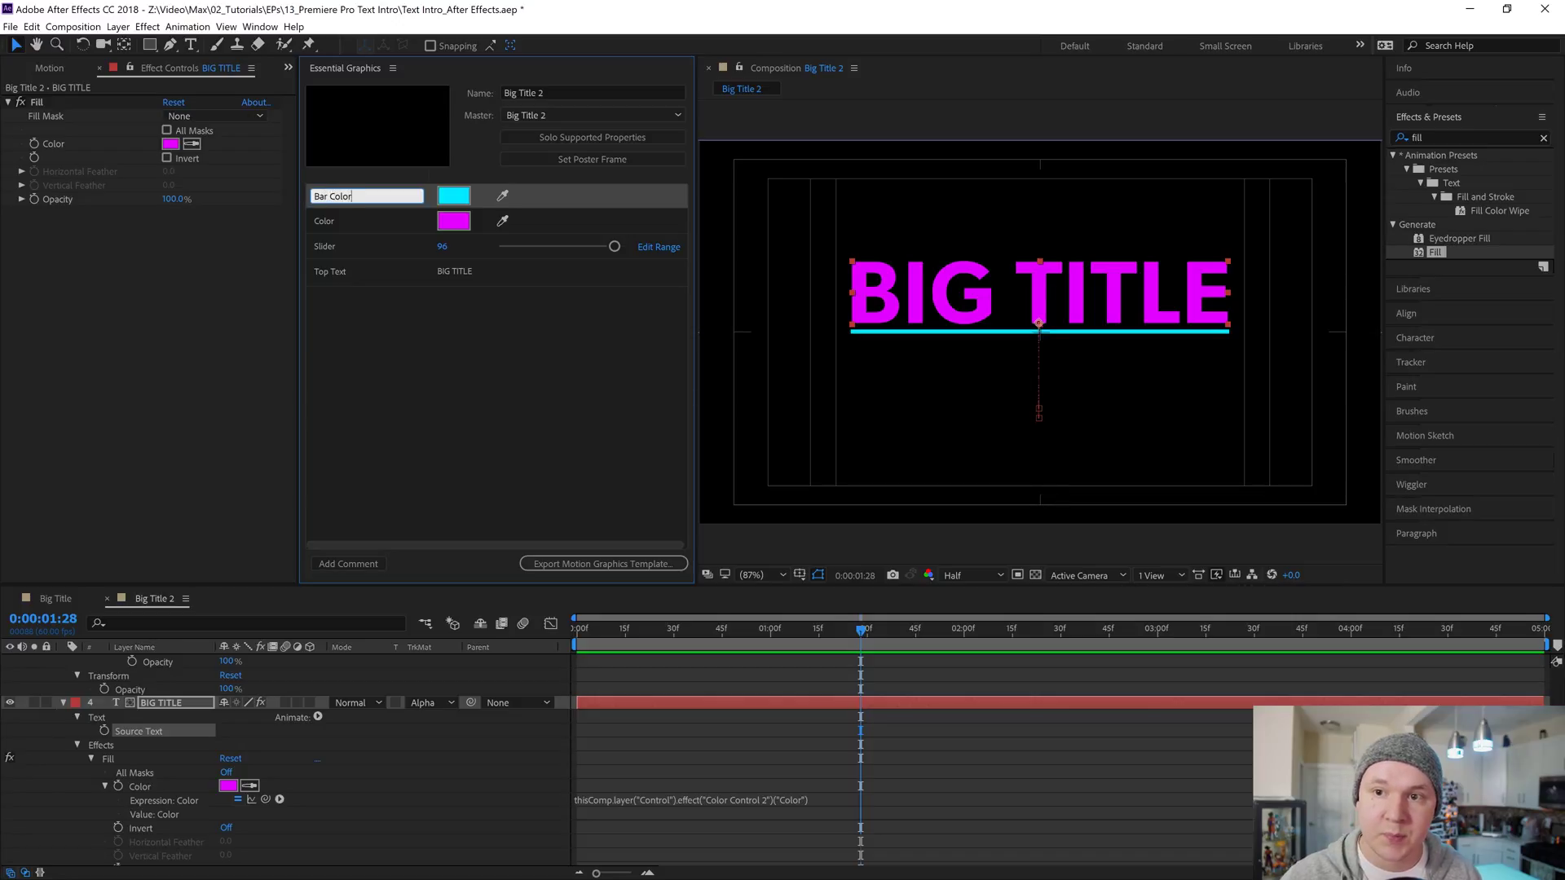
click(322, 222)
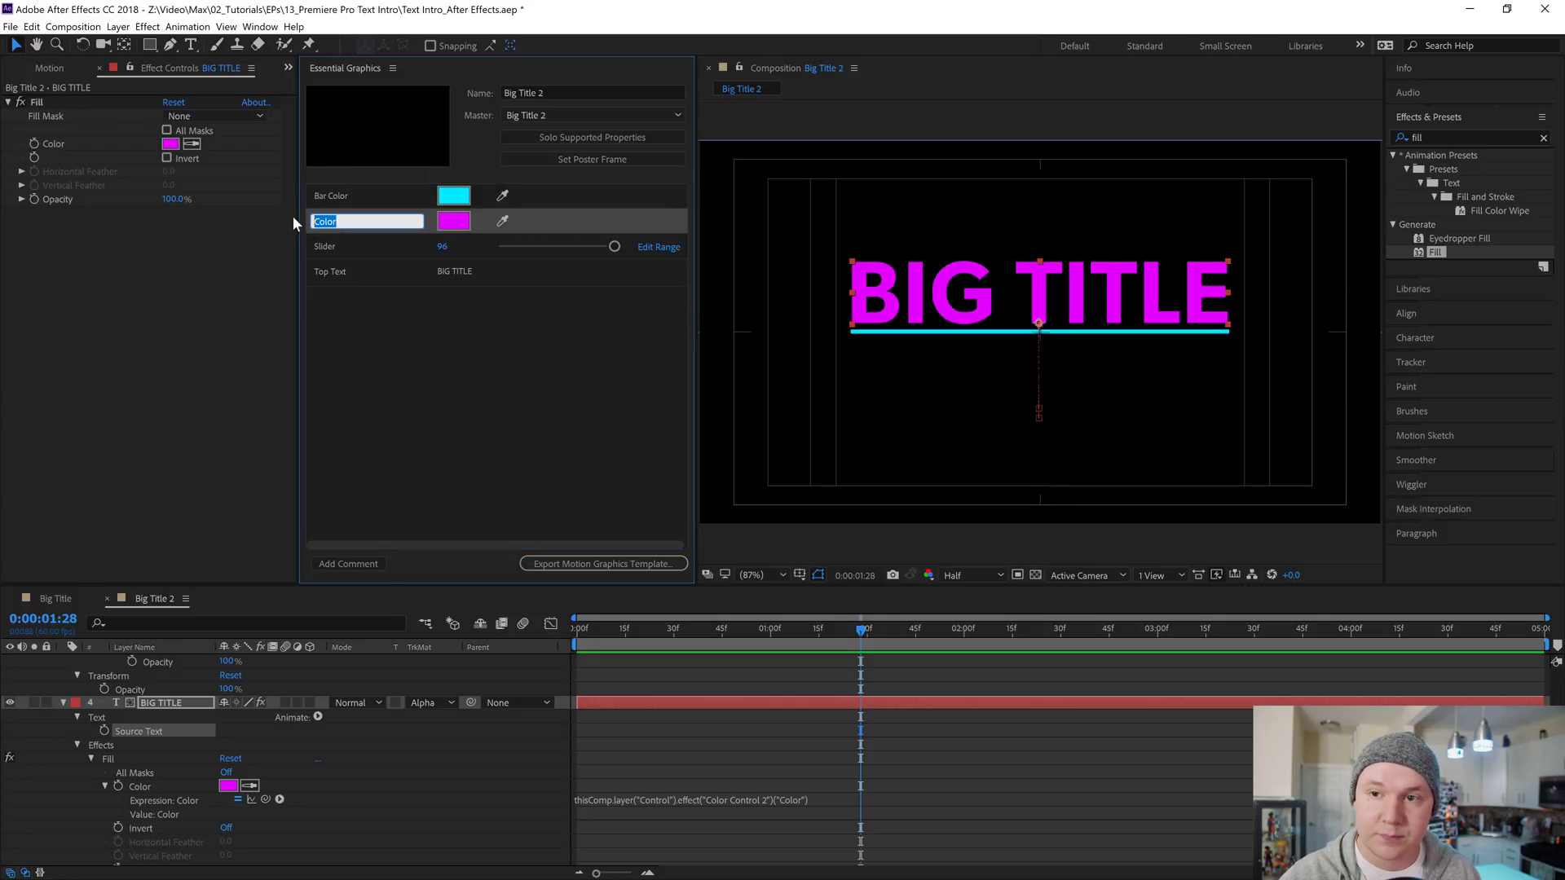
text(Text c)
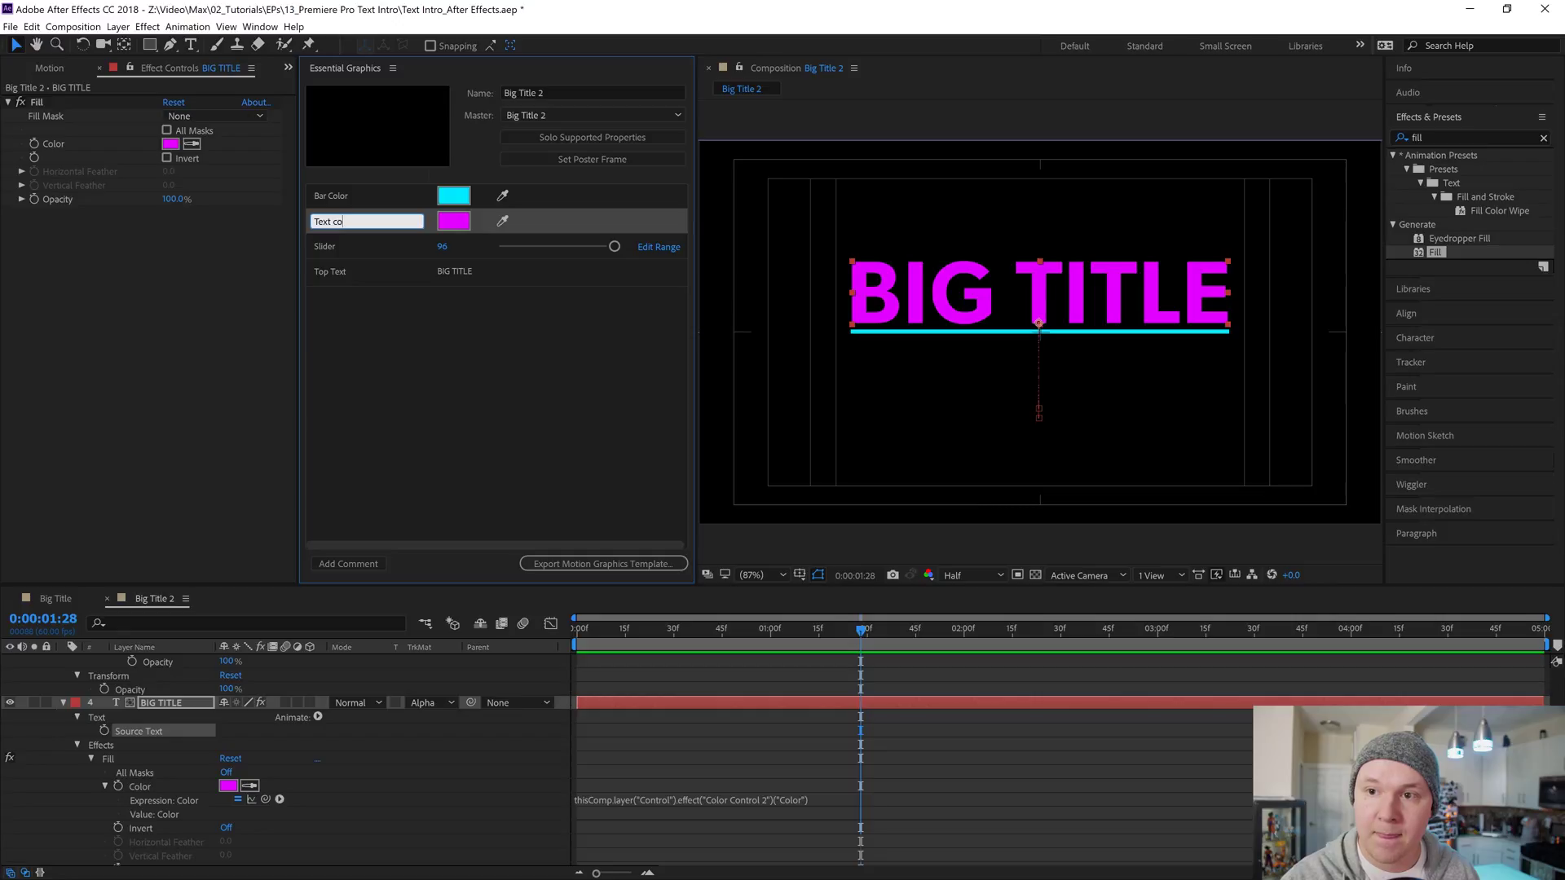
click(405, 345)
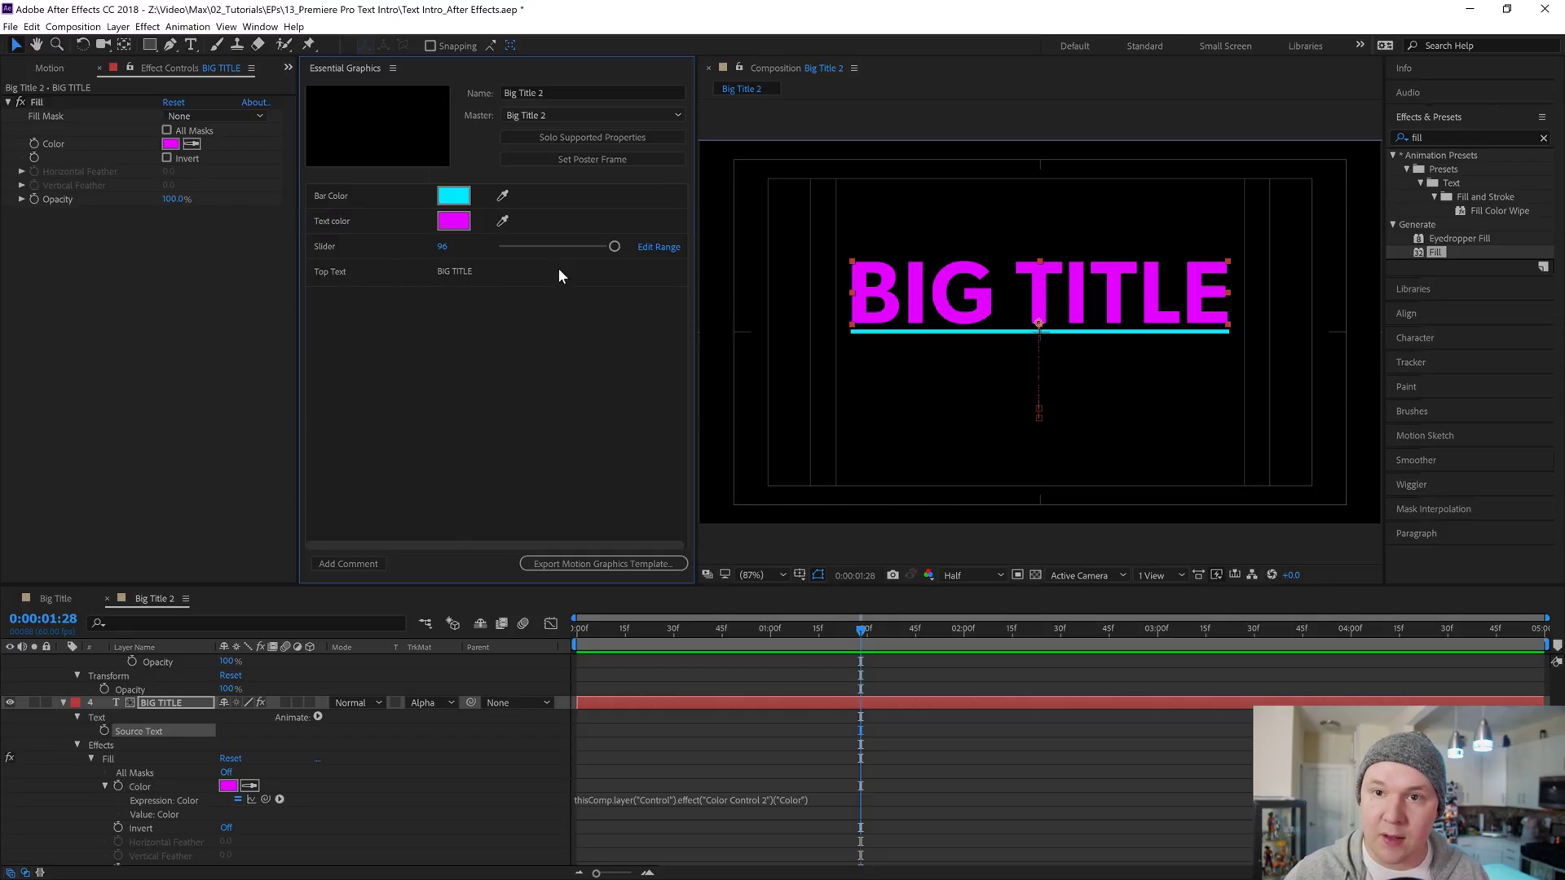
Raise the template's Slider control to 100.
drag(615, 246, 629, 247)
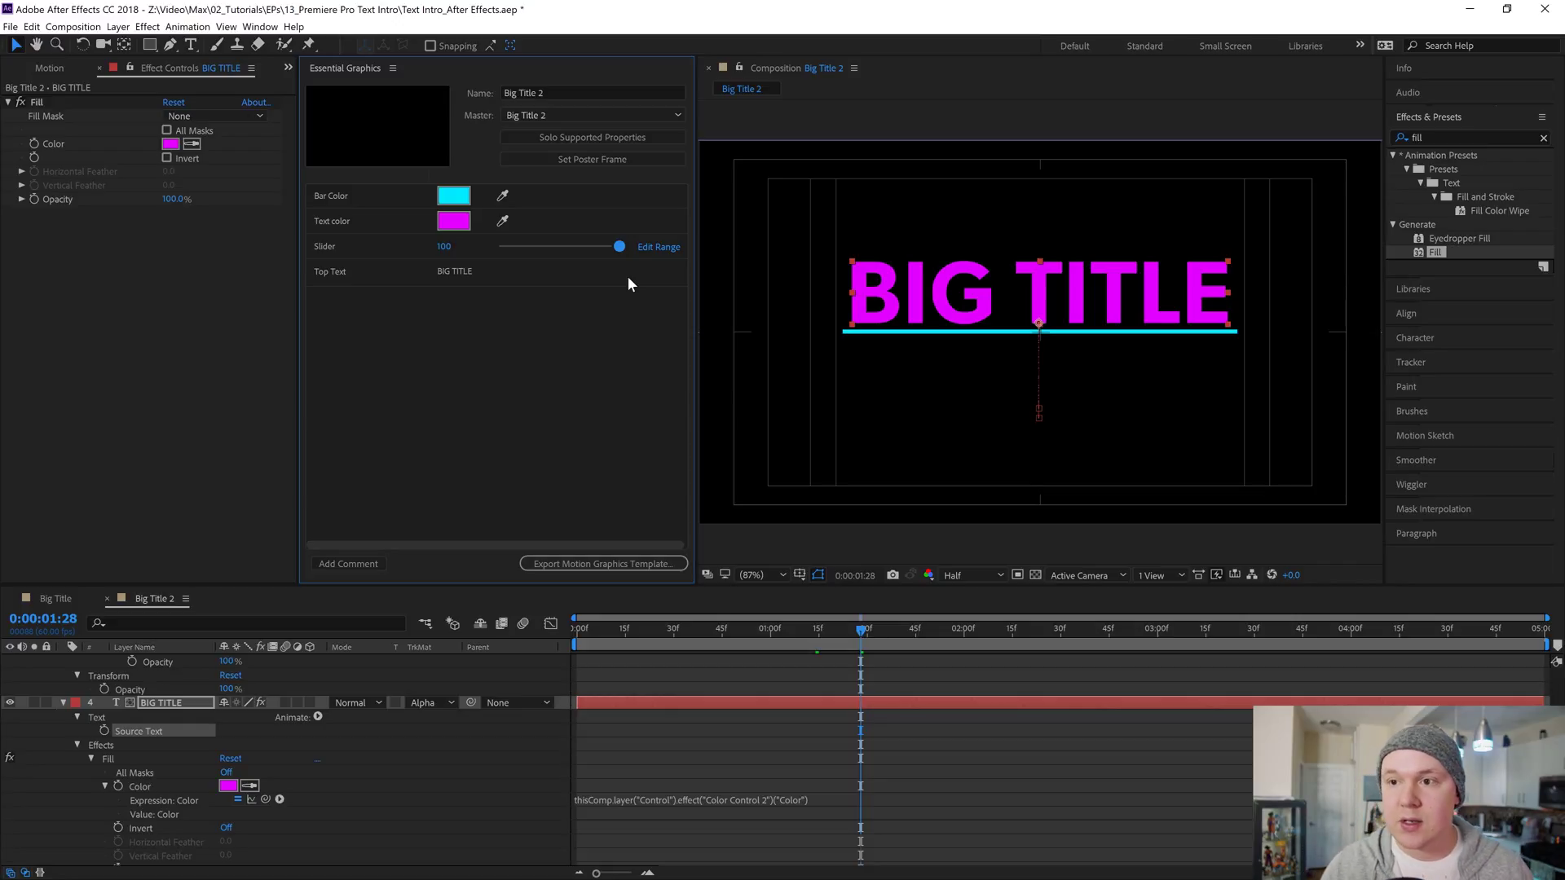
Set the template Slider control's range maximum to 5000 and its value to 100, and test the slider up to 5000.
click(657, 247)
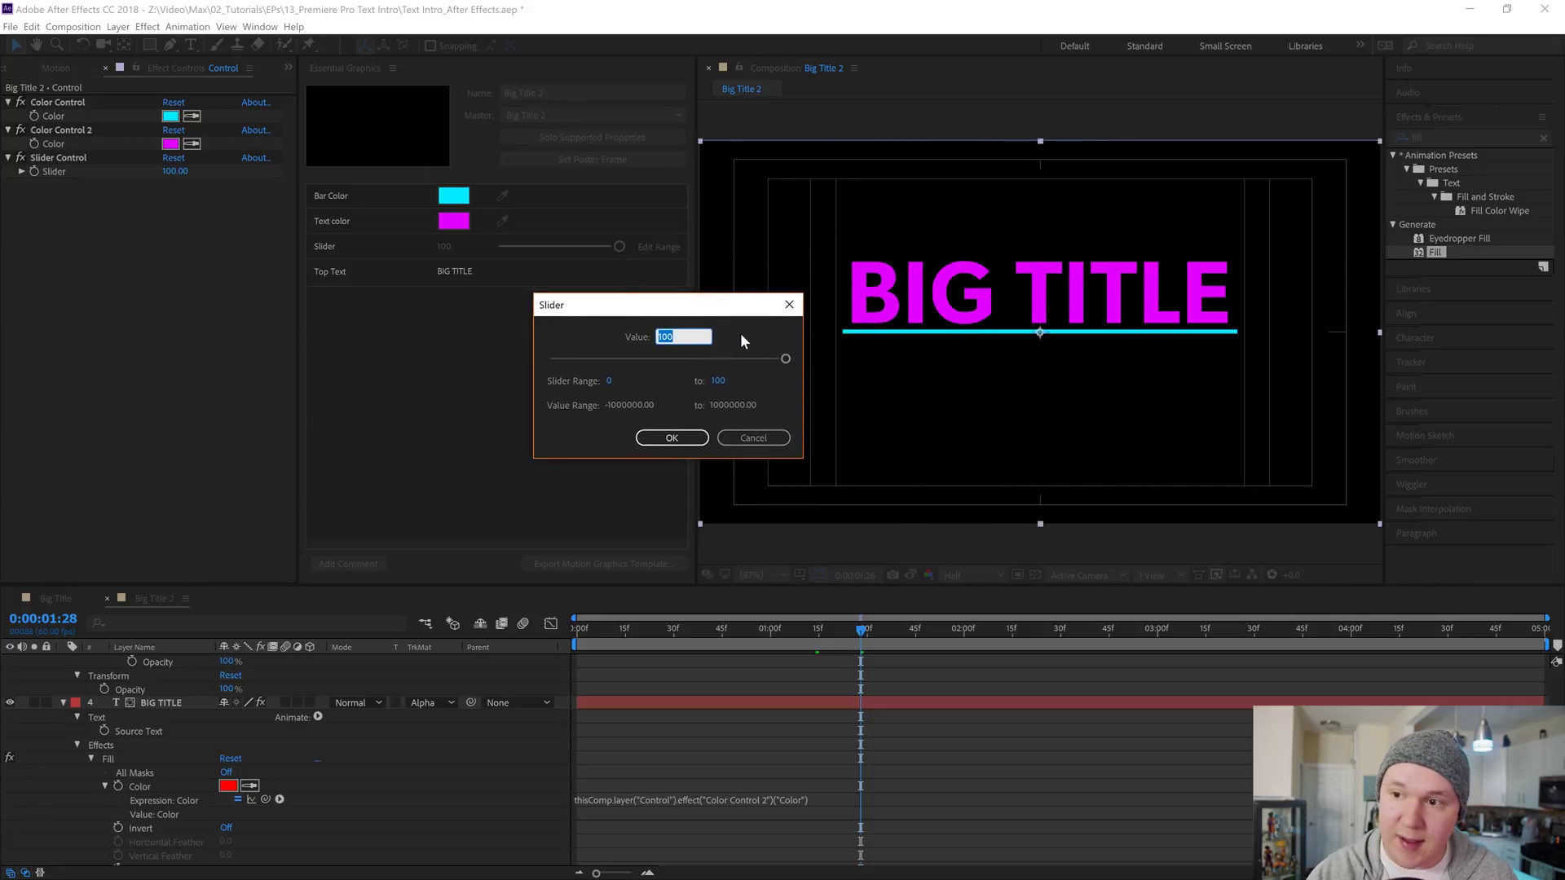
text(5000)
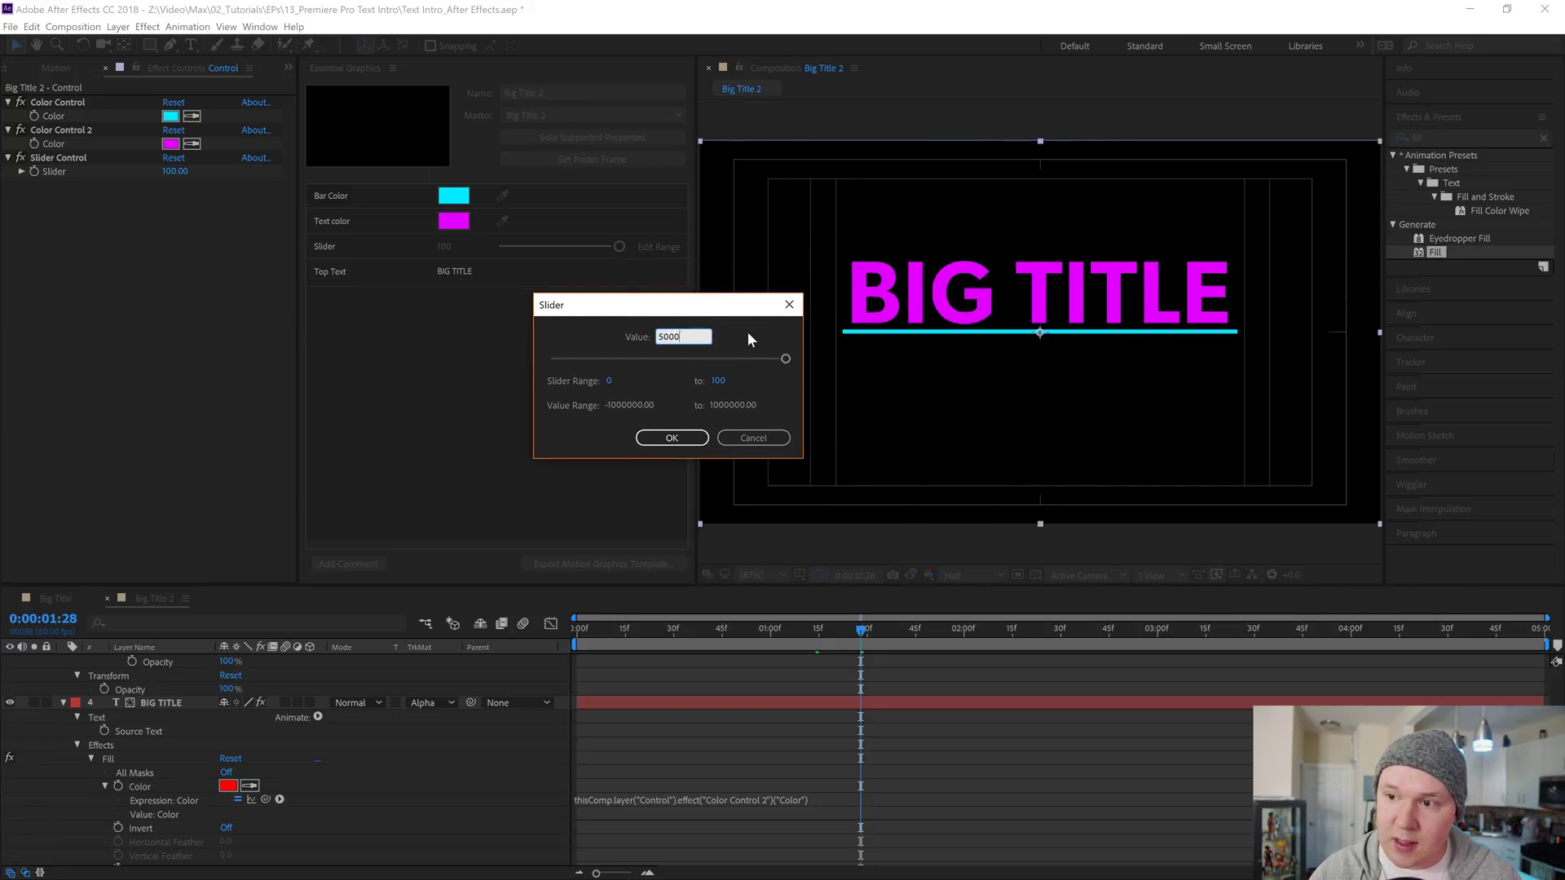
click(717, 381)
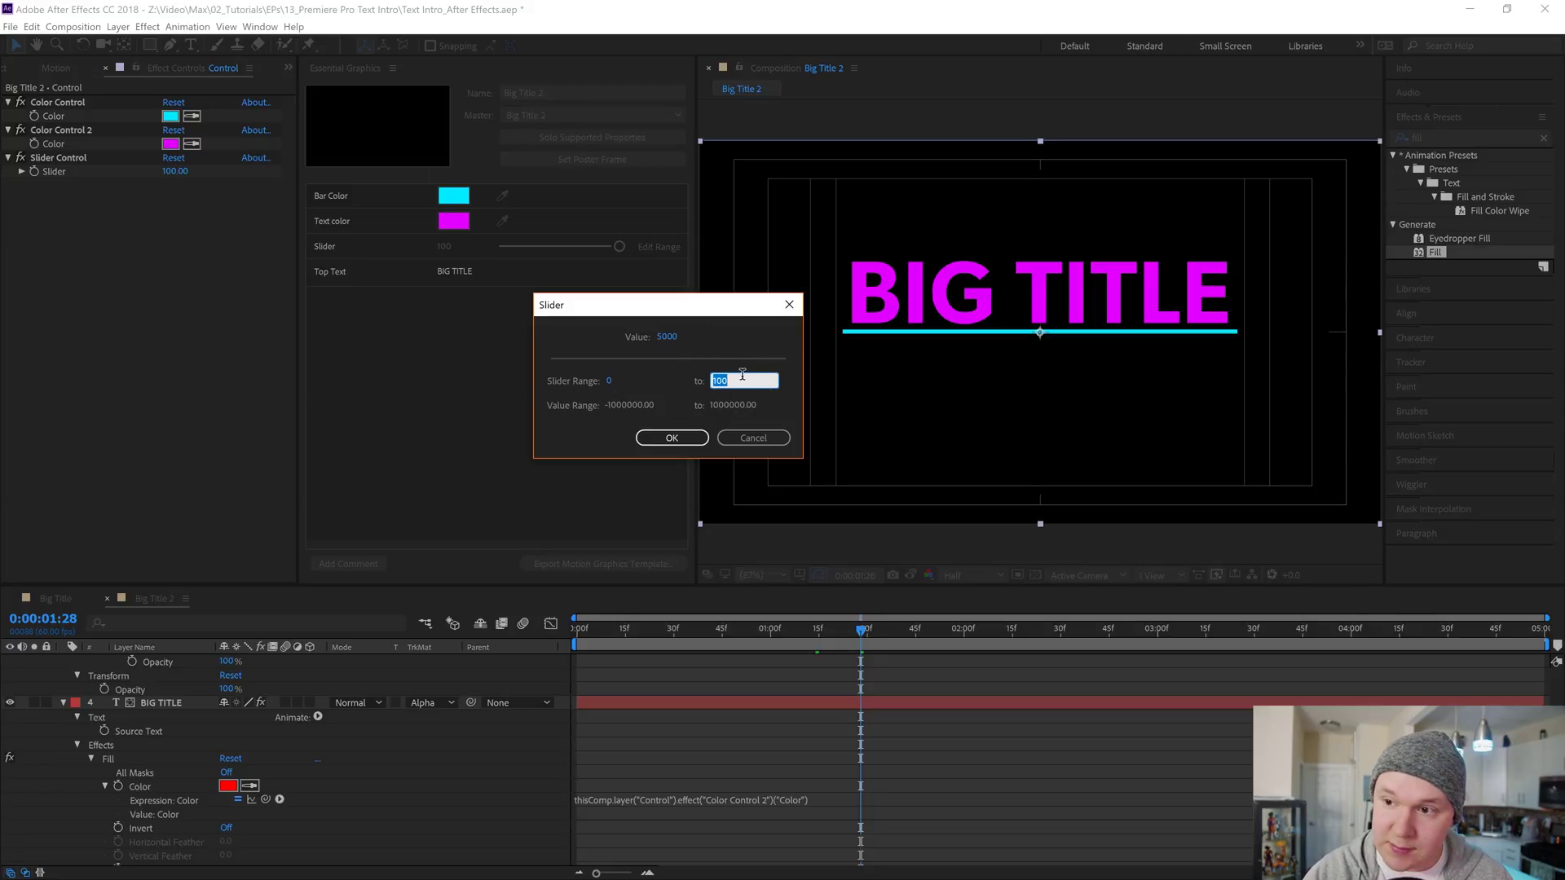
text(5000)
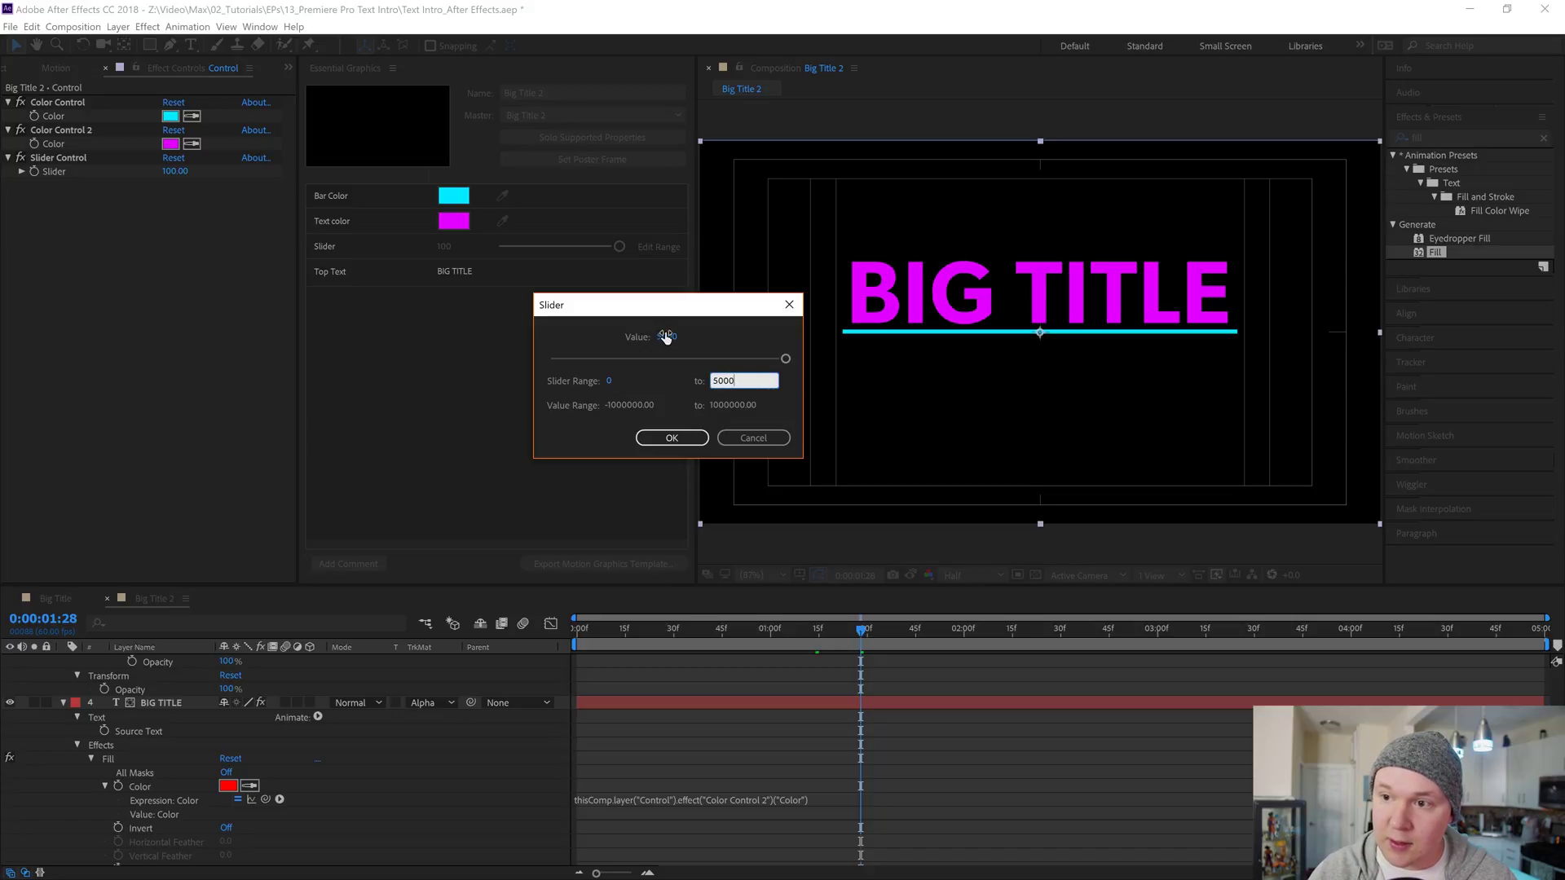
click(665, 337)
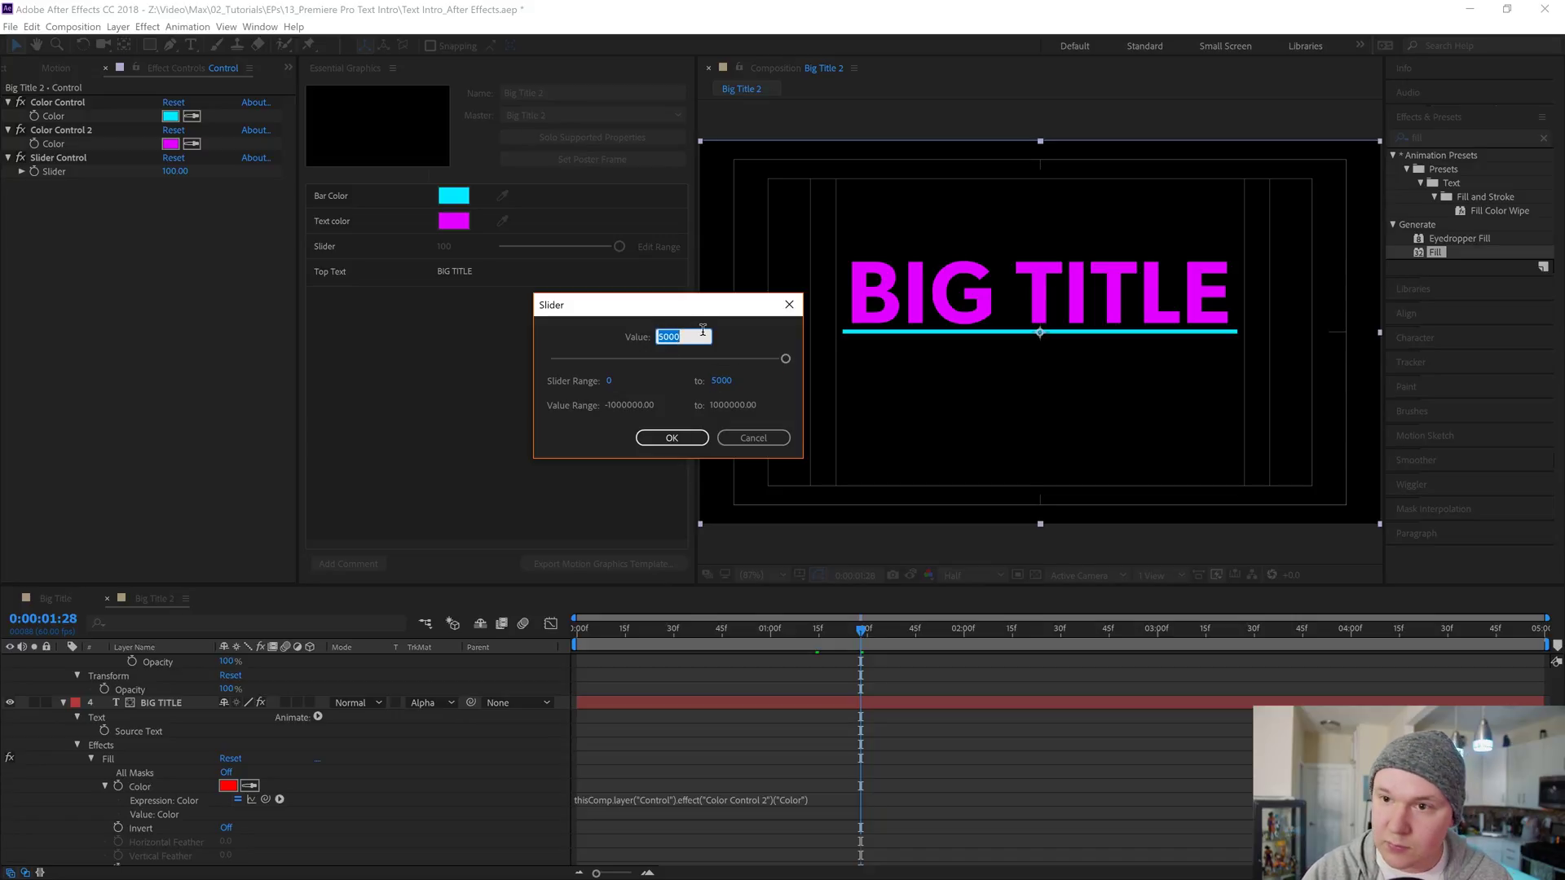
text(10)
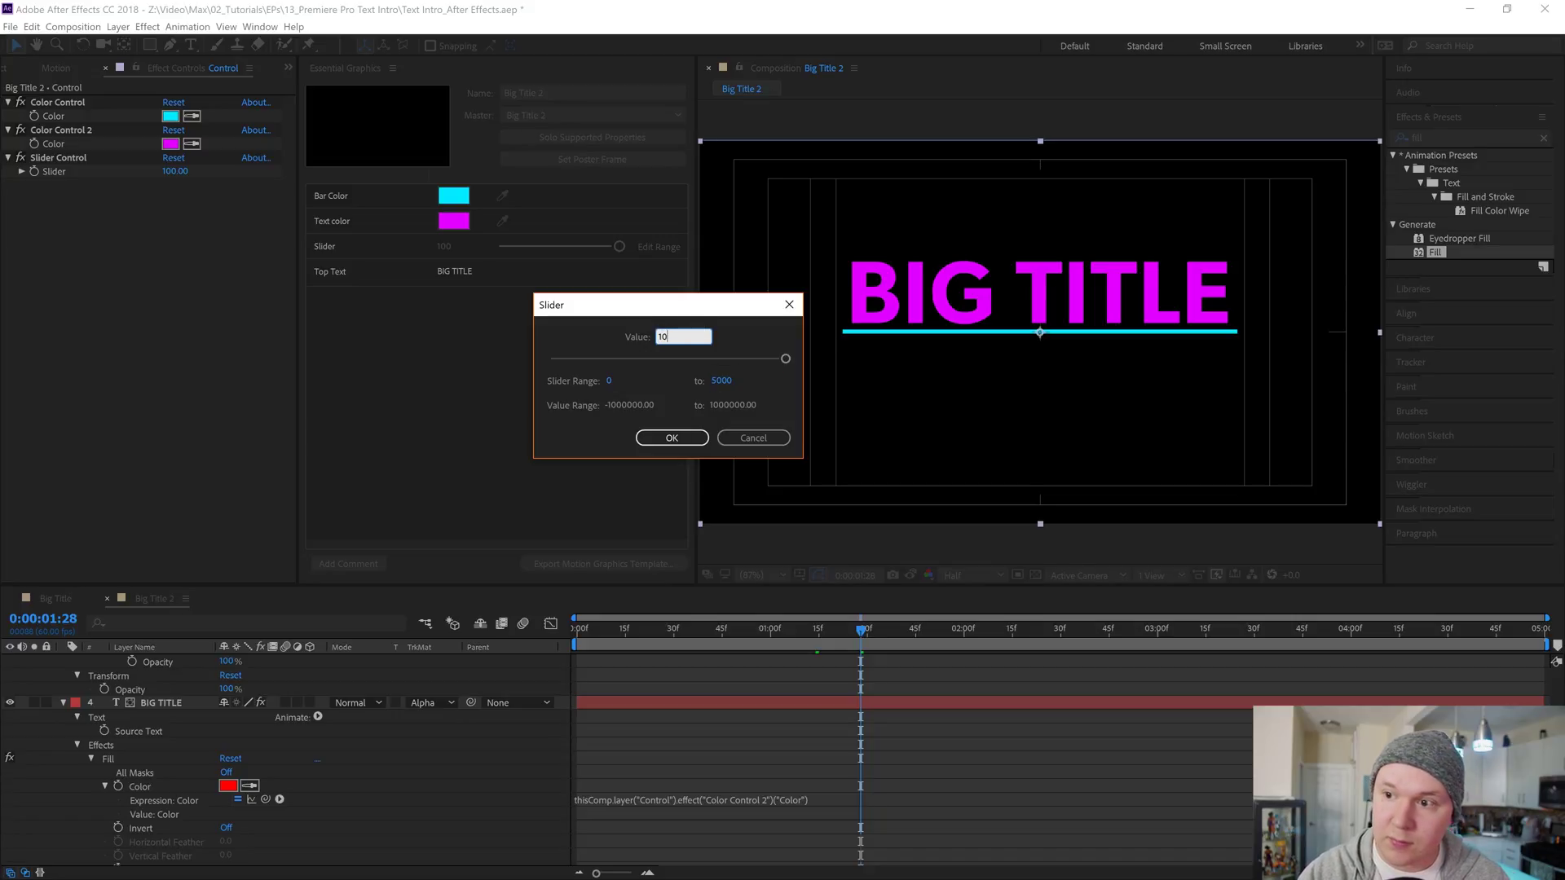
click(677, 442)
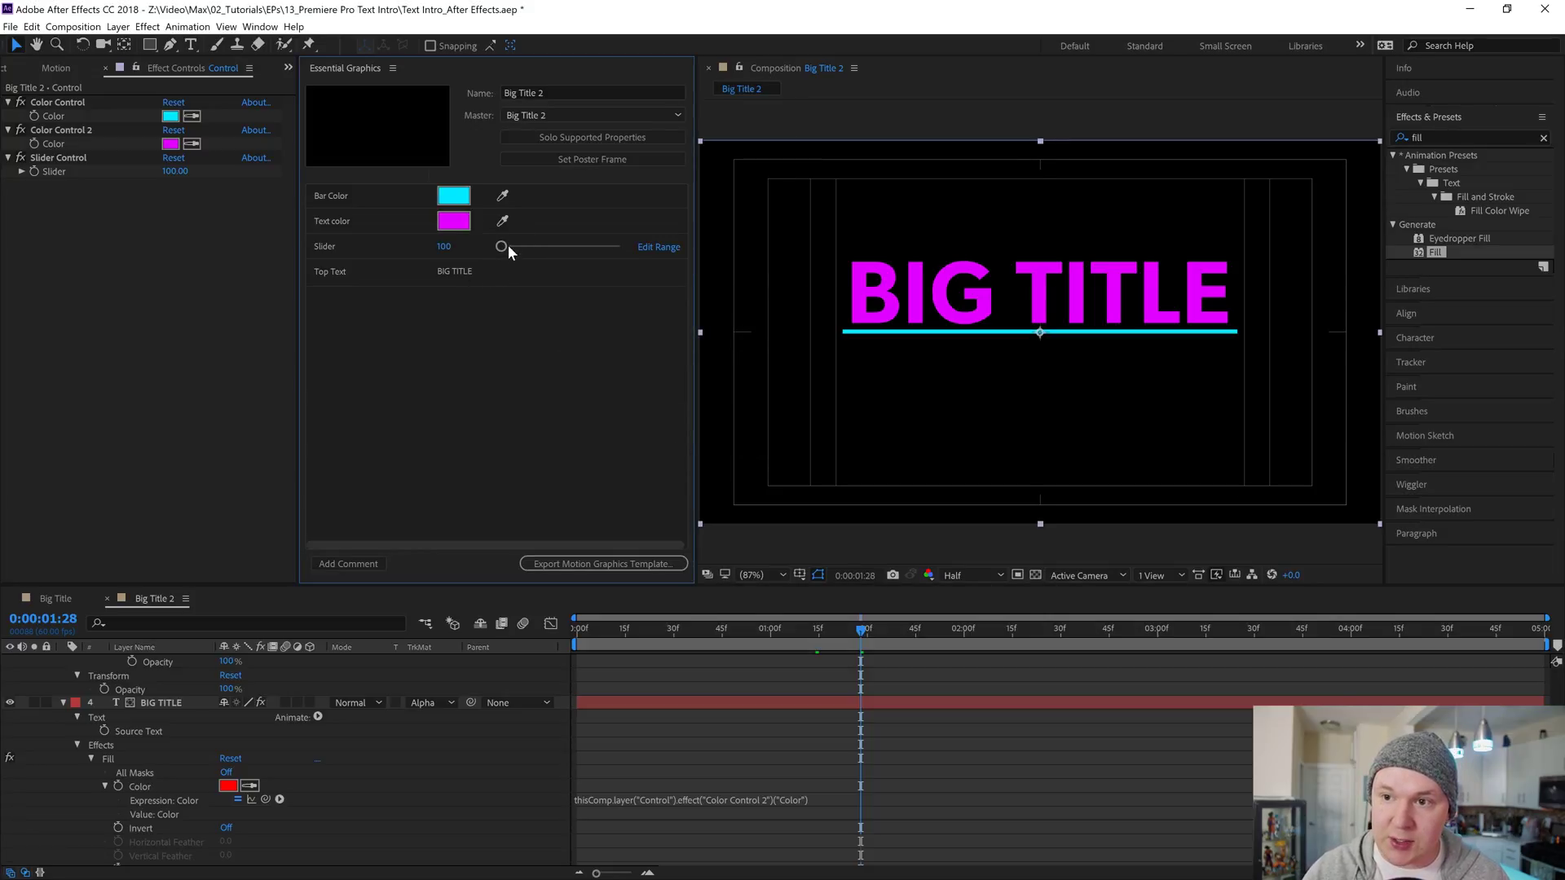
drag(502, 246, 626, 253)
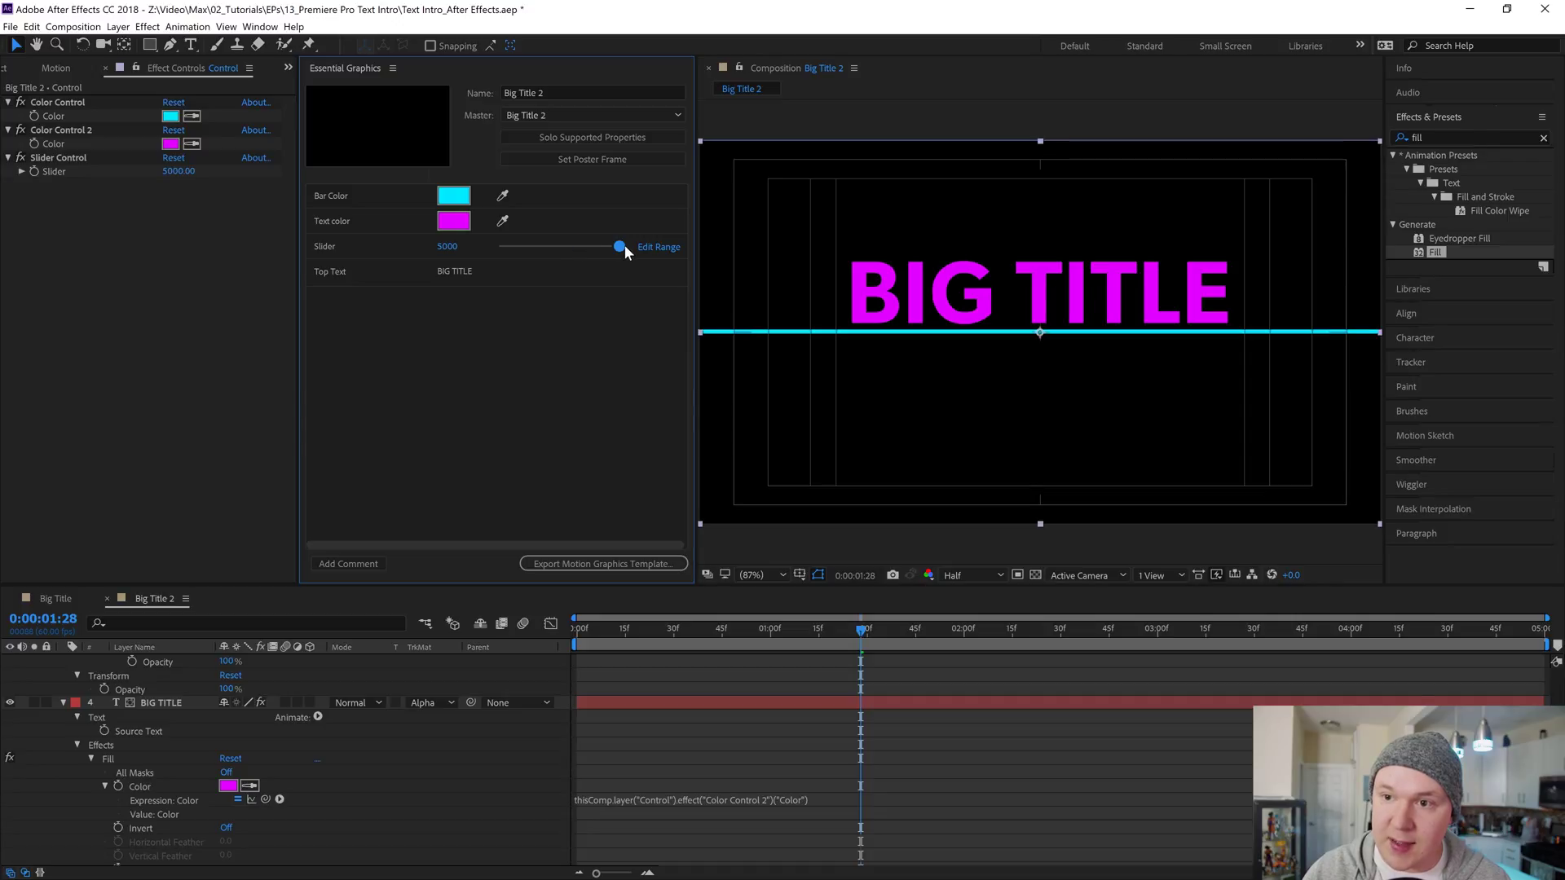
Reduce the Slider control's range maximum to 500, reset its value to 100, and test the slider up to 500.
click(659, 247)
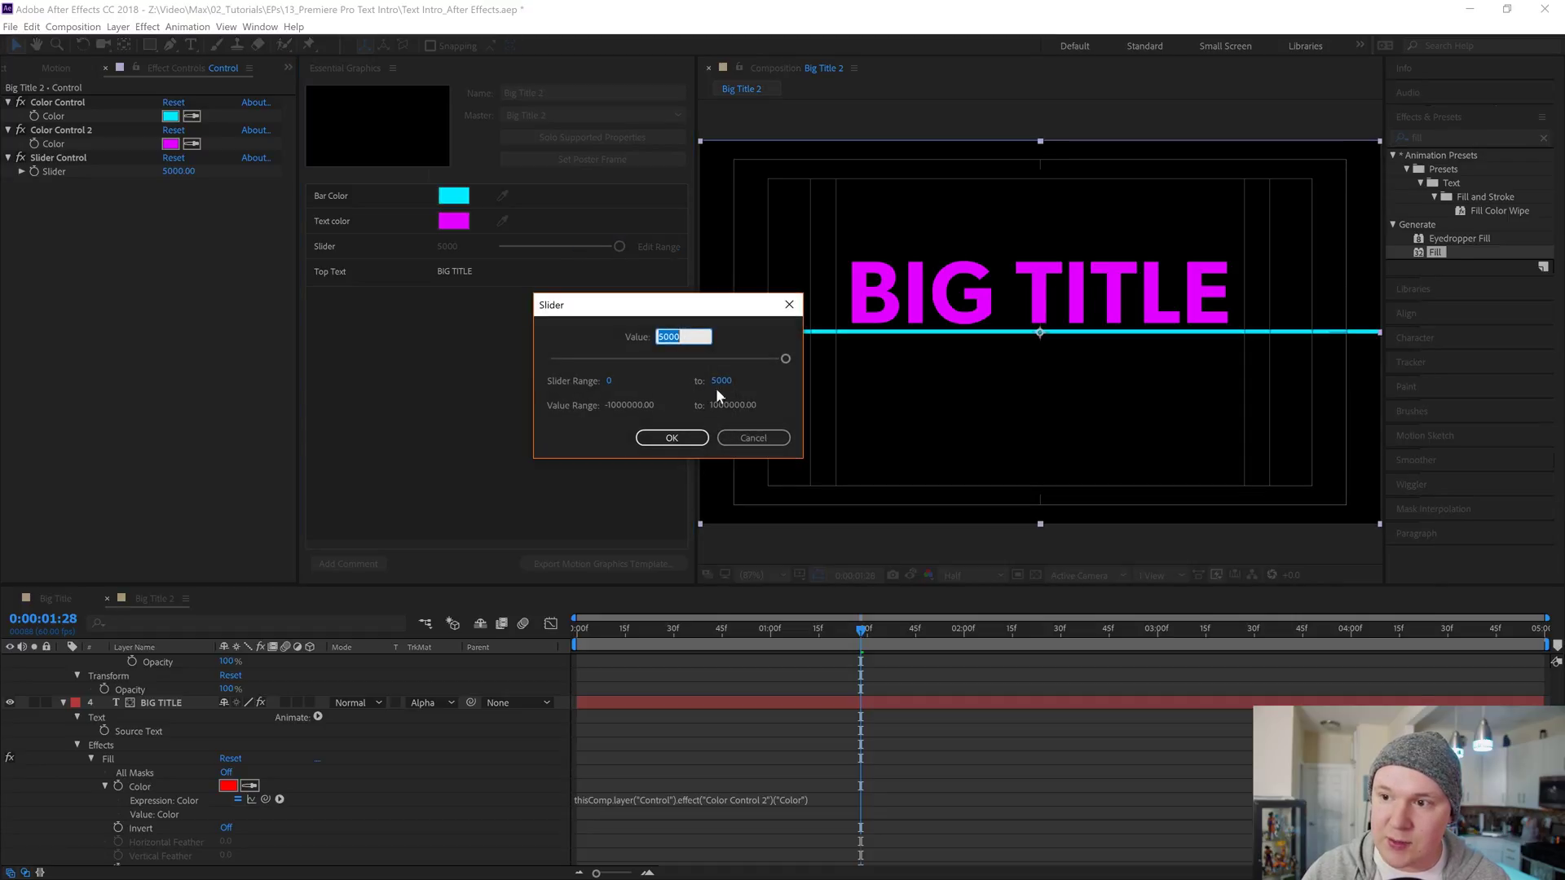
double_click(722, 382)
text(5)
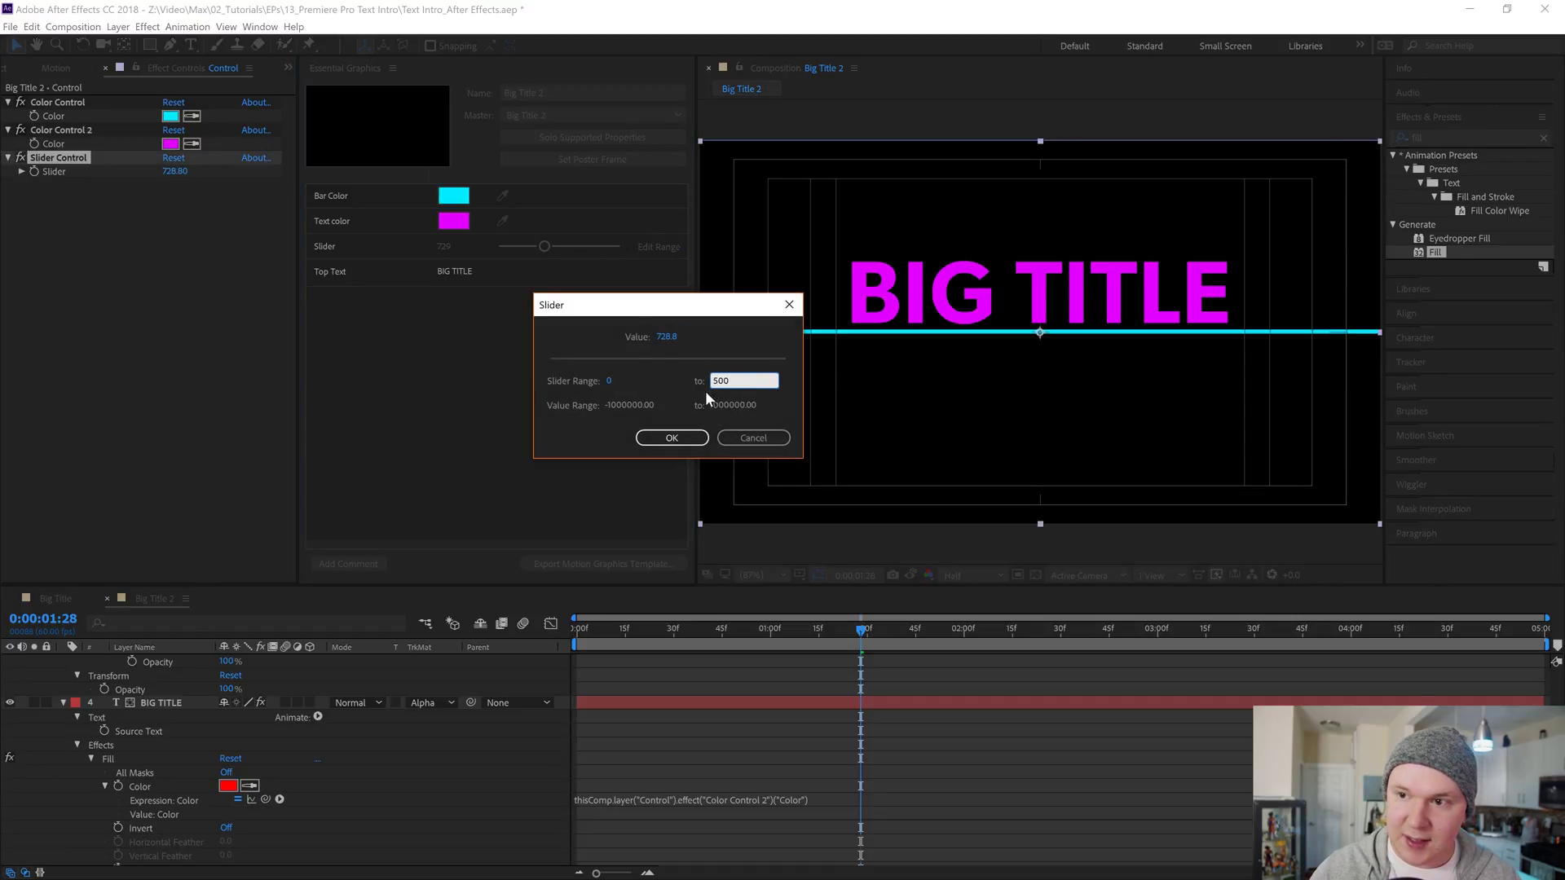
text(00)
click(662, 336)
text(100)
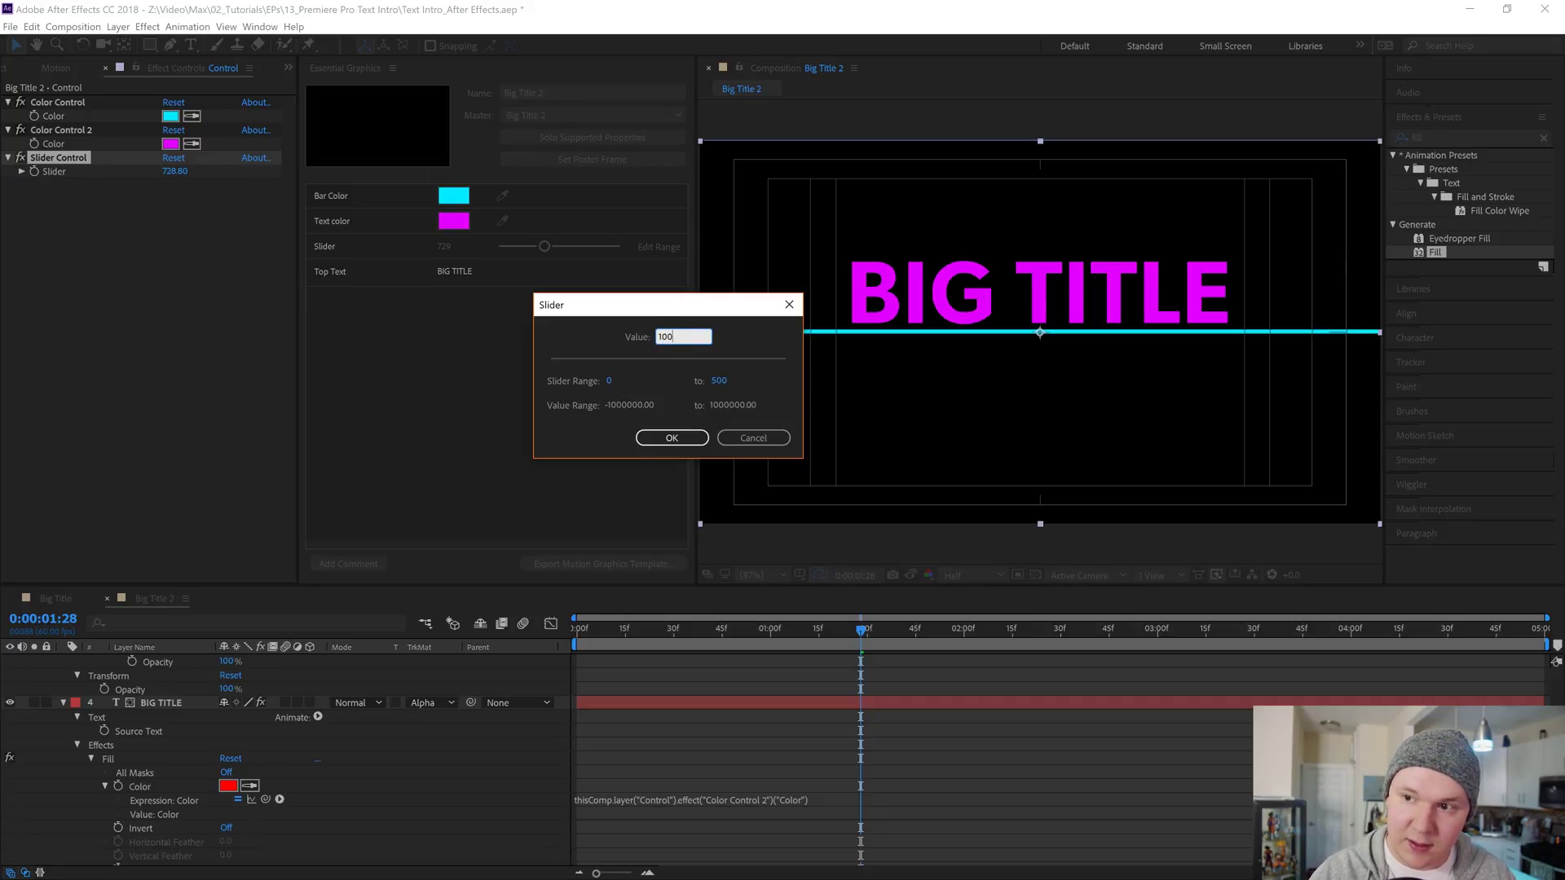
click(676, 440)
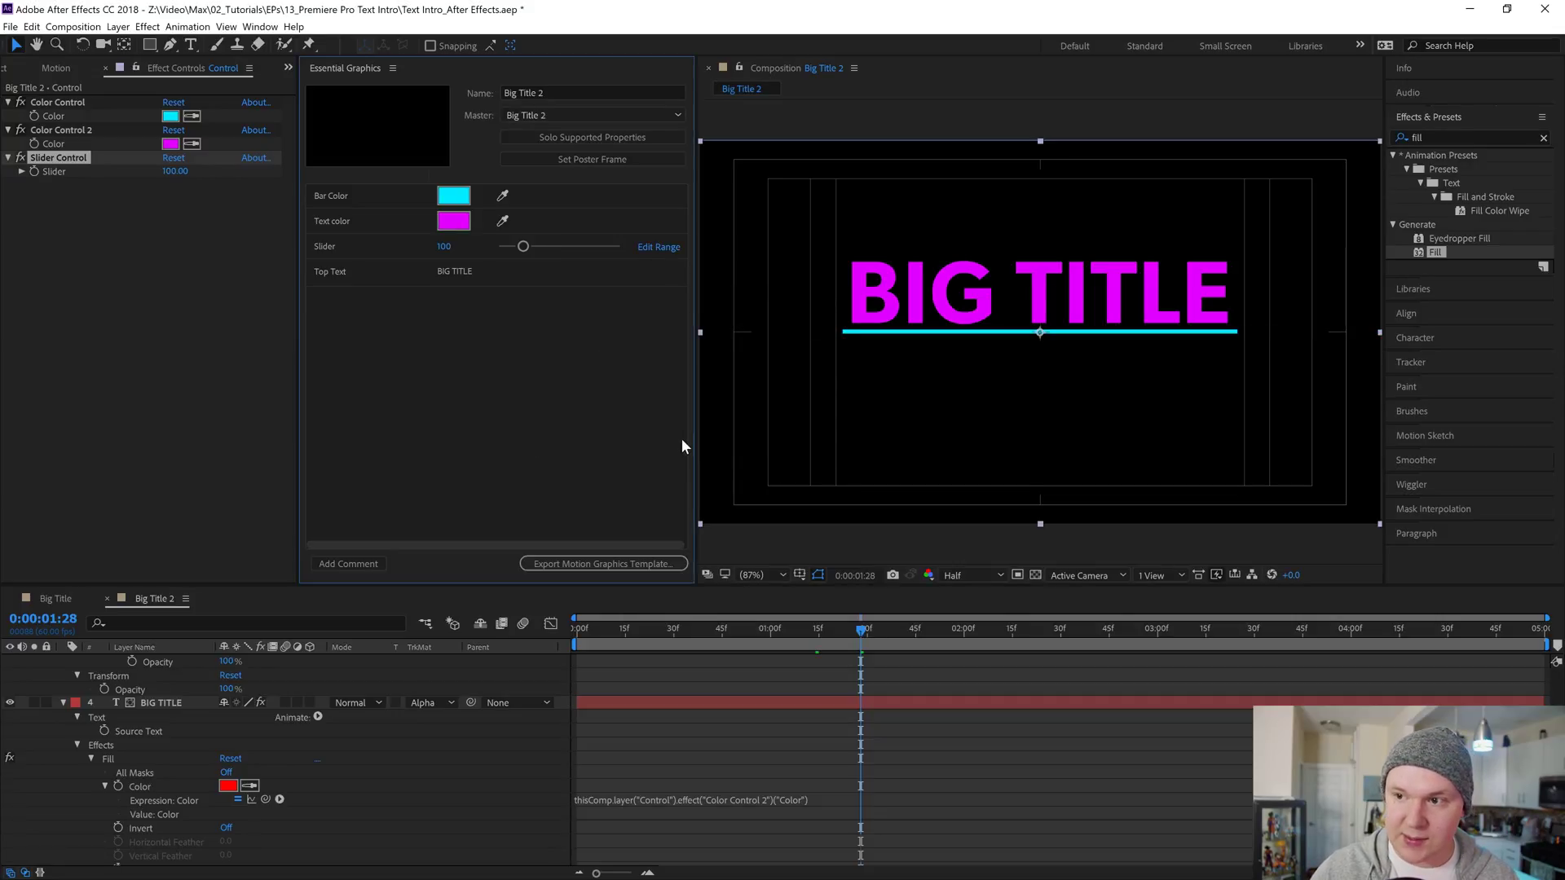
drag(523, 246, 625, 250)
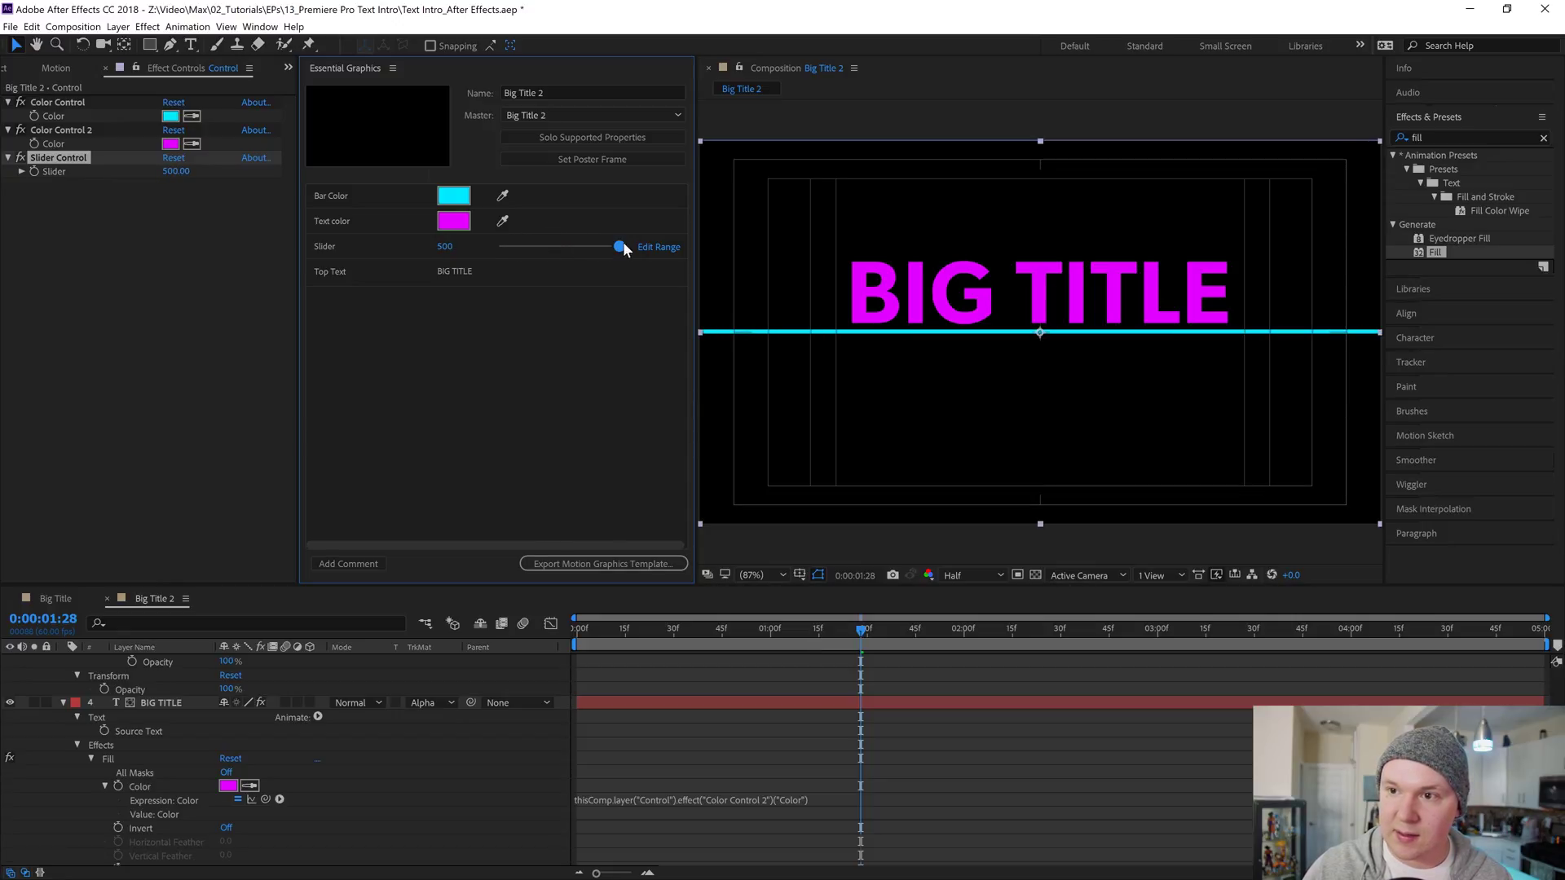
Set the template Slider control's range maximum to 300 and lower its value to about 95 so the line matches the title's width.
click(562, 248)
click(657, 247)
click(740, 380)
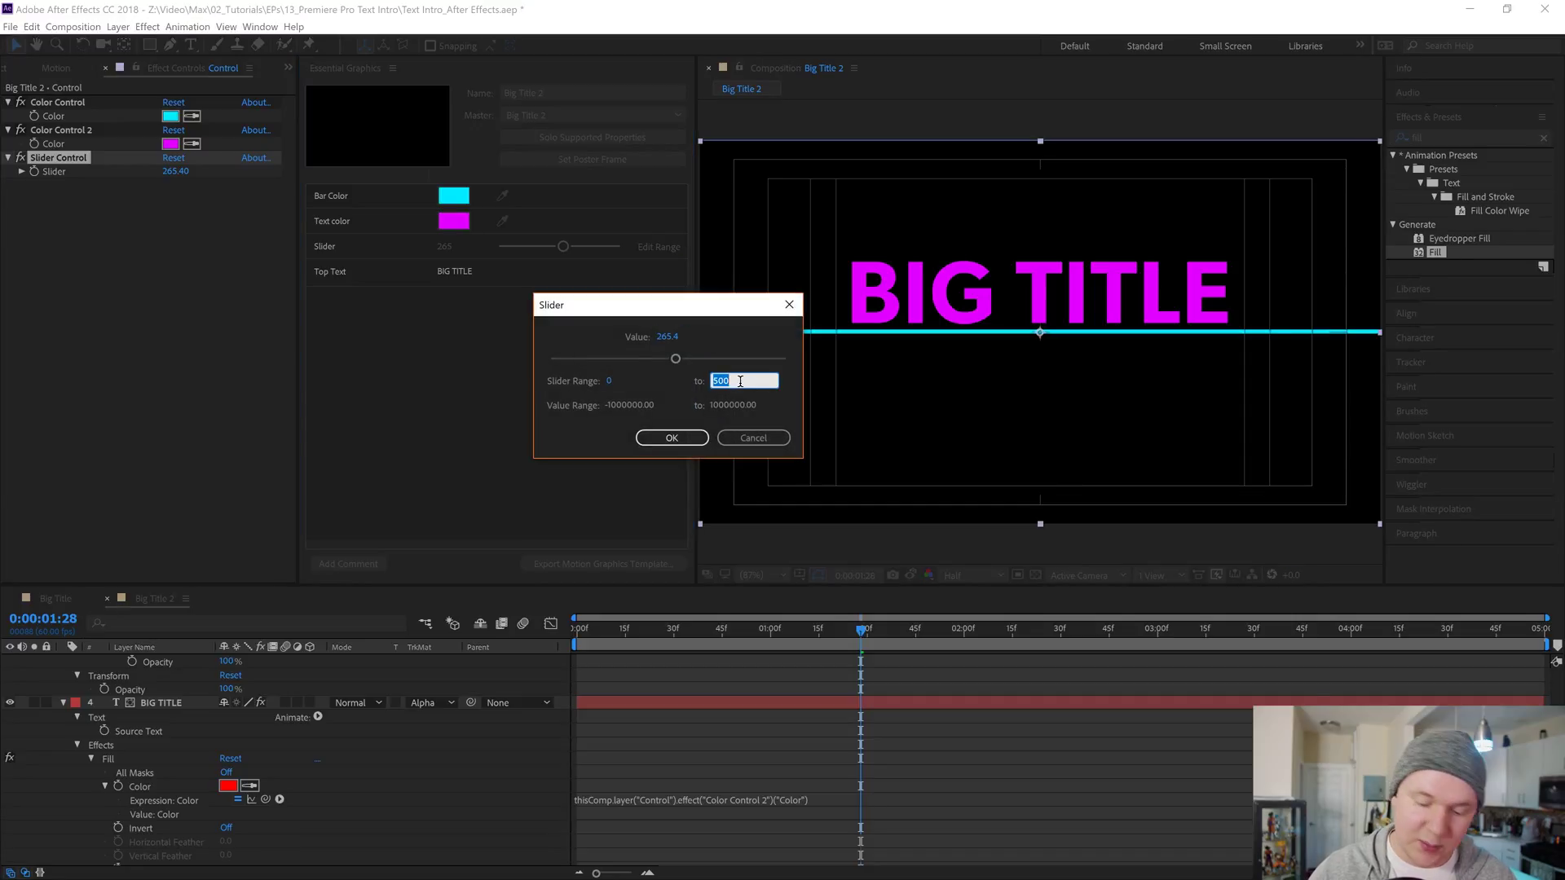
text(3)
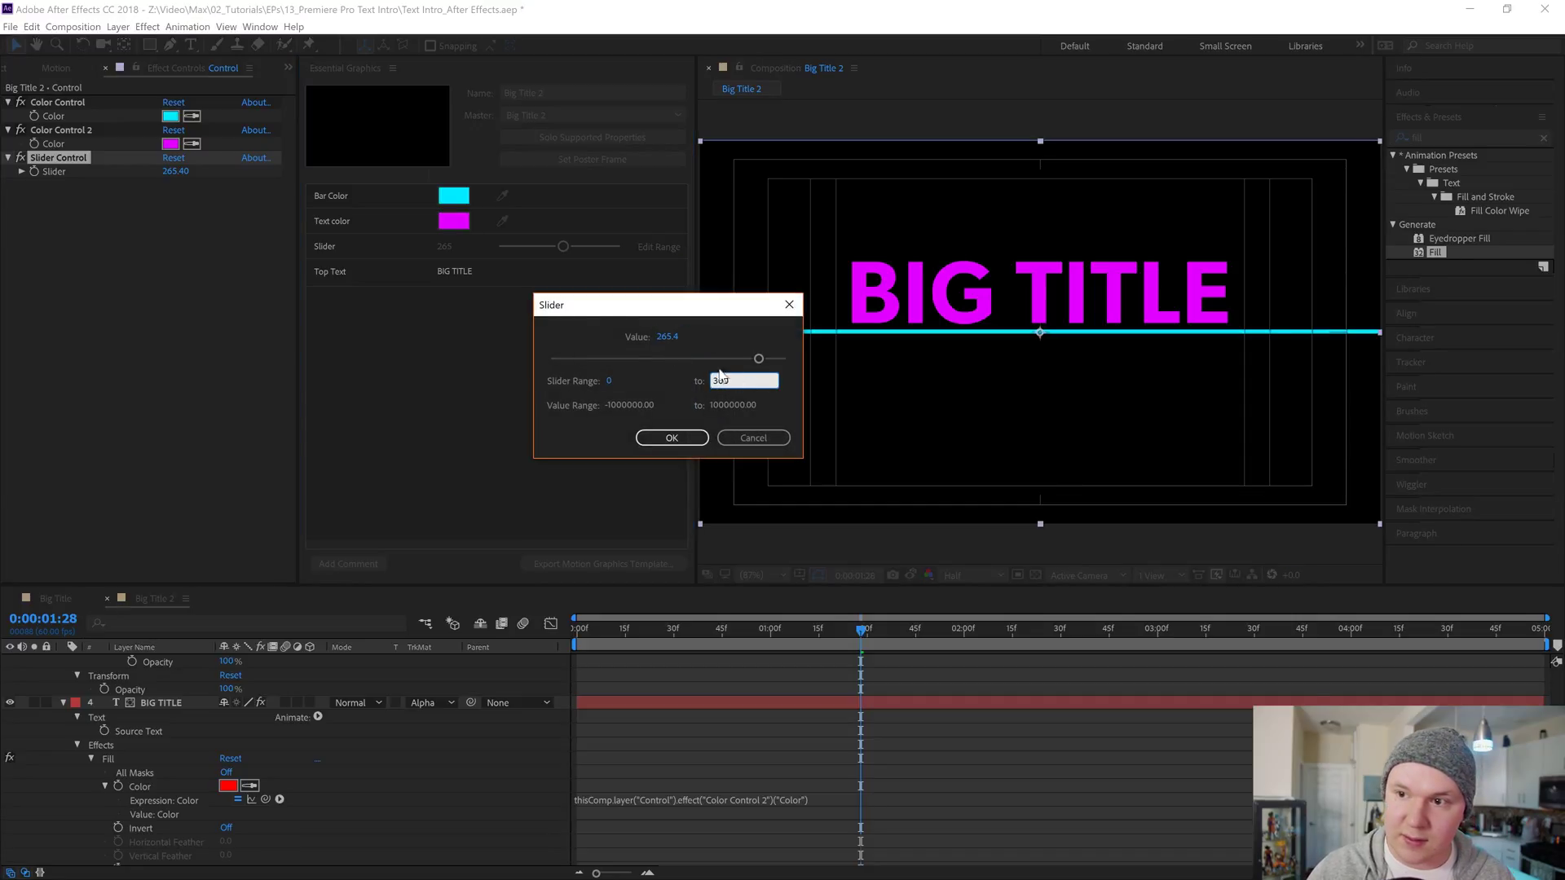
click(673, 440)
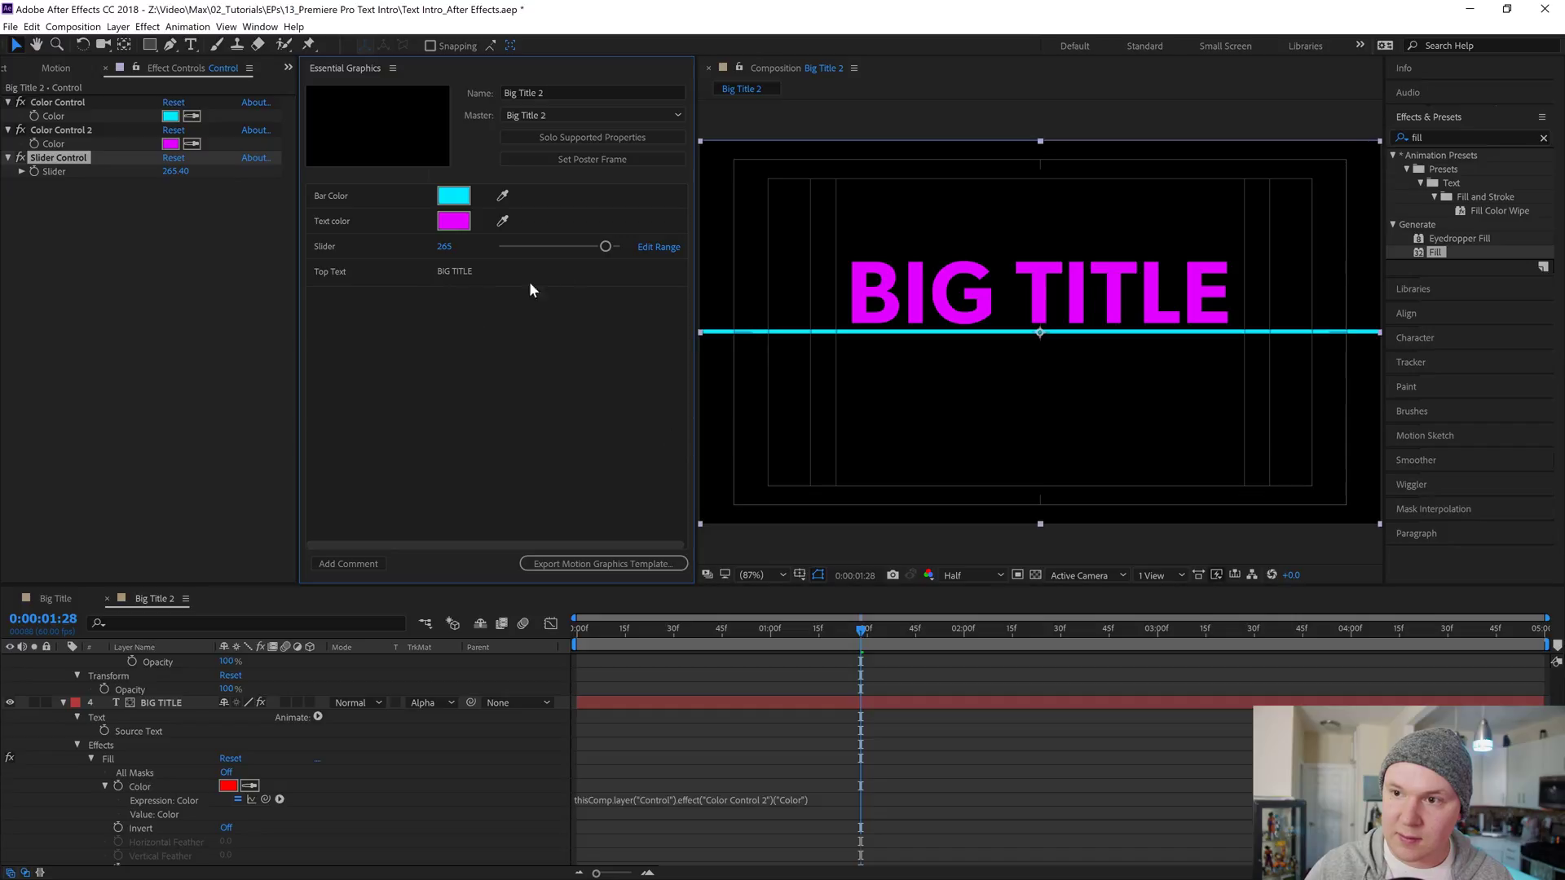
drag(607, 251, 545, 269)
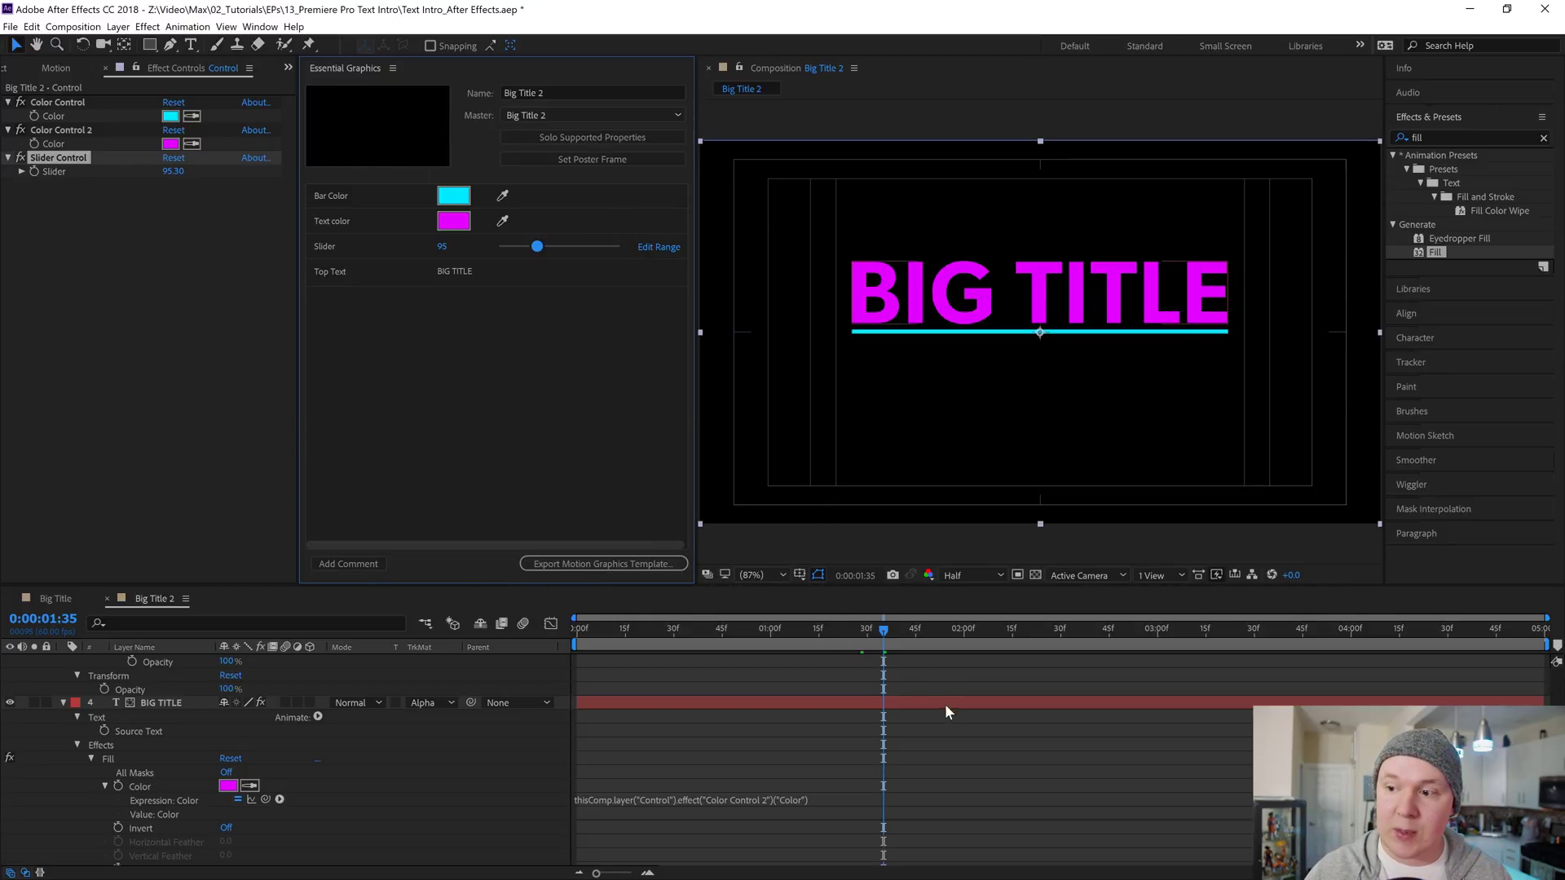
Set the template's poster frame from the composition at about 0:00:01:58.
mouse_move(941, 628)
mouse_down()
mouse_move(993, 628)
mouse_move(958, 632)
mouse_up()
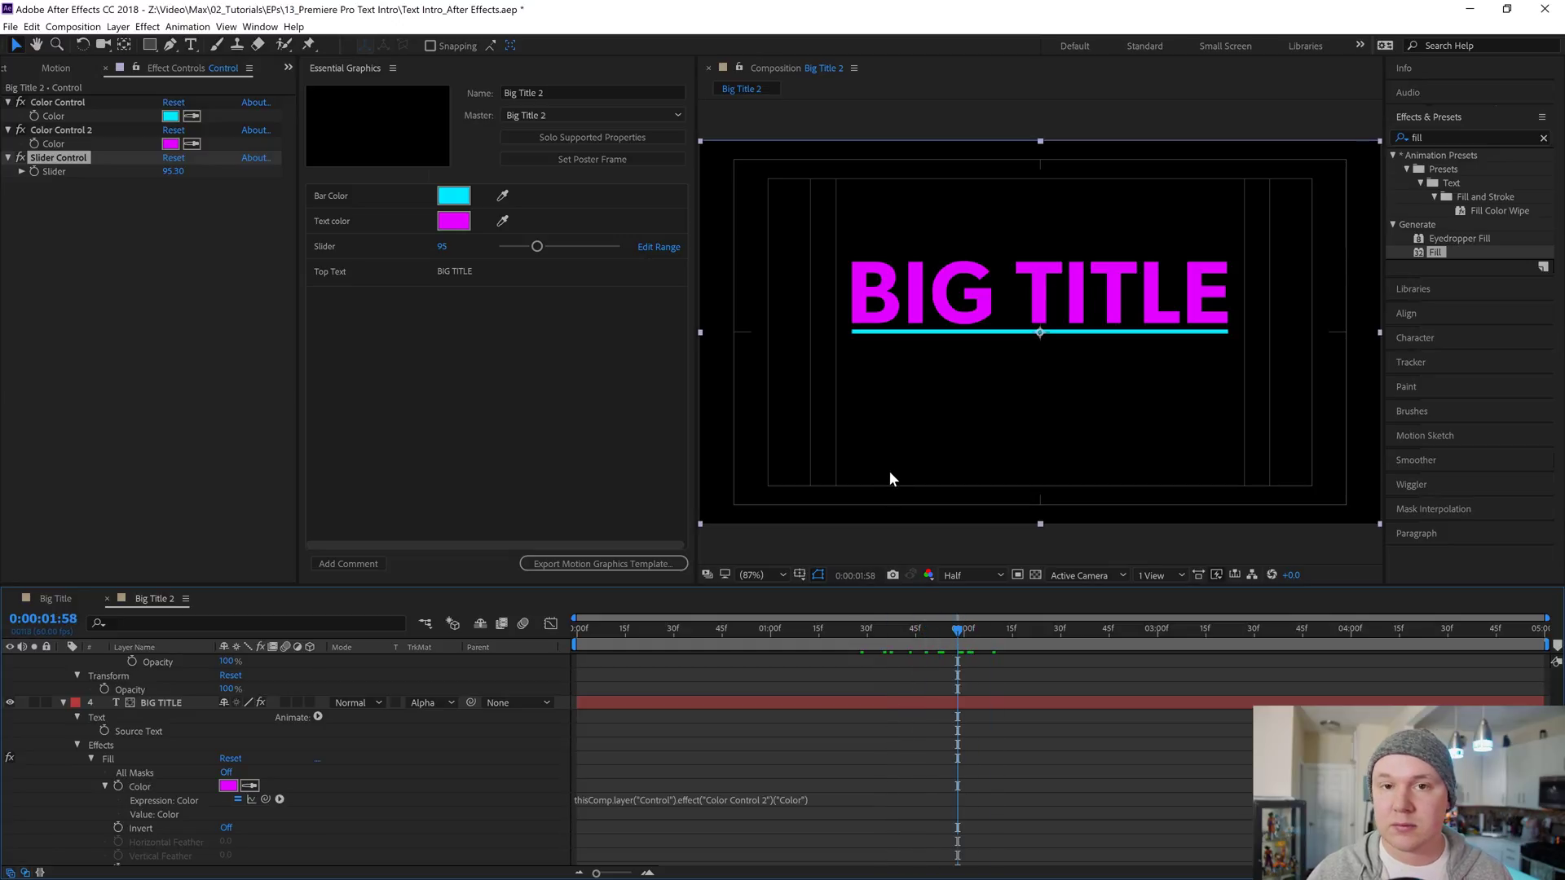
click(576, 160)
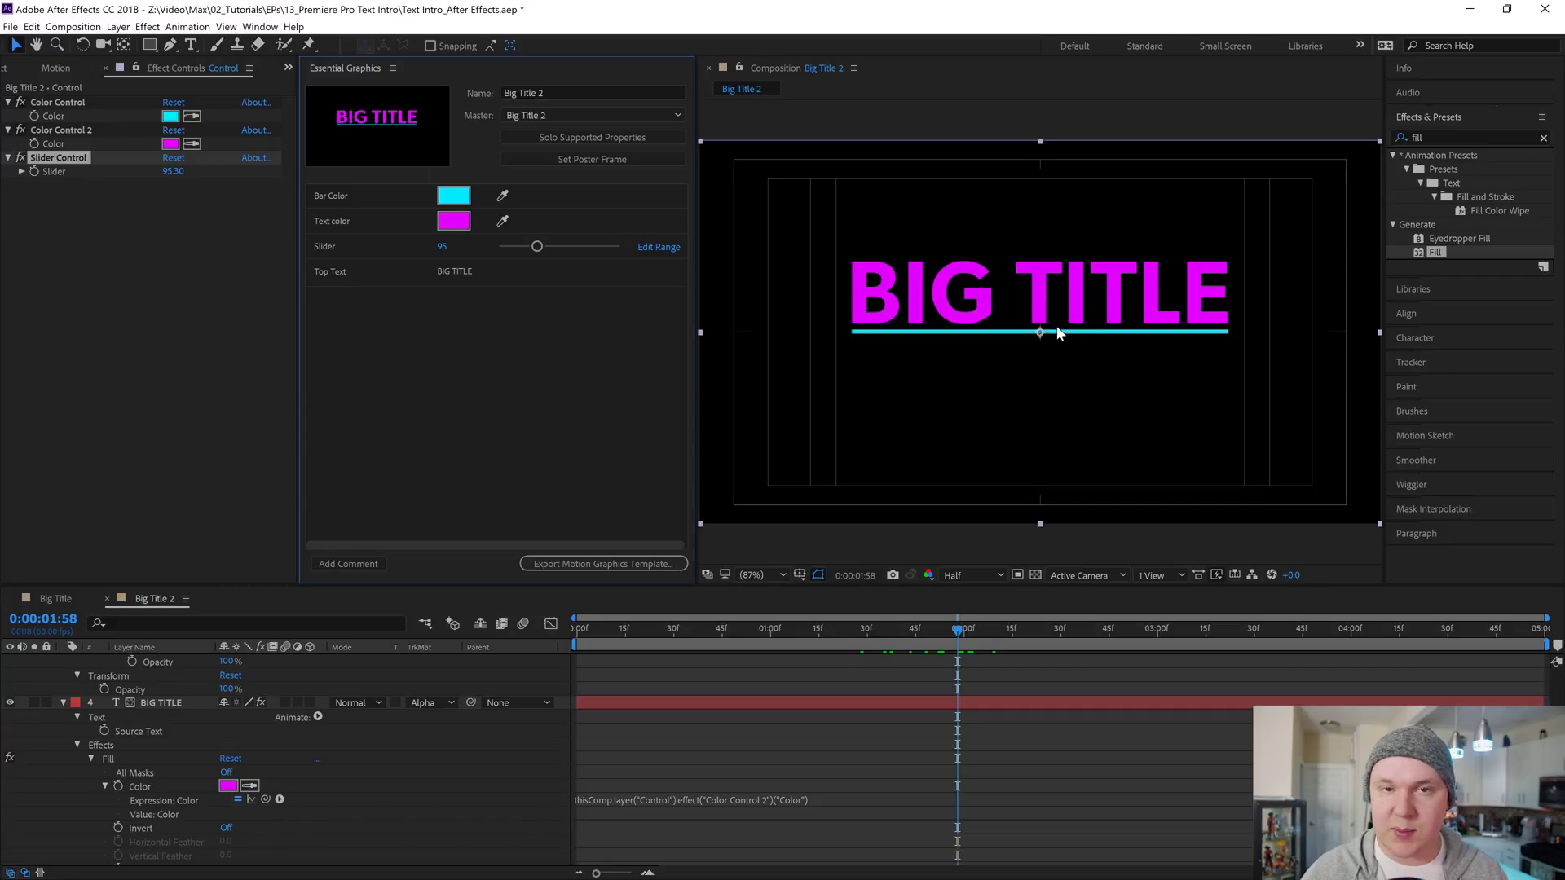
Collapse the properties of all four layers in the Big Title 2 composition and clear the layer selection.
click(63, 702)
scroll(82, 684, up, 10)
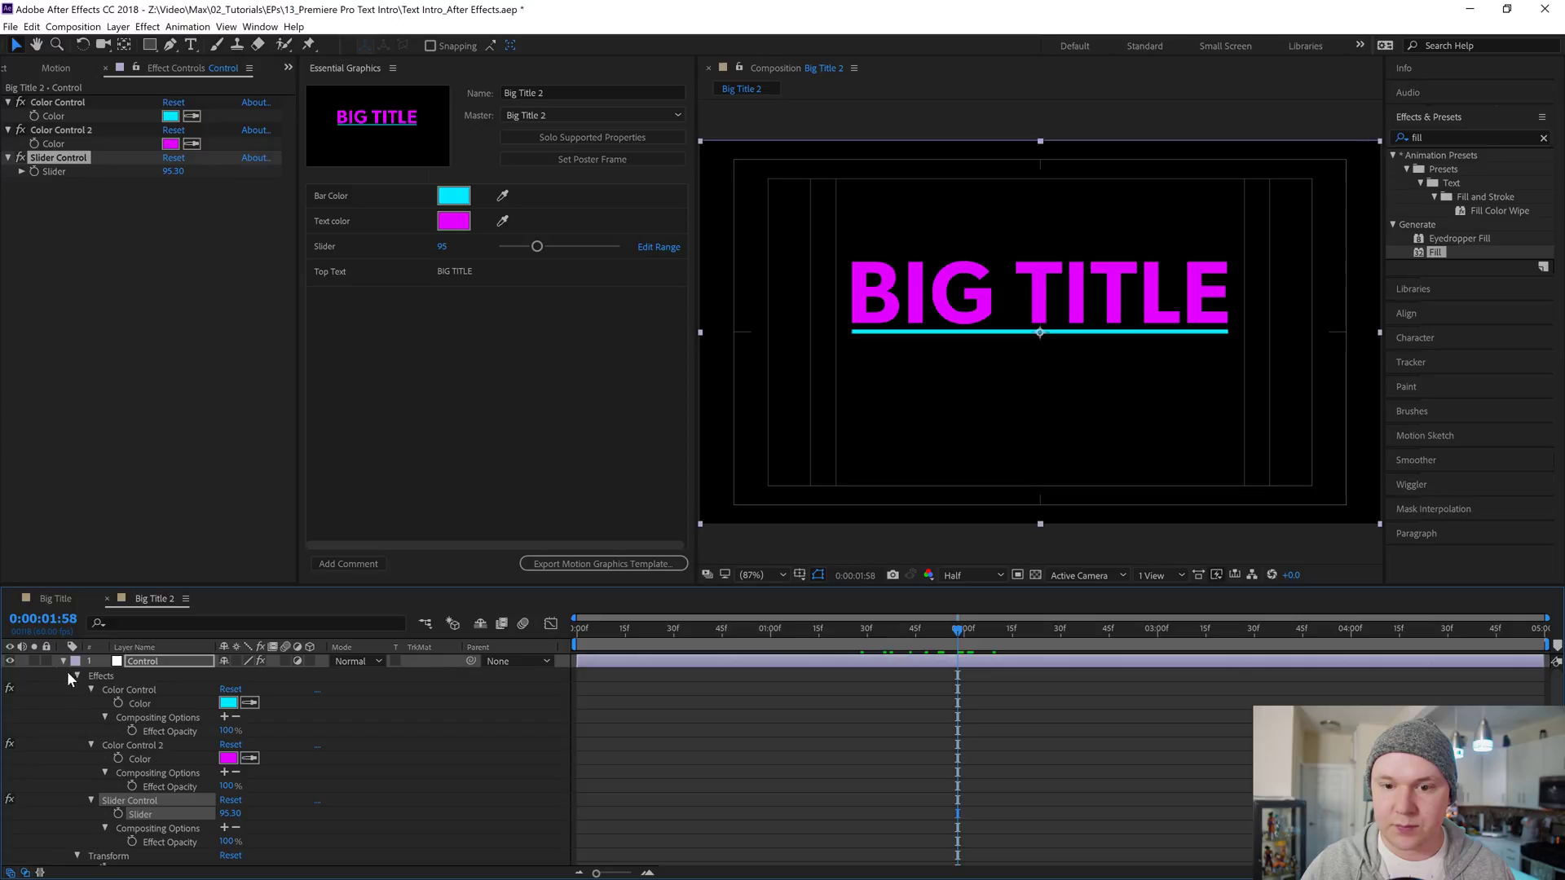
click(64, 661)
click(62, 675)
click(62, 688)
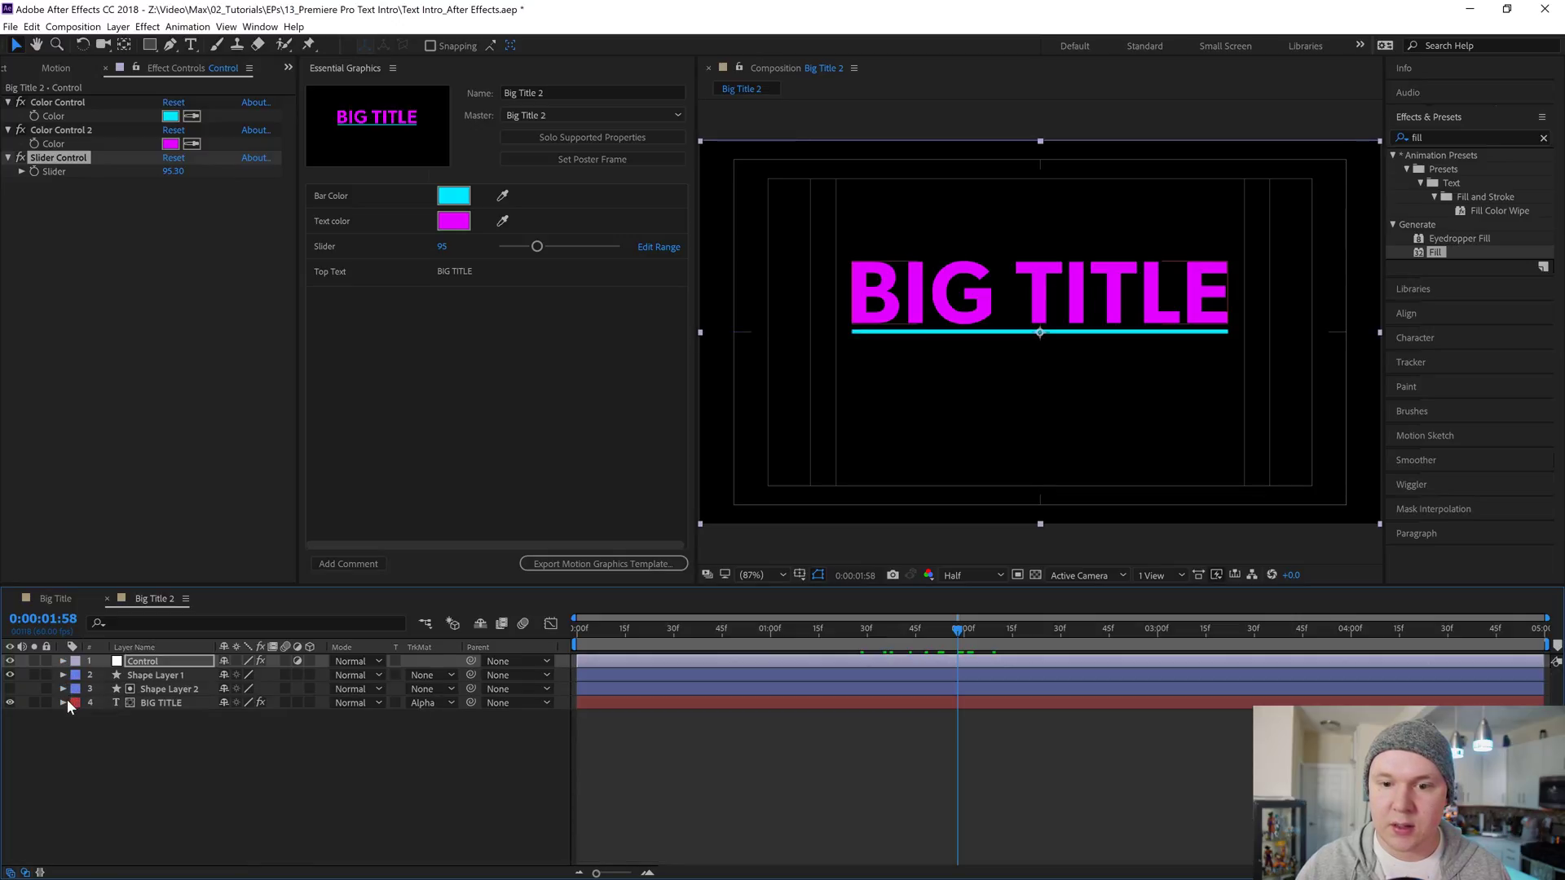
click(240, 757)
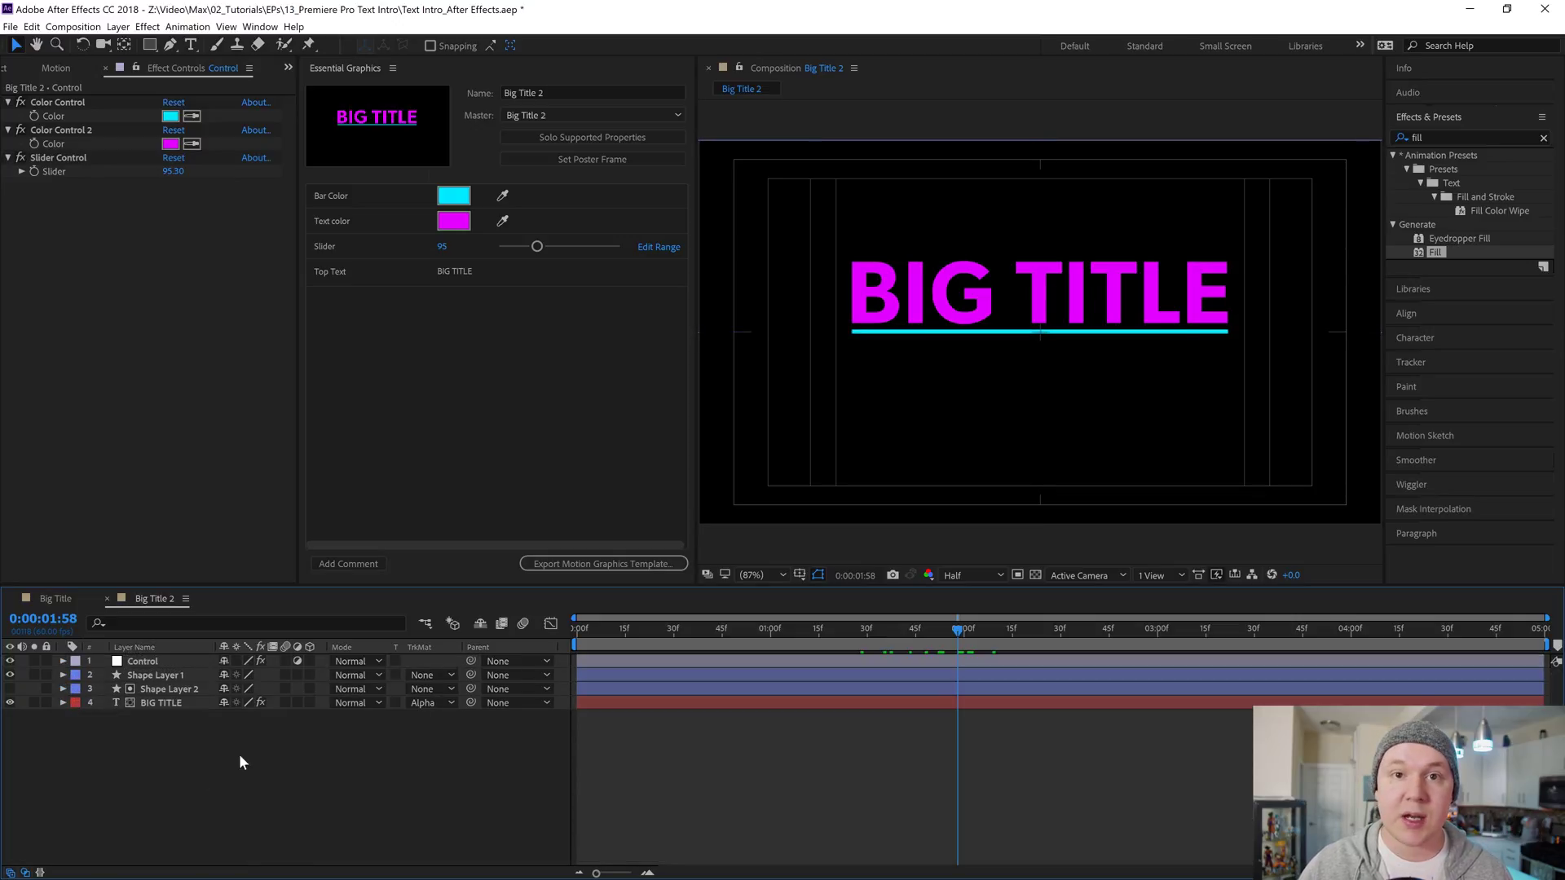
Save the project and export the motion graphics template to the Essential Graphics destination with the Typekit font warning enabled.
click(608, 564)
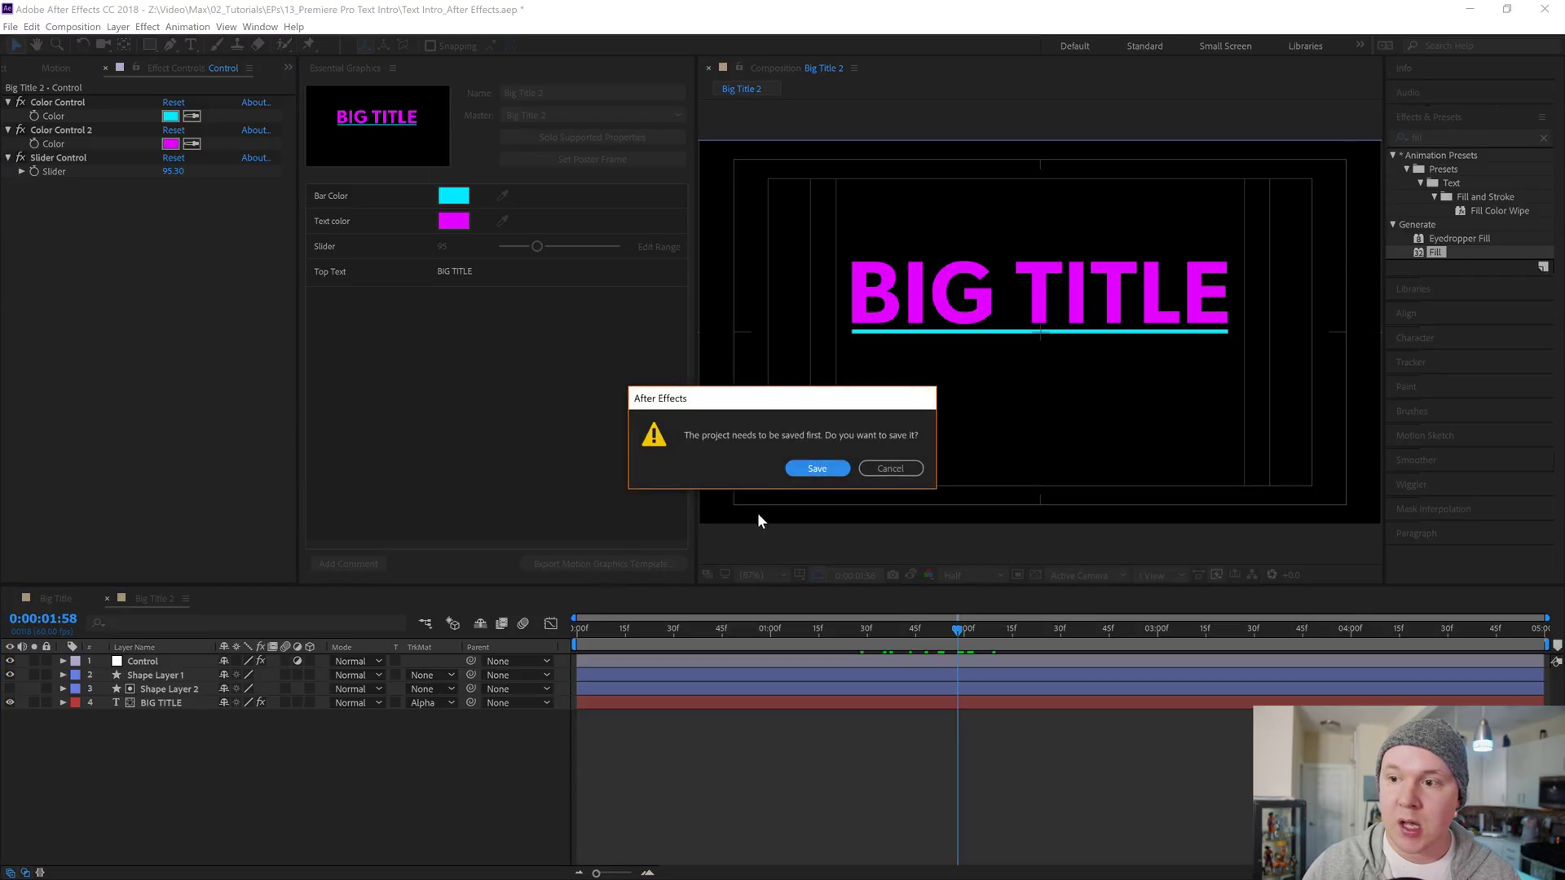
click(817, 469)
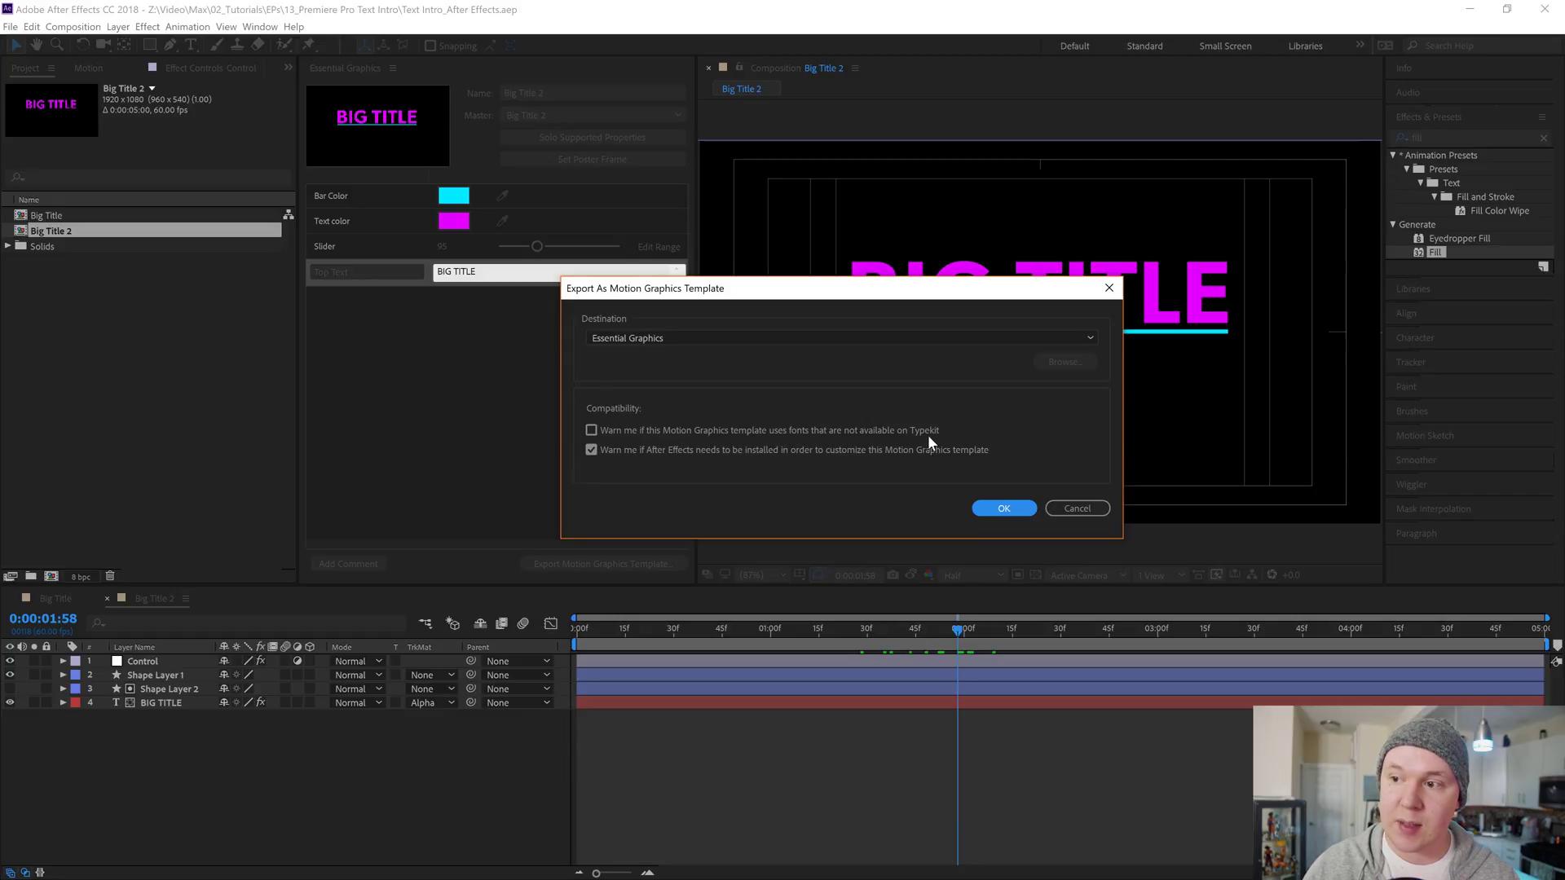
click(602, 430)
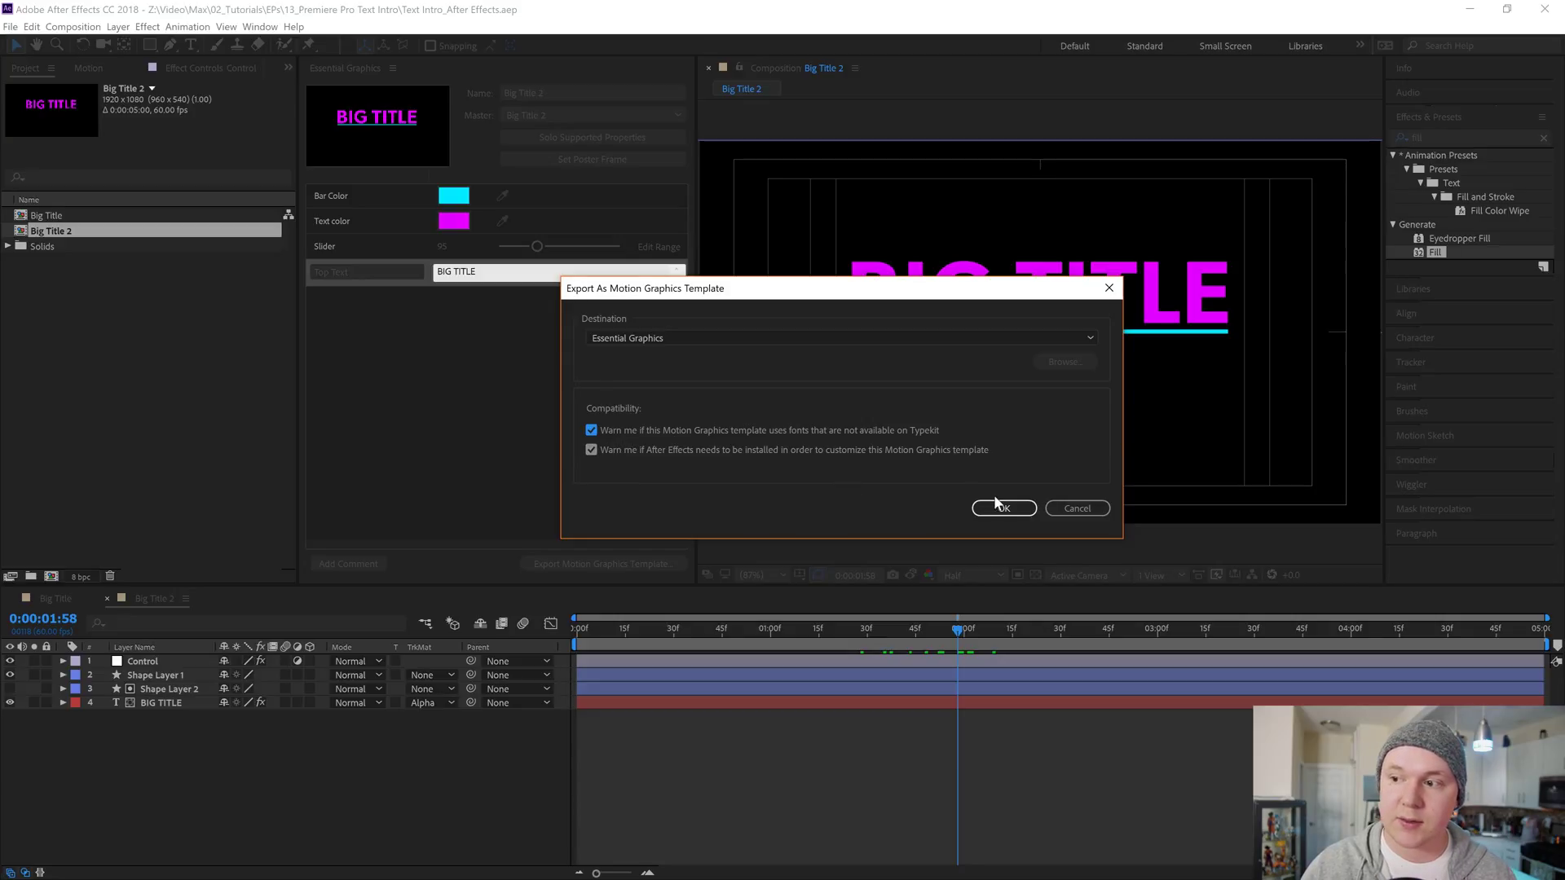
click(962, 341)
click(669, 355)
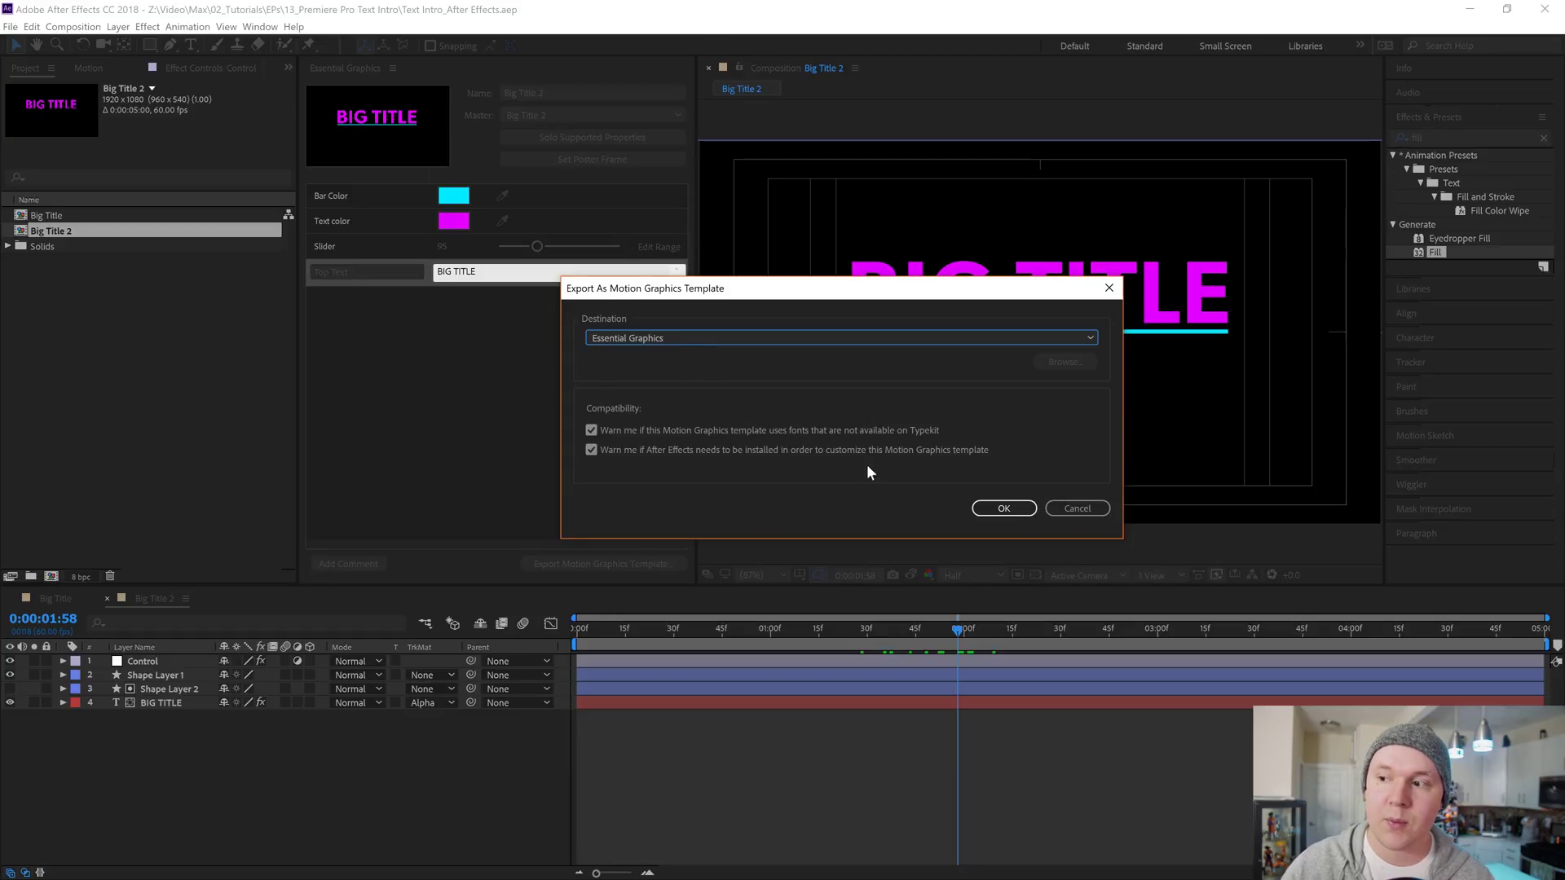
click(1004, 508)
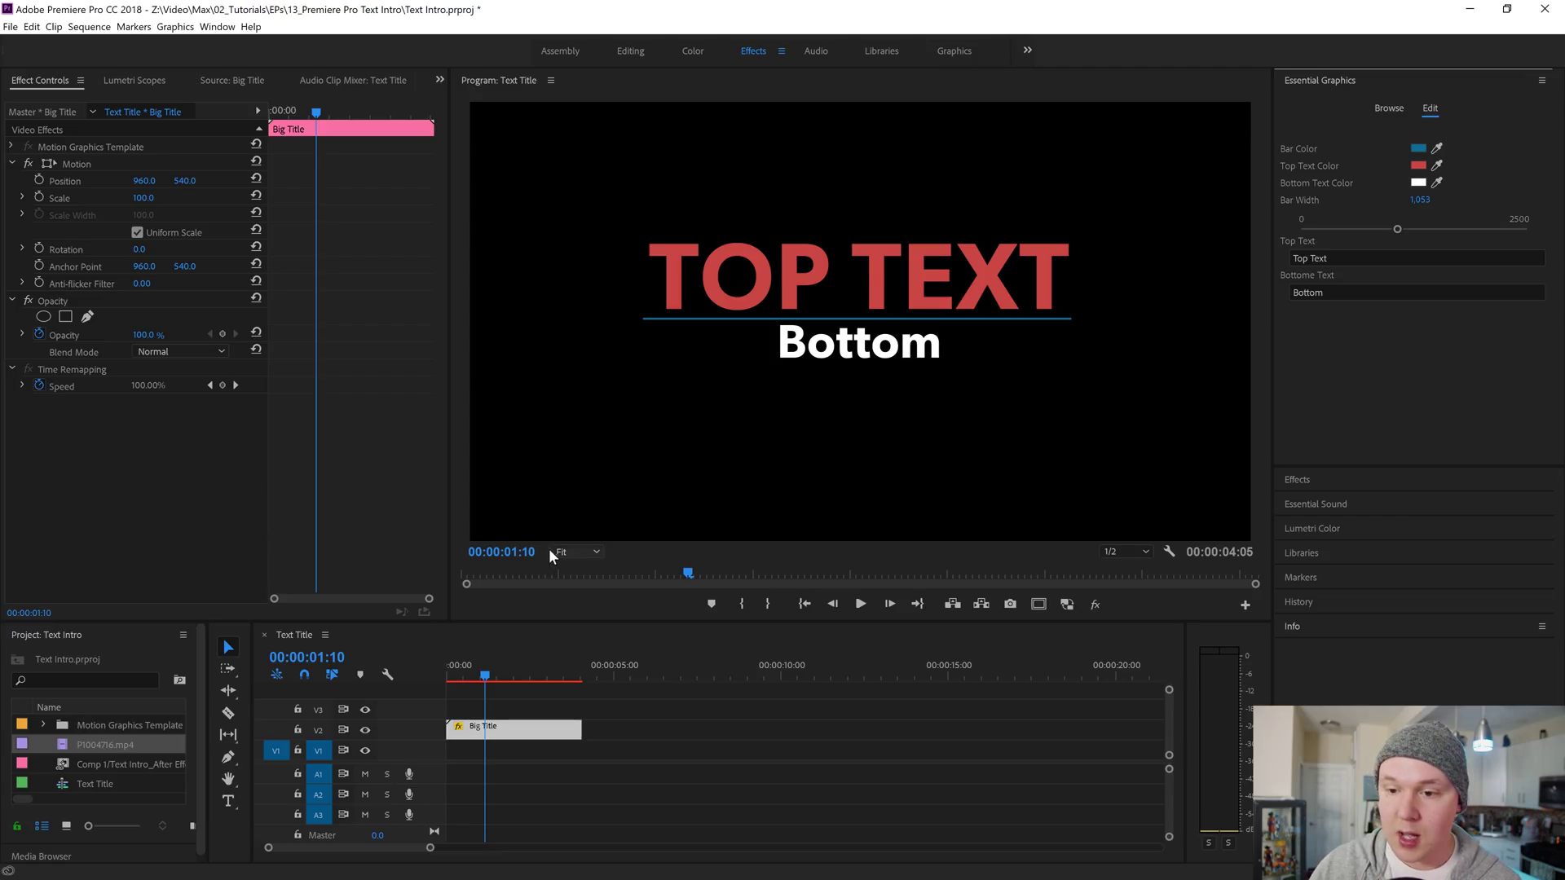
Switch to Premiere Pro, close the Essential Graphics panel and show it again.
drag(449, 675, 529, 673)
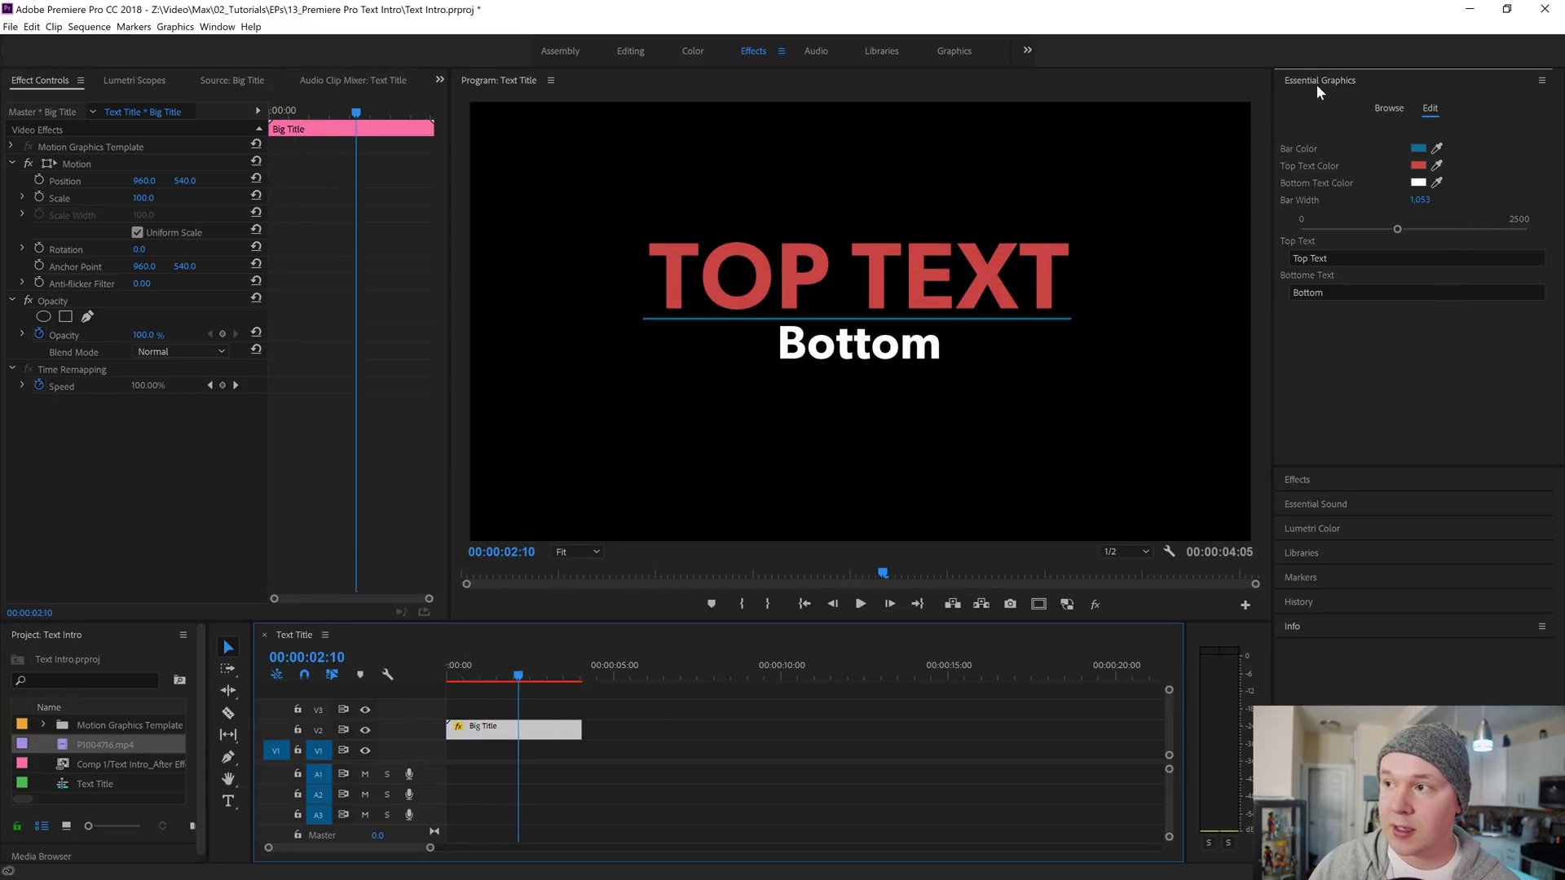
click(1541, 80)
click(1385, 84)
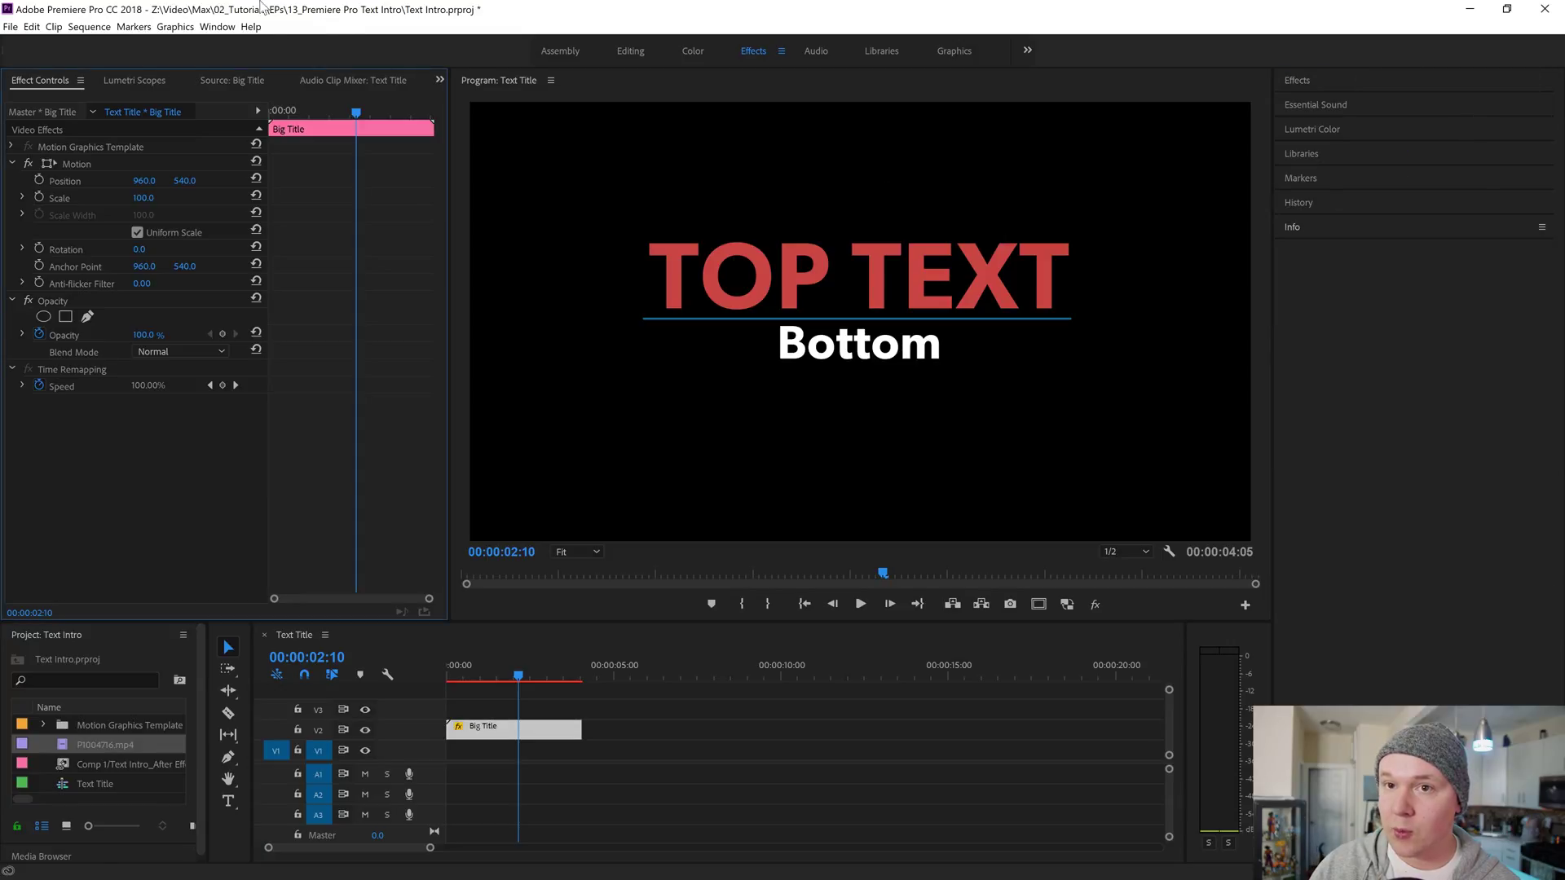
click(216, 27)
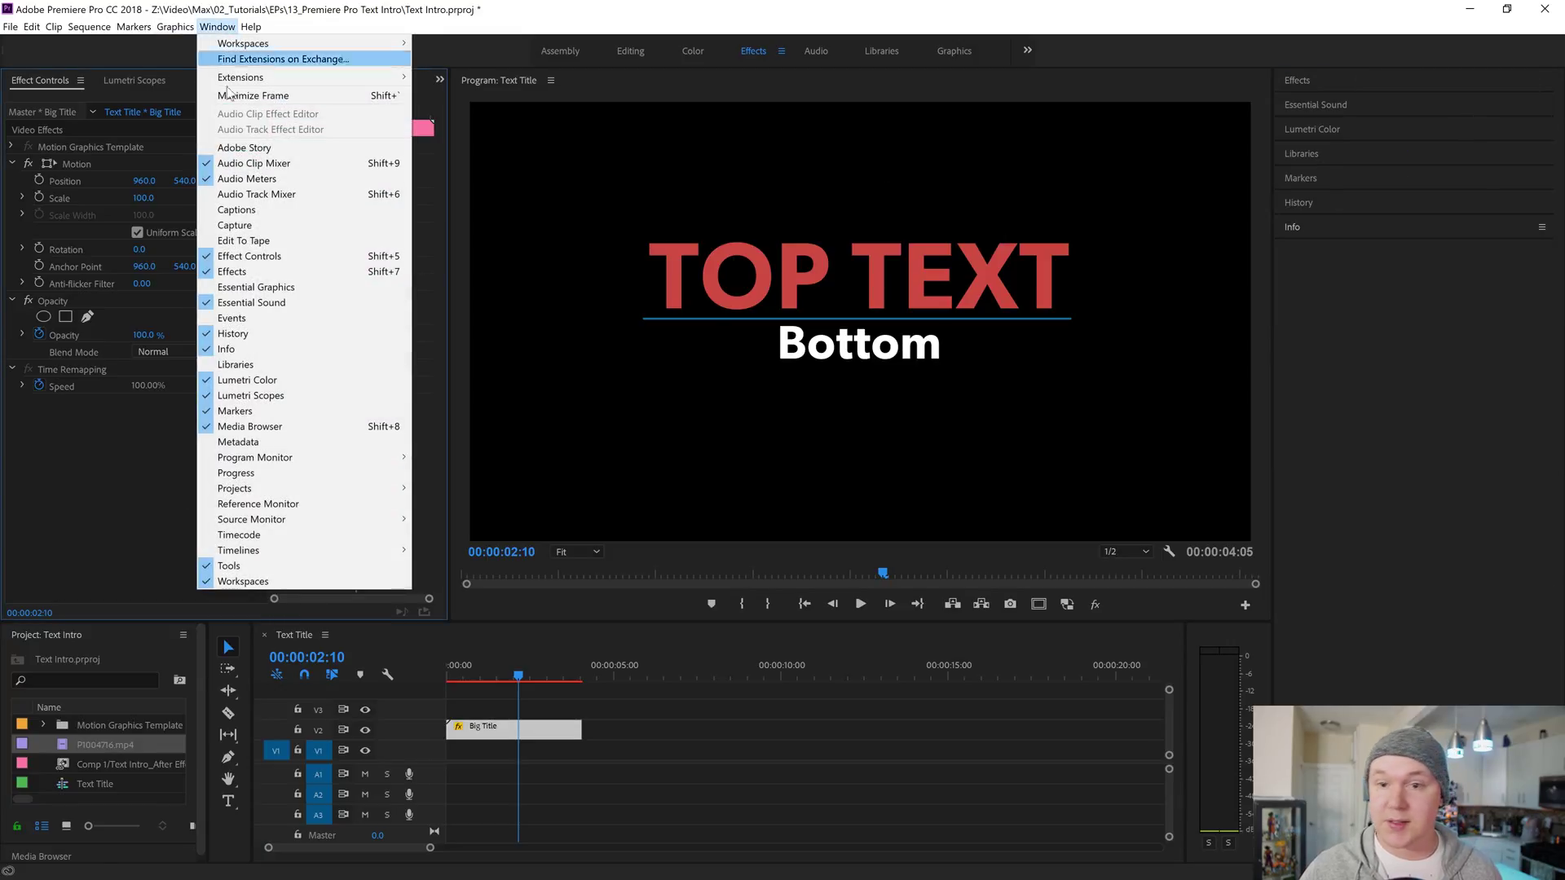
click(256, 287)
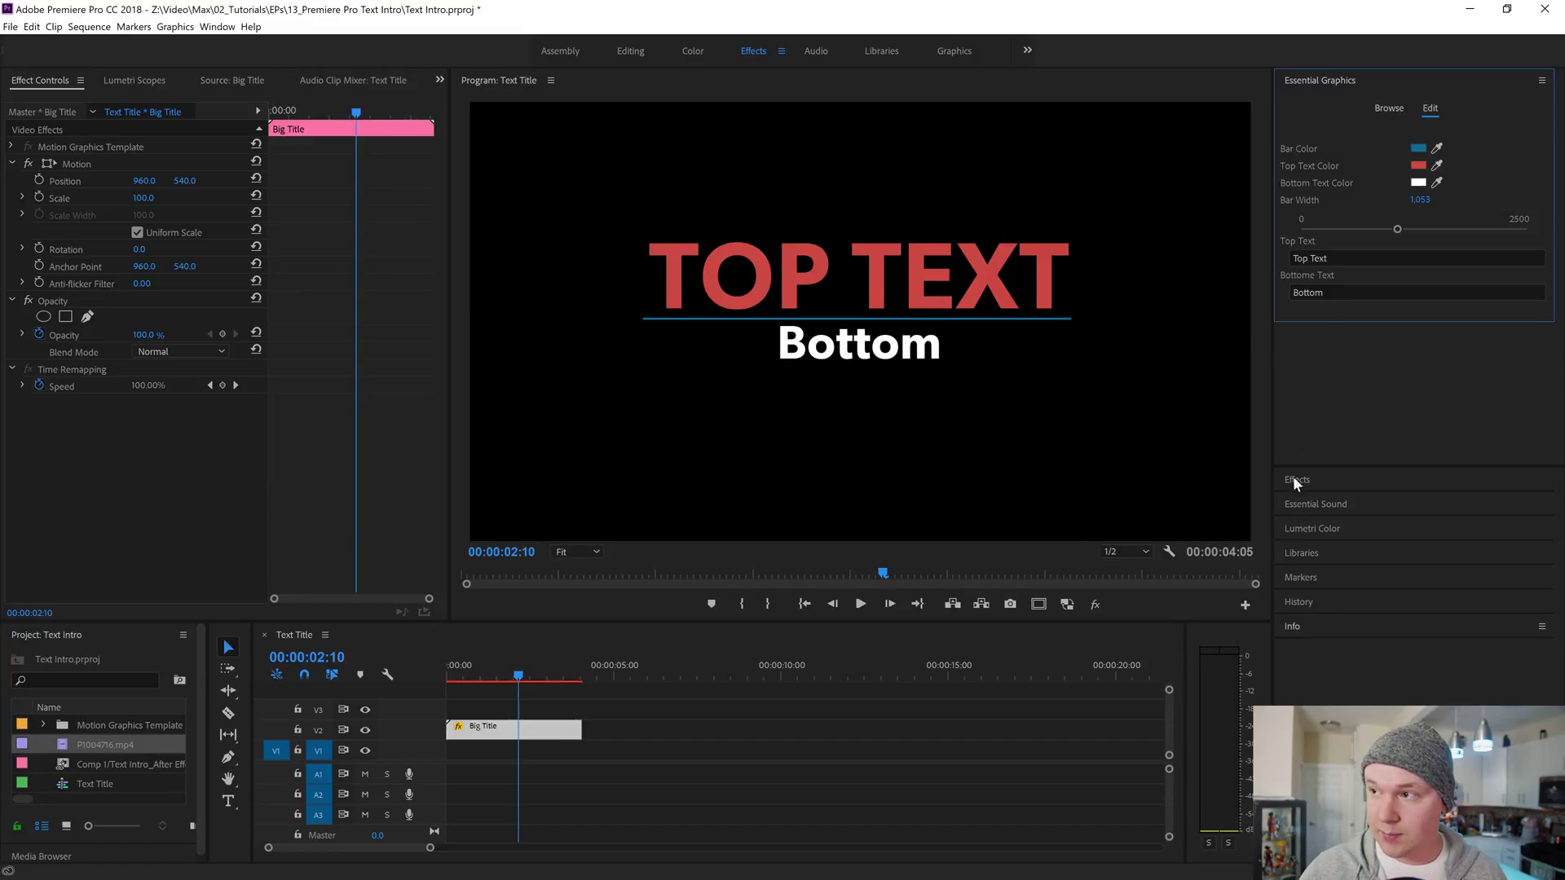
Place the Big Title 2 template on track V2 after the Big Title clip, and select it with the playhead at about 00:00:06:21.
click(1386, 108)
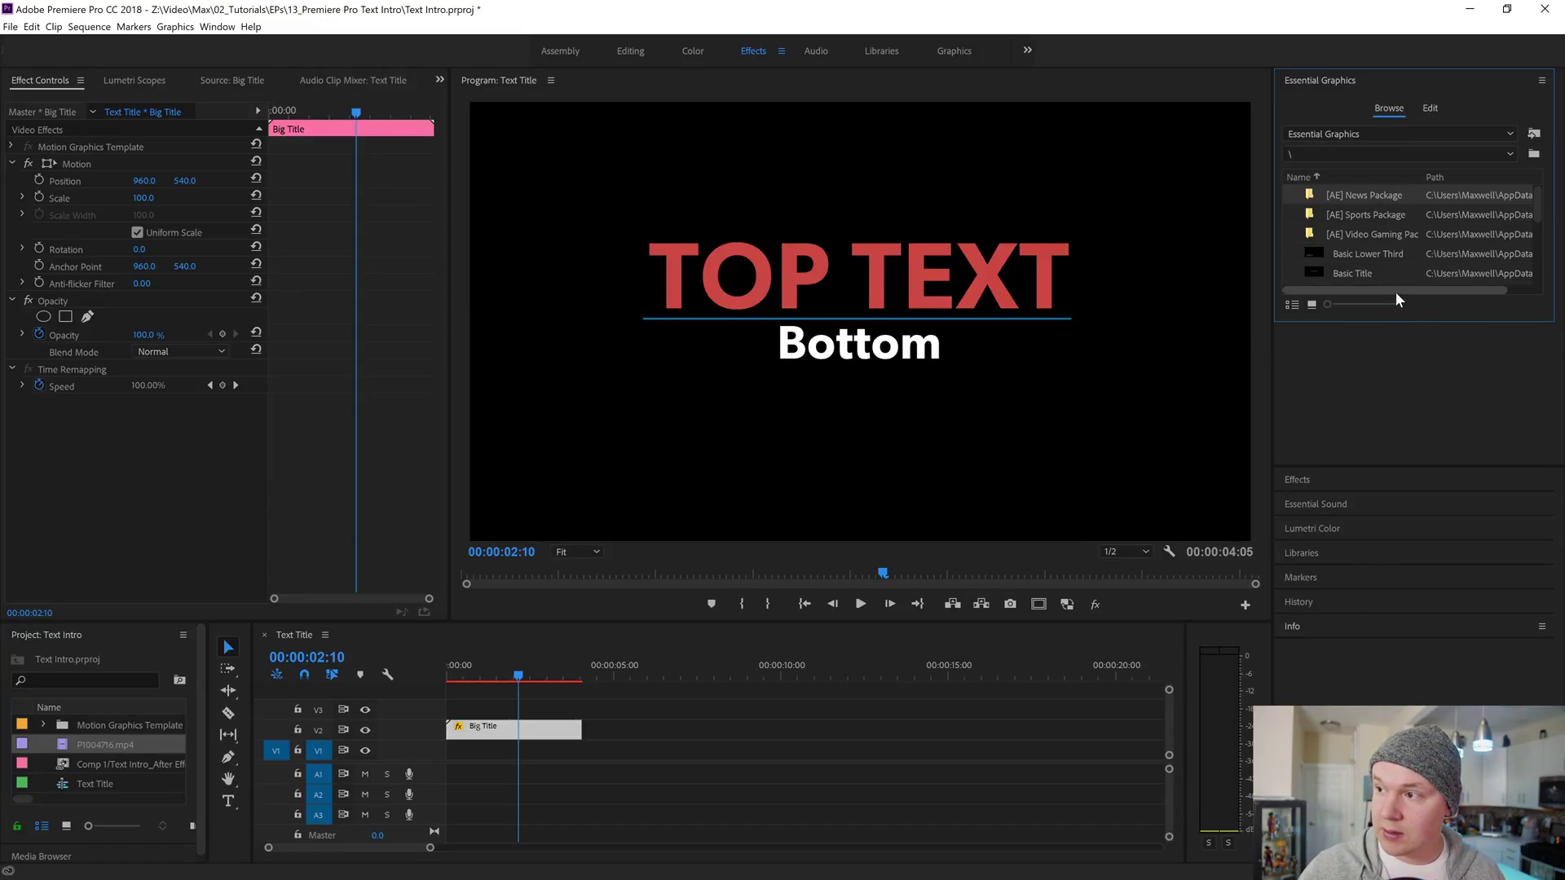
drag(1357, 320, 1364, 428)
click(1350, 313)
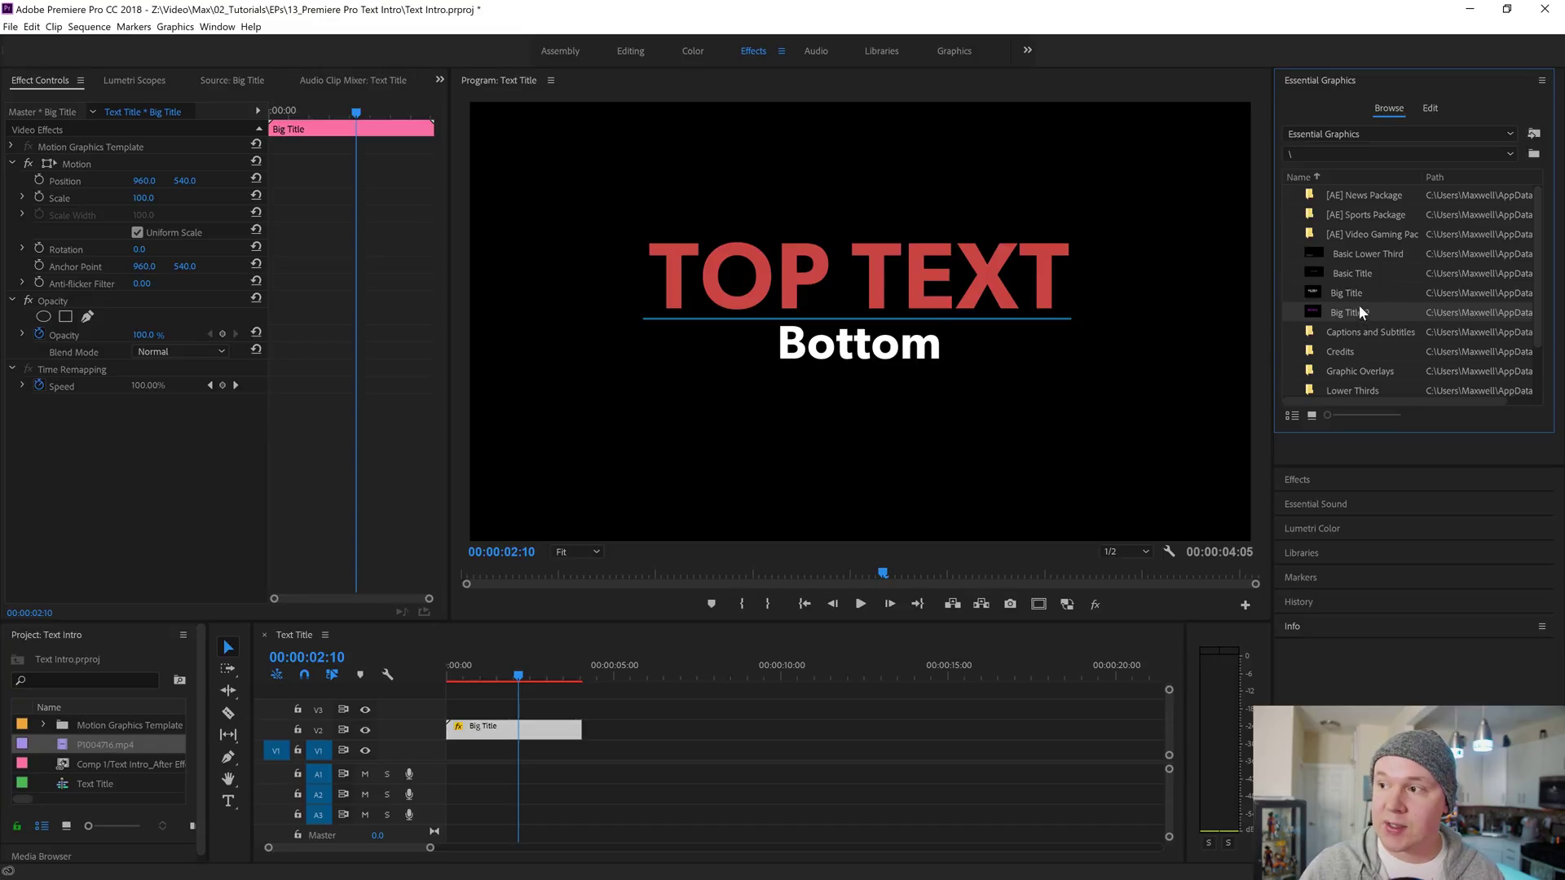
drag(1351, 314, 604, 738)
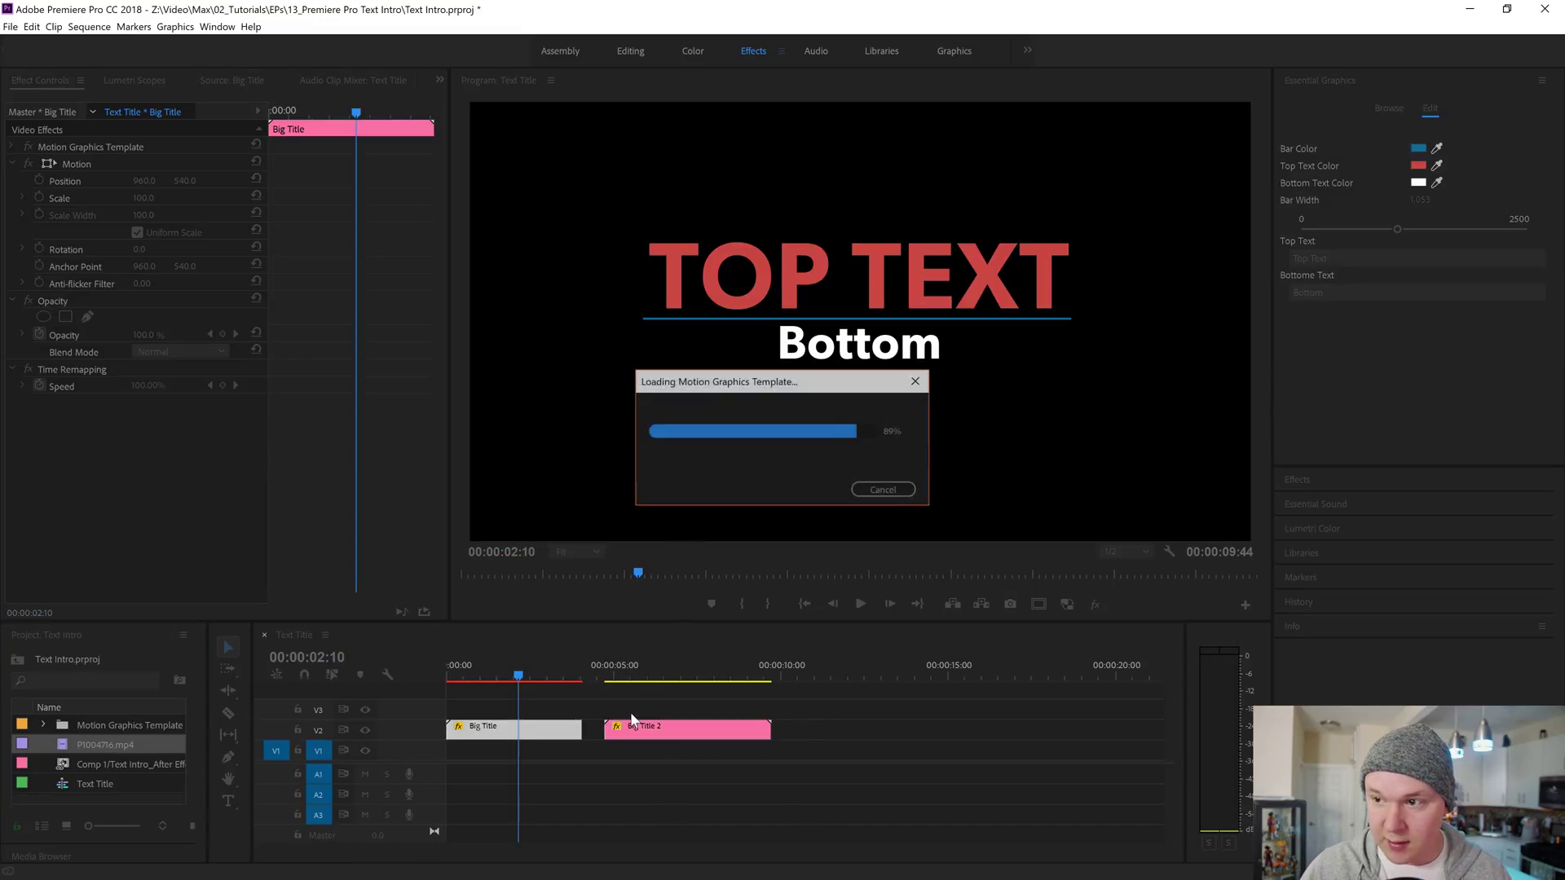
drag(591, 664, 659, 662)
click(686, 735)
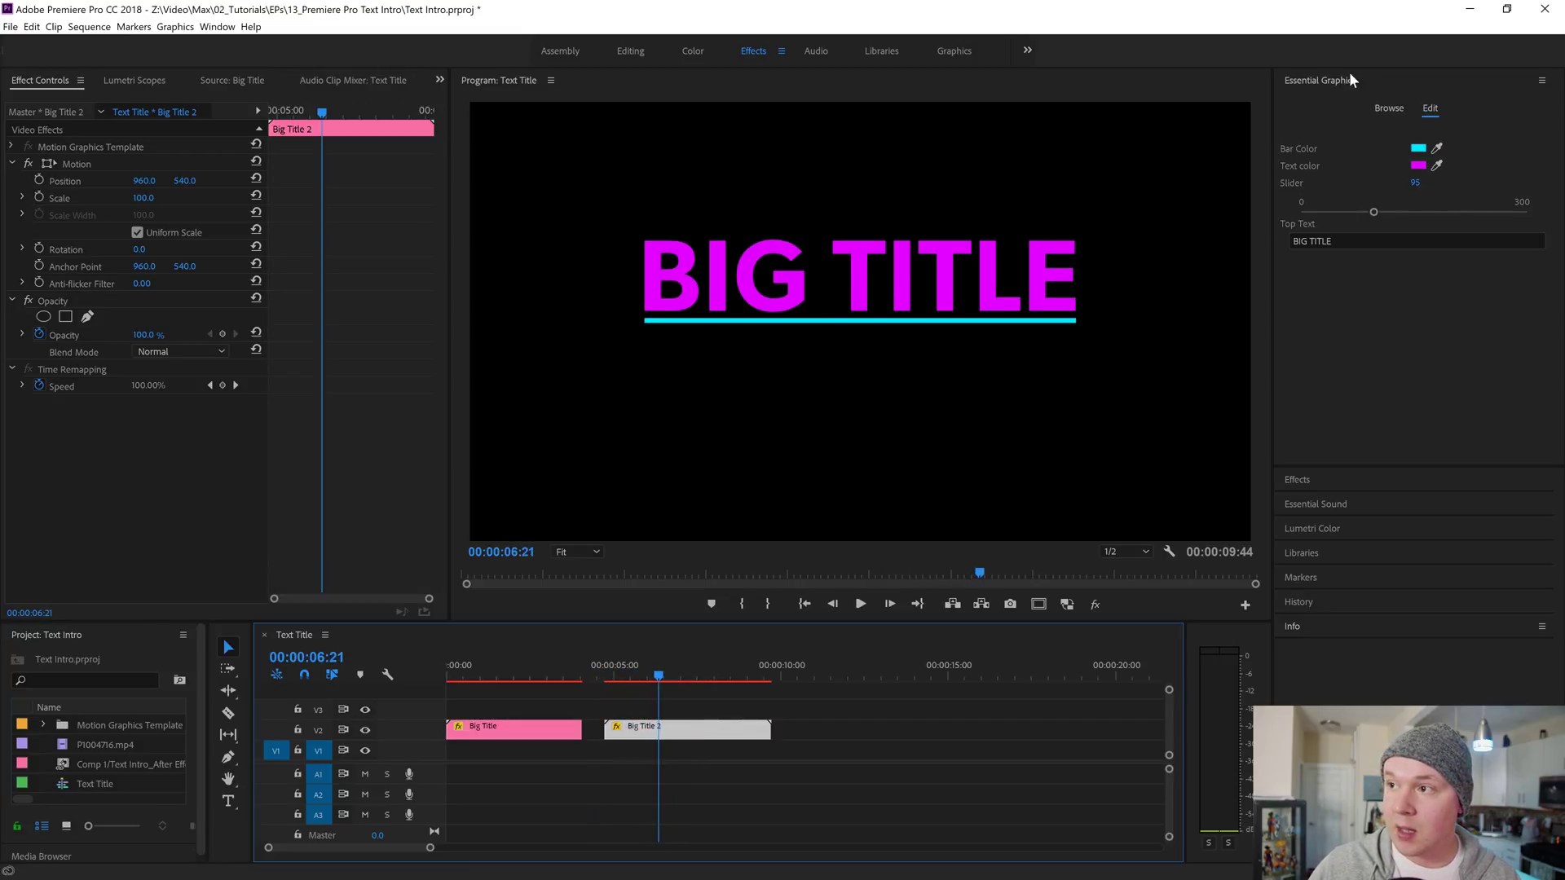
Shorten the line under the title slightly with the Big Title 2 template's Slider control.
click(1390, 109)
click(1428, 108)
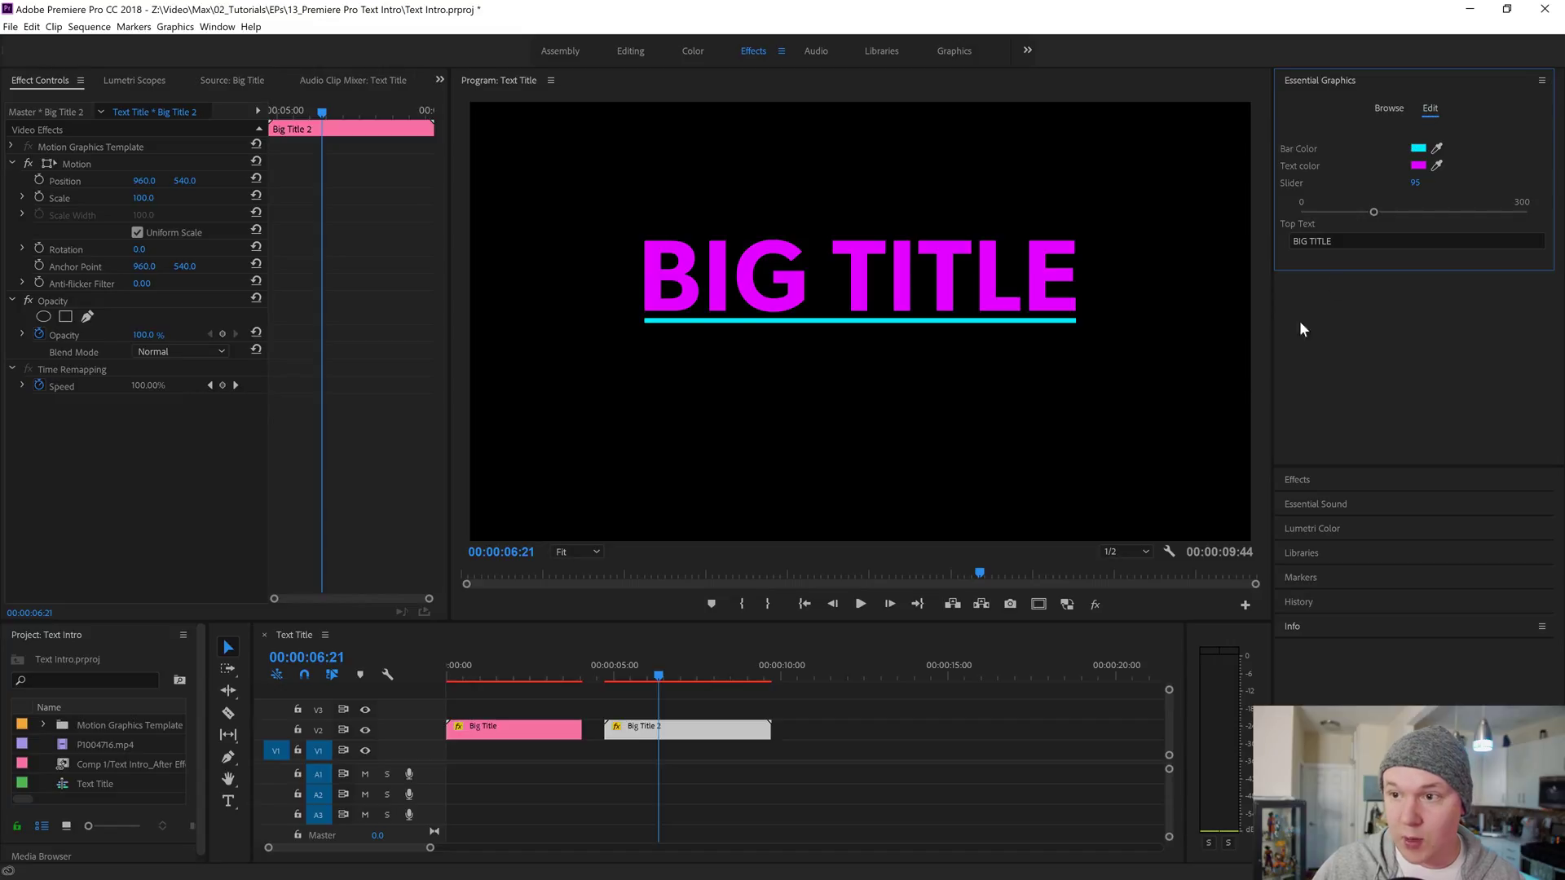
drag(1373, 212, 1371, 206)
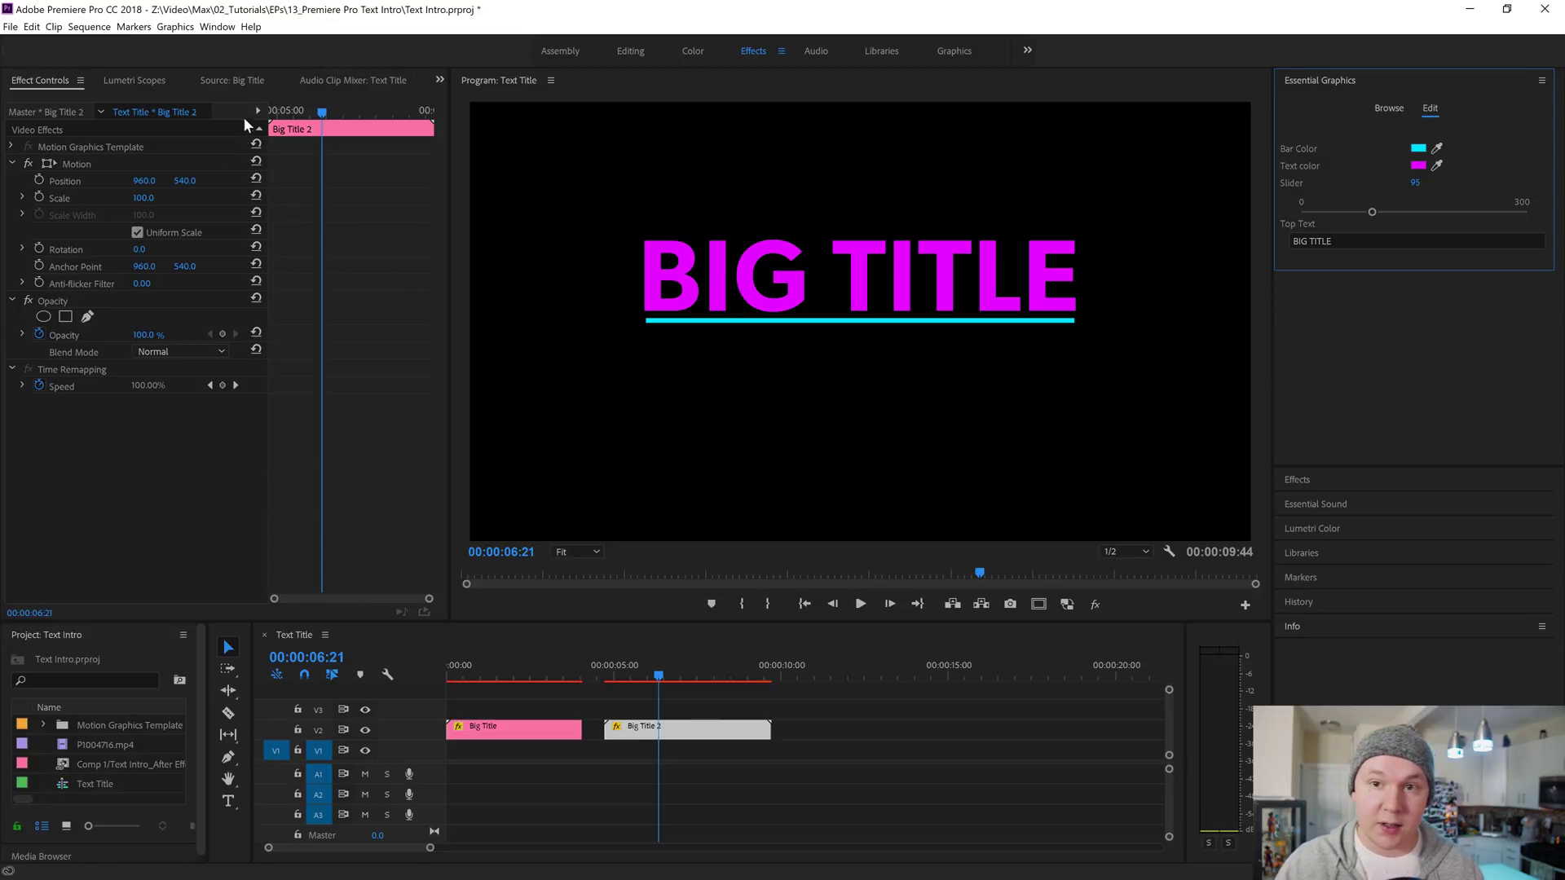
Lower the Big Title 2 clip to a vertical position of 647 and show the safe margins in the program monitor.
drag(185, 180, 1244, 685)
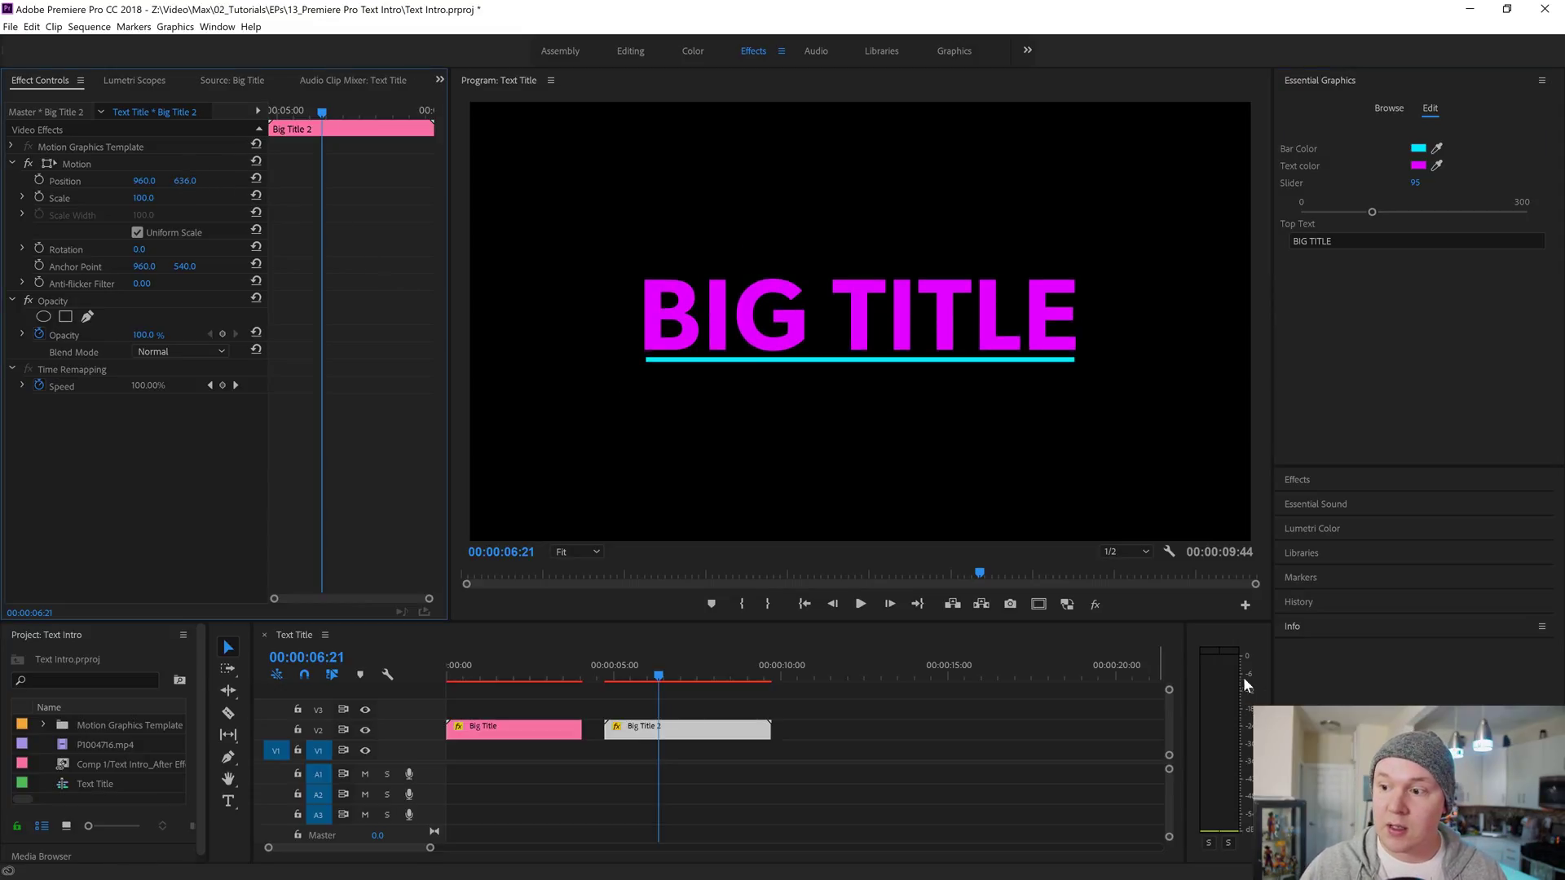
click(1038, 603)
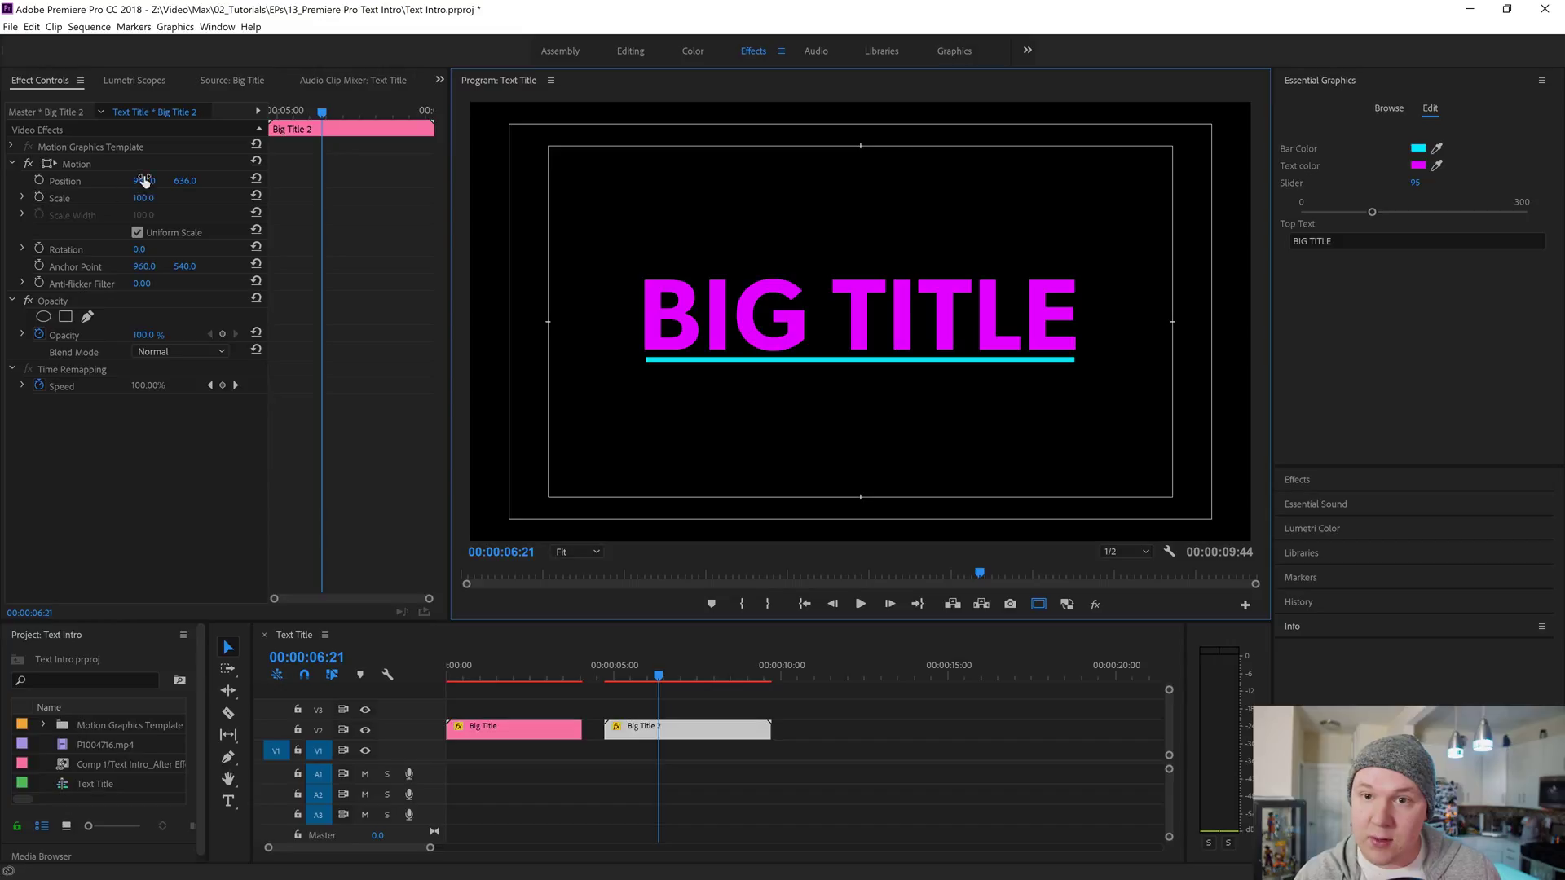
drag(184, 180, 194, 180)
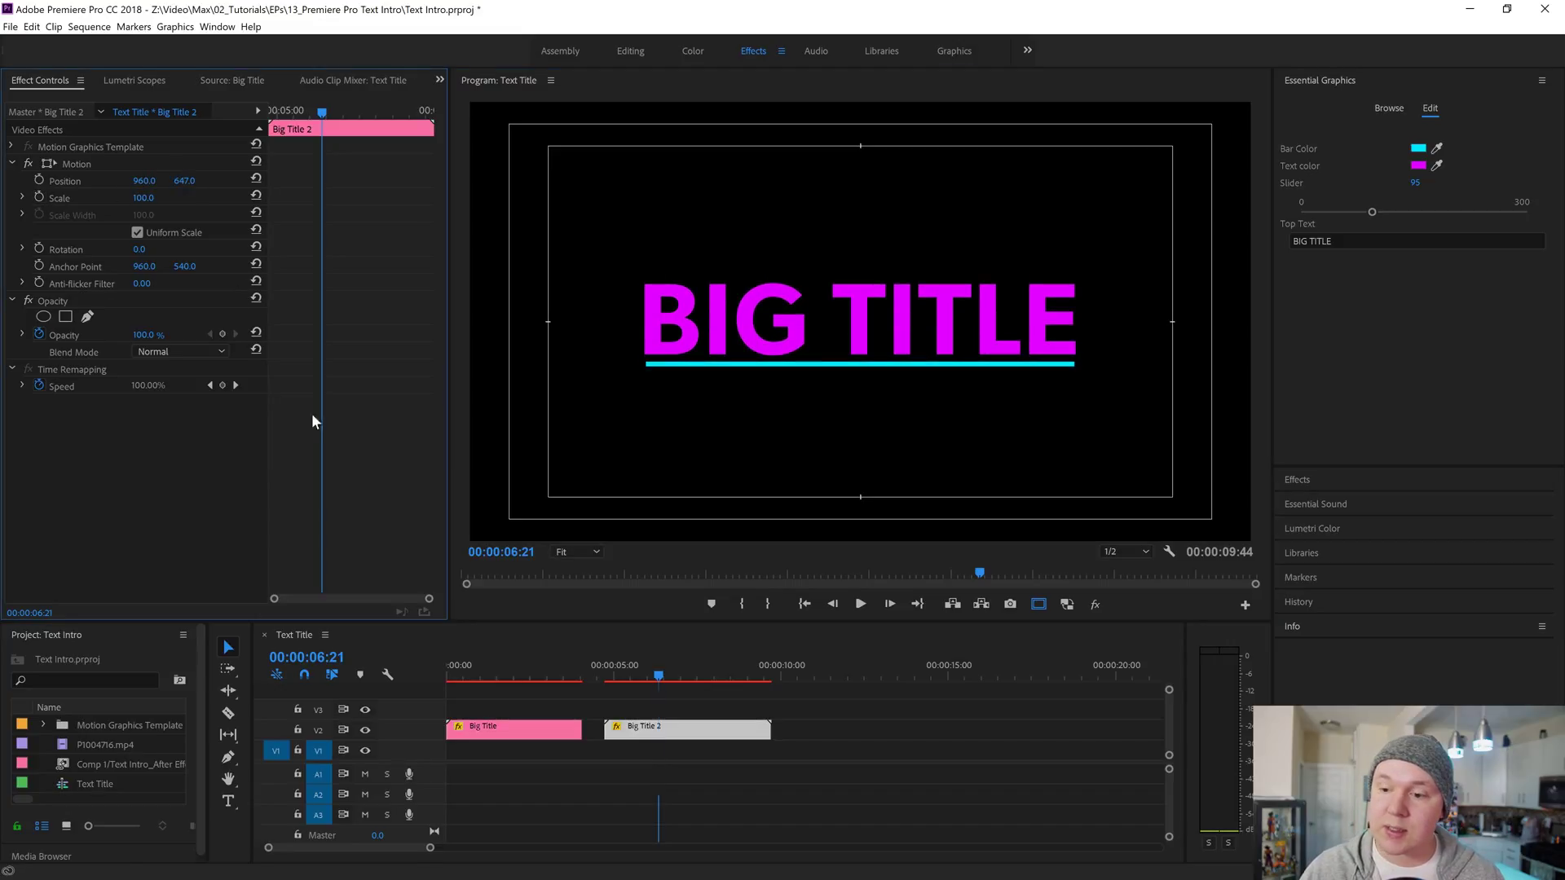
Play the Big Title 2 animation from the start of its clip, and replay it from about 00:00:05:45.
click(604, 673)
key(space)
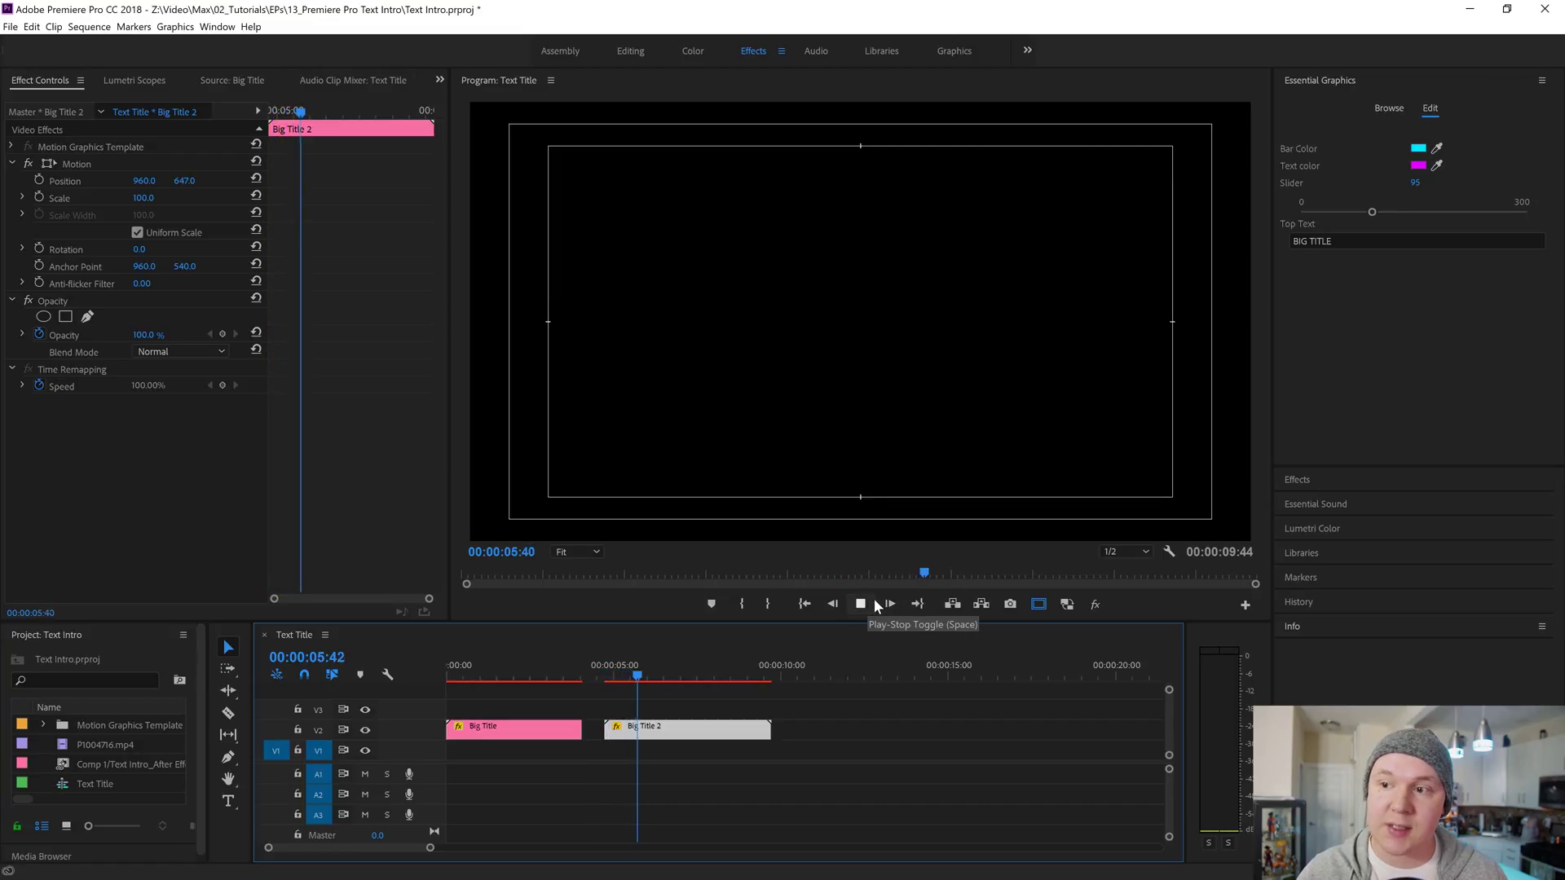
key(space)
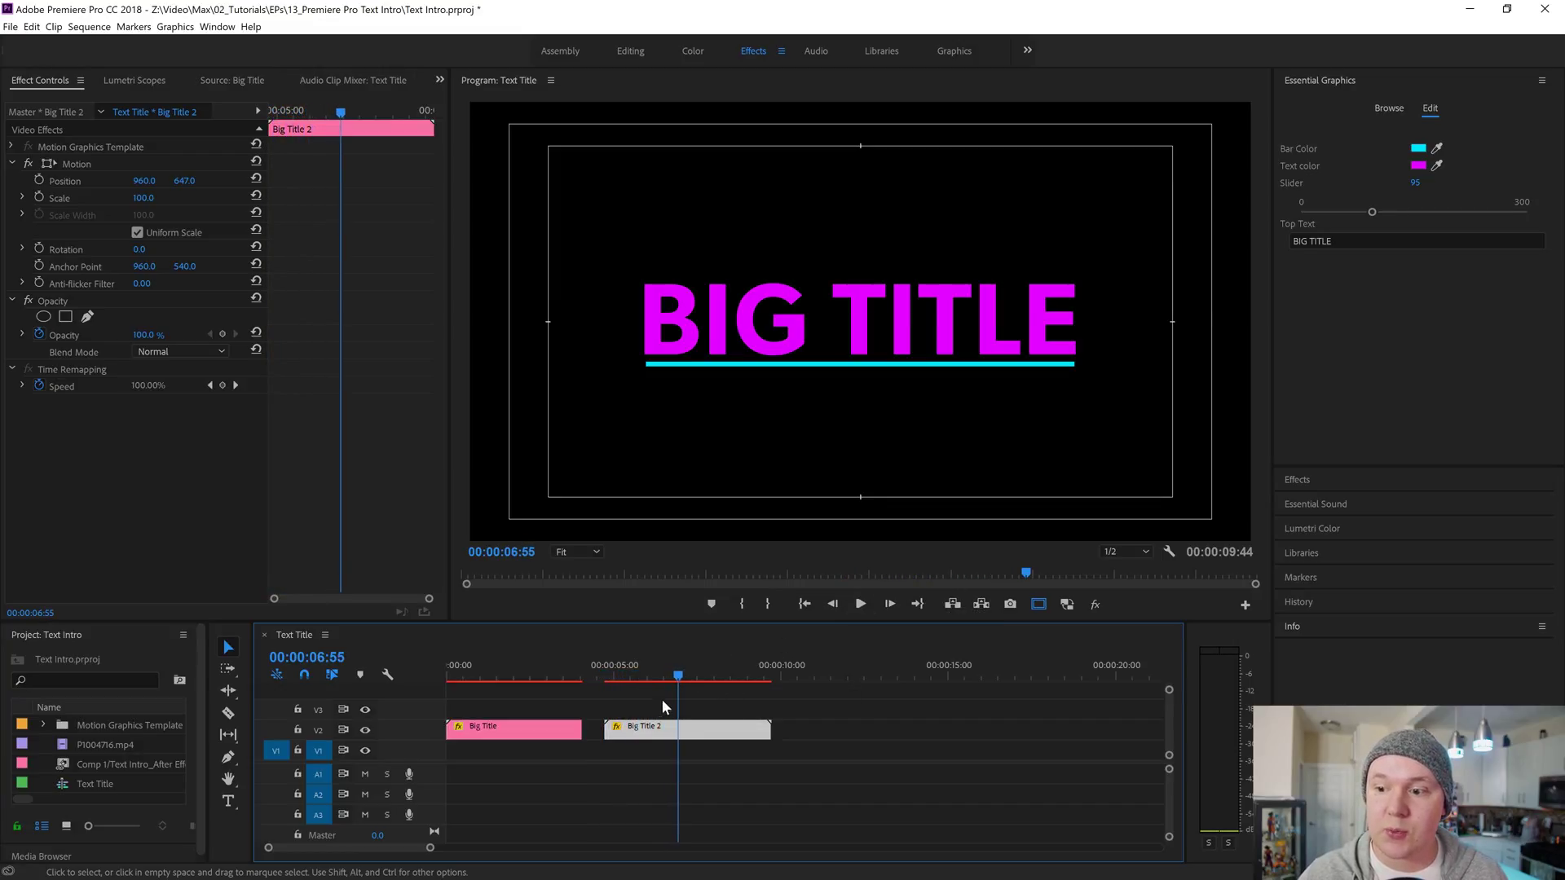
mouse_move(656, 673)
mouse_down()
mouse_move(620, 668)
mouse_move(675, 665)
mouse_move(608, 659)
mouse_move(641, 667)
mouse_up()
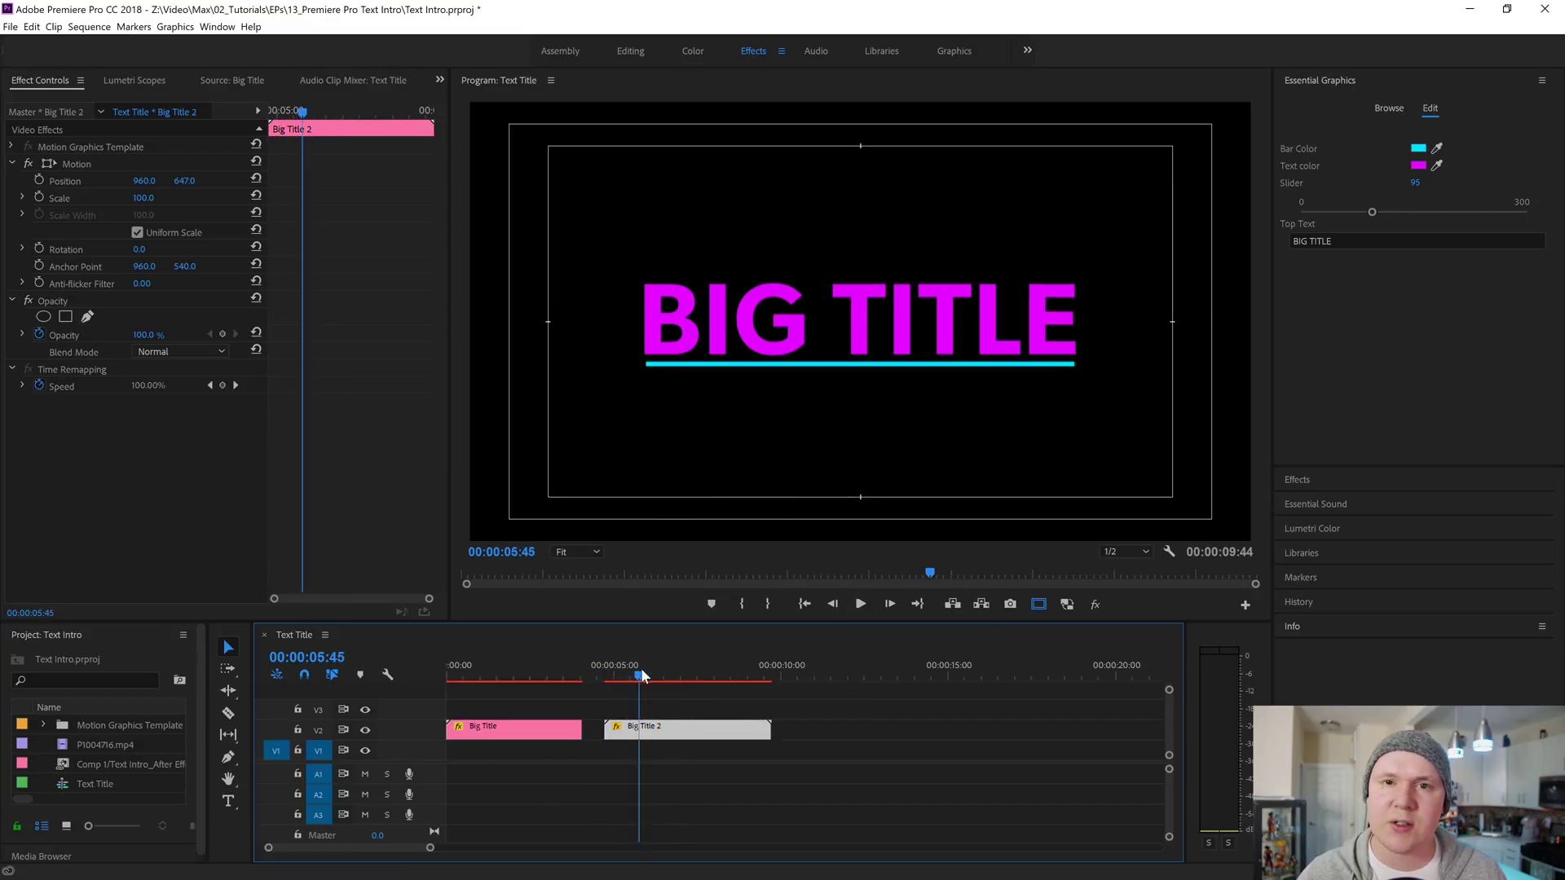
key(space)
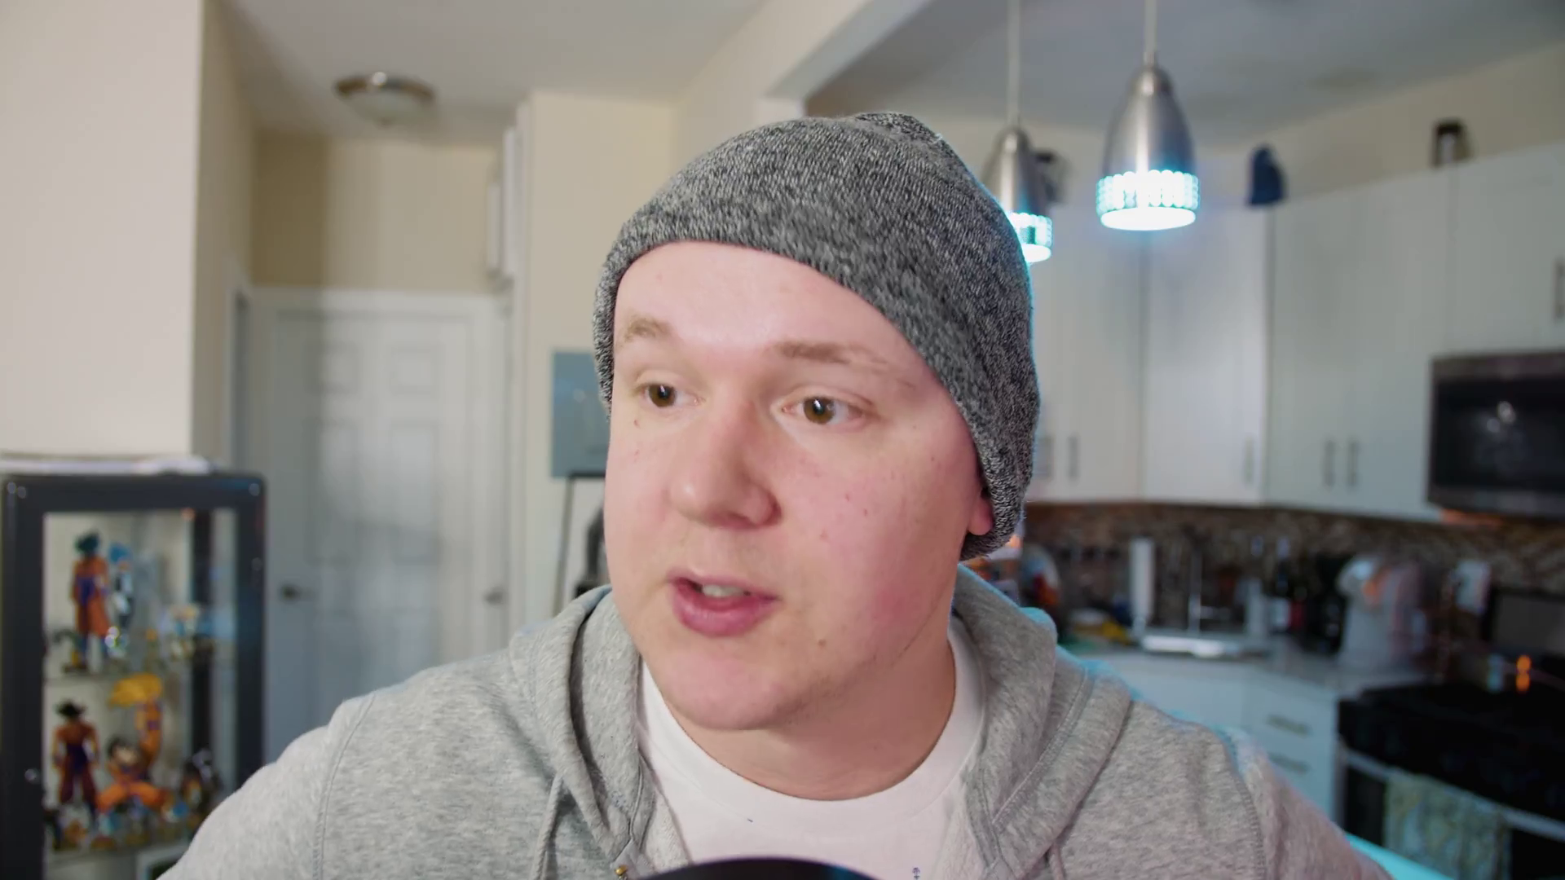